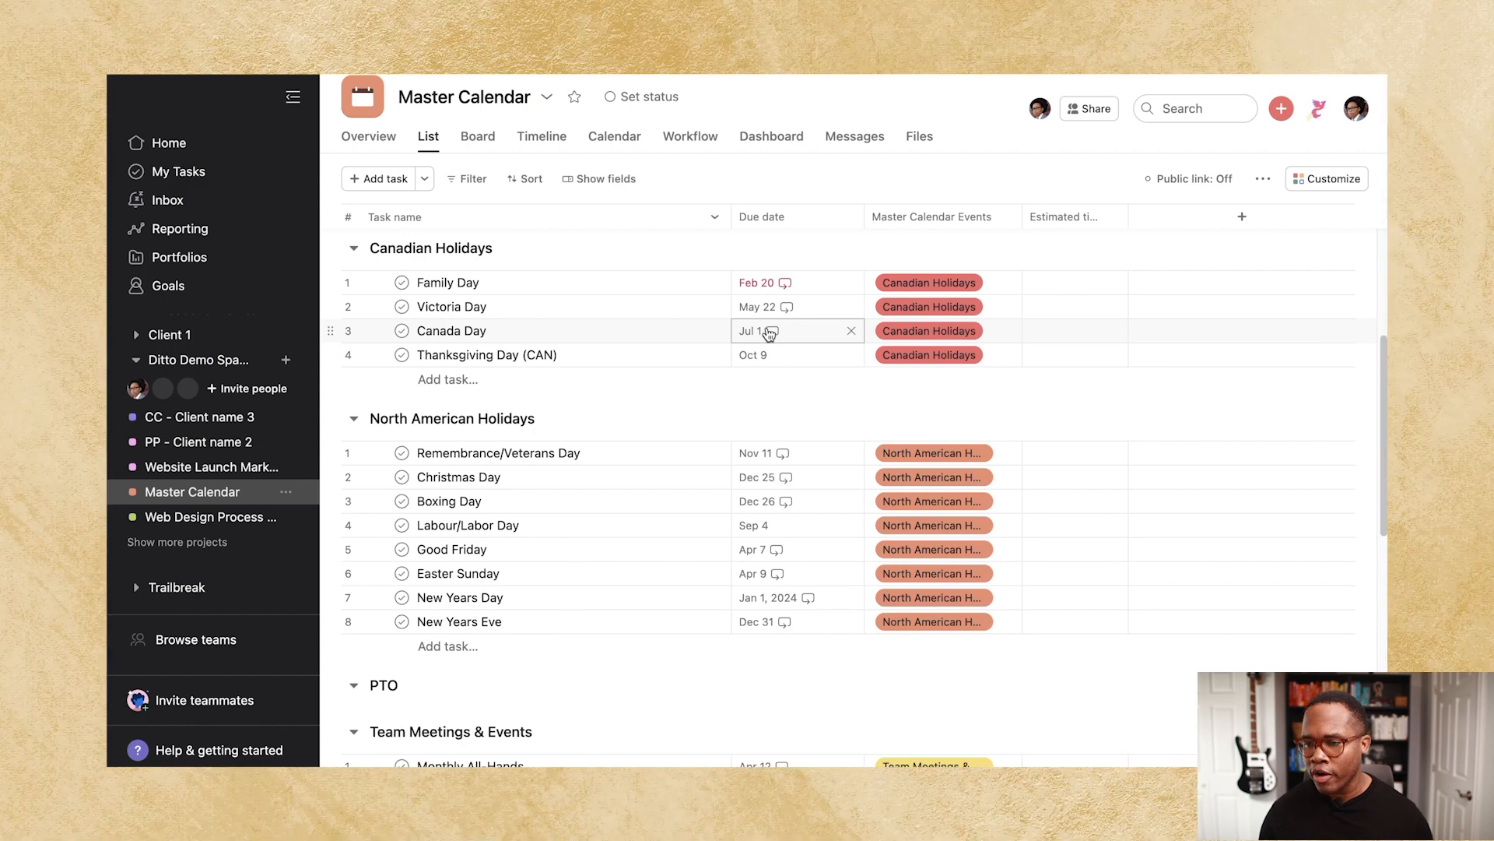
# Look through the Master Calendar's list sections and widen the Estimated time column to fit its full name.
pyautogui.scroll(-1, 473, 409)
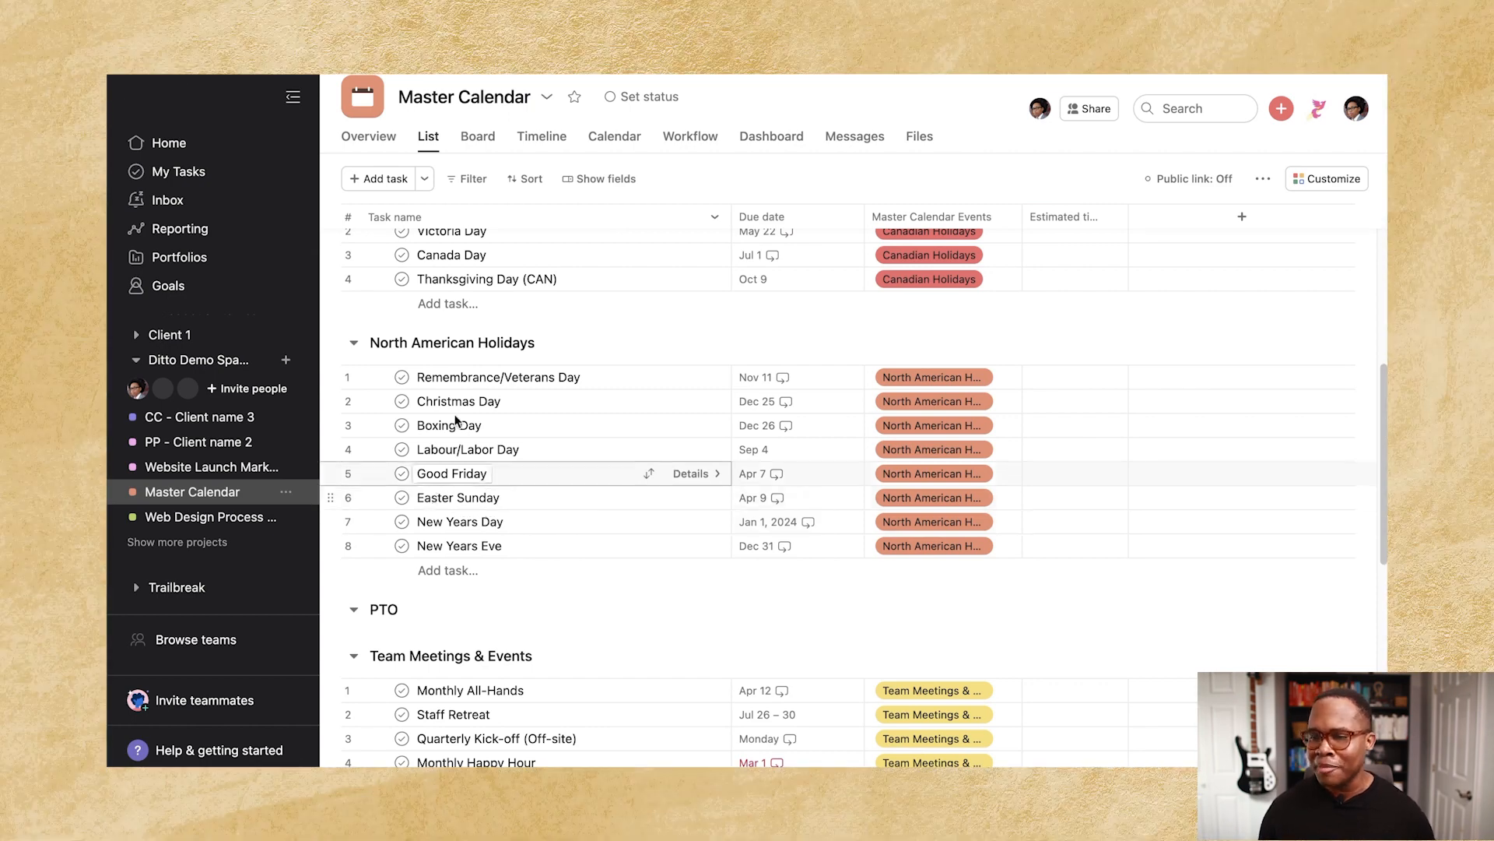
pyautogui.scroll(-3, 448, 536)
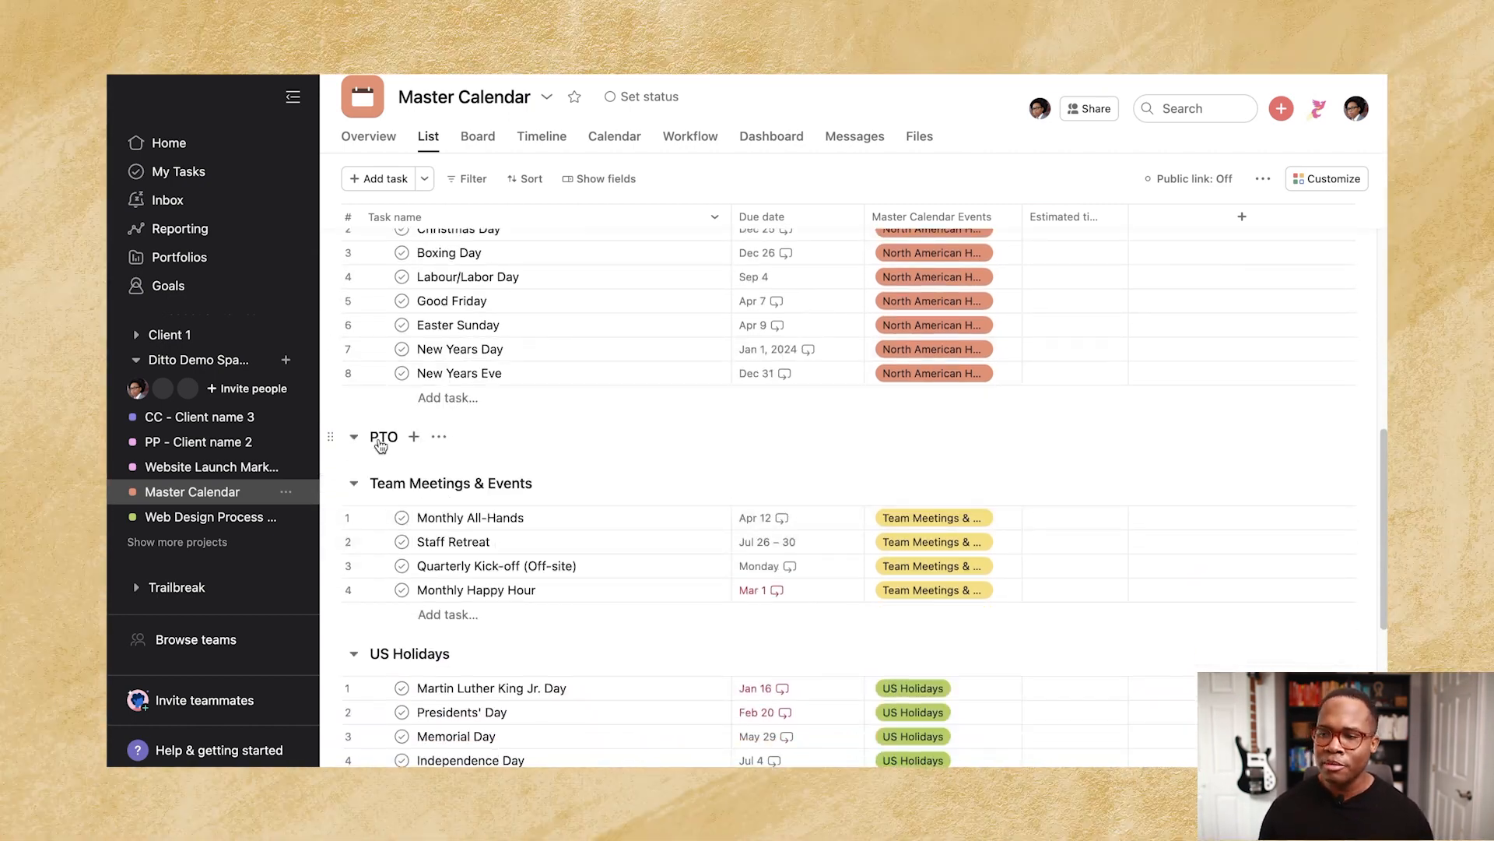
pyautogui.scroll(-1, 380, 445)
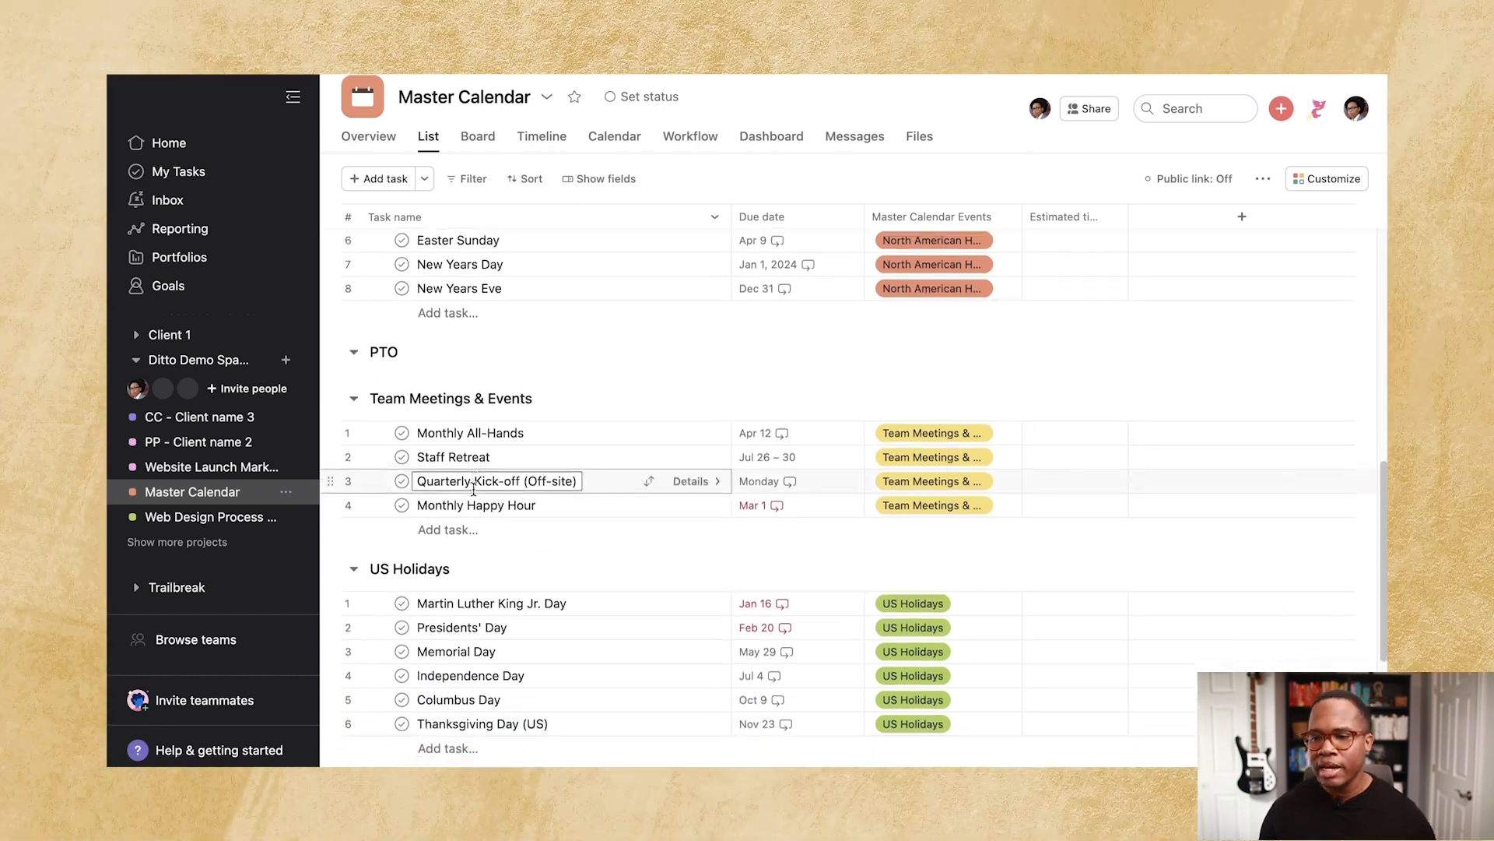
pyautogui.scroll(-3, 464, 467)
pyautogui.scroll(-1, 465, 464)
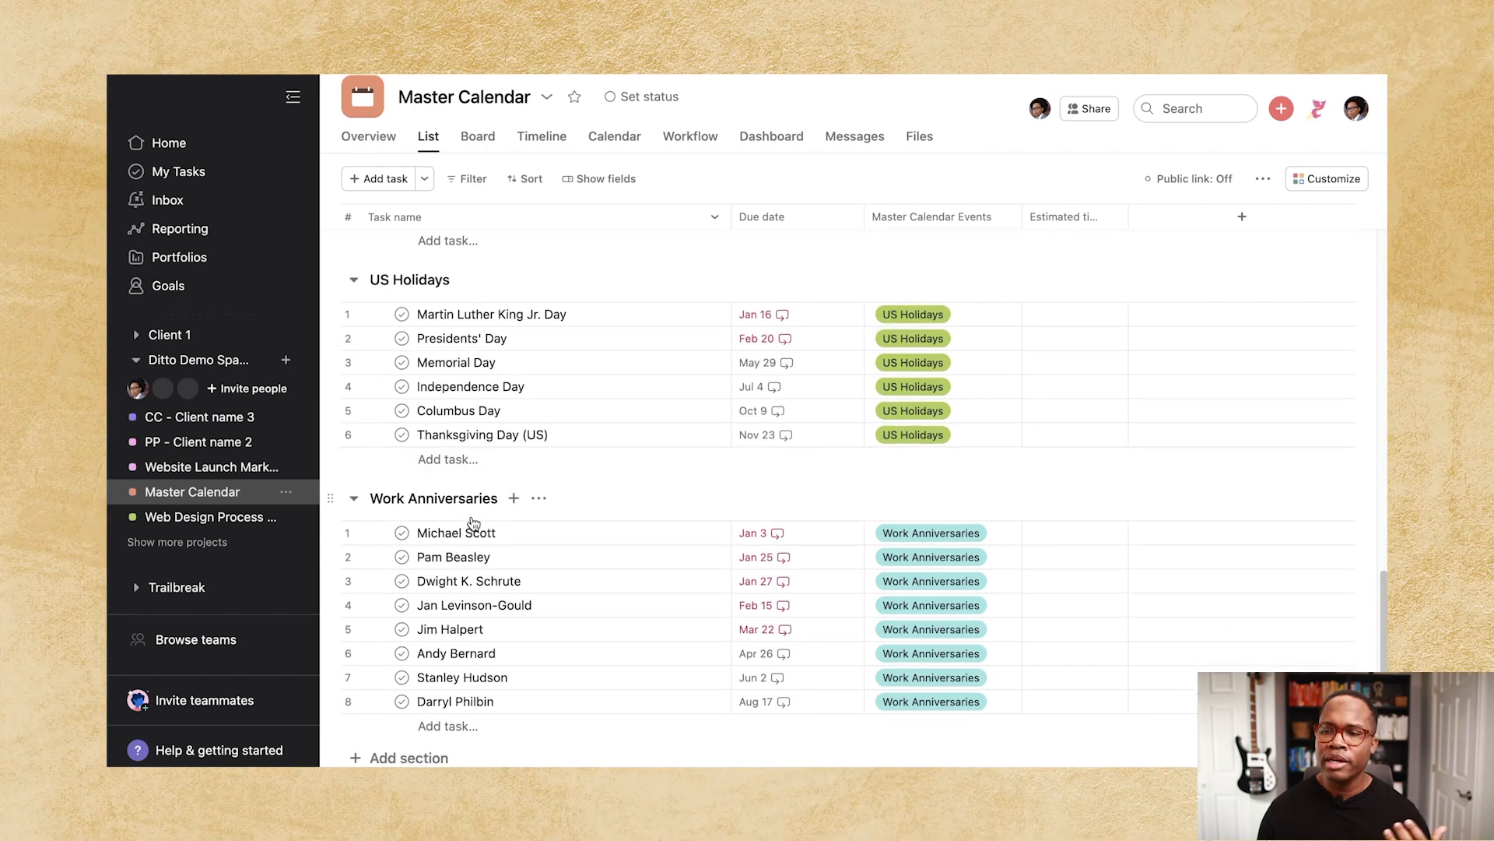
pyautogui.scroll(10, 553, 603)
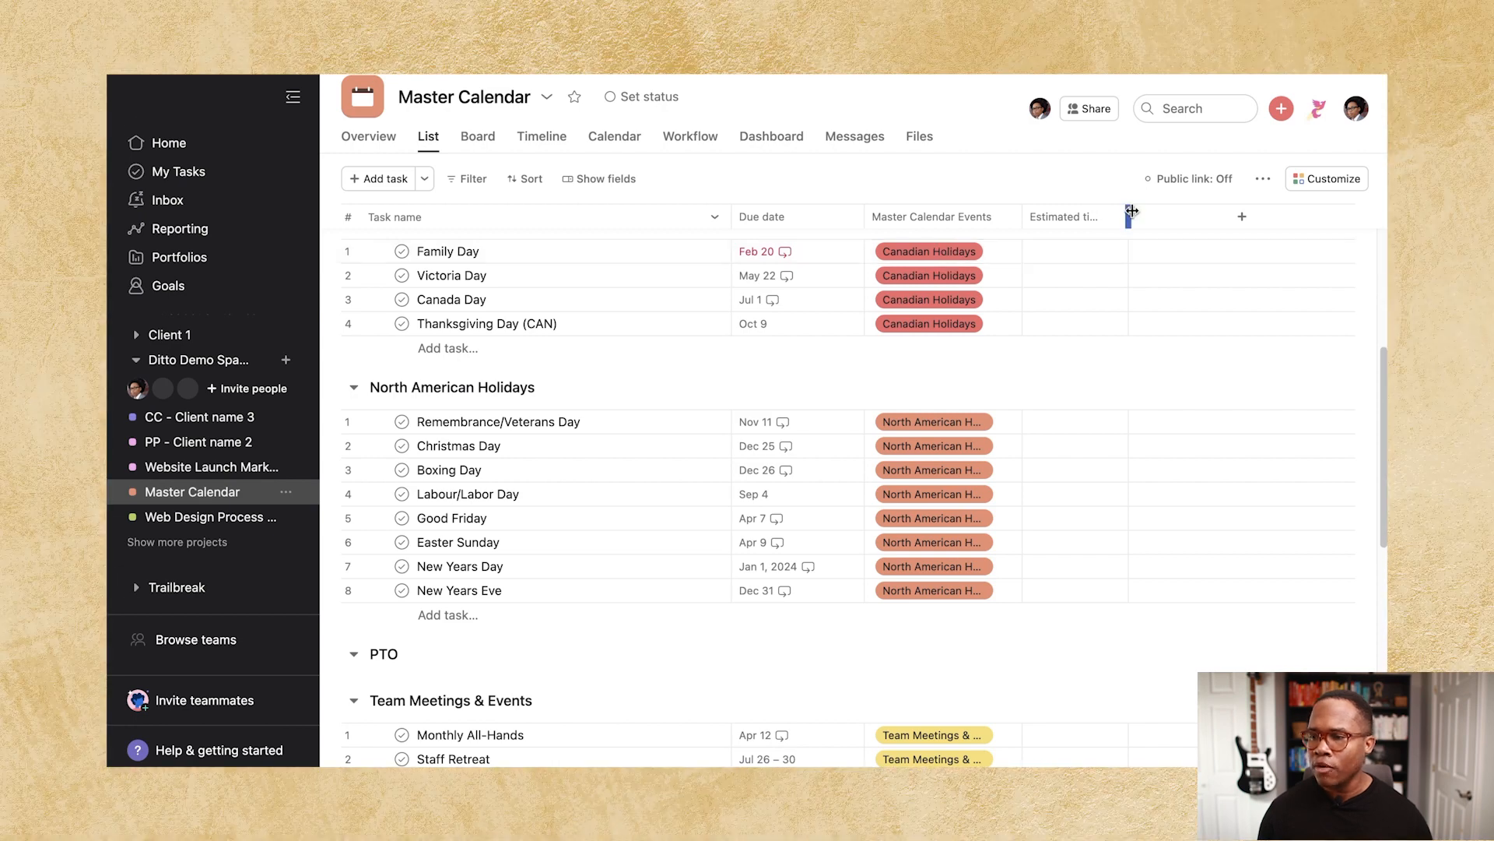
pyautogui.moveTo(1129, 211); pyautogui.dragTo(1183, 214)
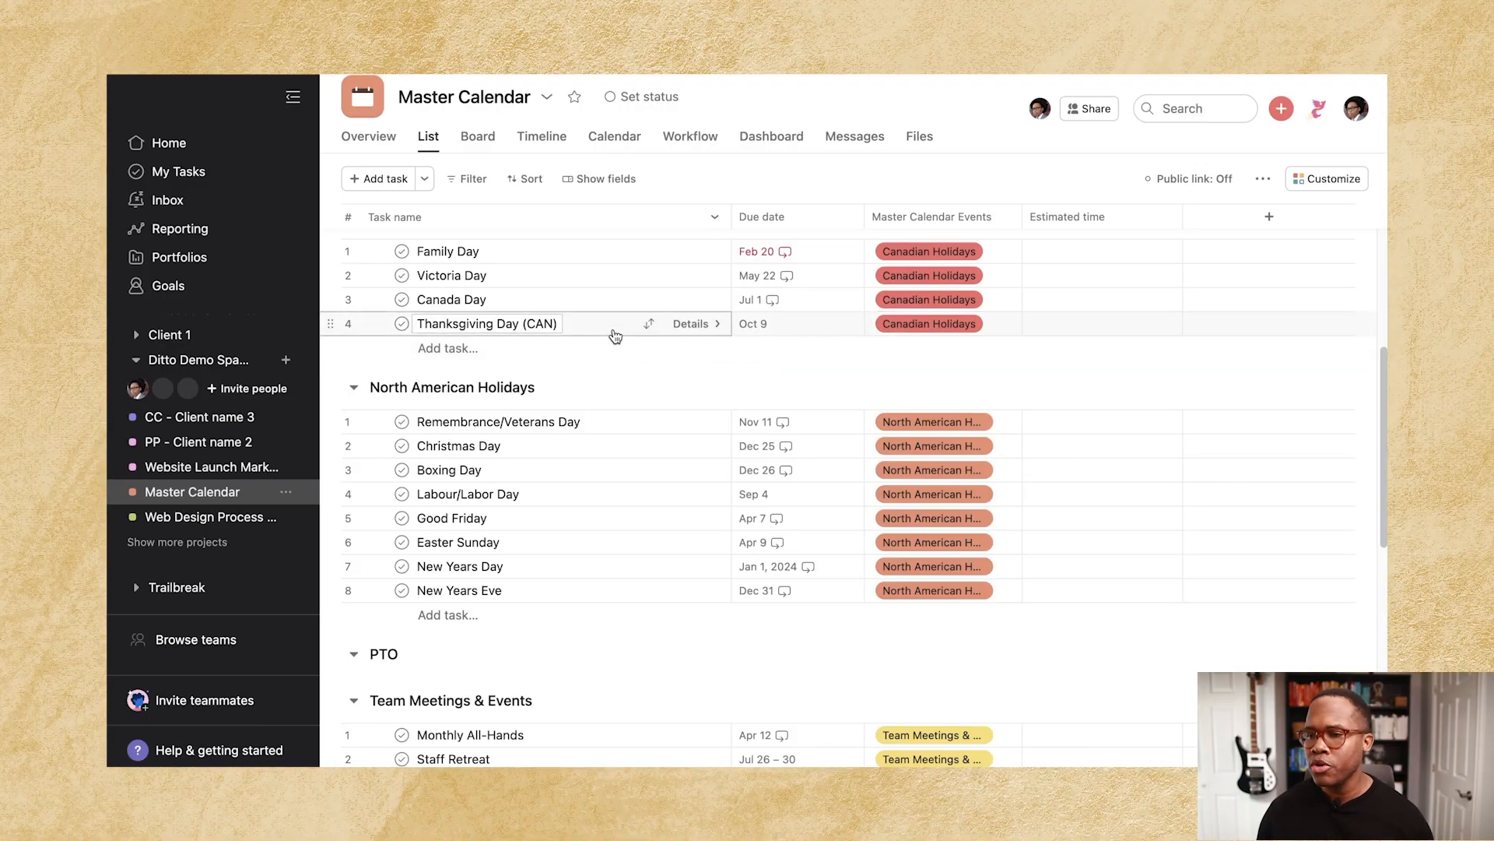
# Show the Master Calendar project in calendar view with tasks coloured by the Master Calendar Events field.
pyautogui.scroll(4, 549, 467)
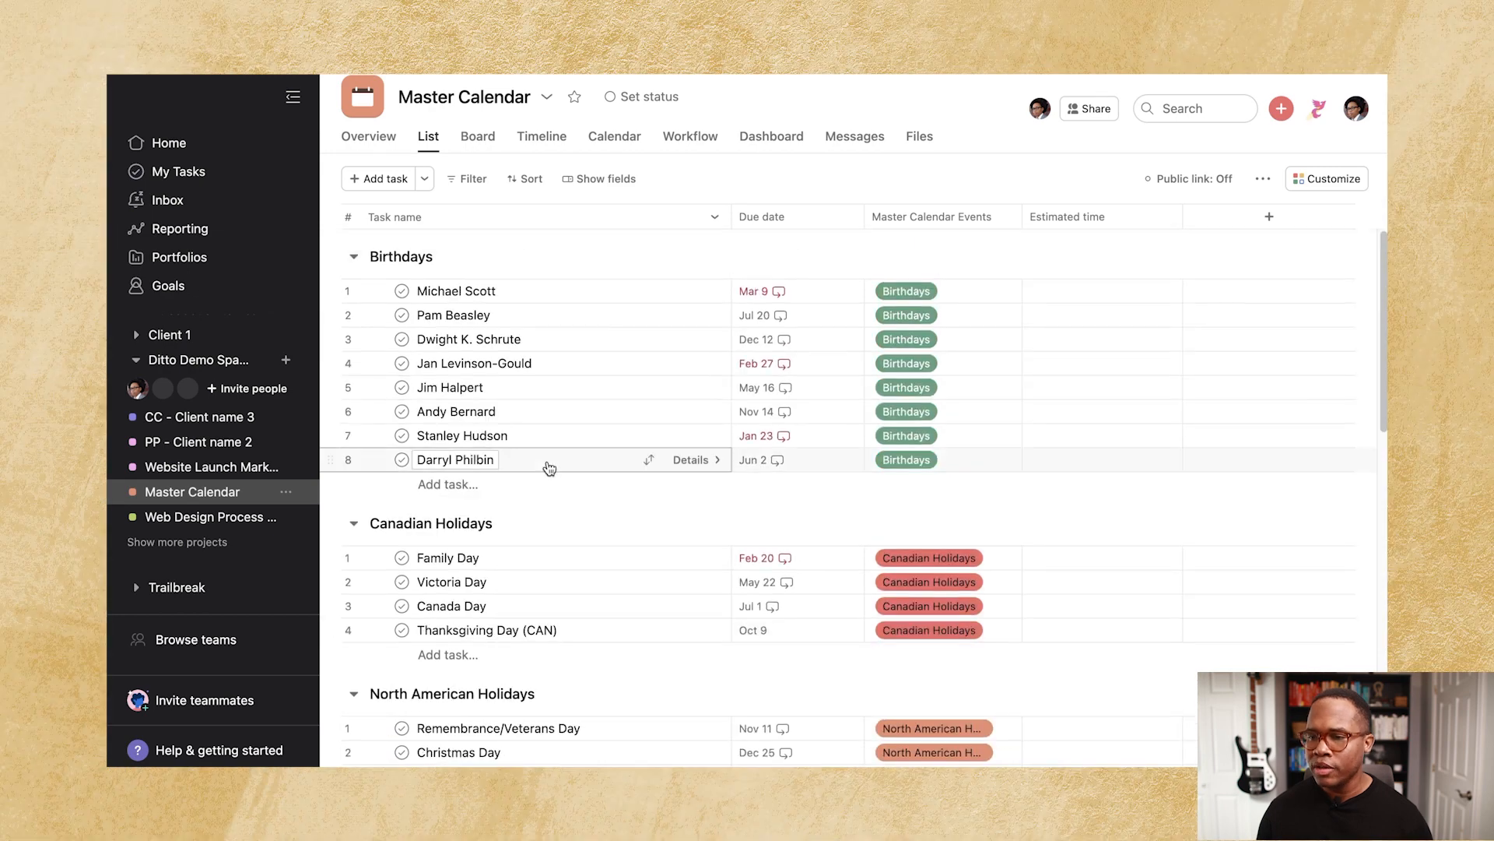
pyautogui.scroll(-5, 543, 462)
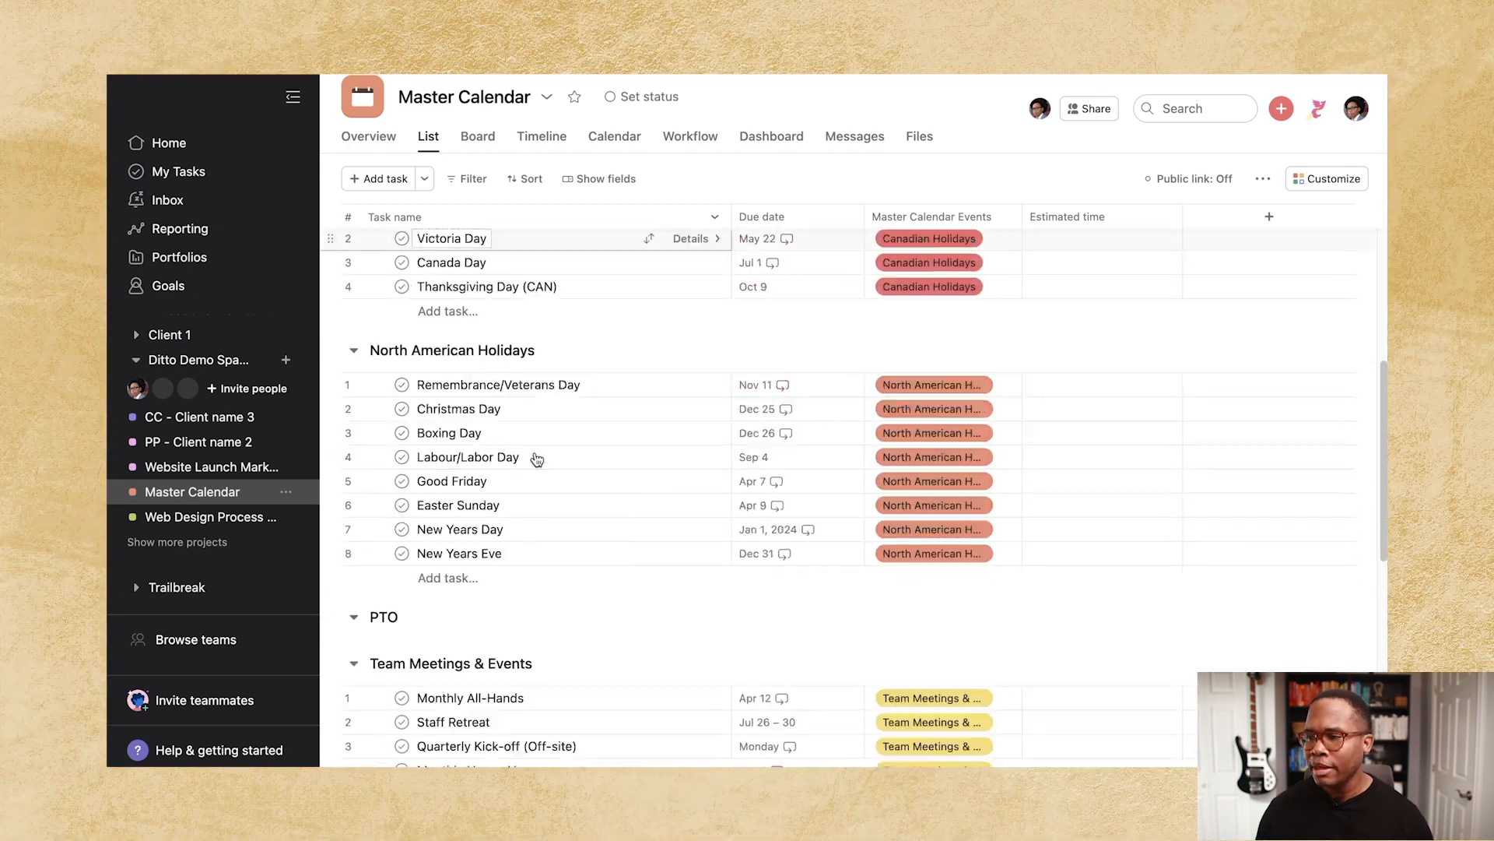
pyautogui.scroll(-3, 536, 455)
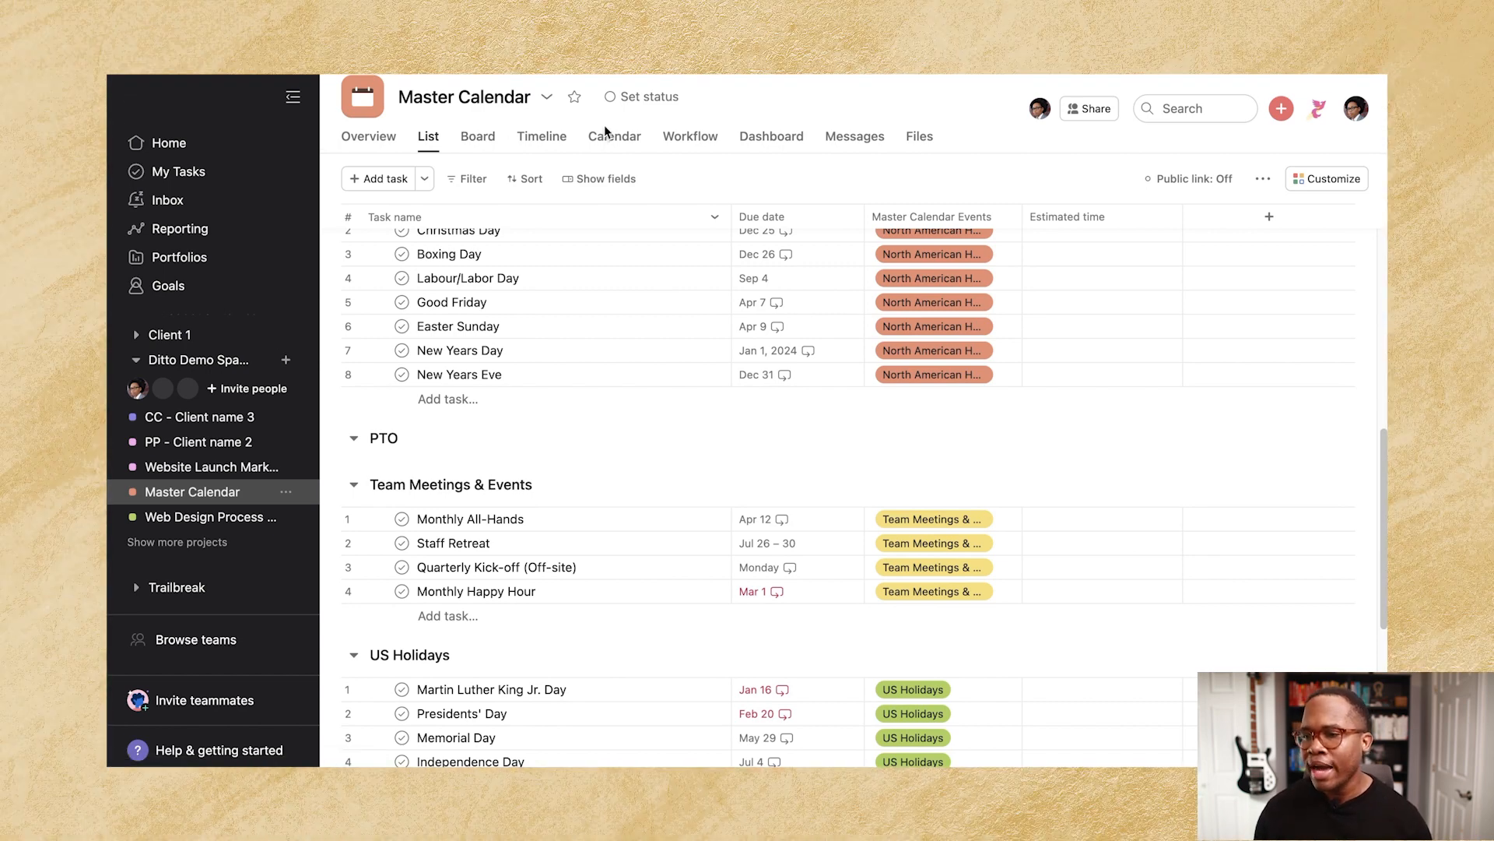
pyautogui.click(608, 139)
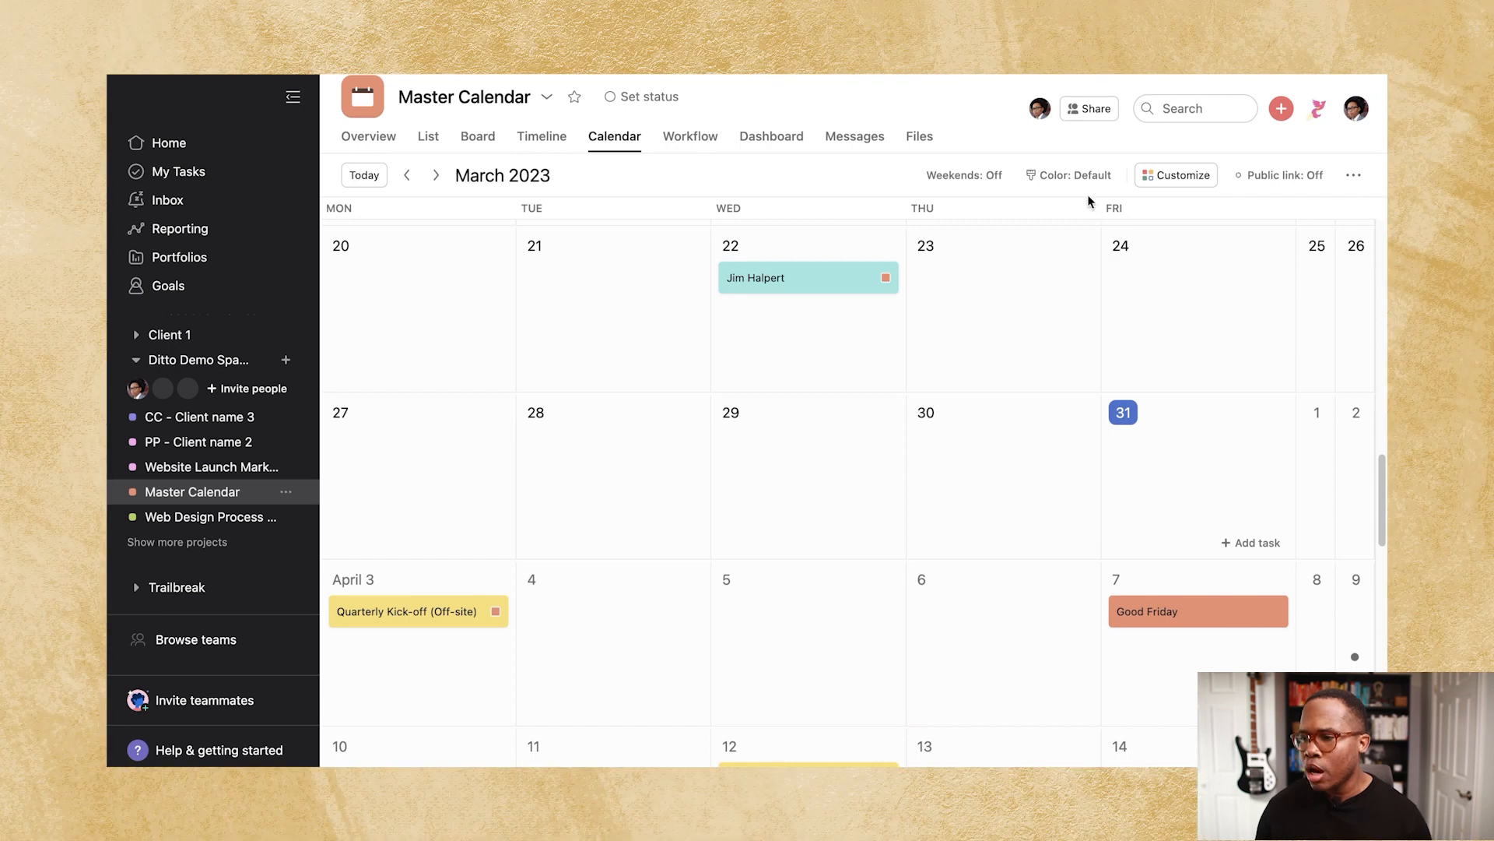
pyautogui.click(1082, 177)
pyautogui.click(1105, 301)
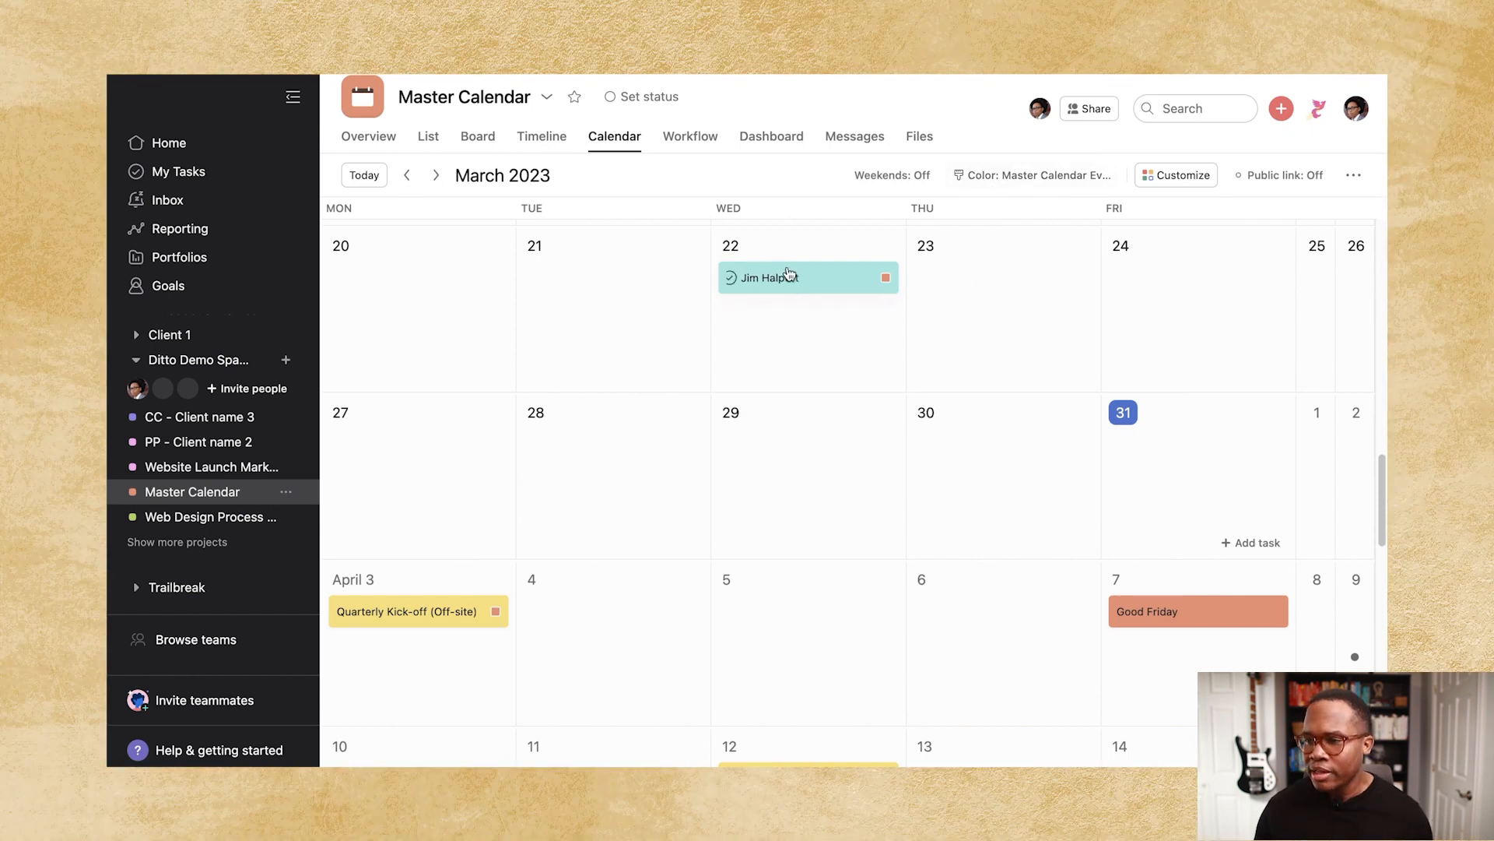
# Browse the colour-coded events in the calendar from late March through early June 2023.
pyautogui.scroll(-3, 791, 303)
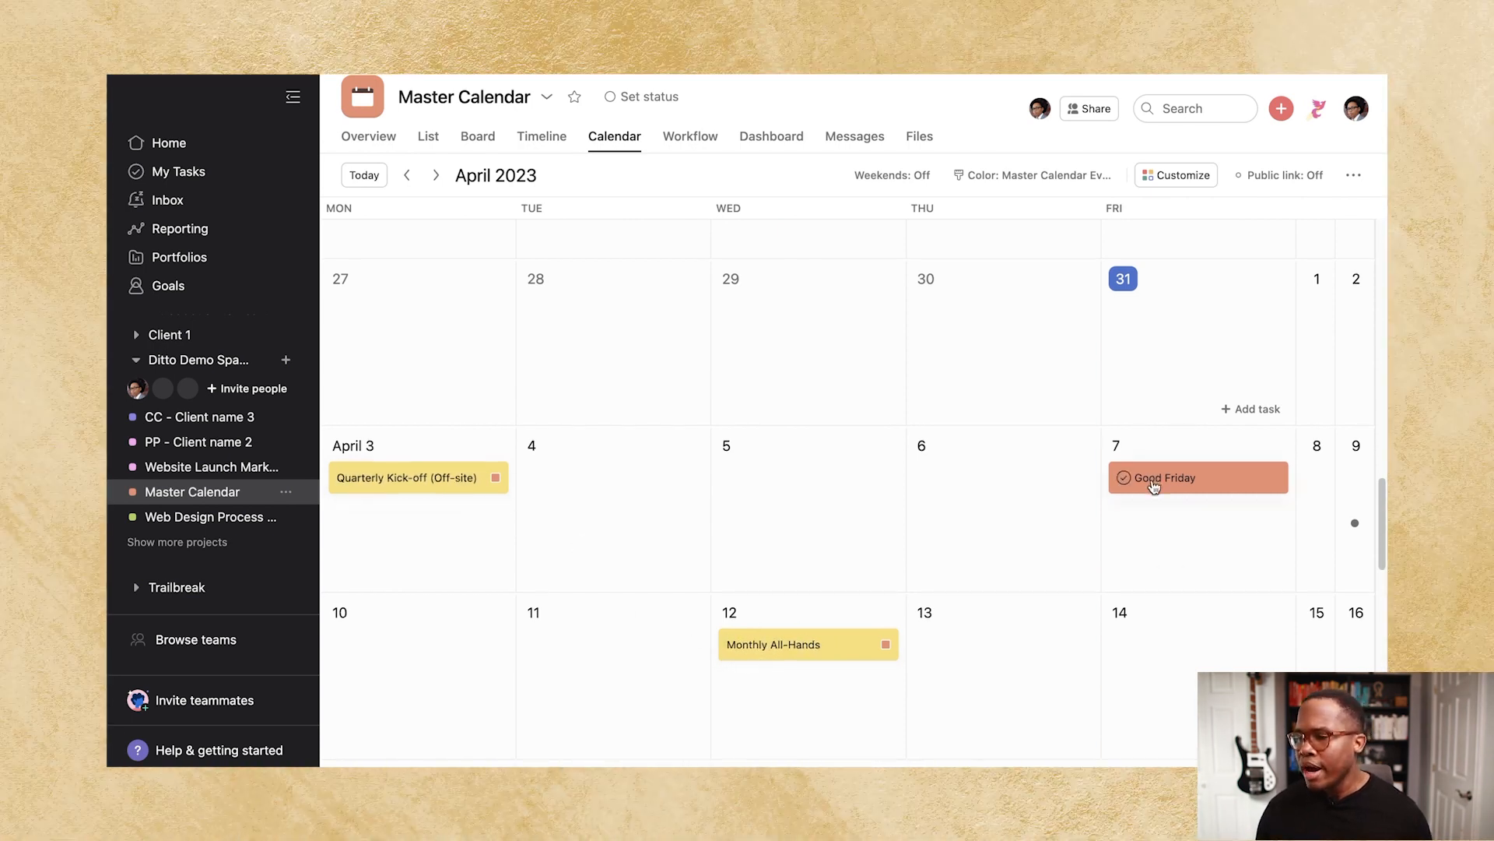
pyautogui.scroll(-1, 1148, 475)
pyautogui.scroll(-10, 1150, 467)
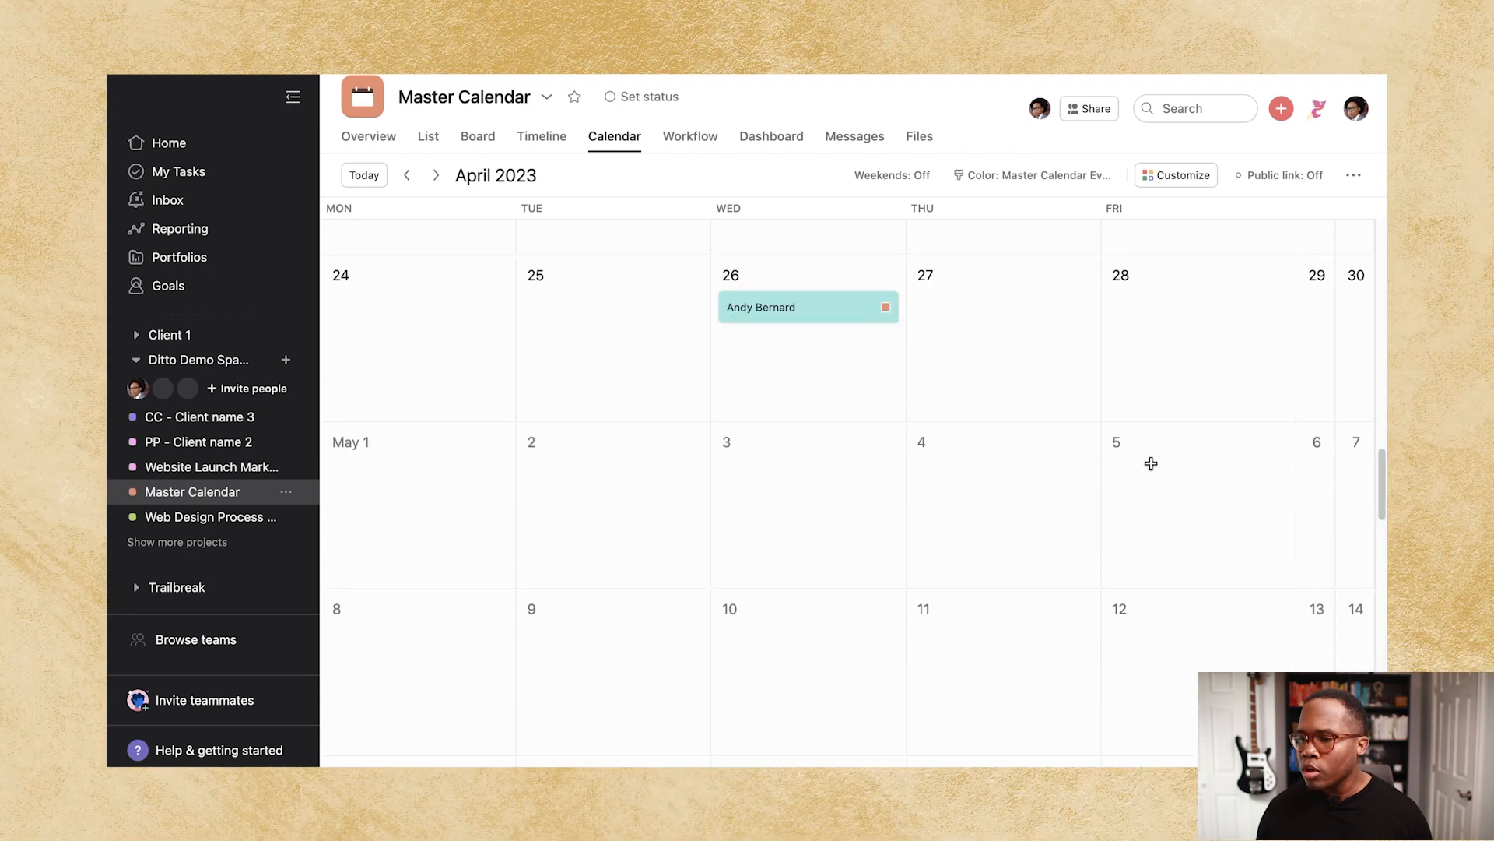
pyautogui.scroll(-5, 1151, 463)
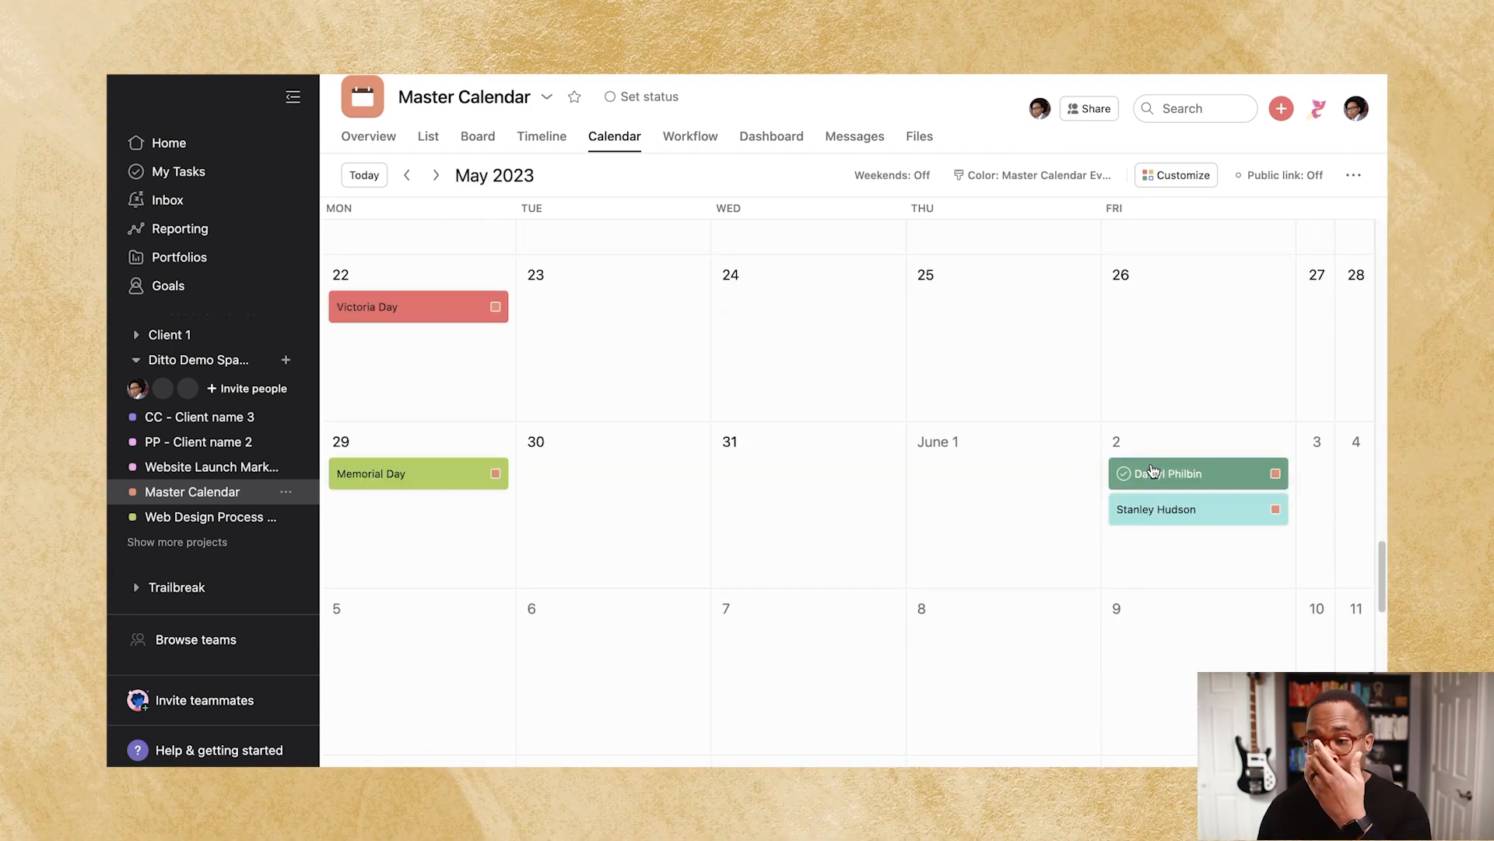
pyautogui.scroll(15, 1101, 464)
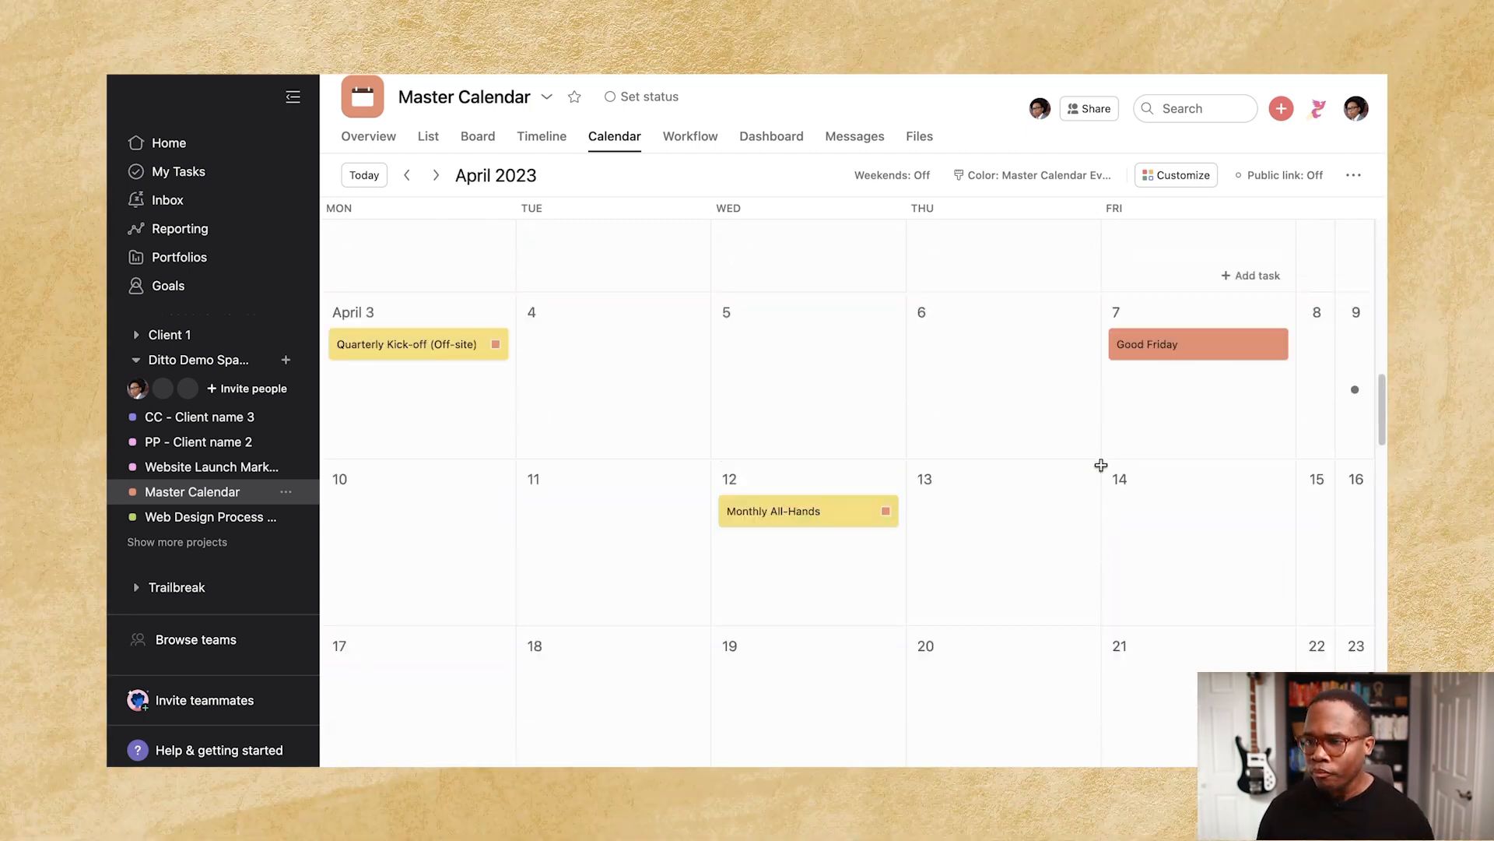
# Return to the list view and open the PTO Submissions form from the project's customization options.
pyautogui.click(427, 137)
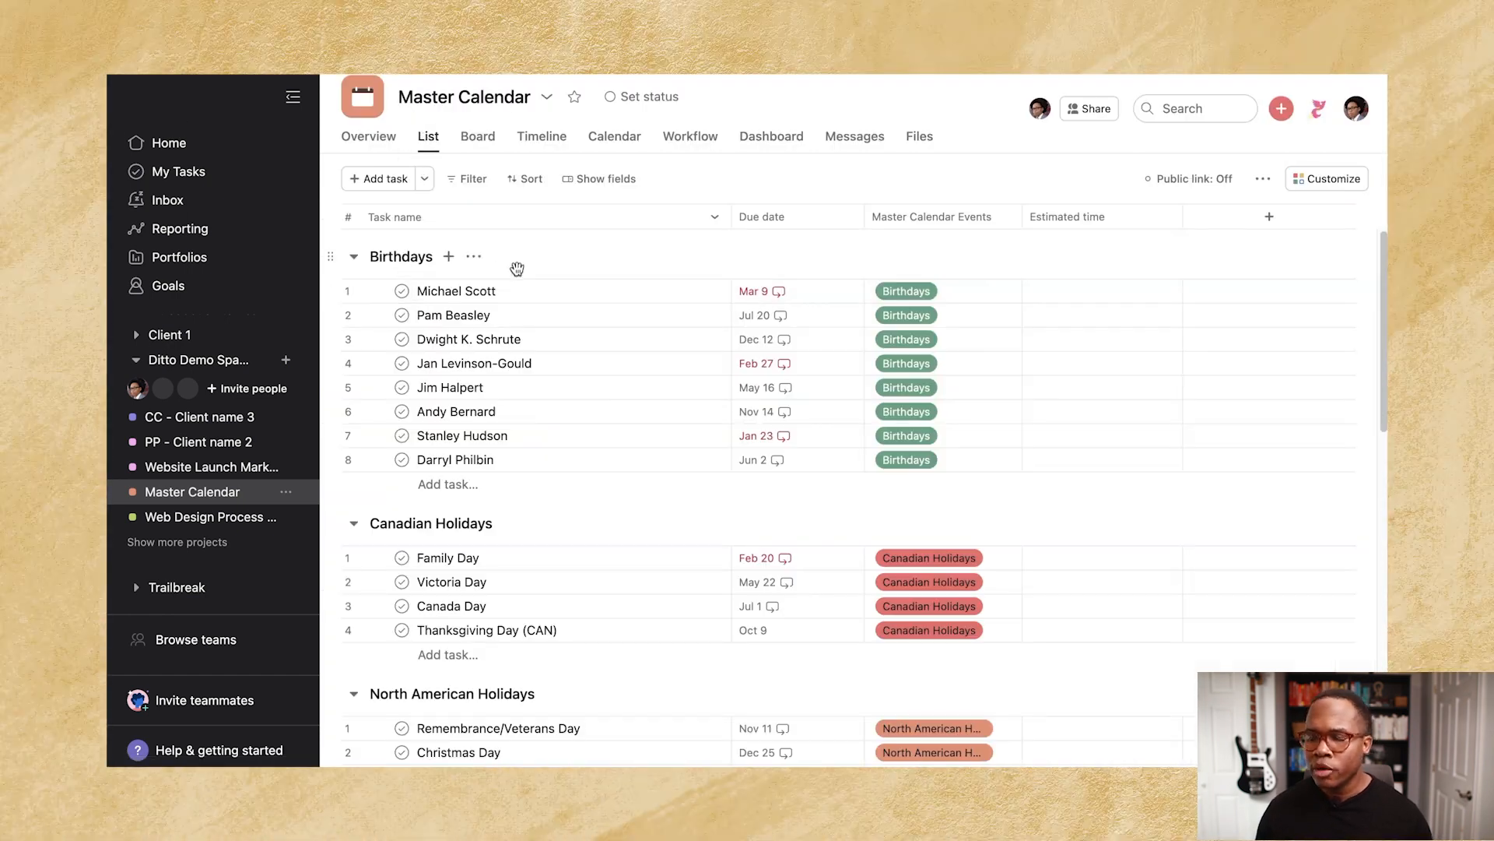
pyautogui.click(1327, 179)
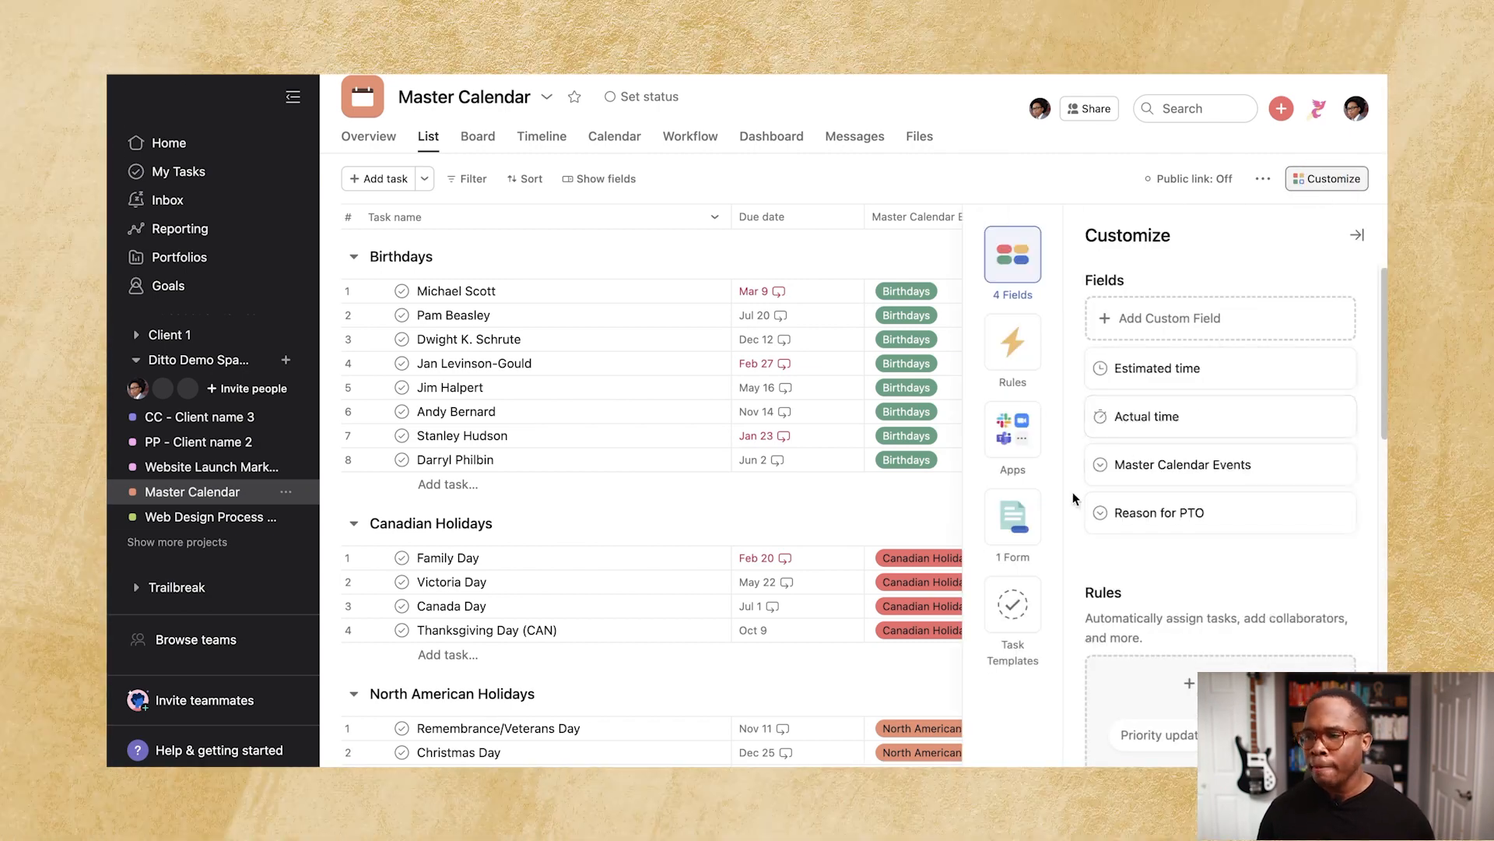
pyautogui.scroll(-1, 1157, 473)
pyautogui.scroll(-10, 1157, 472)
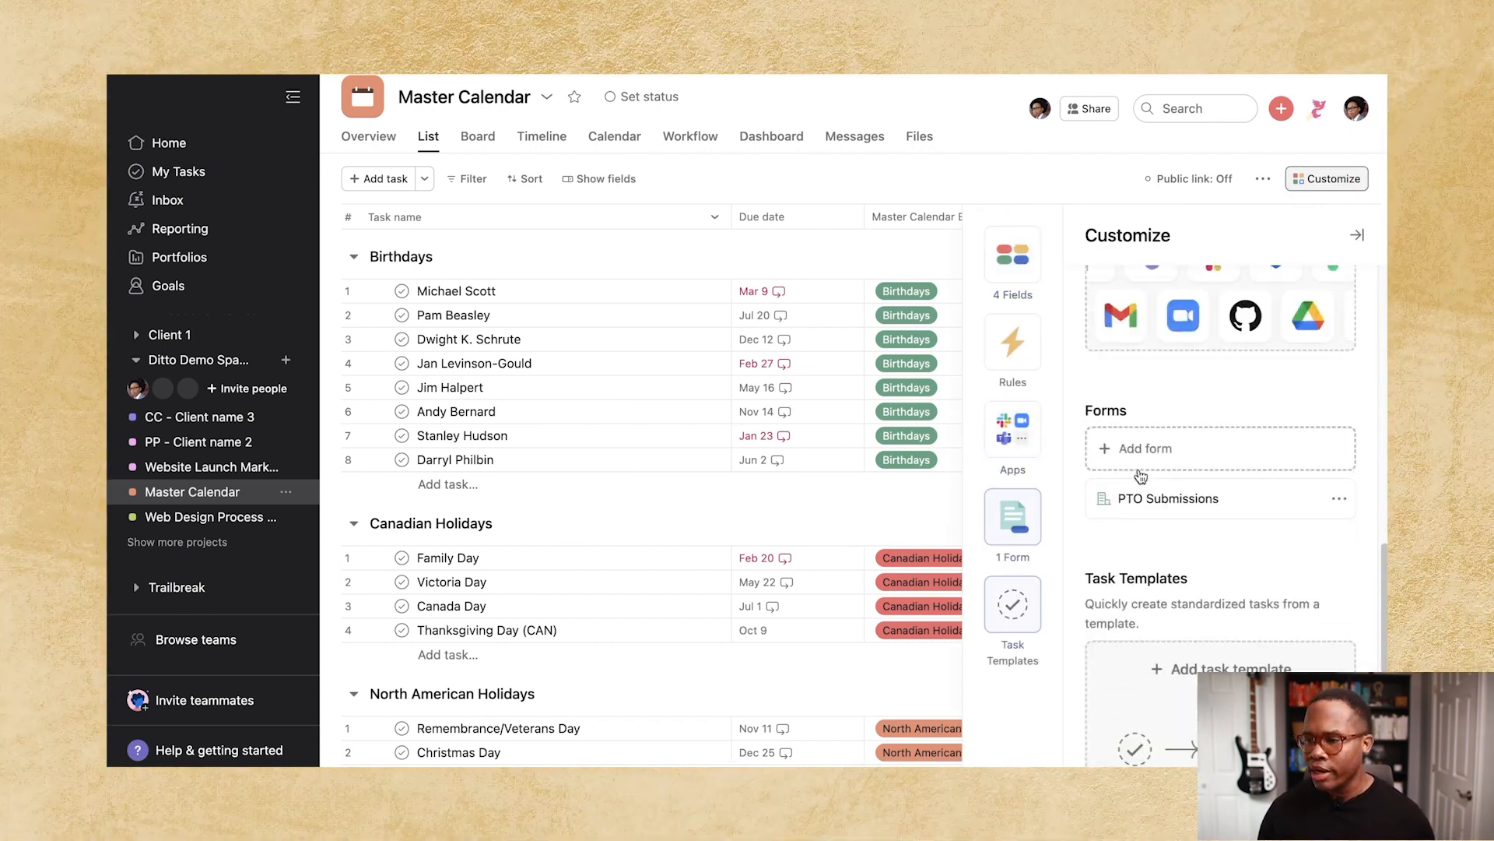
pyautogui.click(1229, 505)
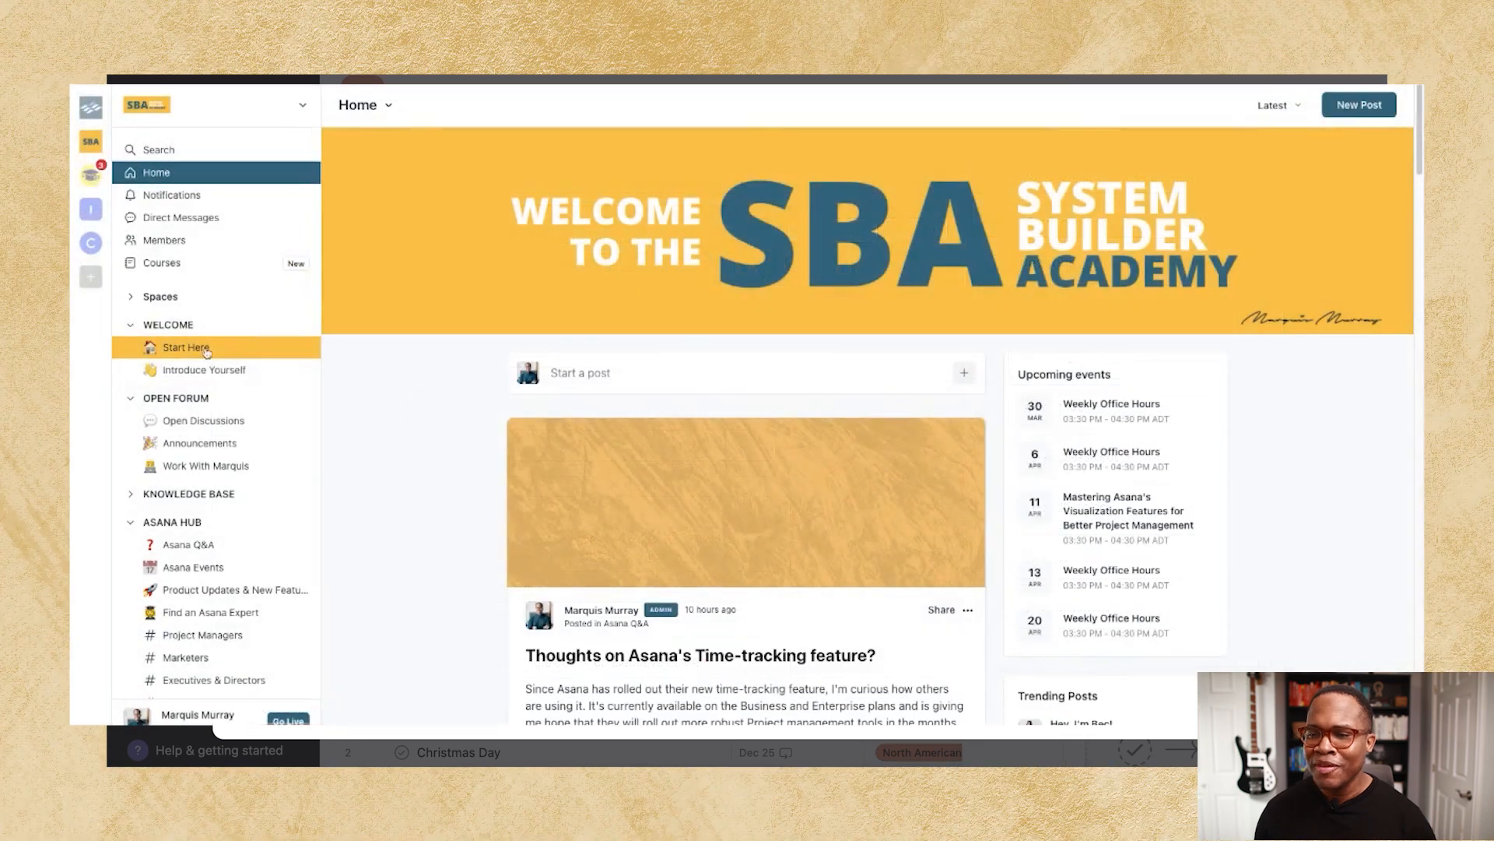
# In the System Builder Academy community, open the Start Here space and its welcome post.
pyautogui.click(204, 350)
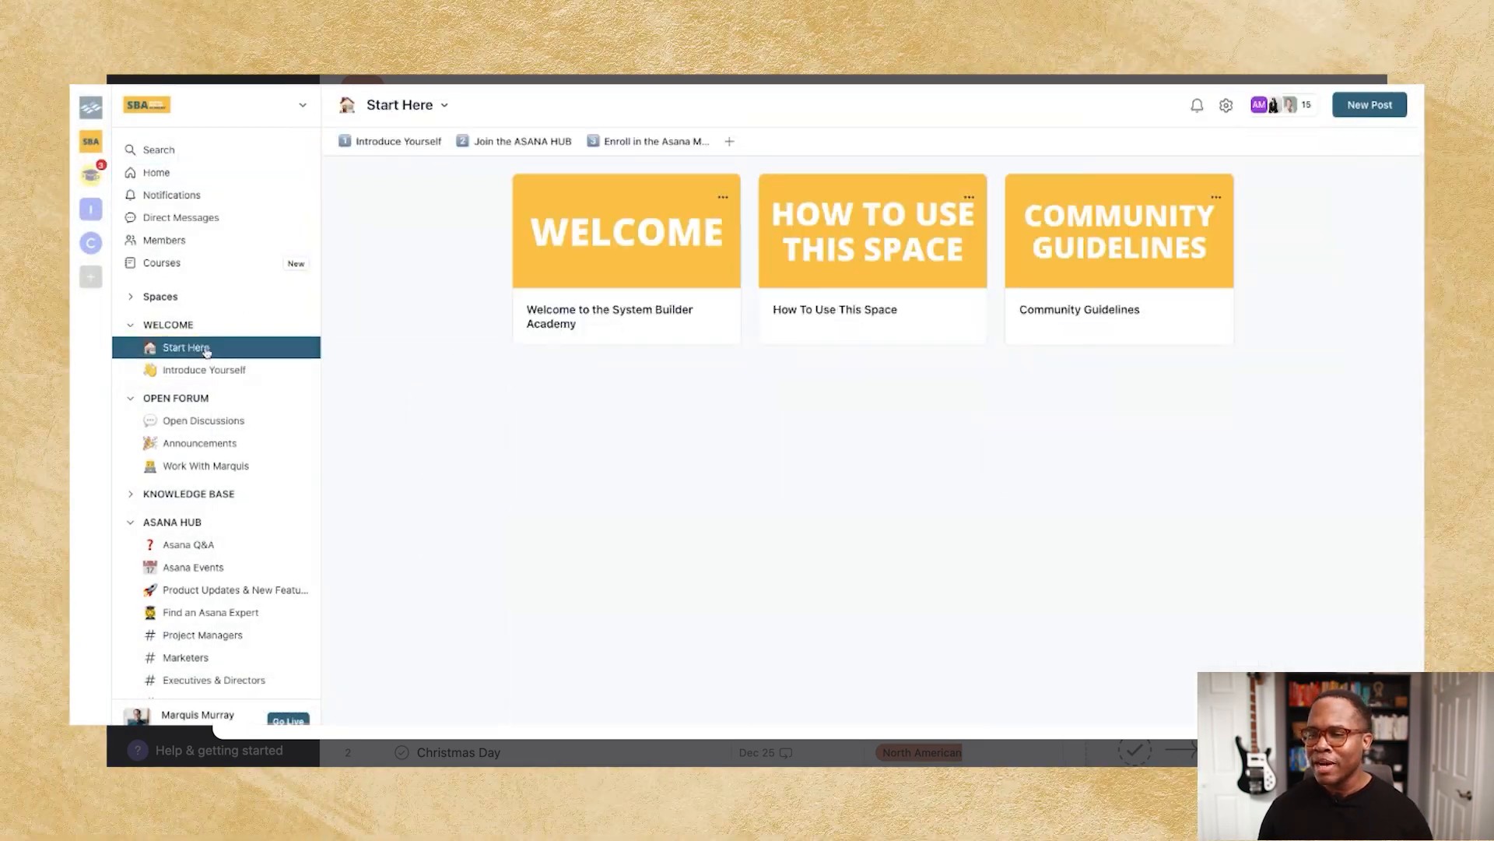
pyautogui.click(535, 249)
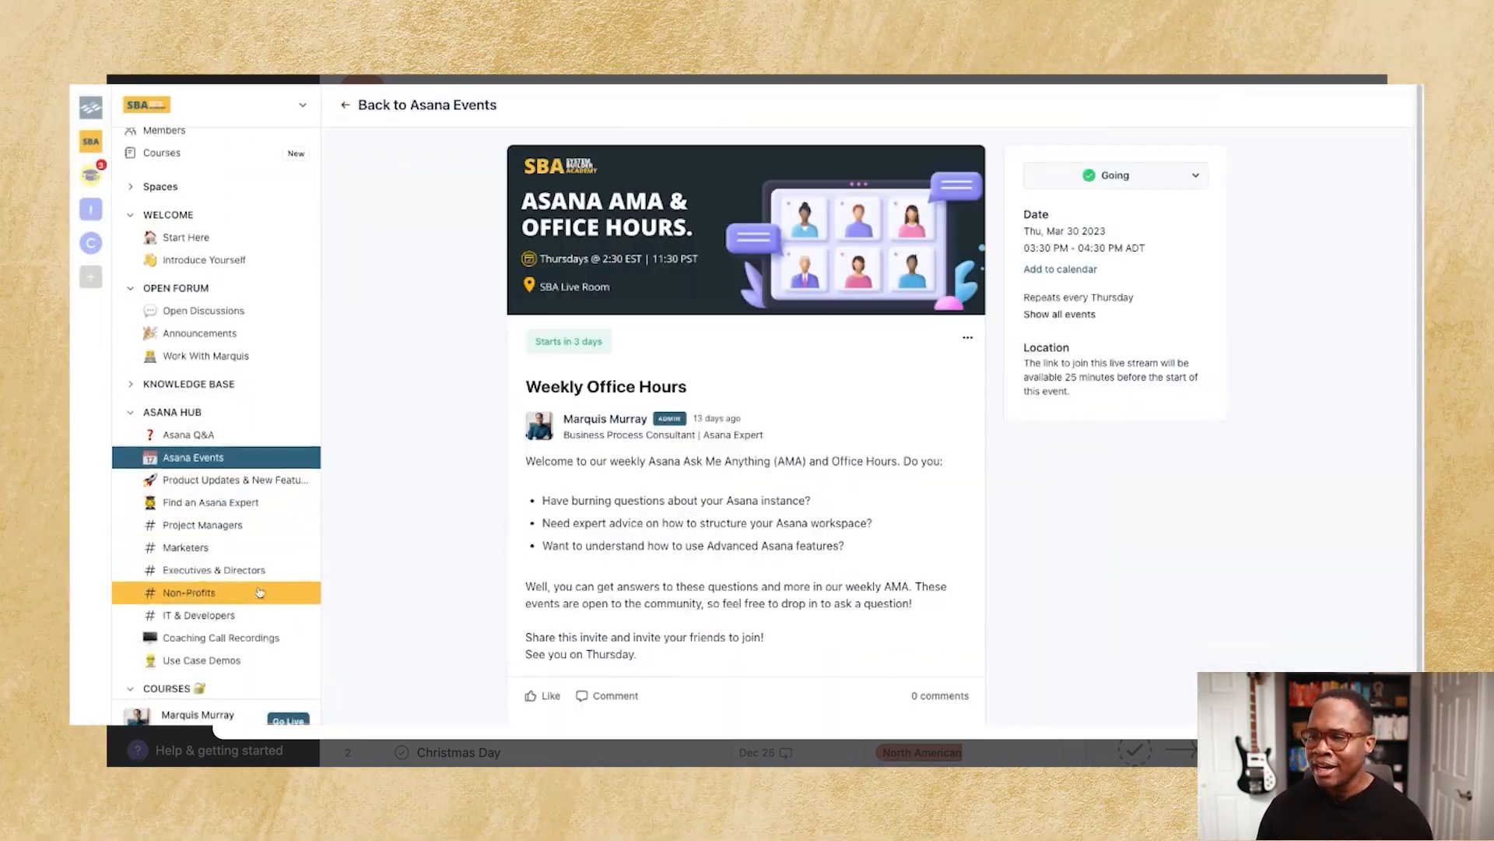
pyautogui.scroll(-3, 232, 509)
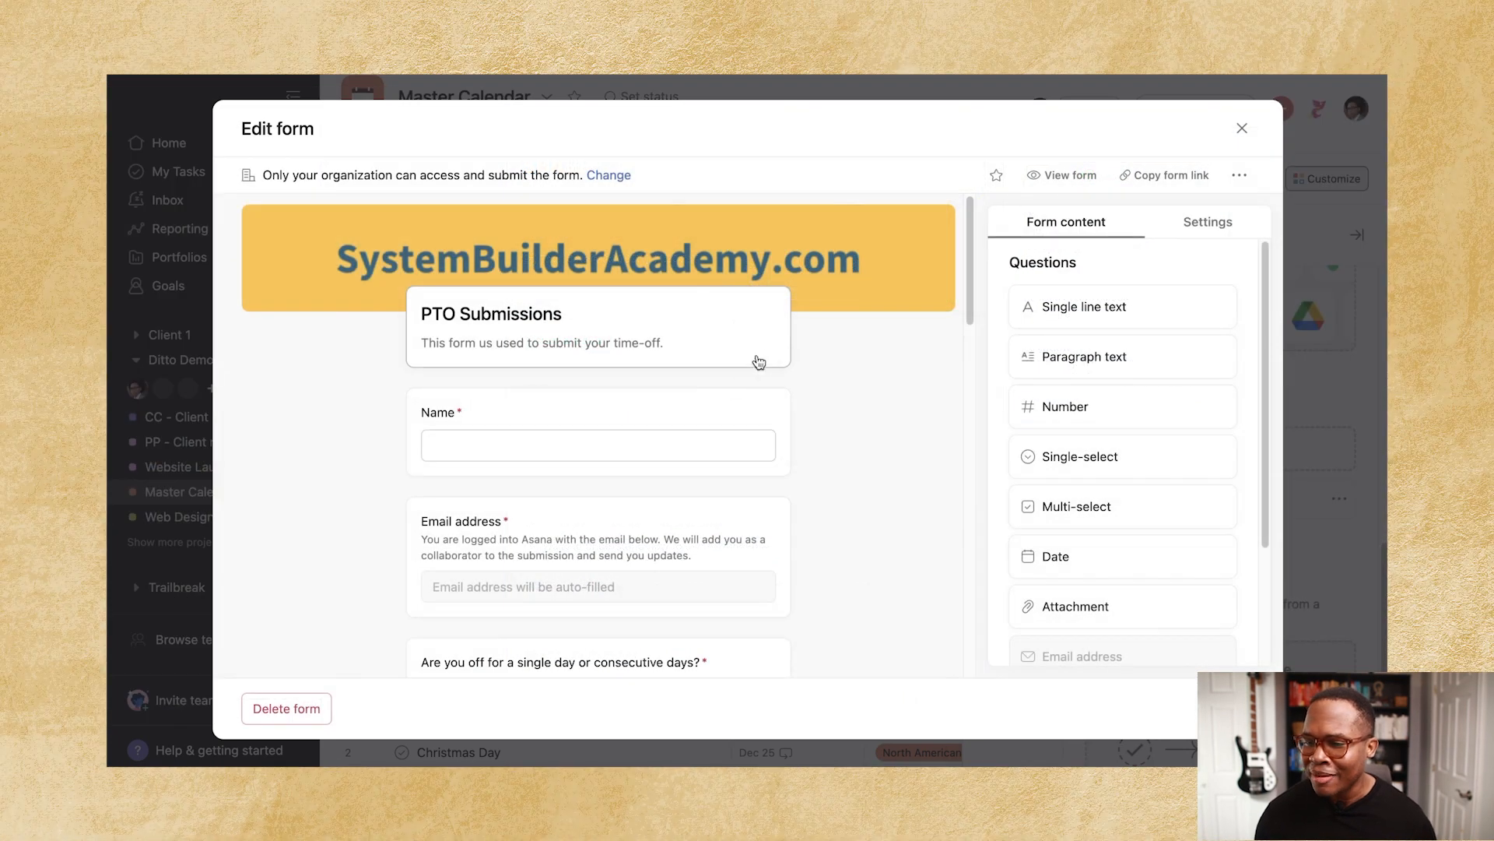
# Review the PTO Submissions form's first questions and available question types, and open the form settings.
pyautogui.scroll(-1, 731, 354)
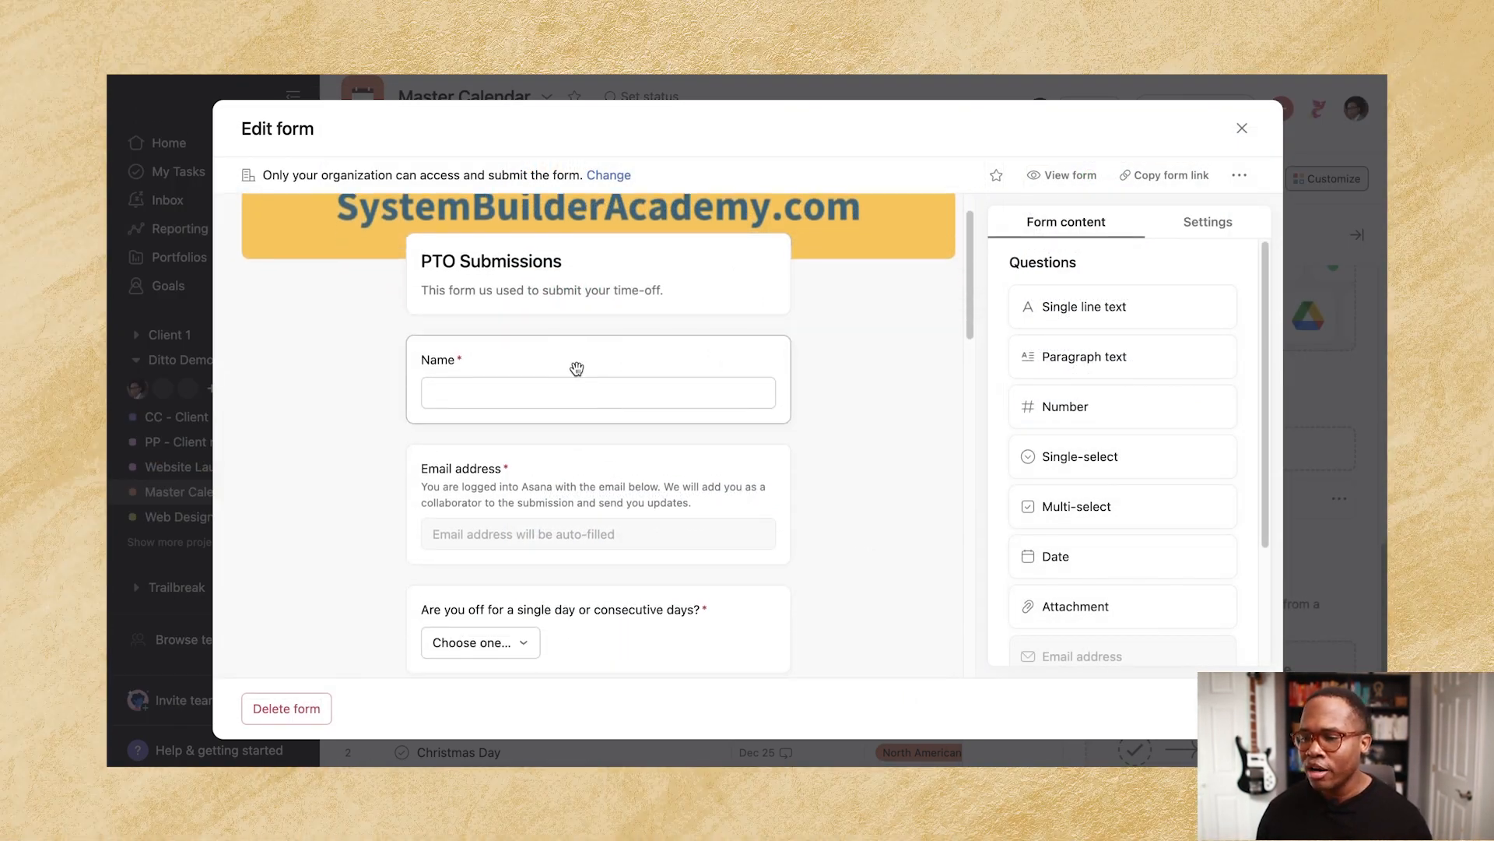
pyautogui.scroll(-1, 576, 369)
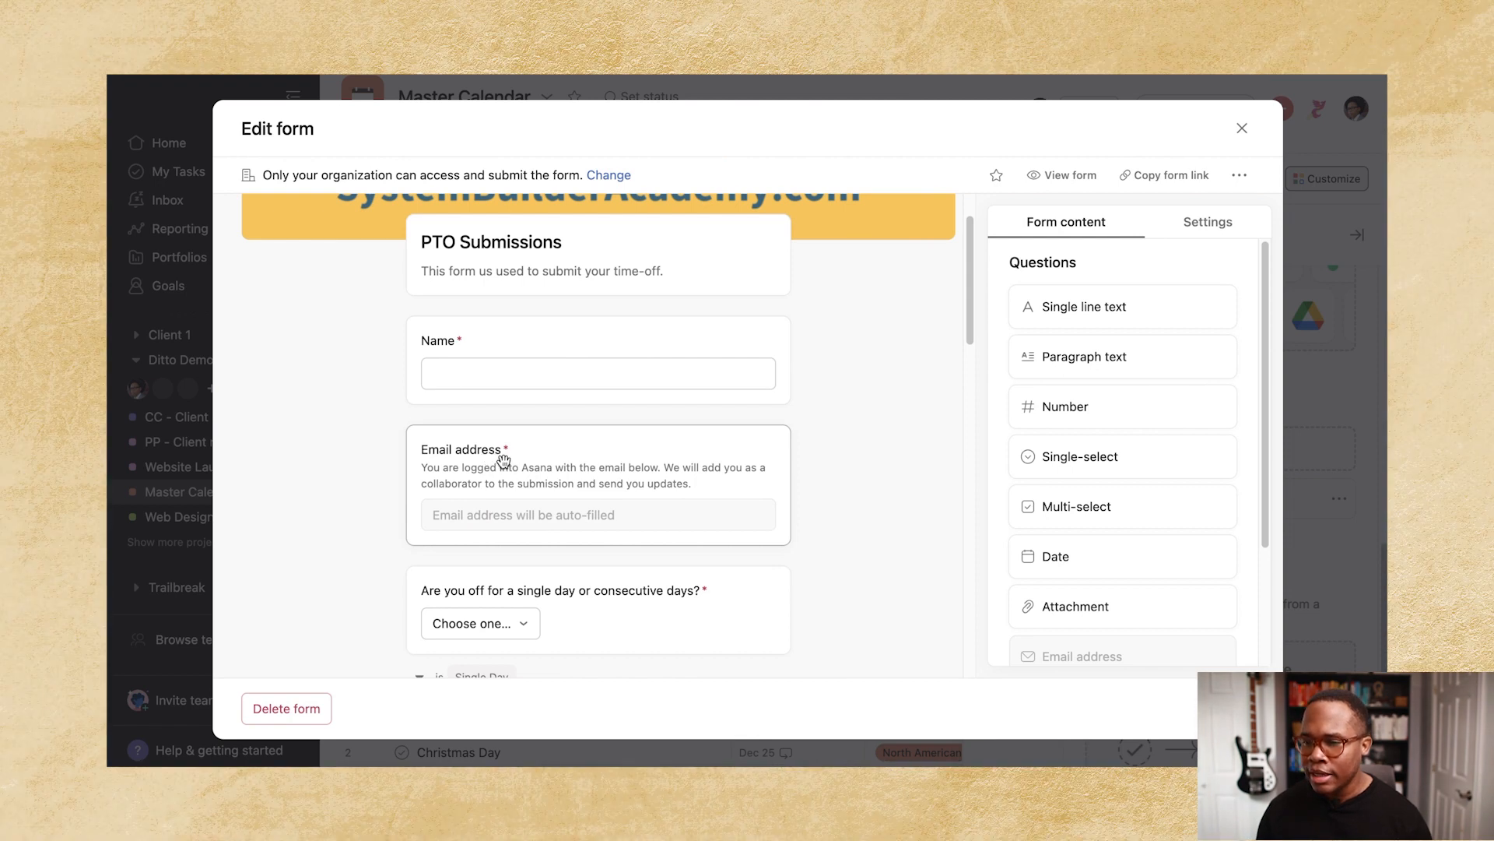
pyautogui.scroll(-3, 1159, 453)
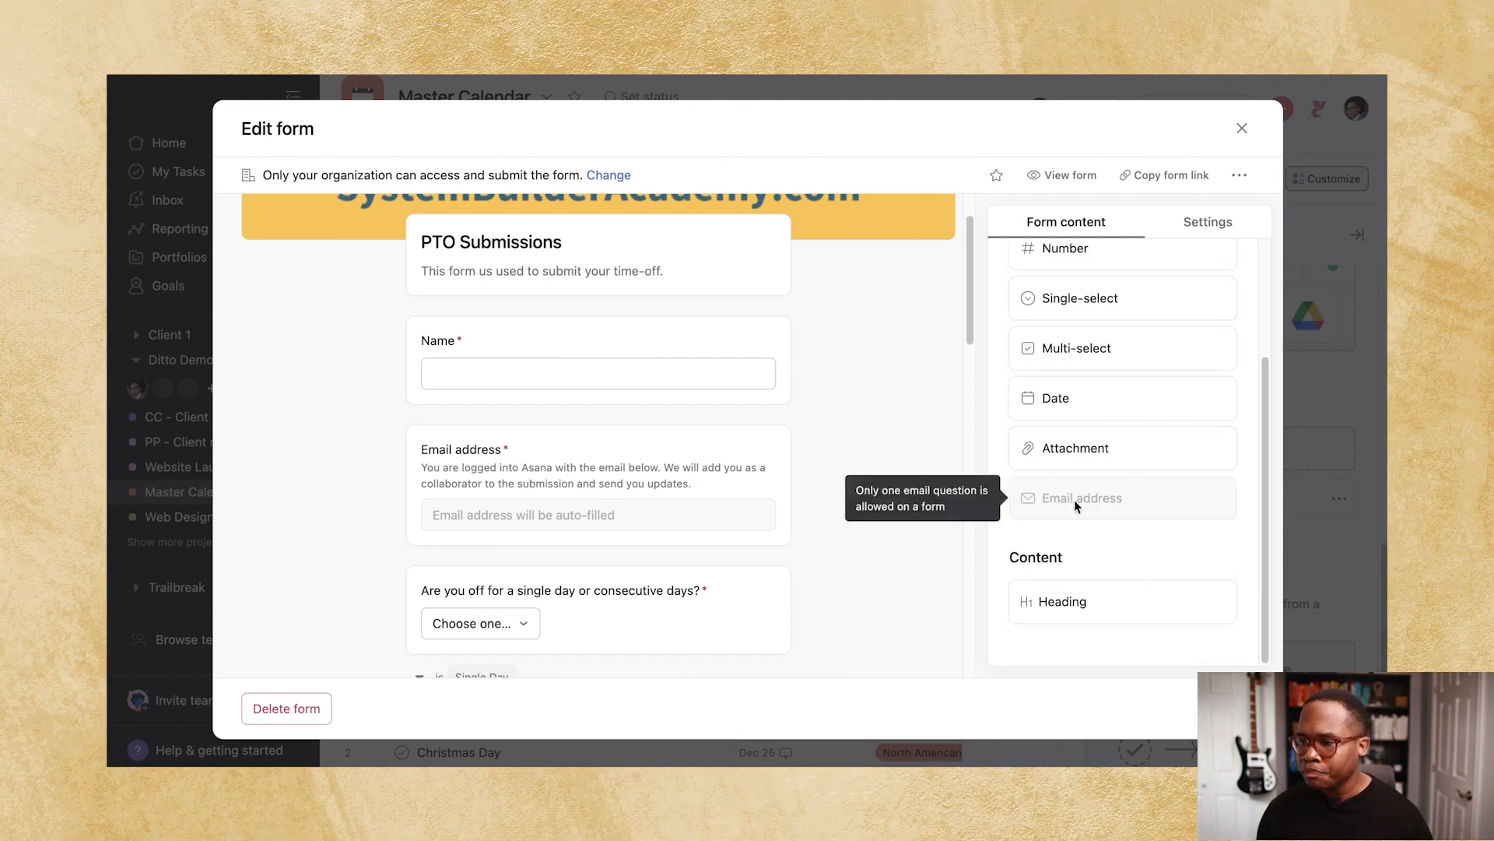
pyautogui.click(1230, 227)
pyautogui.scroll(-2, 1121, 394)
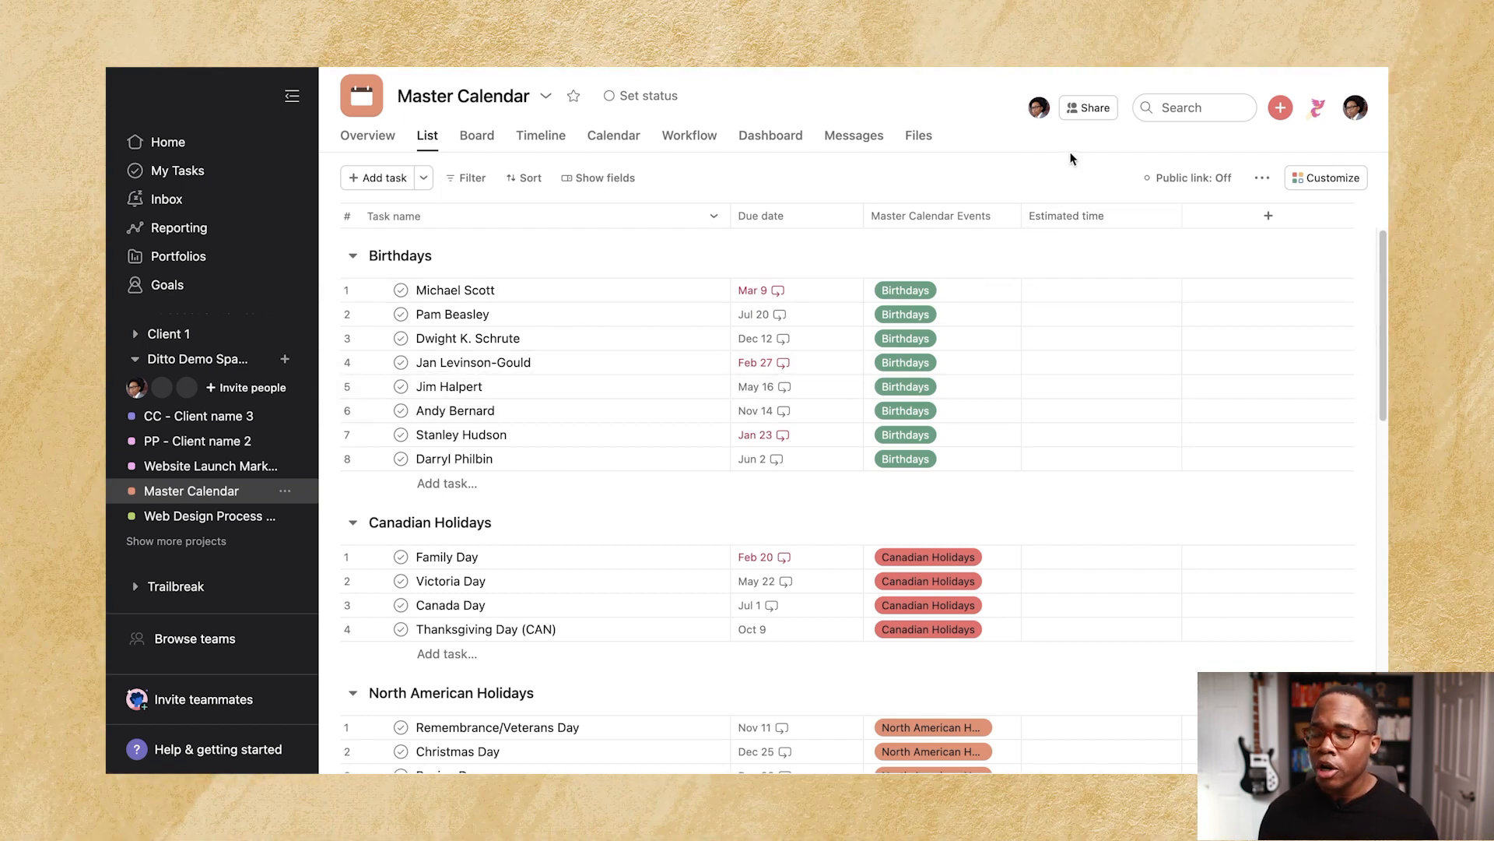
# Make the Master Calendar private to project members and restrict task collaborators to Can comment.
pyautogui.click(1080, 114)
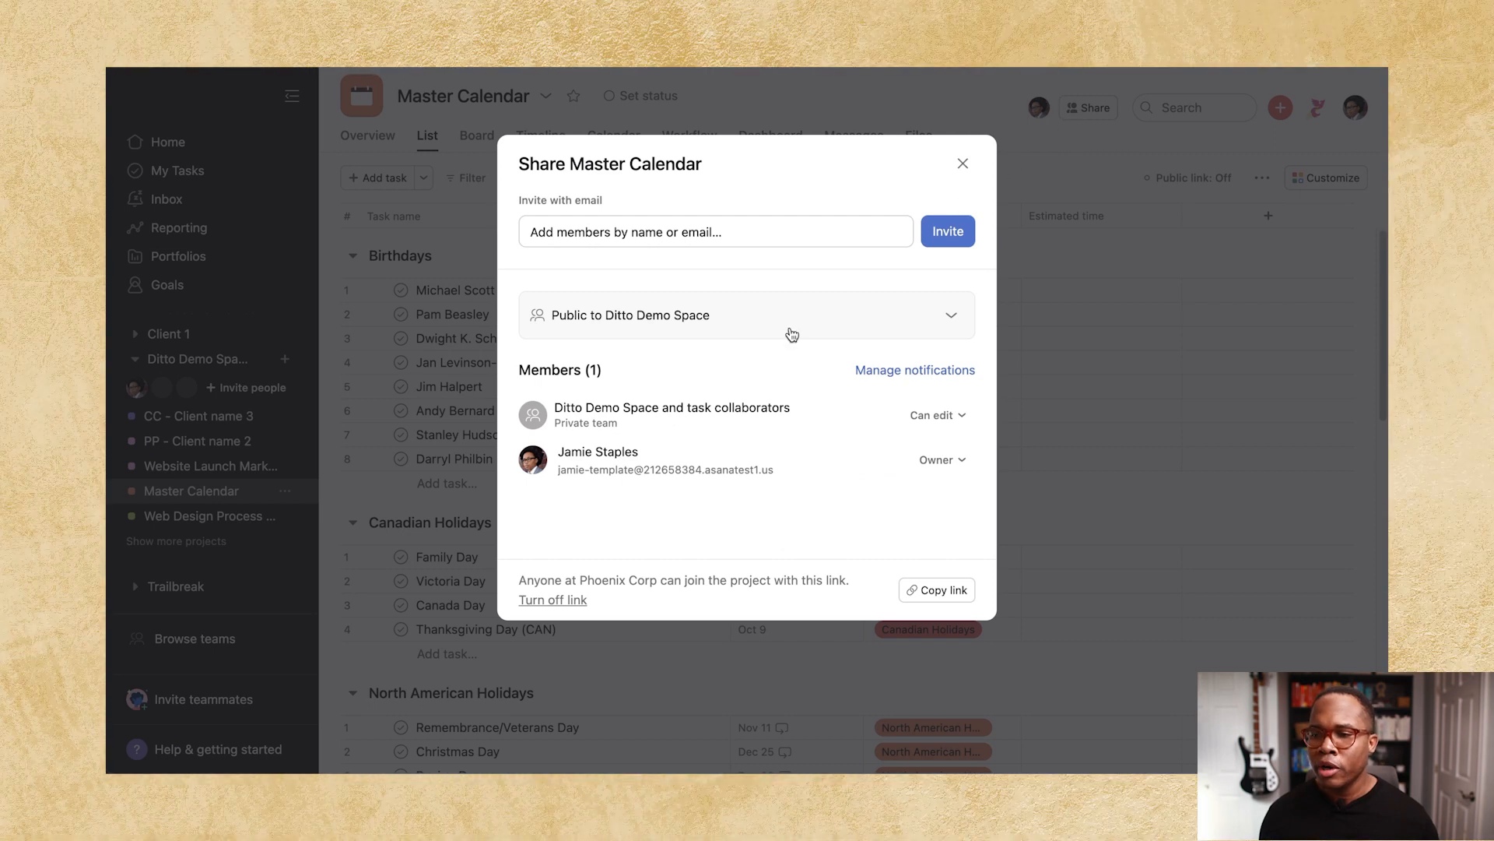
pyautogui.click(787, 326)
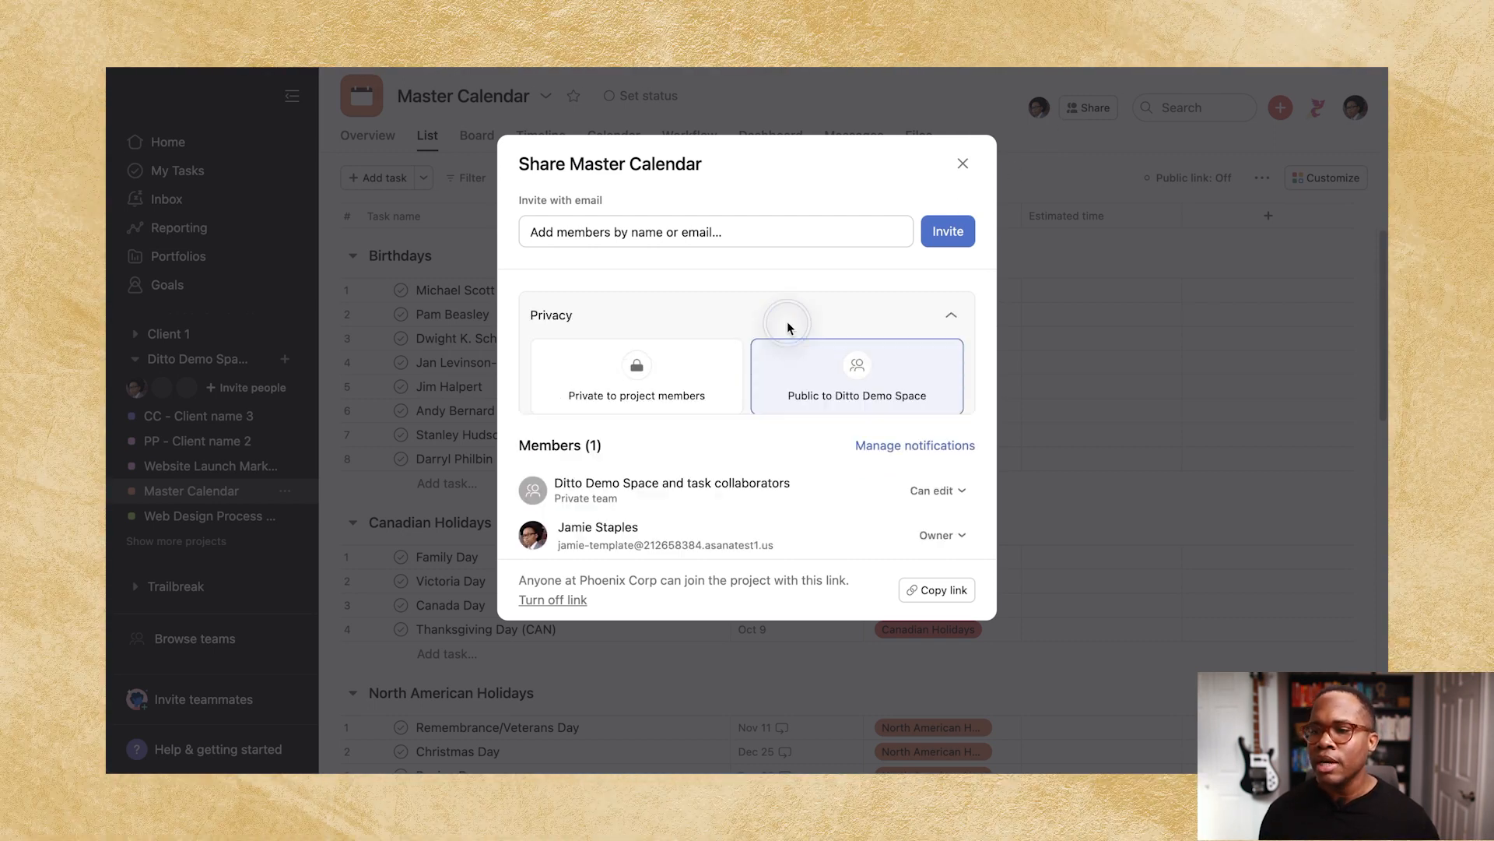
pyautogui.click(686, 371)
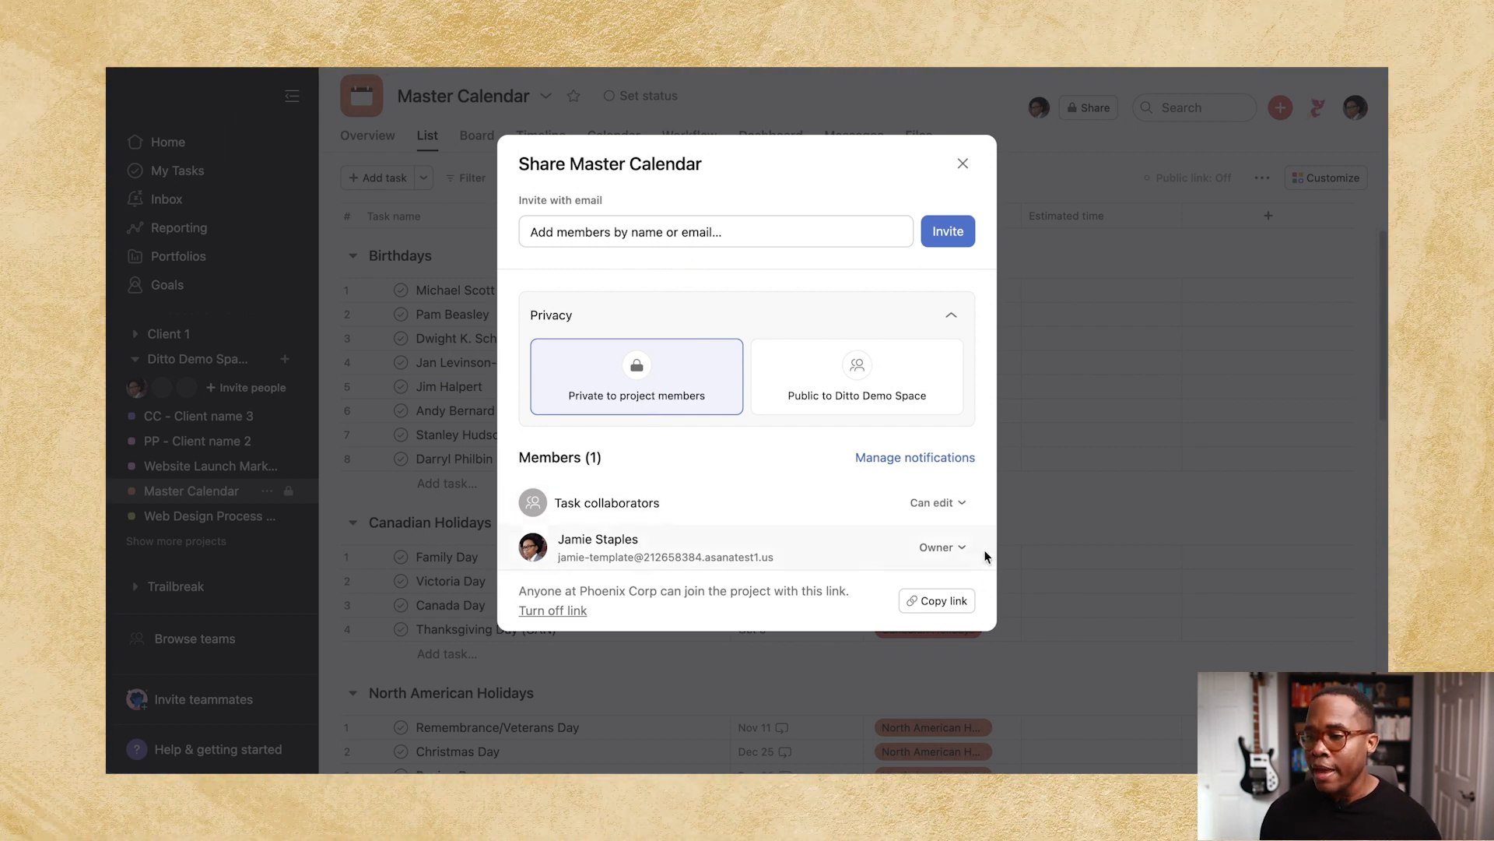
pyautogui.click(950, 506)
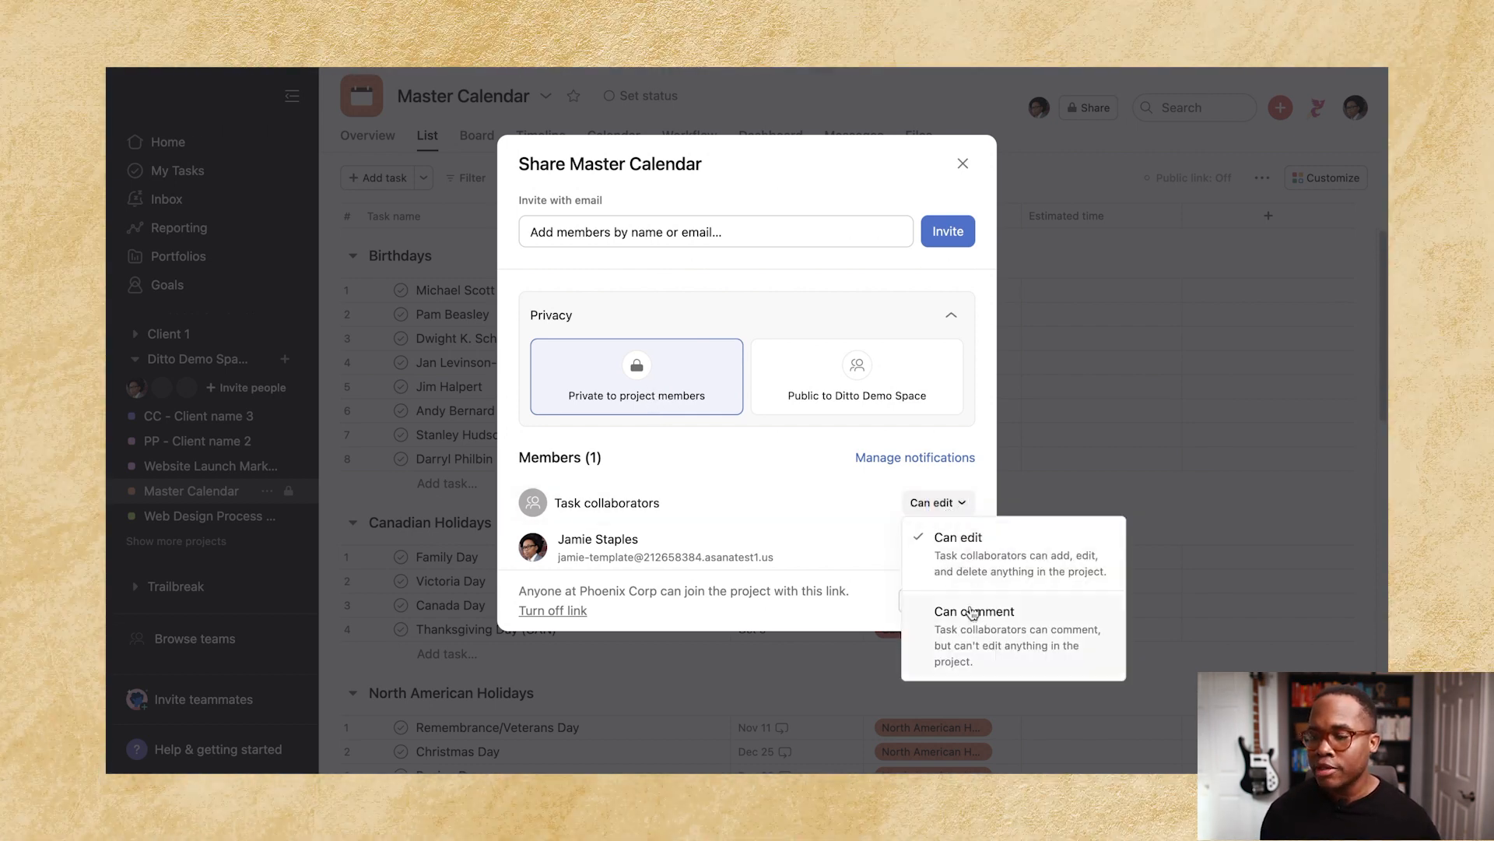
pyautogui.click(972, 619)
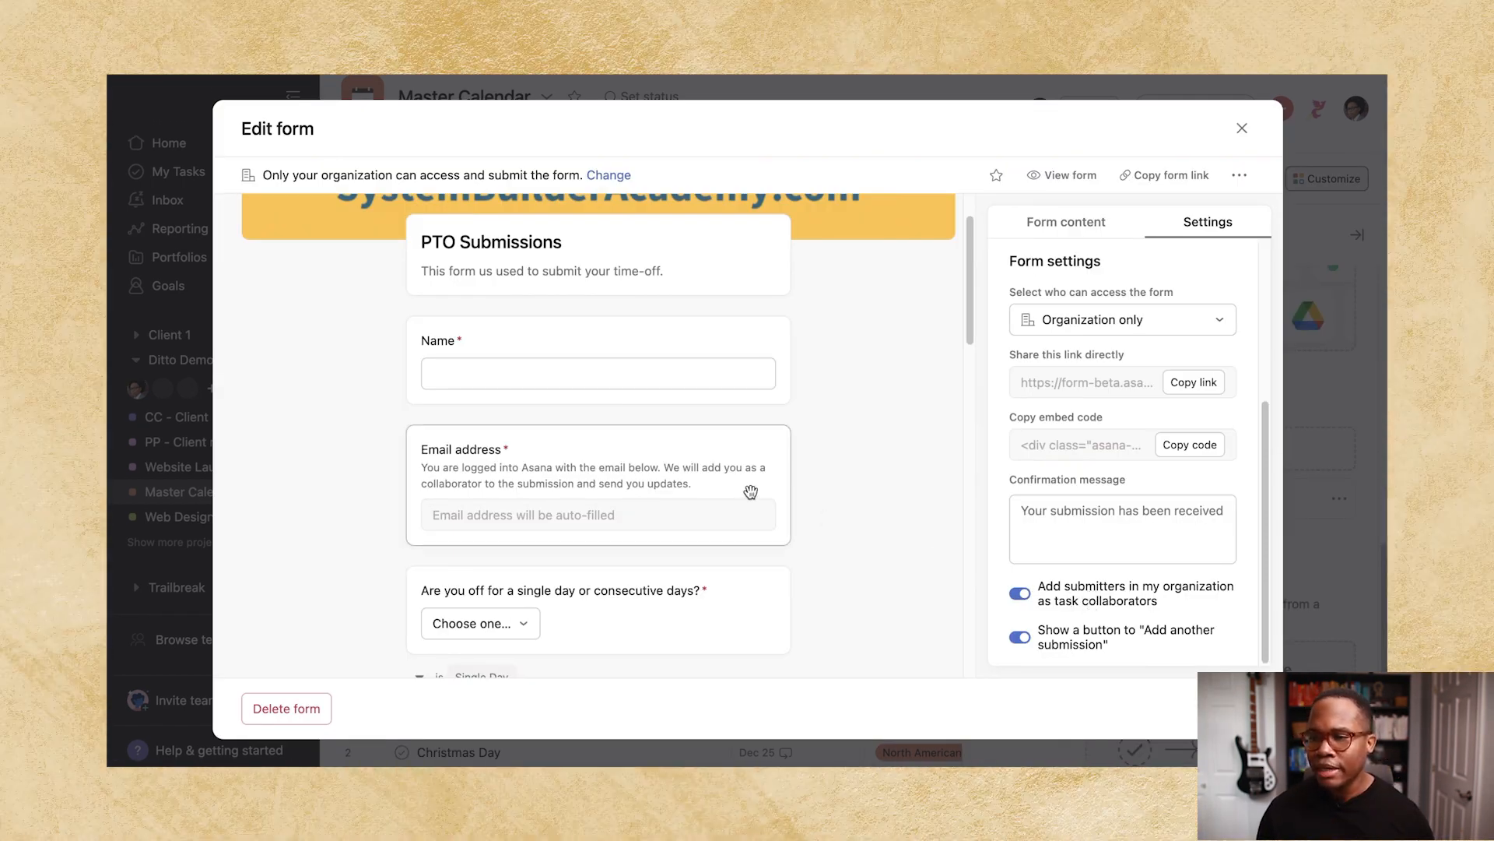
# In the PTO Submissions form, expand the question about single or consecutive days off to examine its options.
pyautogui.scroll(-3, 752, 499)
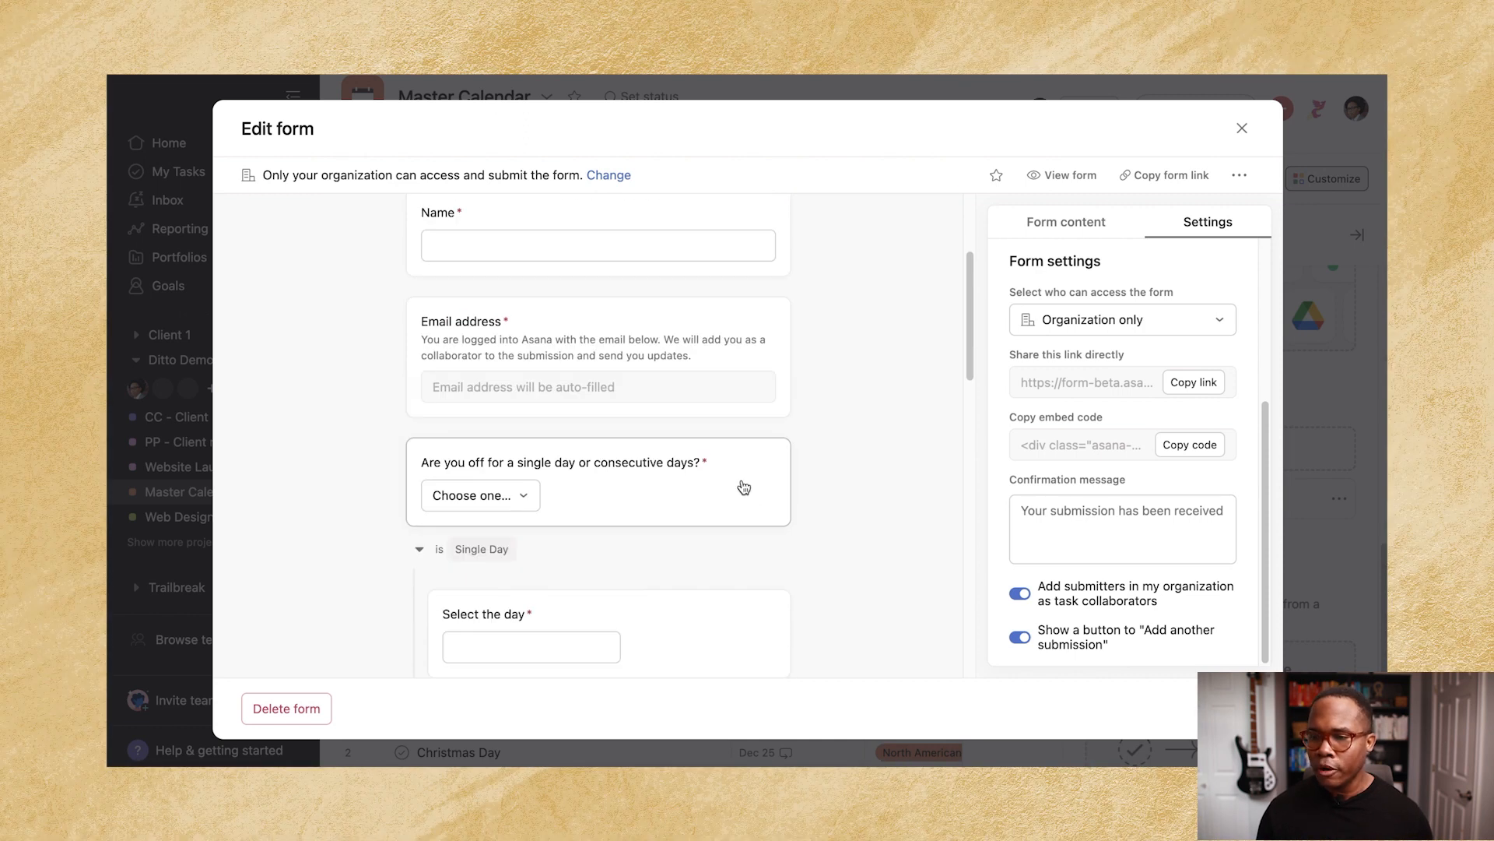
pyautogui.scroll(-3, 739, 478)
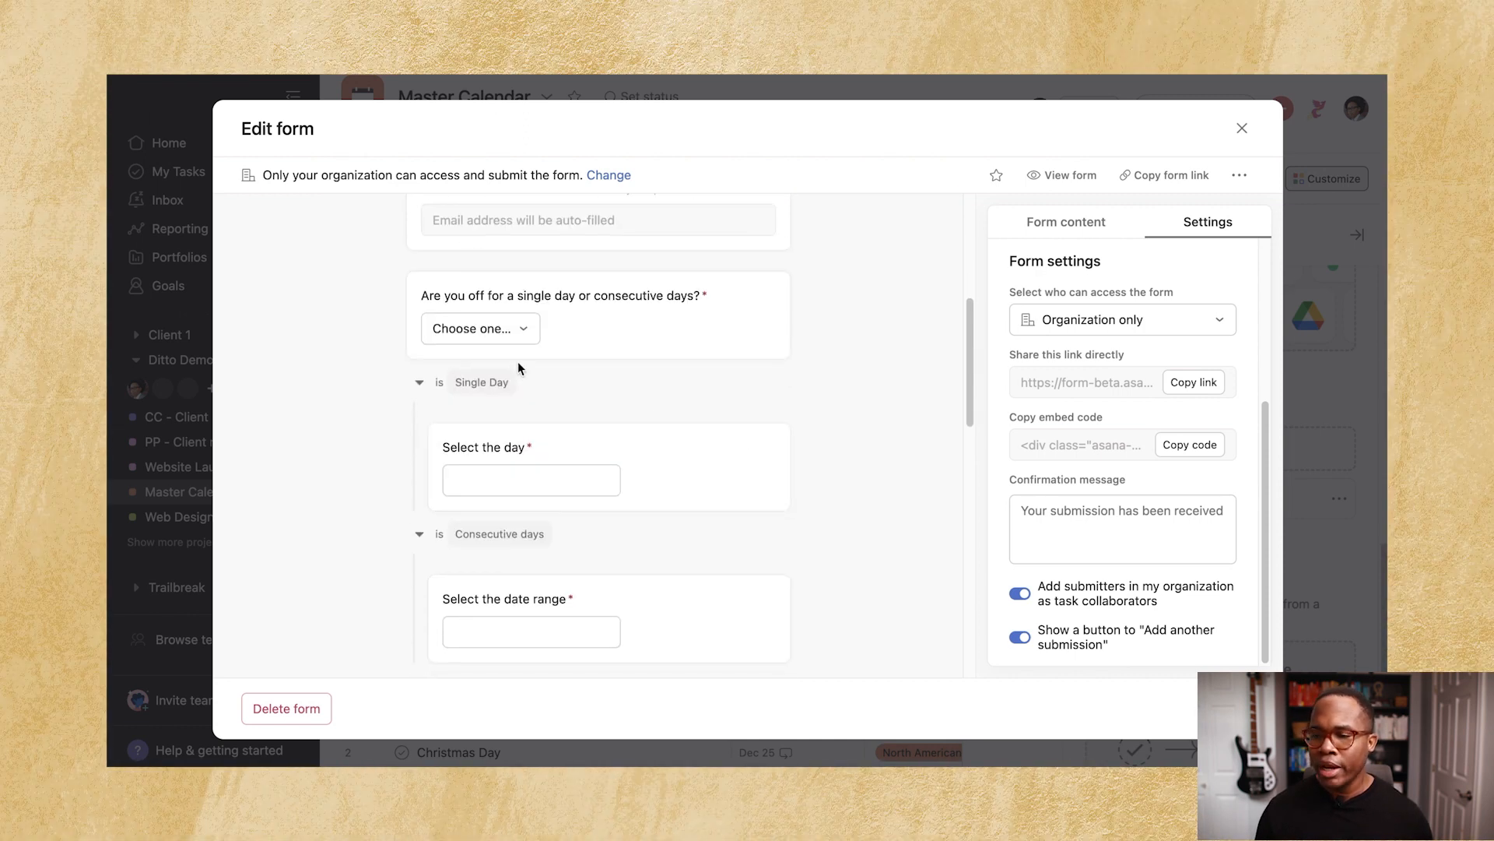
pyautogui.click(526, 330)
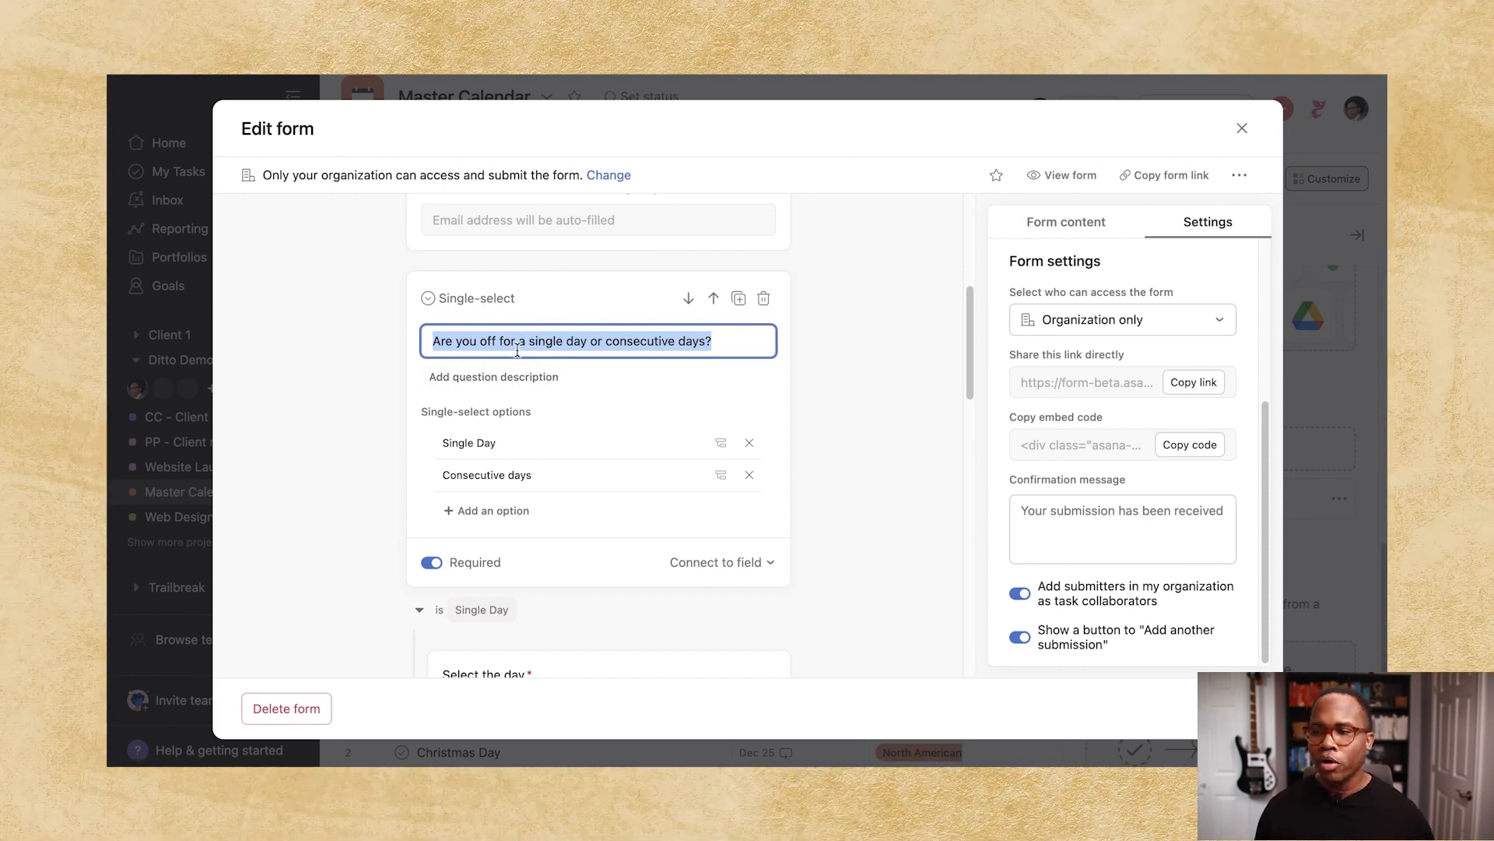
pyautogui.scroll(-2, 517, 350)
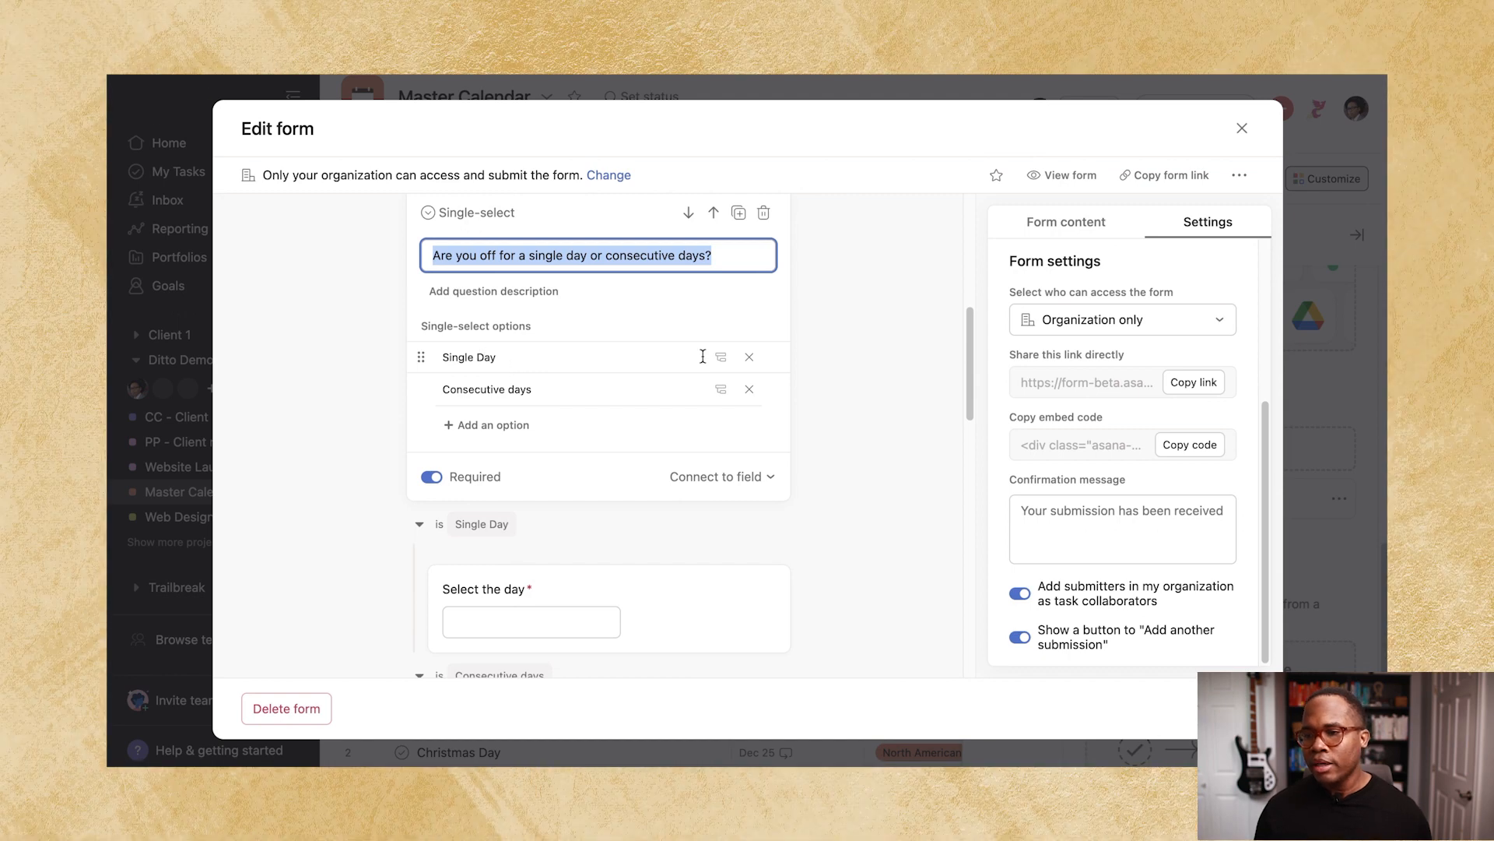
# Expand the "Select the day" question under the Single Day branch and examine its date type options and connected field choices.
pyautogui.scroll(-2, 701, 389)
pyautogui.click(650, 424)
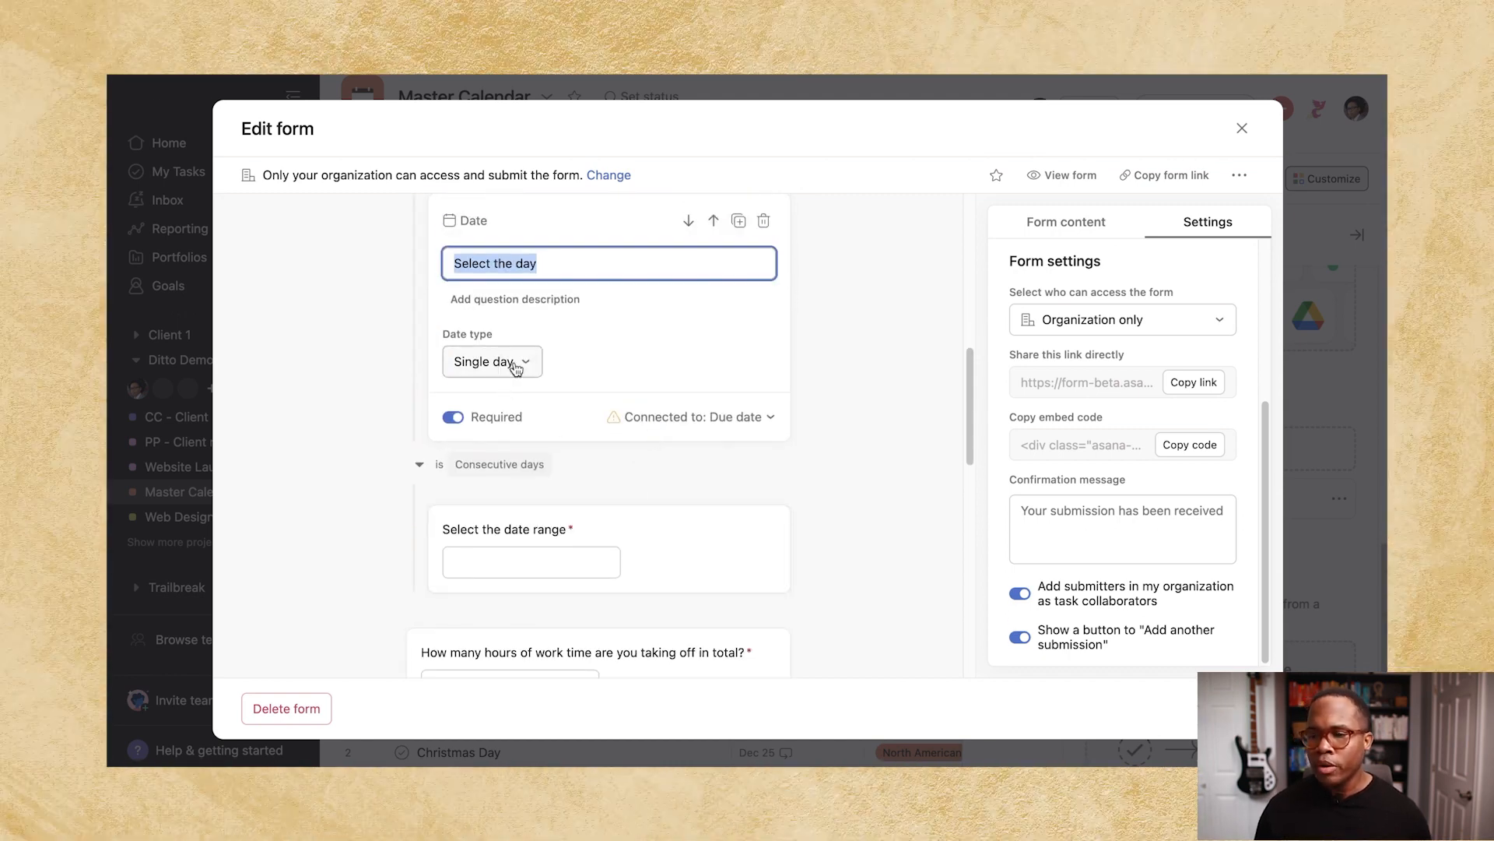
pyautogui.click(515, 368)
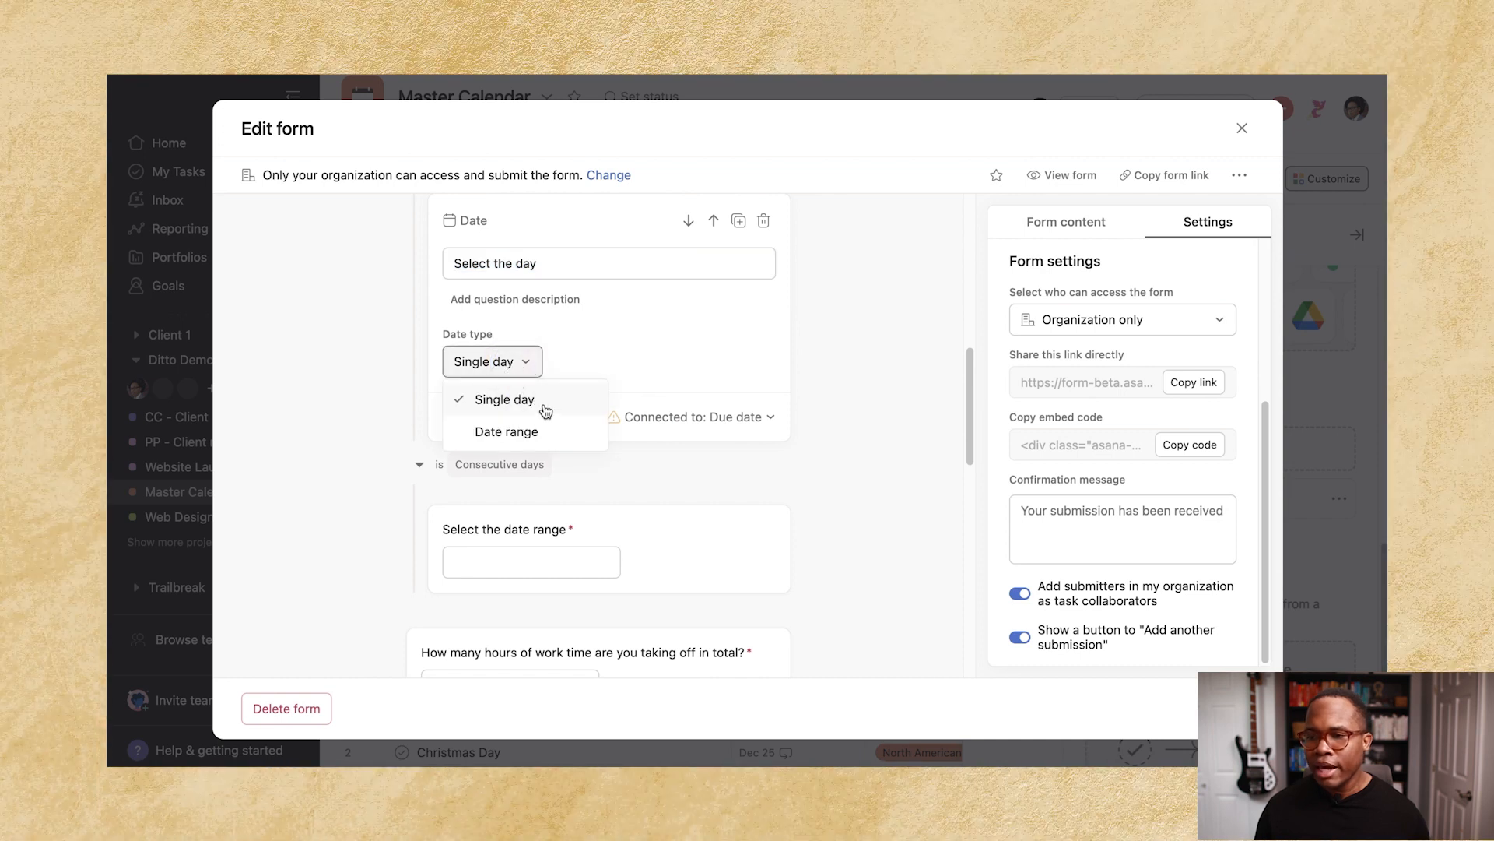
pyautogui.click(687, 419)
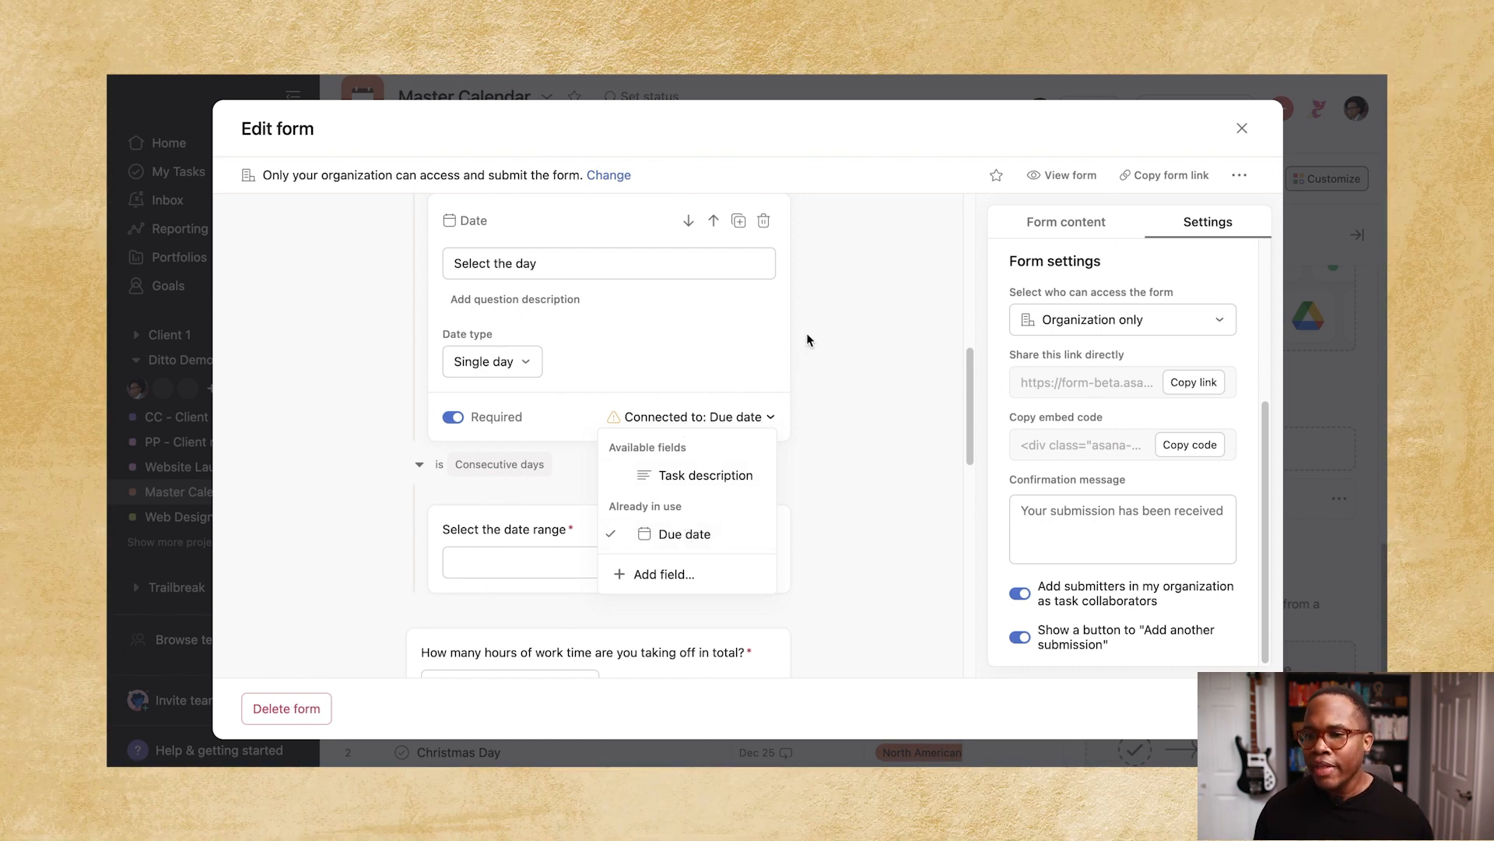
pyautogui.click(719, 330)
pyautogui.scroll(2, 731, 358)
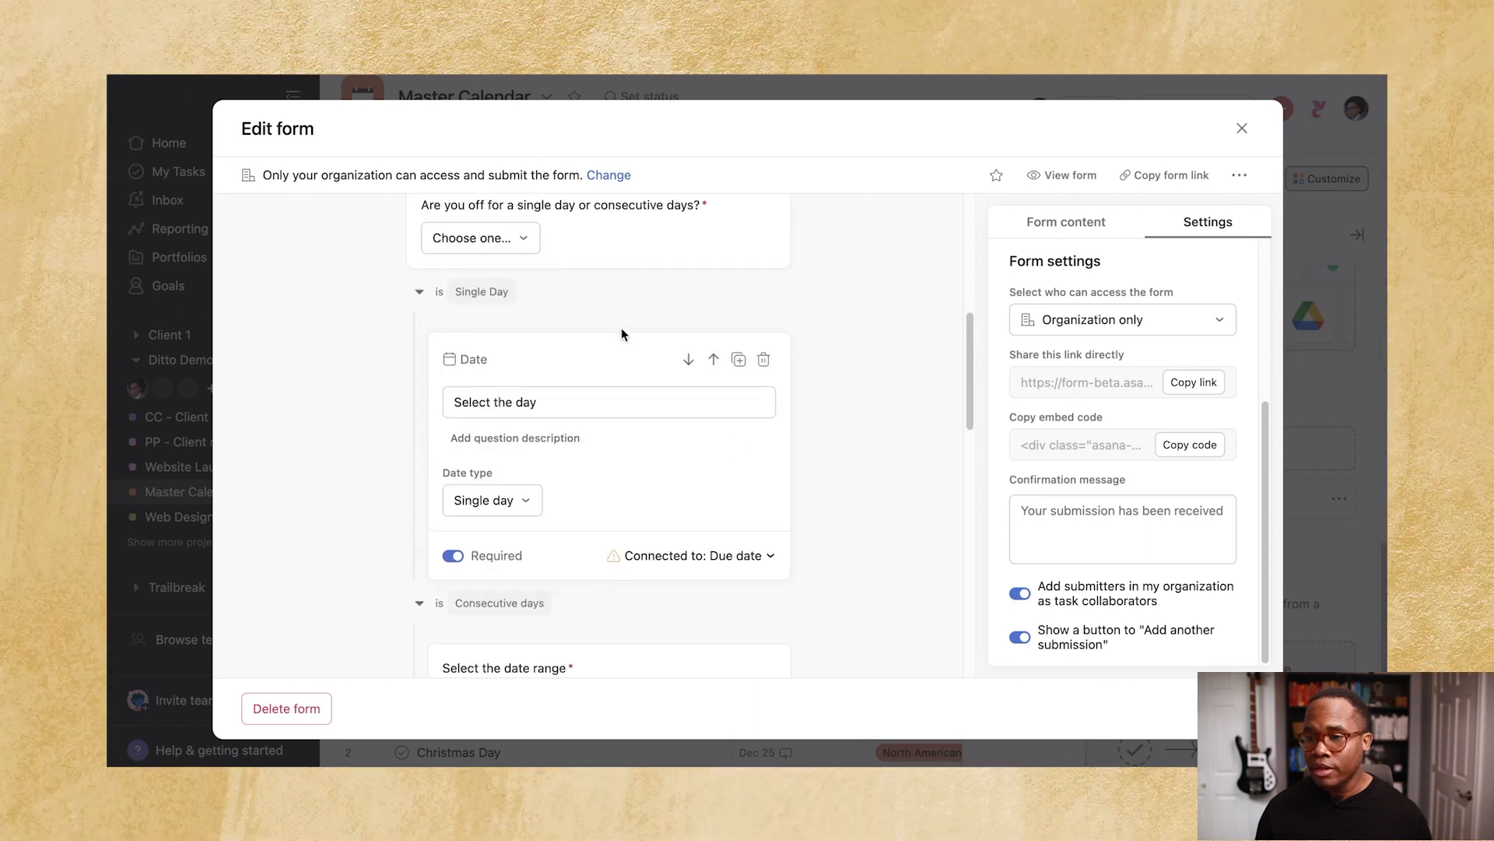
# Examine the "Select the date range" question under the Consecutive days branch, including its date type options and connected field.
pyautogui.scroll(1, 621, 334)
pyautogui.click(537, 289)
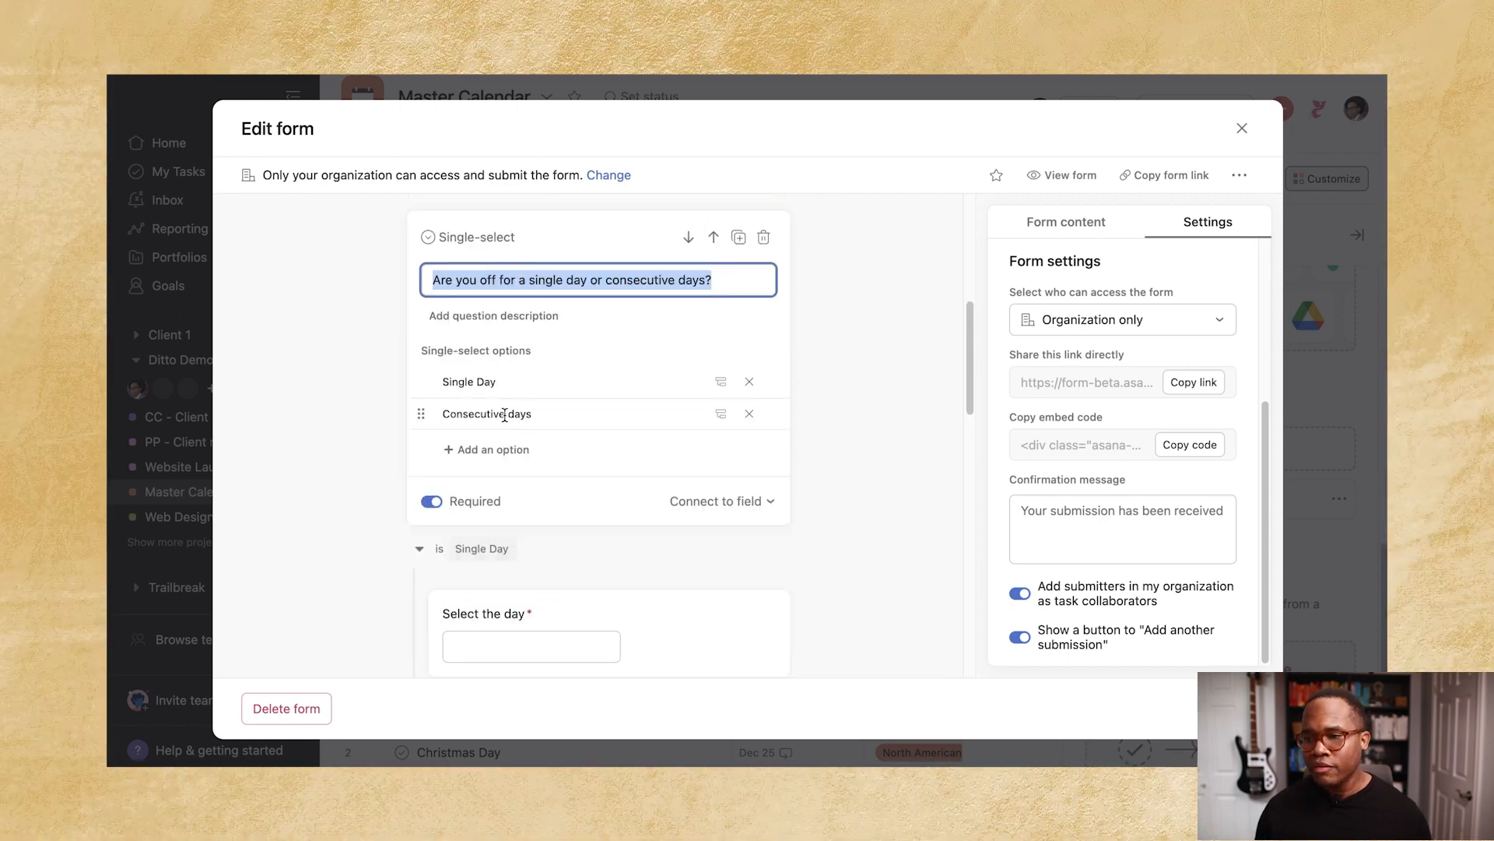
pyautogui.scroll(-5, 716, 418)
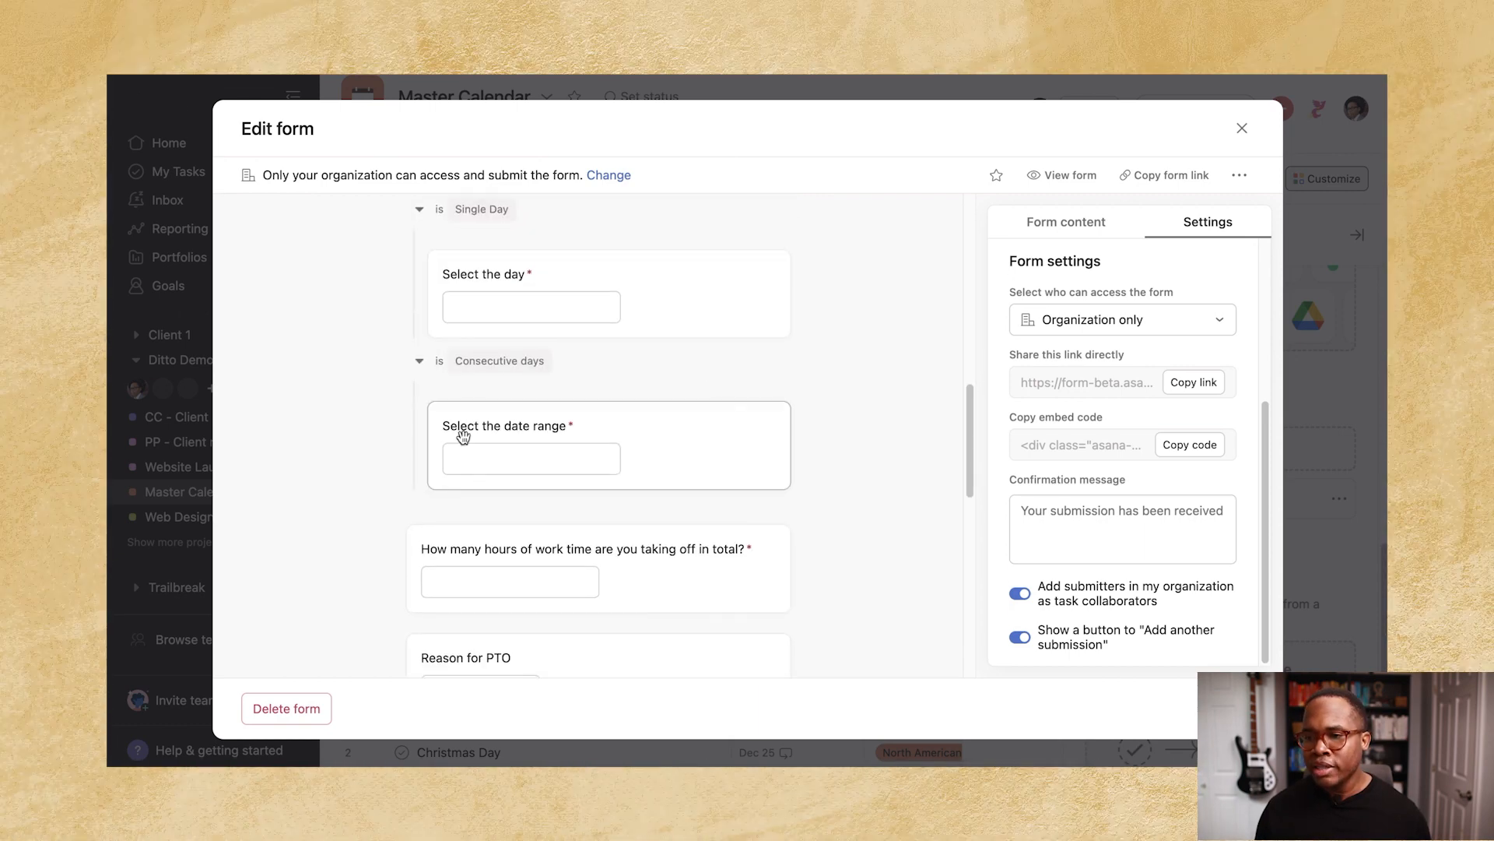
pyautogui.click(674, 440)
pyautogui.scroll(-2, 544, 474)
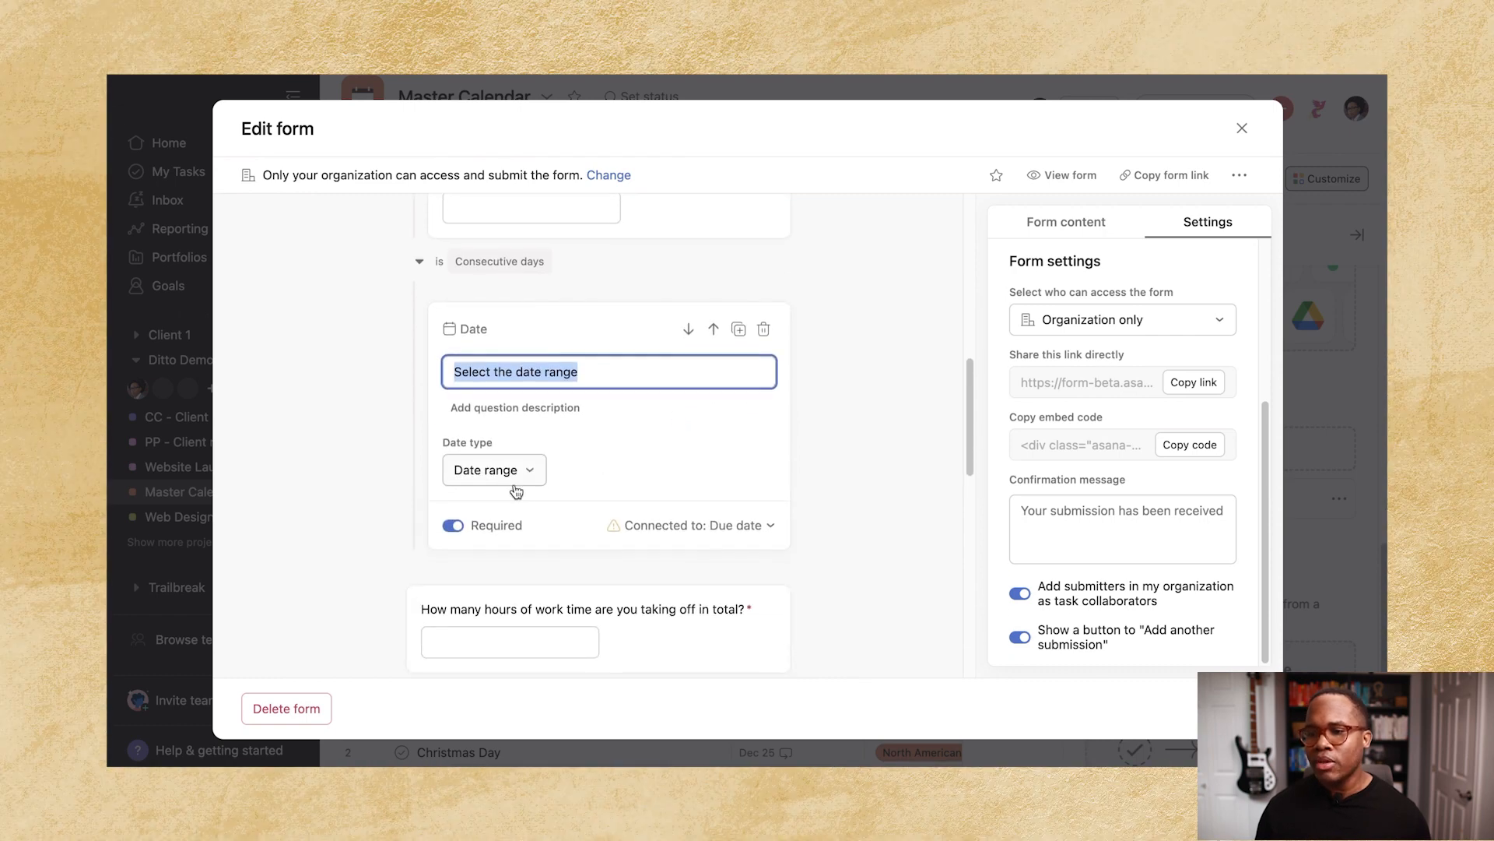
pyautogui.click(519, 484)
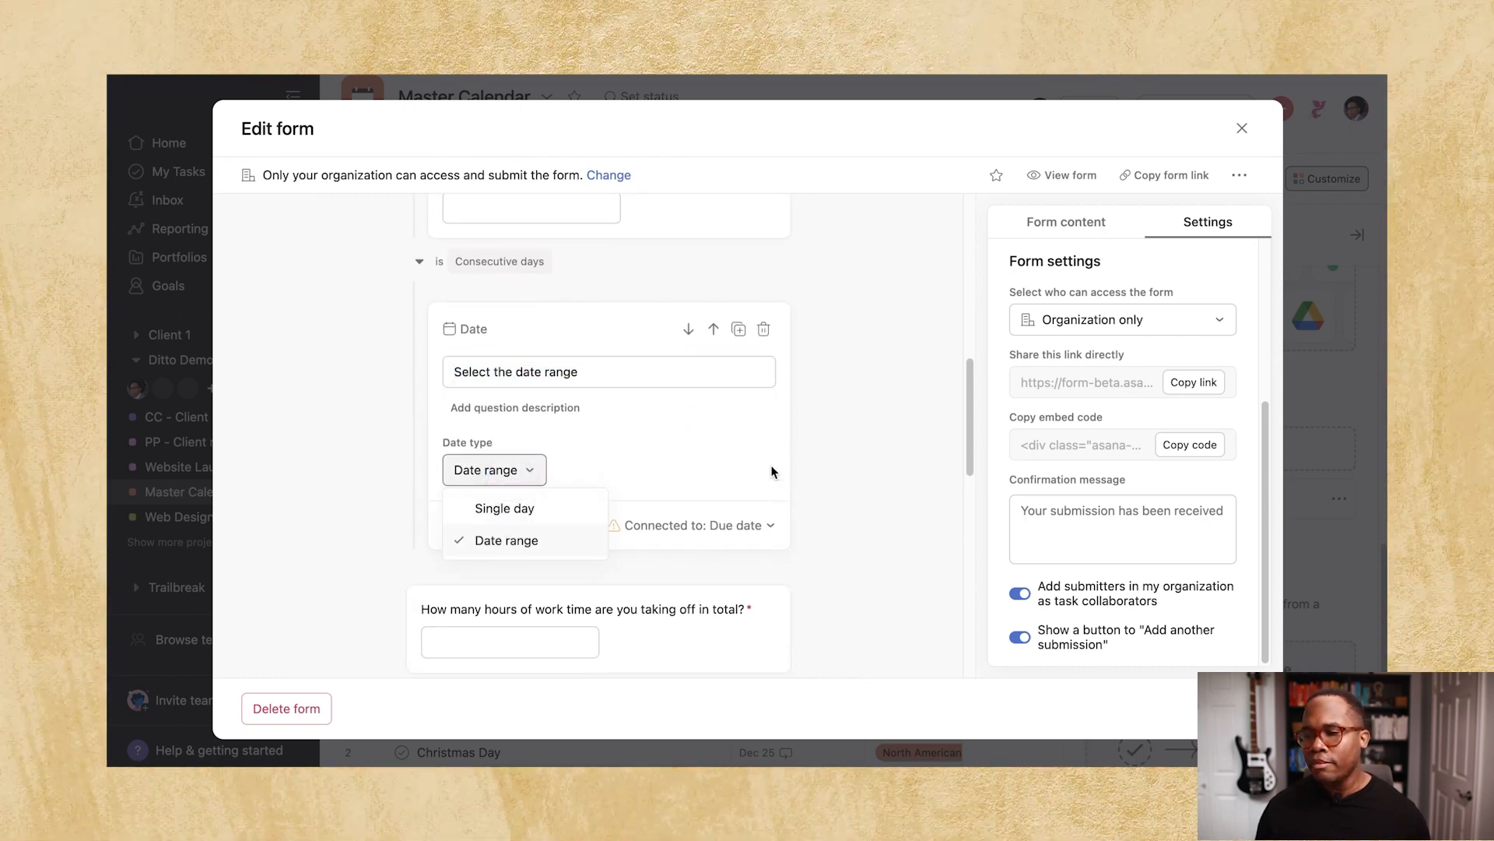
pyautogui.click(772, 468)
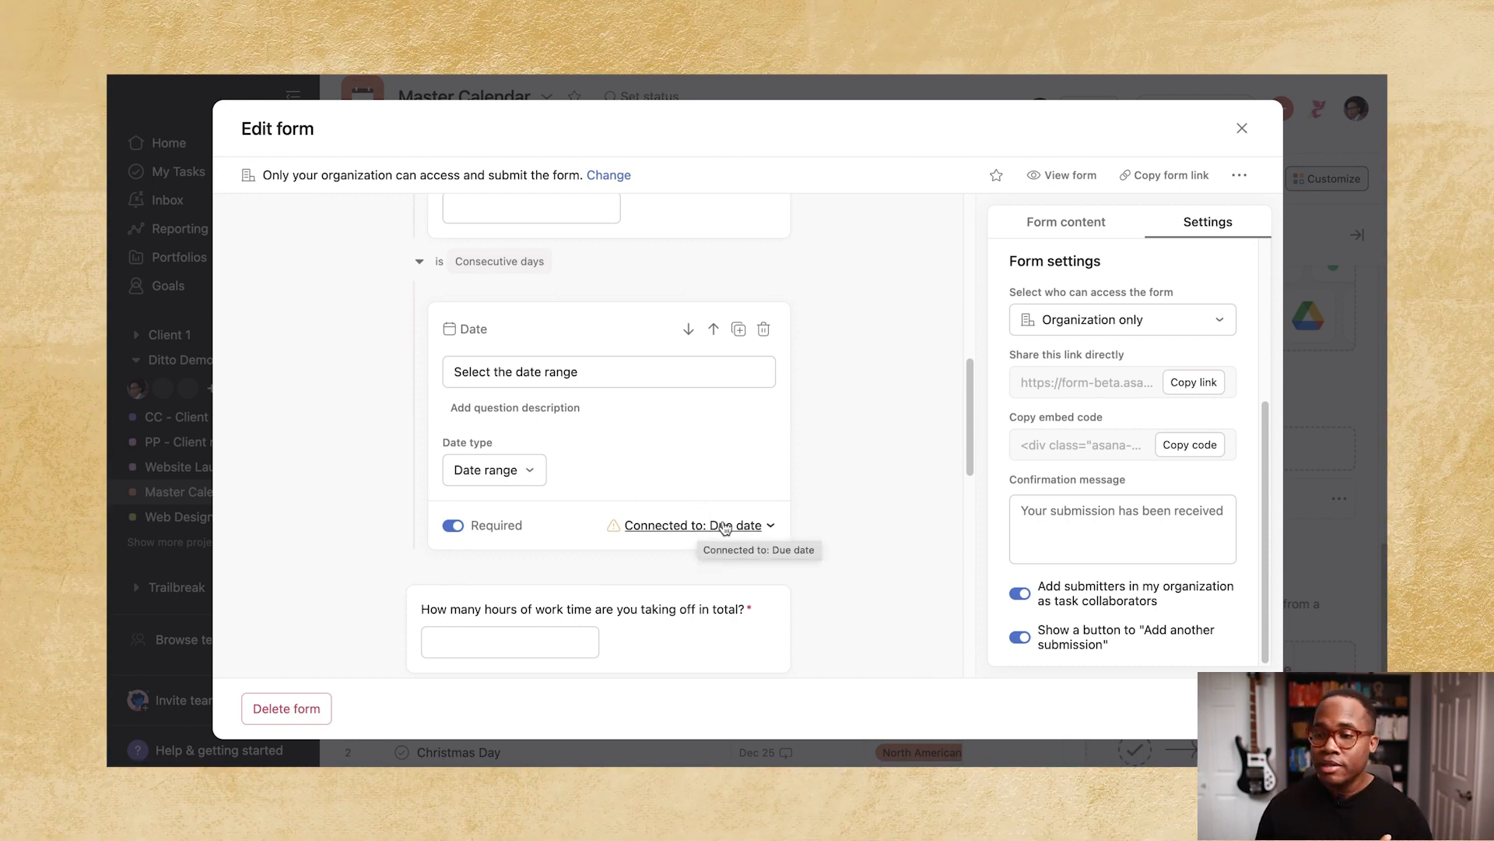
pyautogui.moveTo(617, 524)
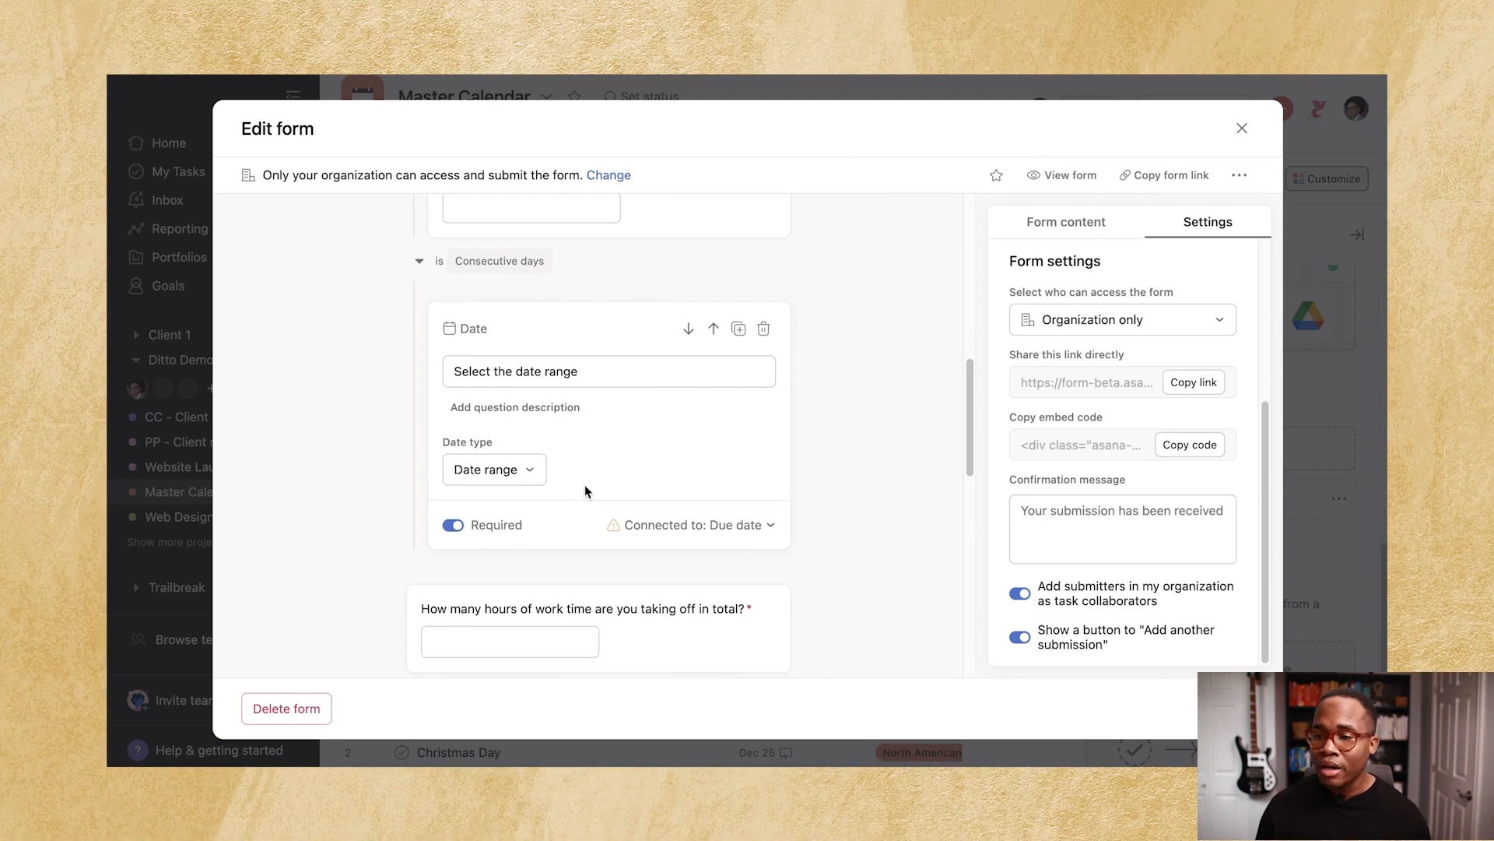
# Expand the question about total work hours taken off to examine its question type and connected field.
pyautogui.scroll(-2, 586, 489)
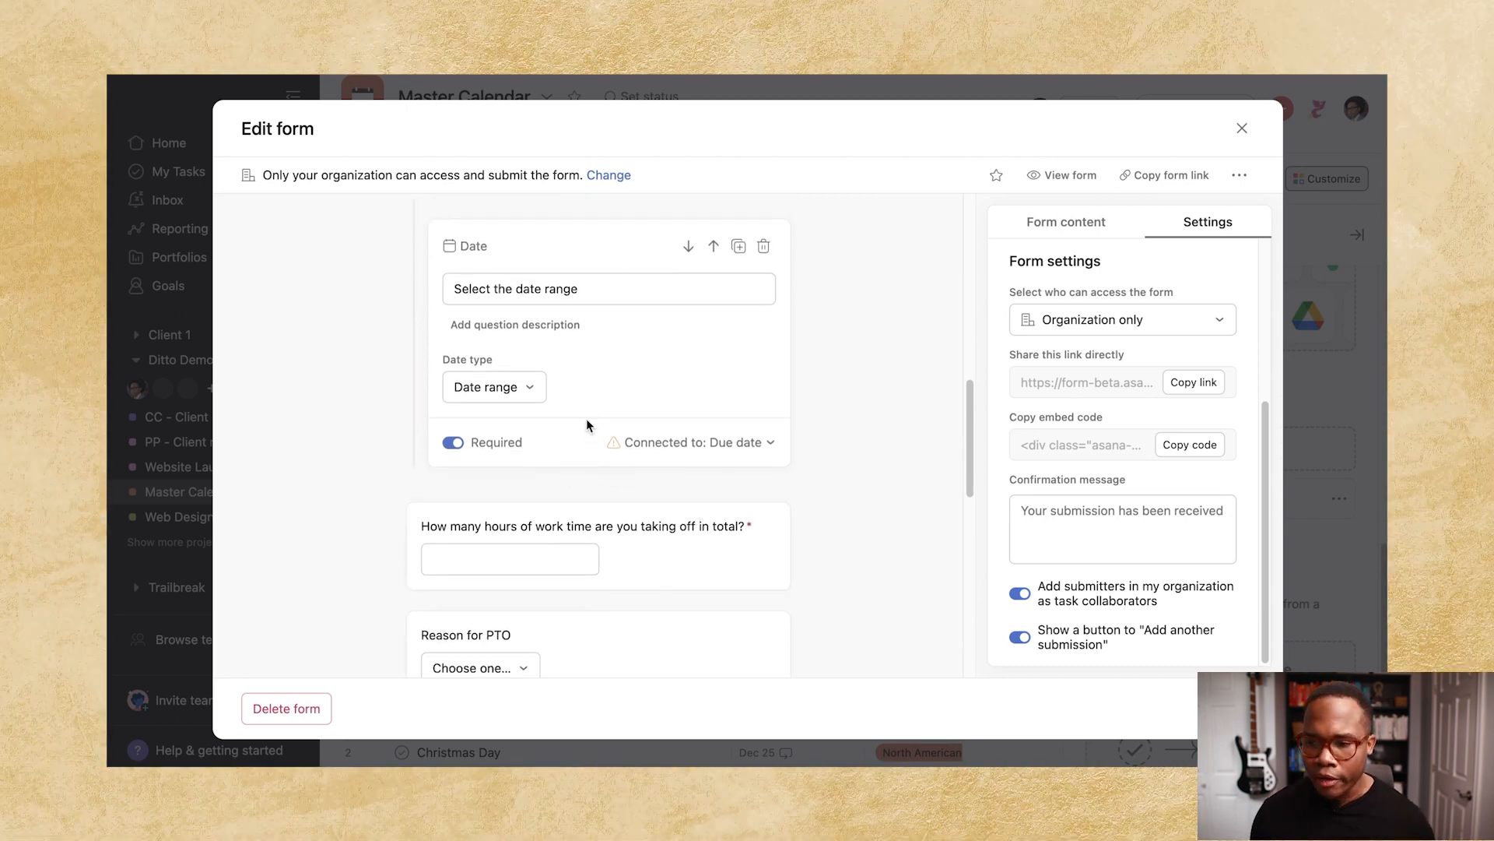
pyautogui.scroll(-2, 586, 418)
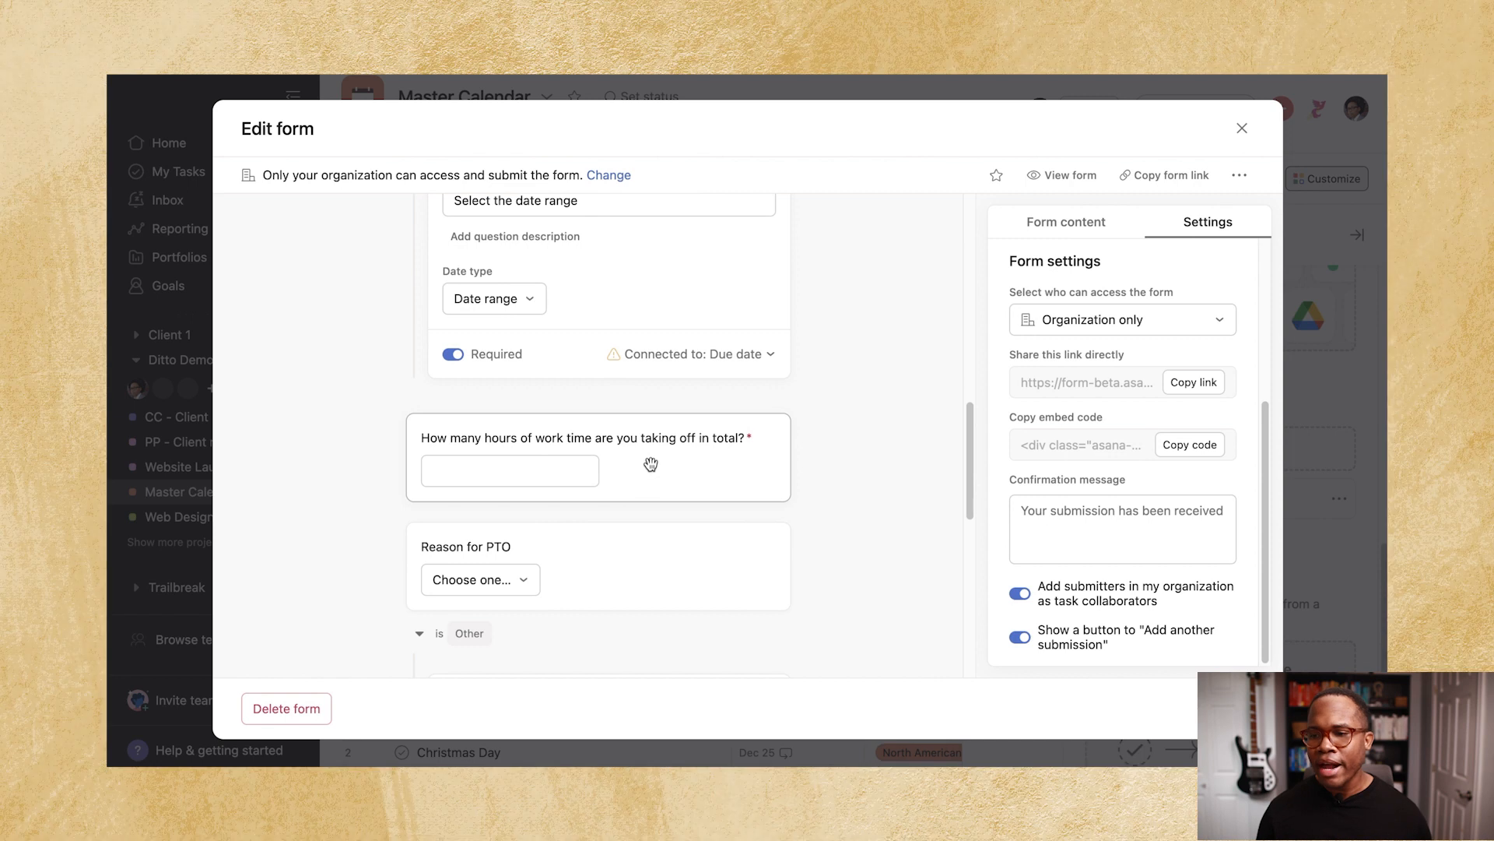
pyautogui.click(644, 460)
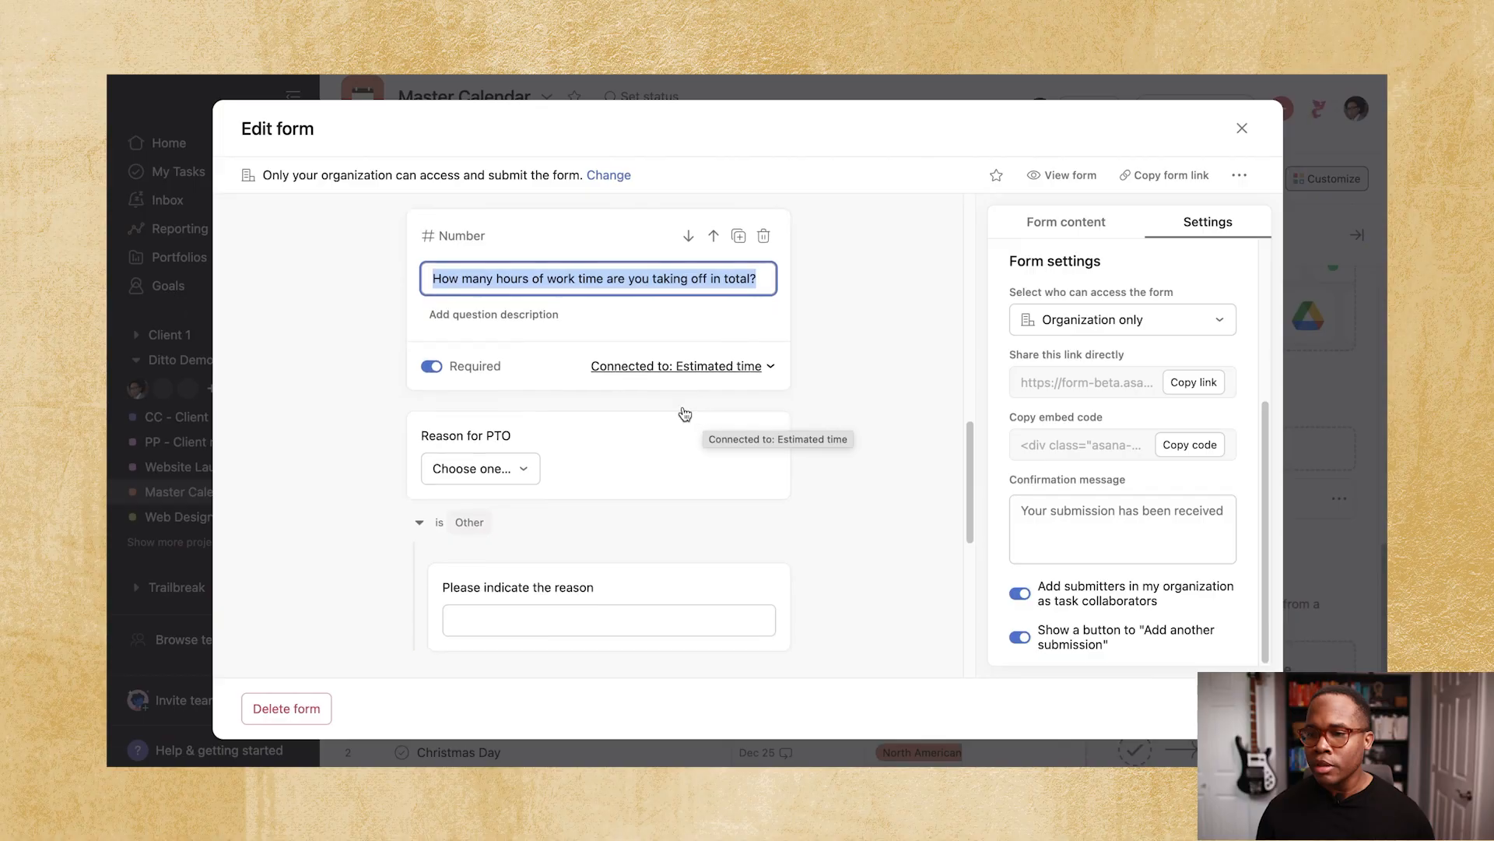
# Expand the "Reason for PTO" question and review its single-select options and the follow-up question for the Other option.
pyautogui.scroll(-2, 592, 412)
pyautogui.click(494, 387)
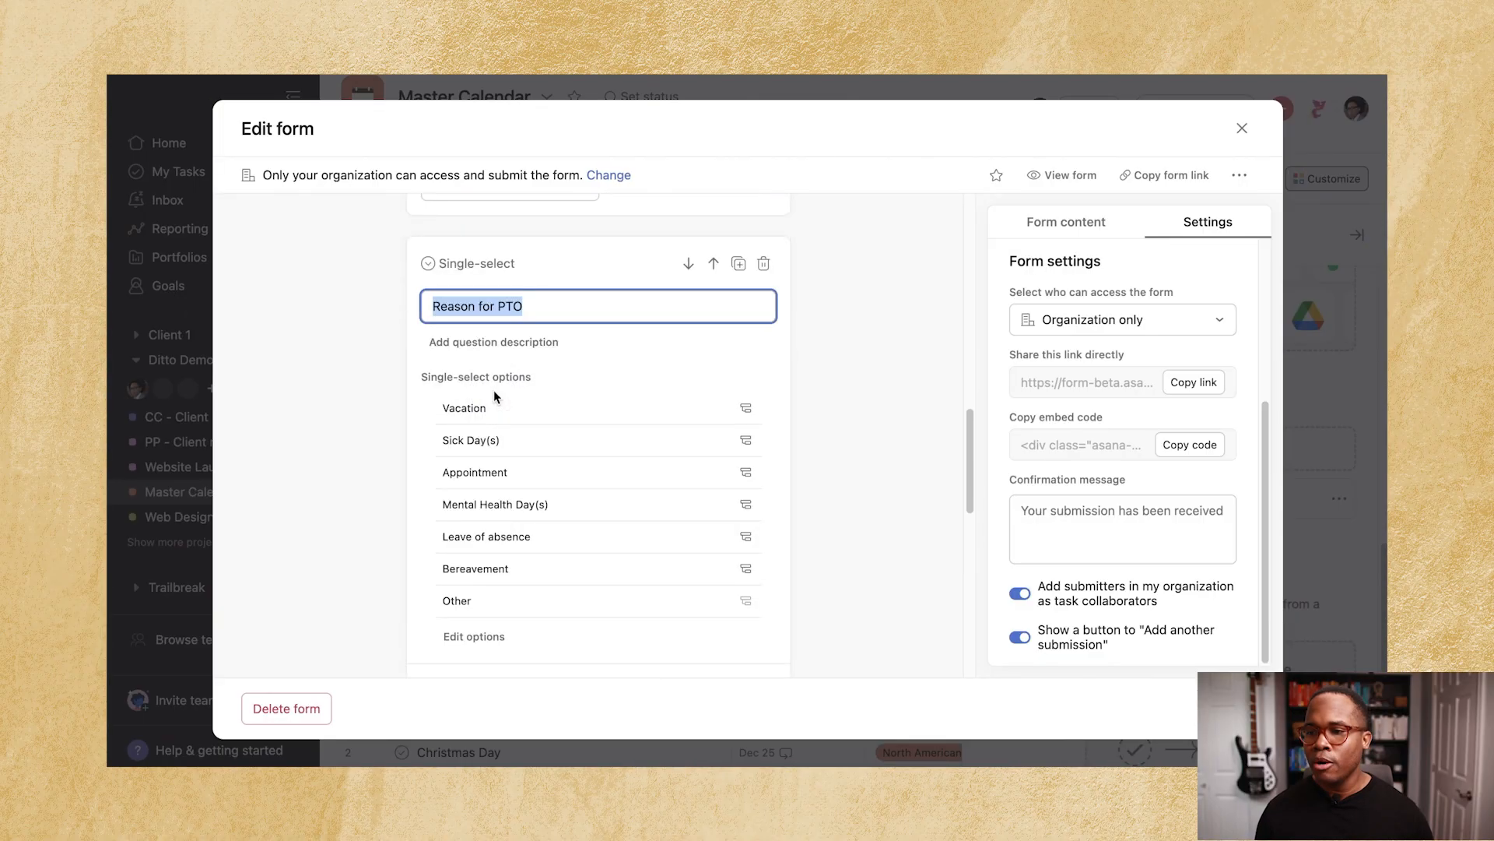
pyautogui.scroll(-2, 493, 390)
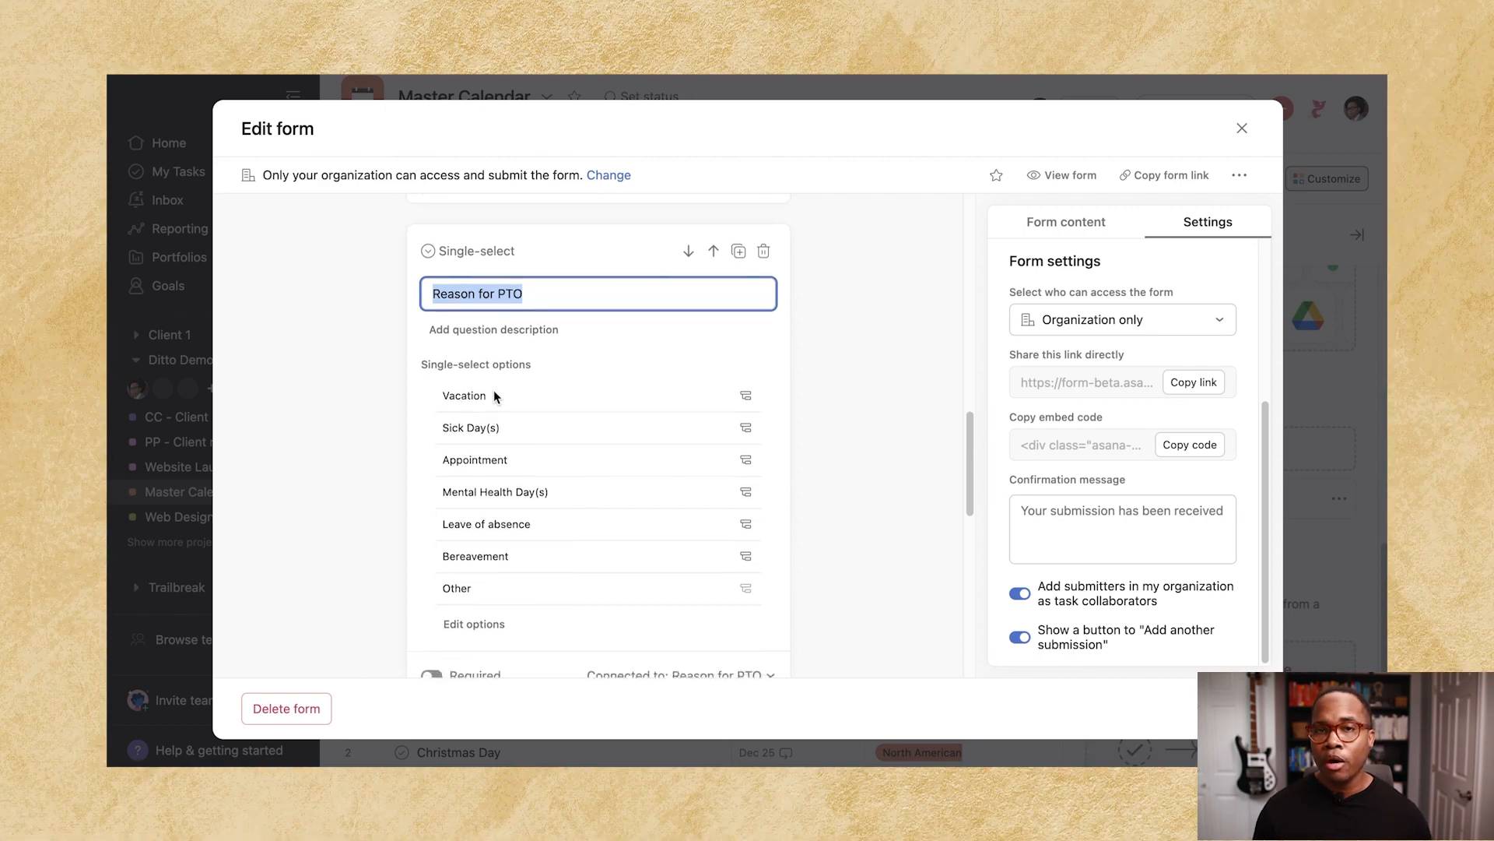
pyautogui.scroll(-1, 494, 390)
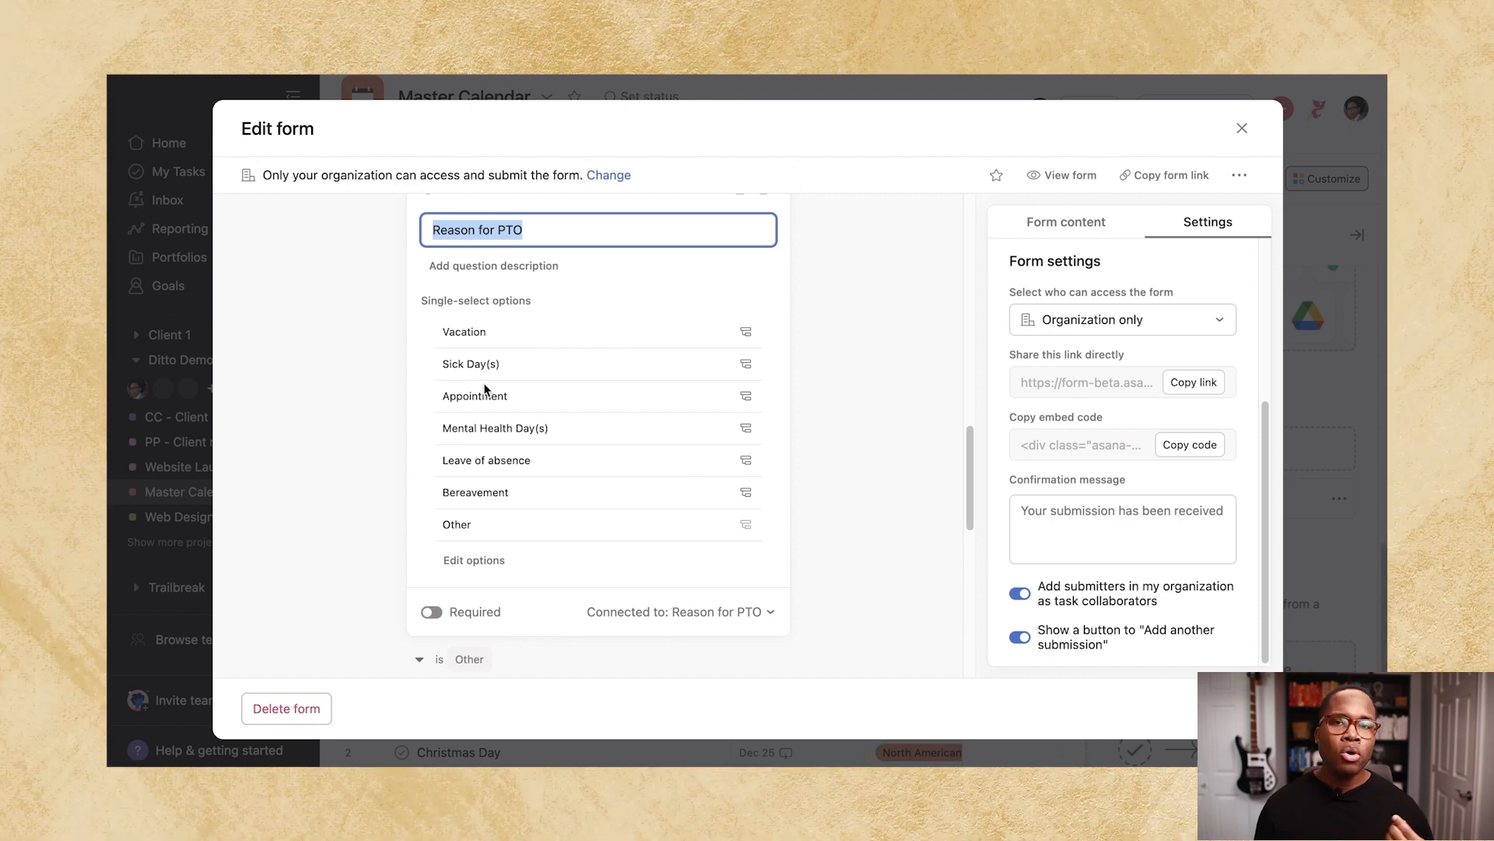
pyautogui.scroll(-1, 486, 380)
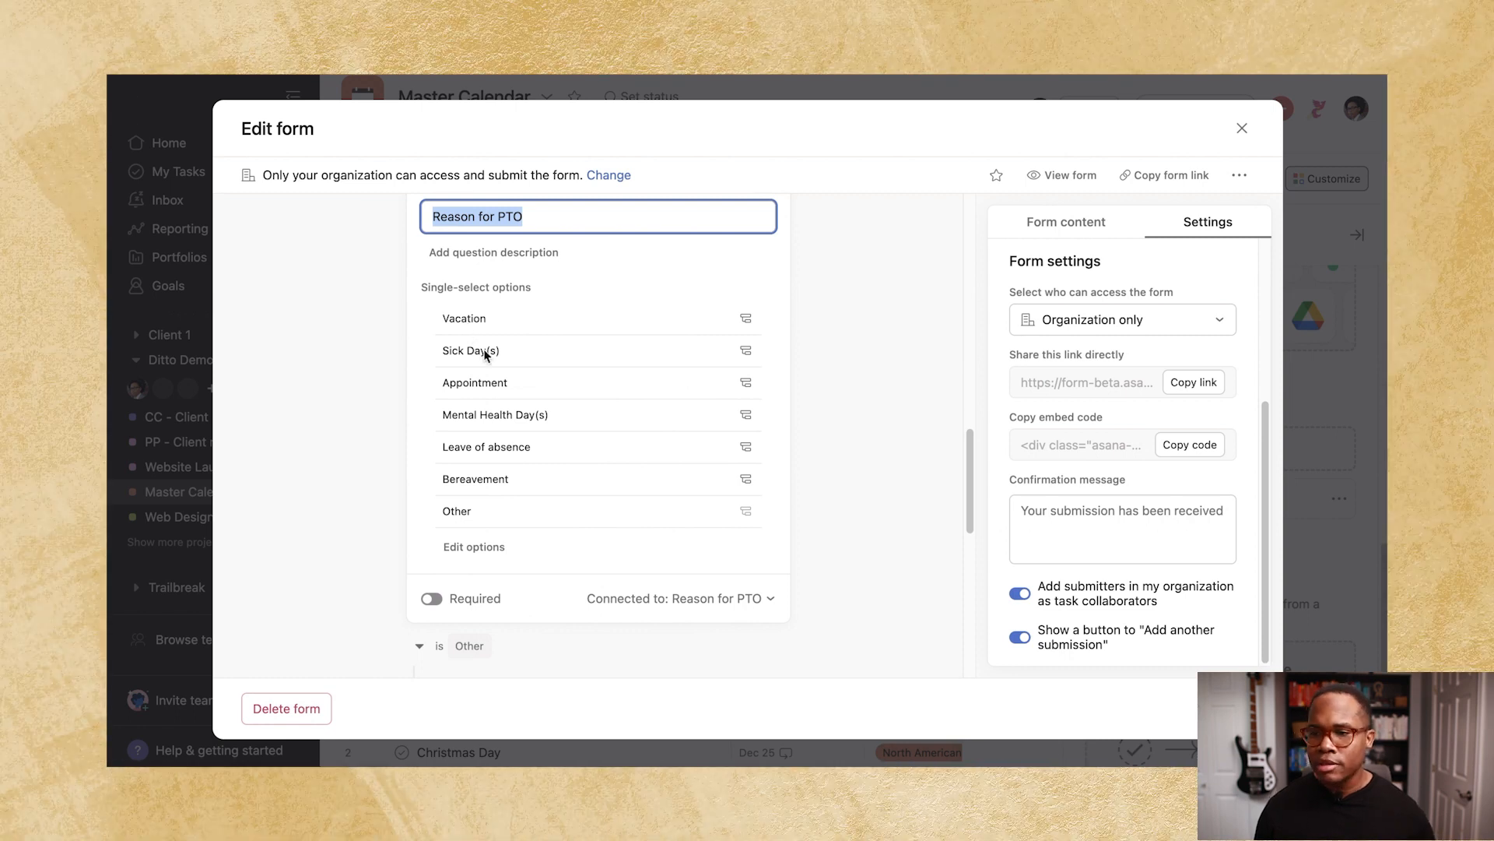
pyautogui.scroll(-3, 499, 399)
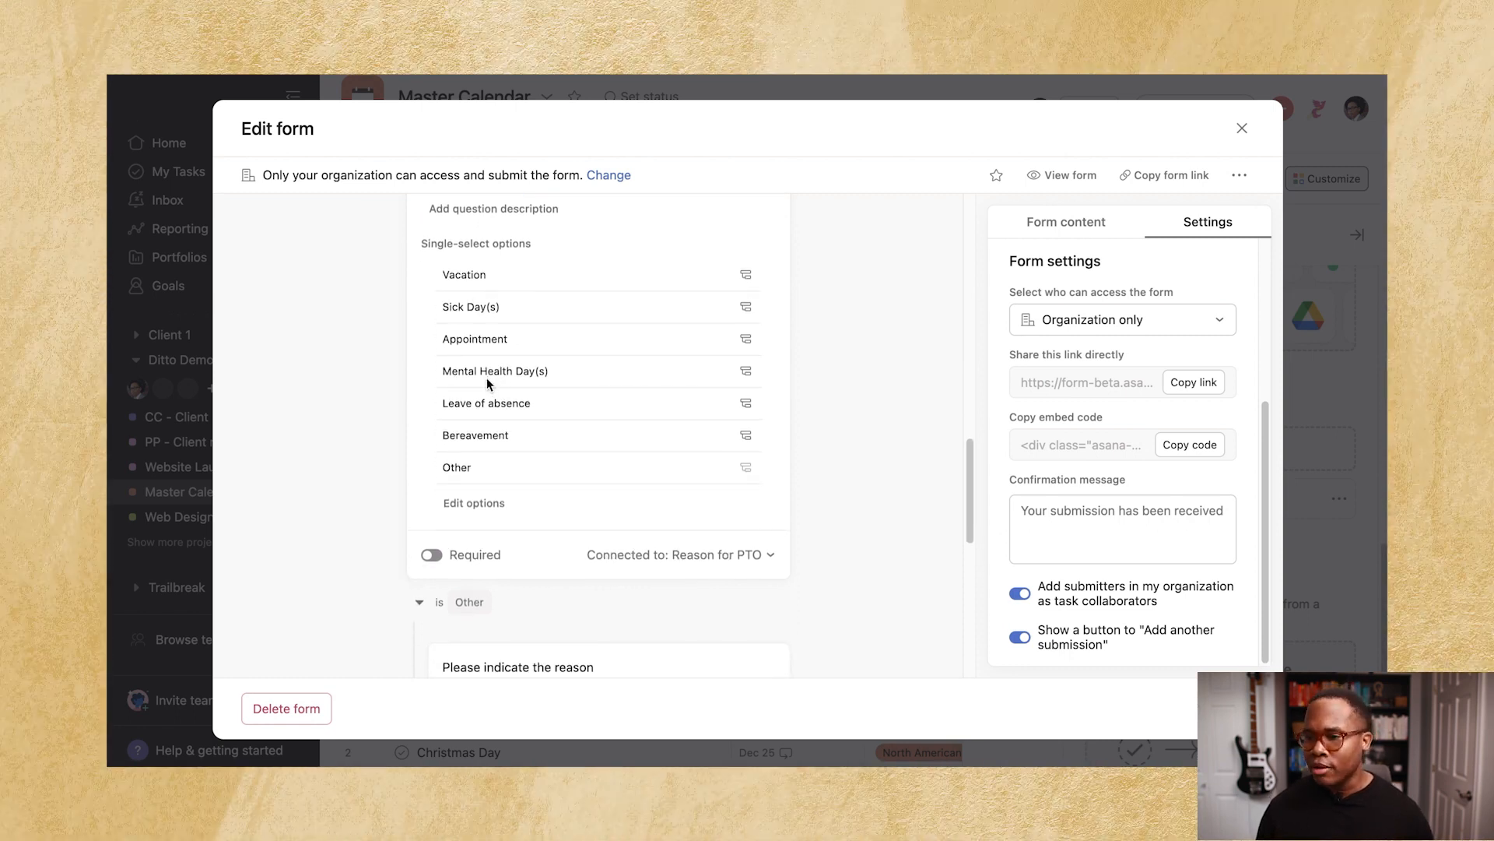
pyautogui.scroll(-3, 488, 382)
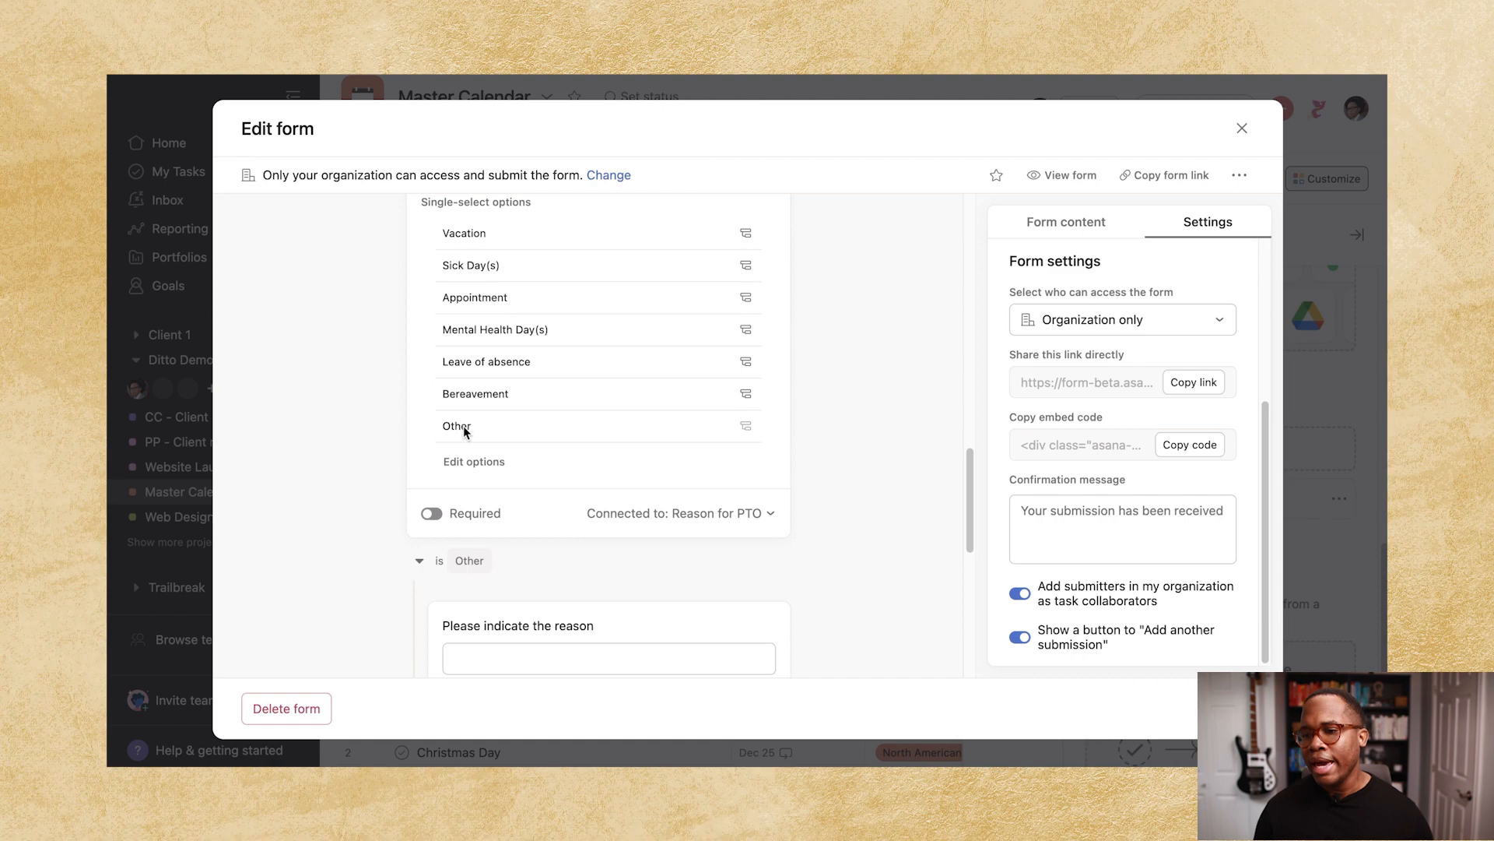
pyautogui.scroll(-5, 464, 427)
pyautogui.scroll(-8, 622, 373)
pyautogui.scroll(3, 574, 420)
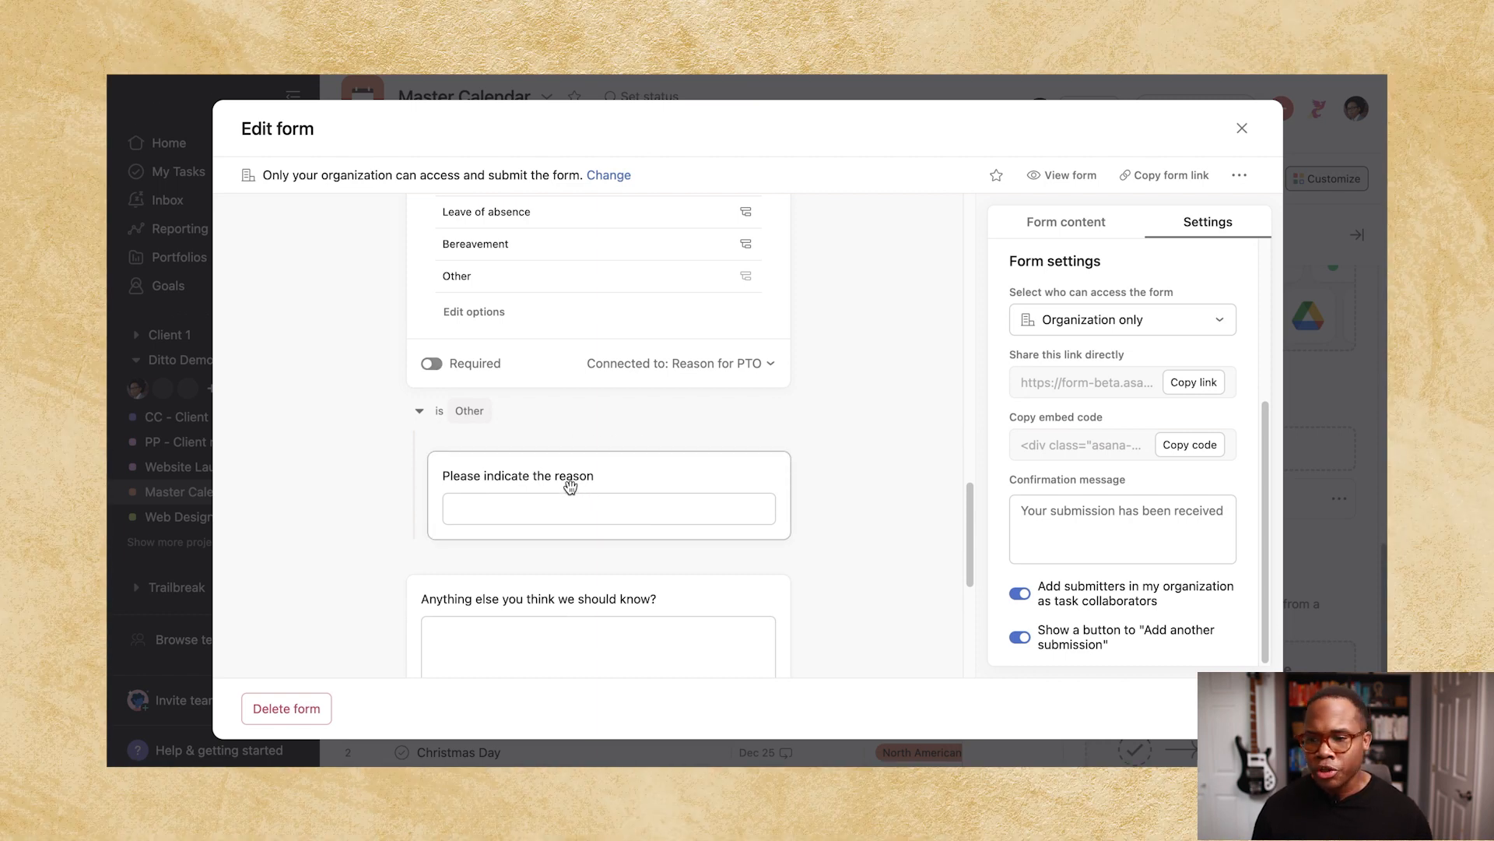
# Review the form's closing comment and attachment questions and the question types available in the form content.
pyautogui.scroll(-5, 568, 486)
pyautogui.scroll(-2, 570, 487)
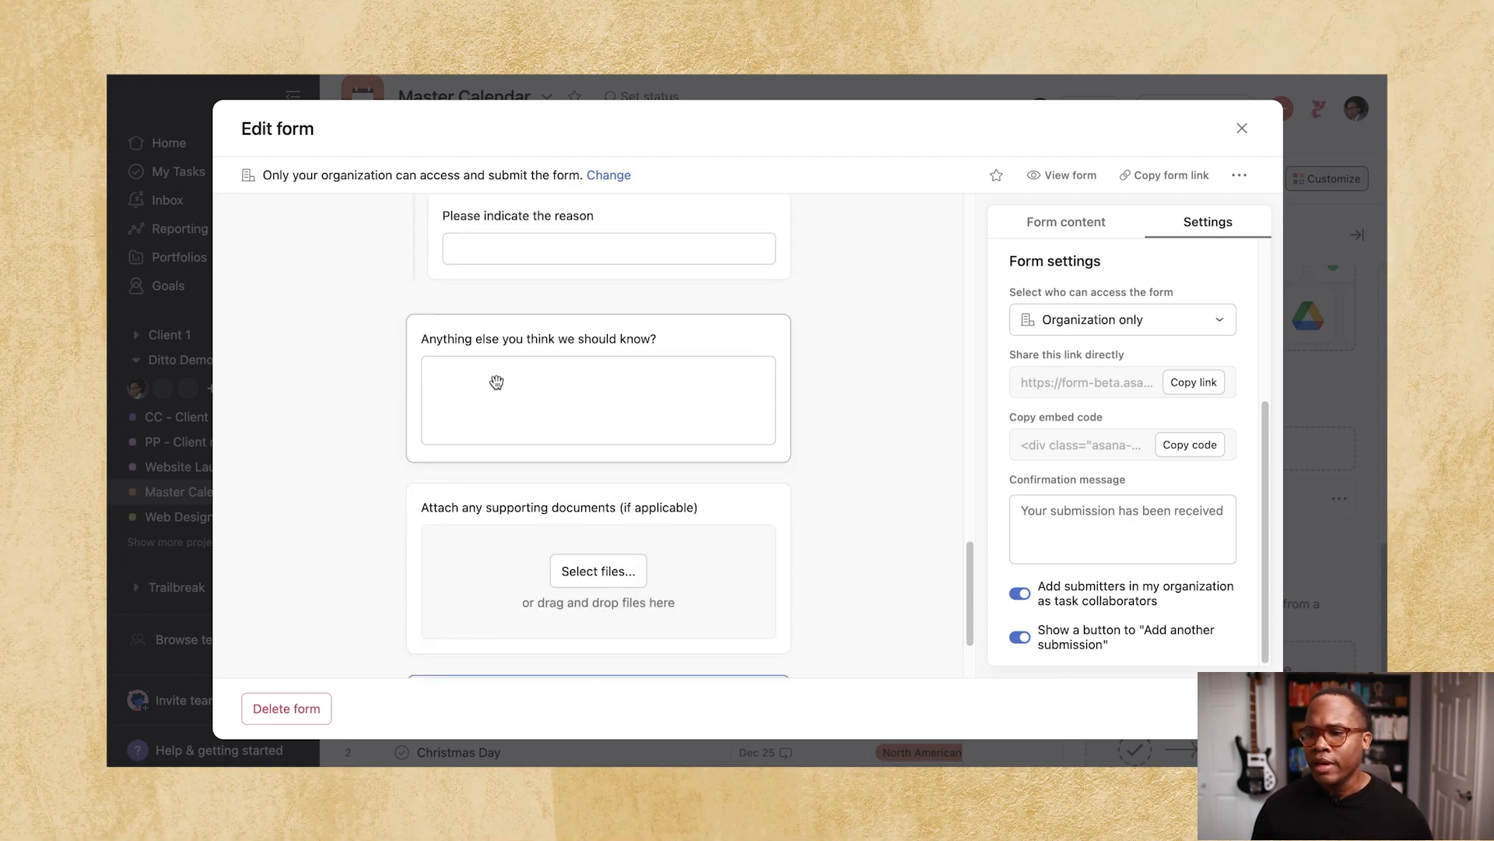
pyautogui.click(1090, 224)
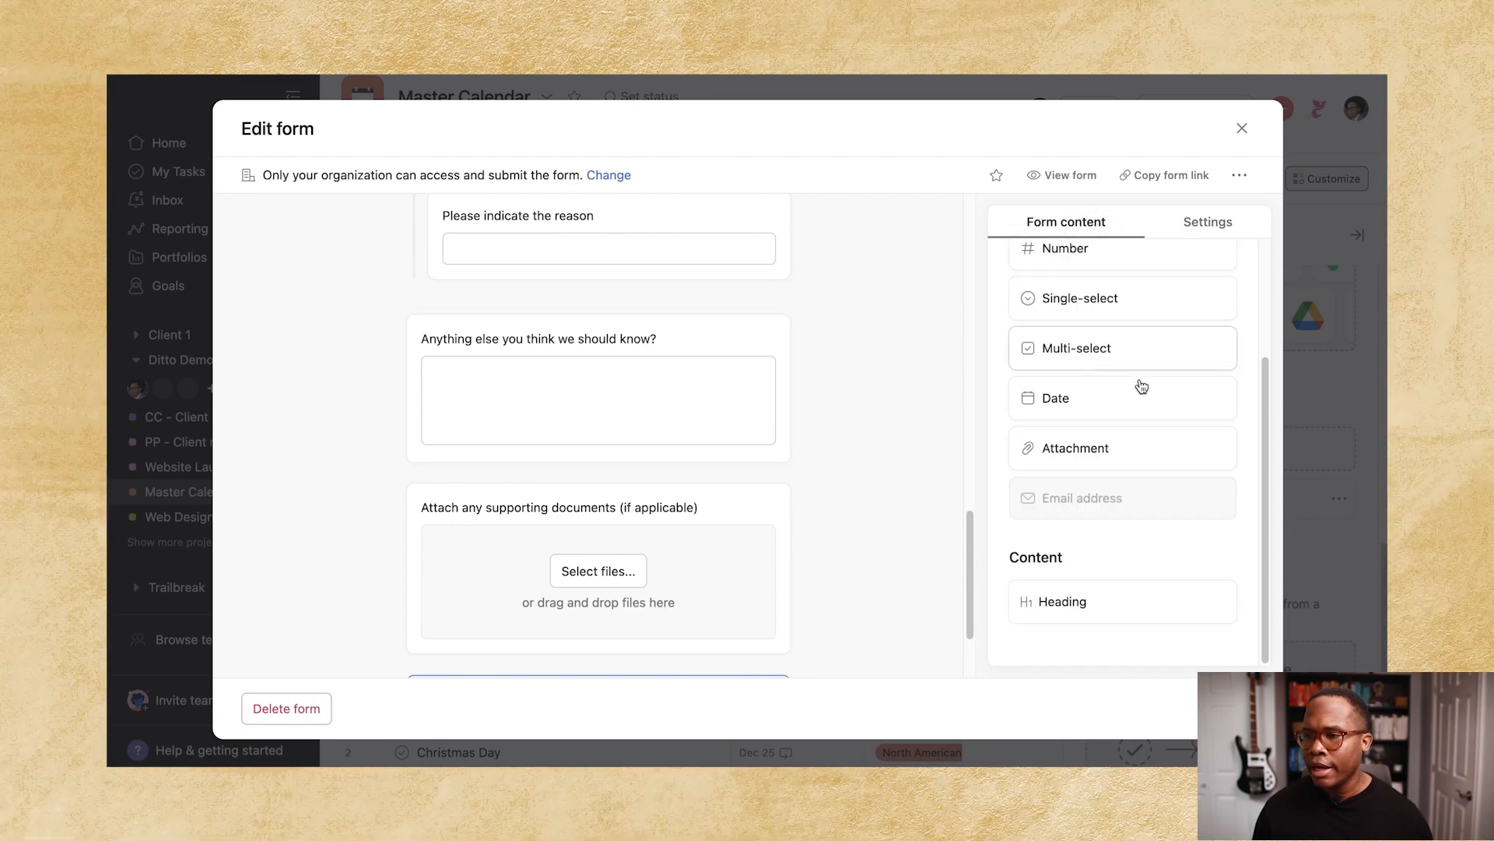
pyautogui.scroll(3, 1090, 366)
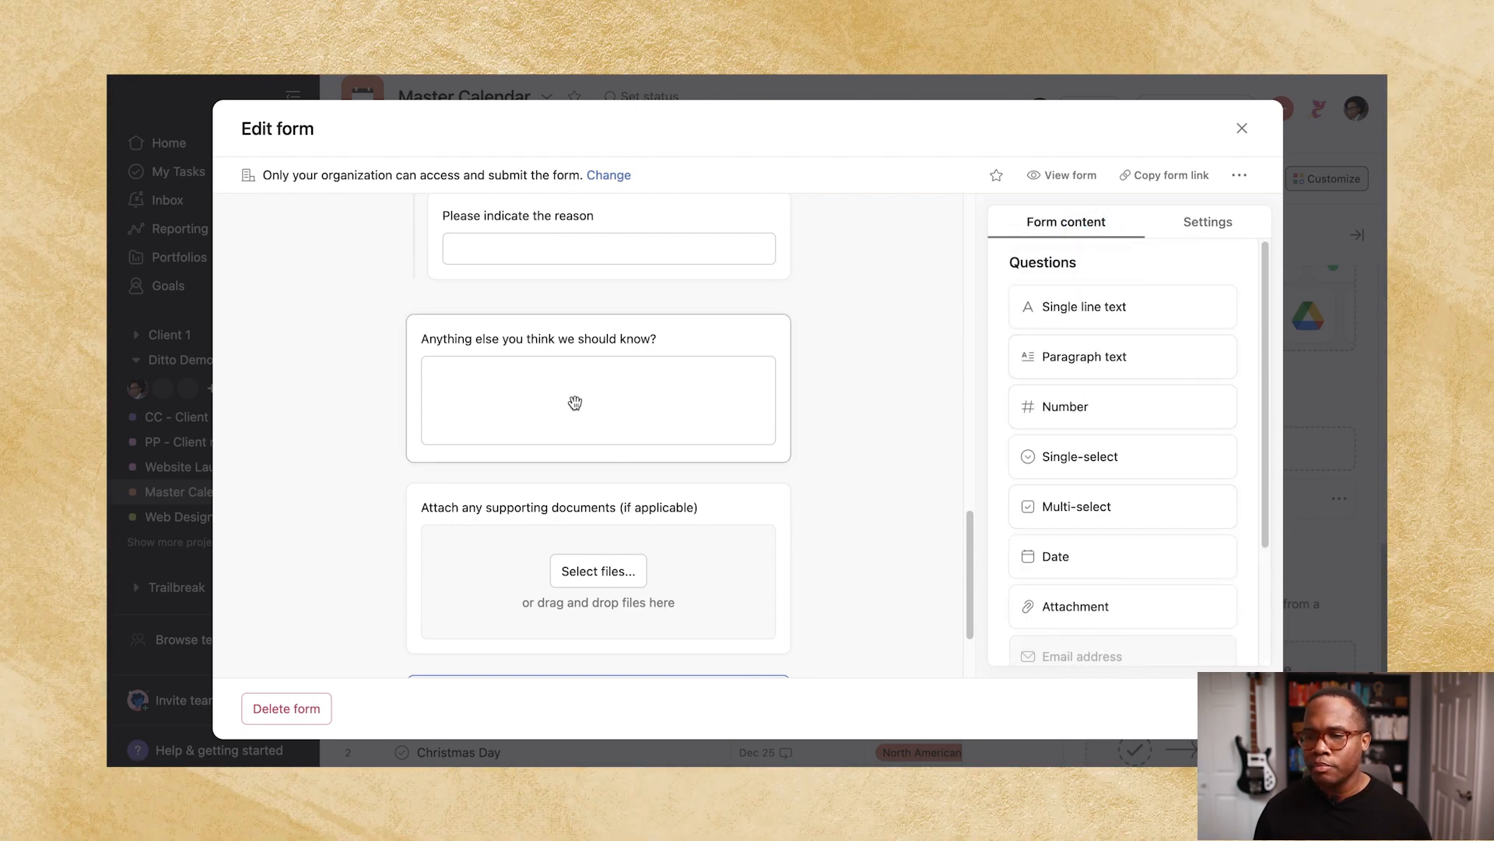
pyautogui.scroll(-2, 557, 402)
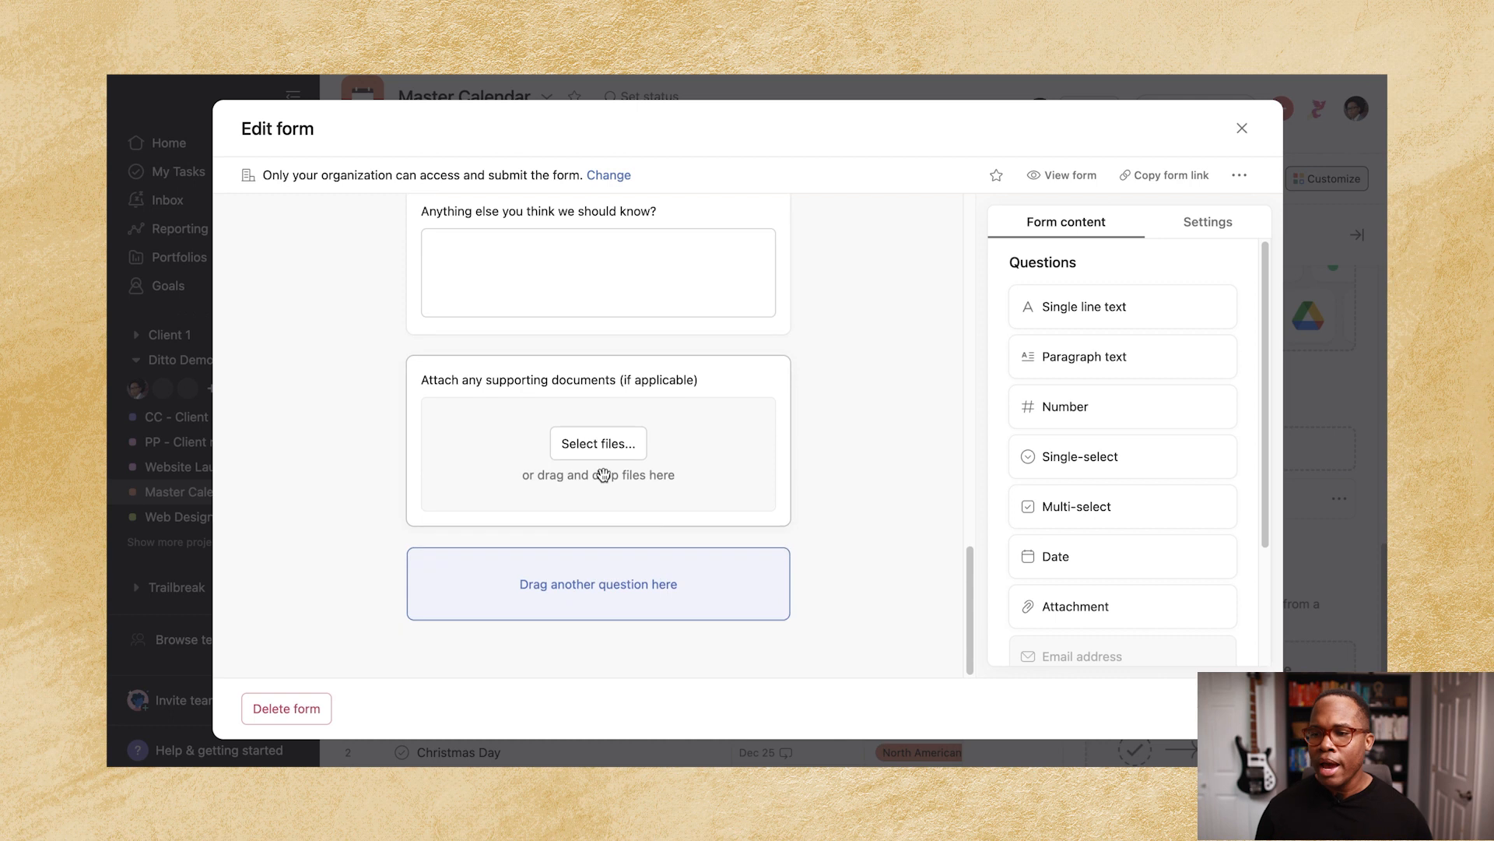
pyautogui.scroll(15, 554, 464)
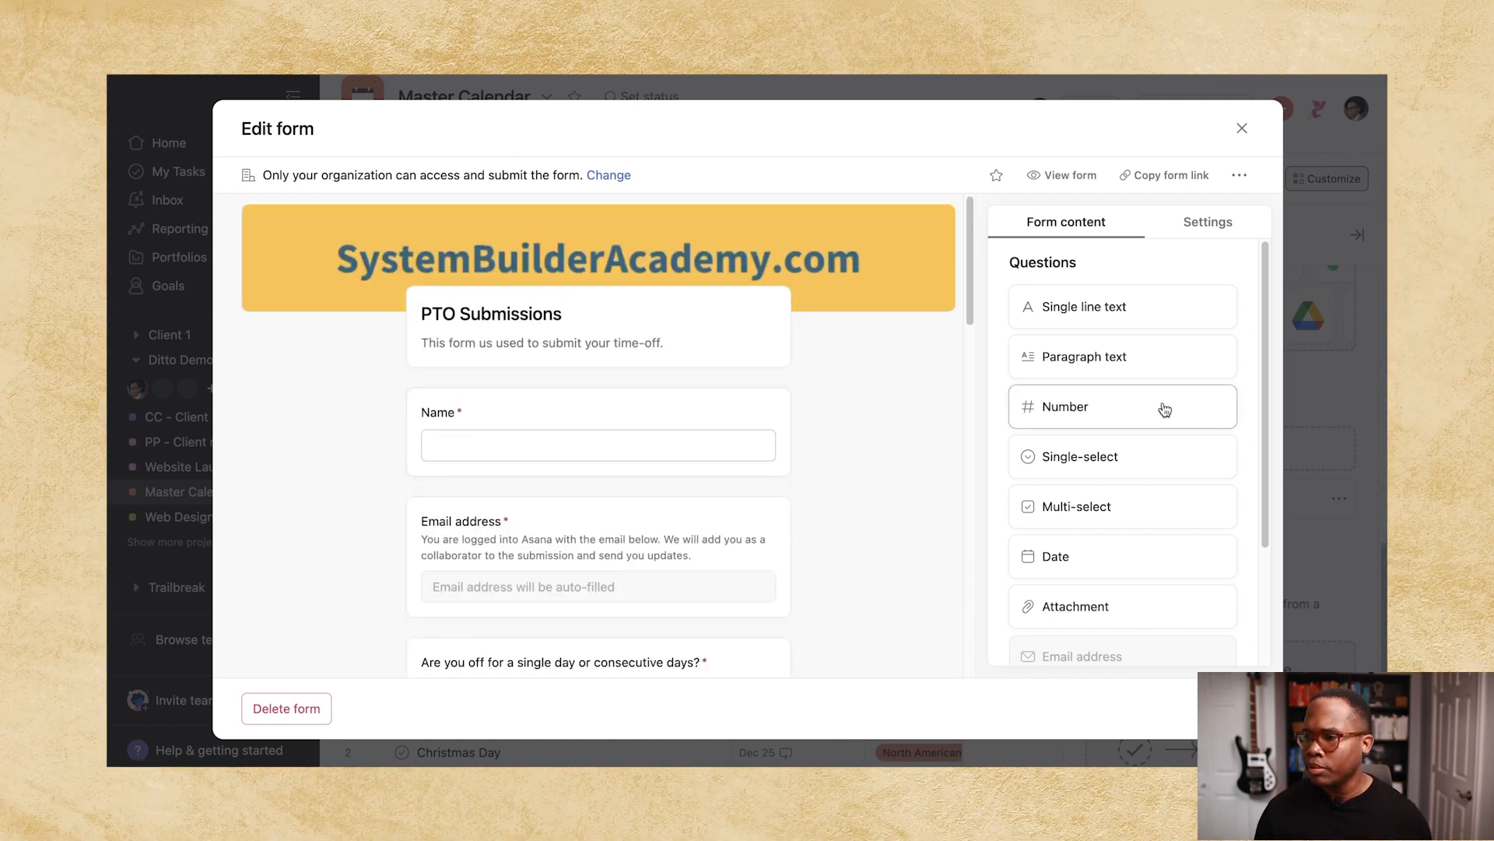
# In the form's task settings, assign a team member as the default assignee for submissions.
pyautogui.click(1199, 224)
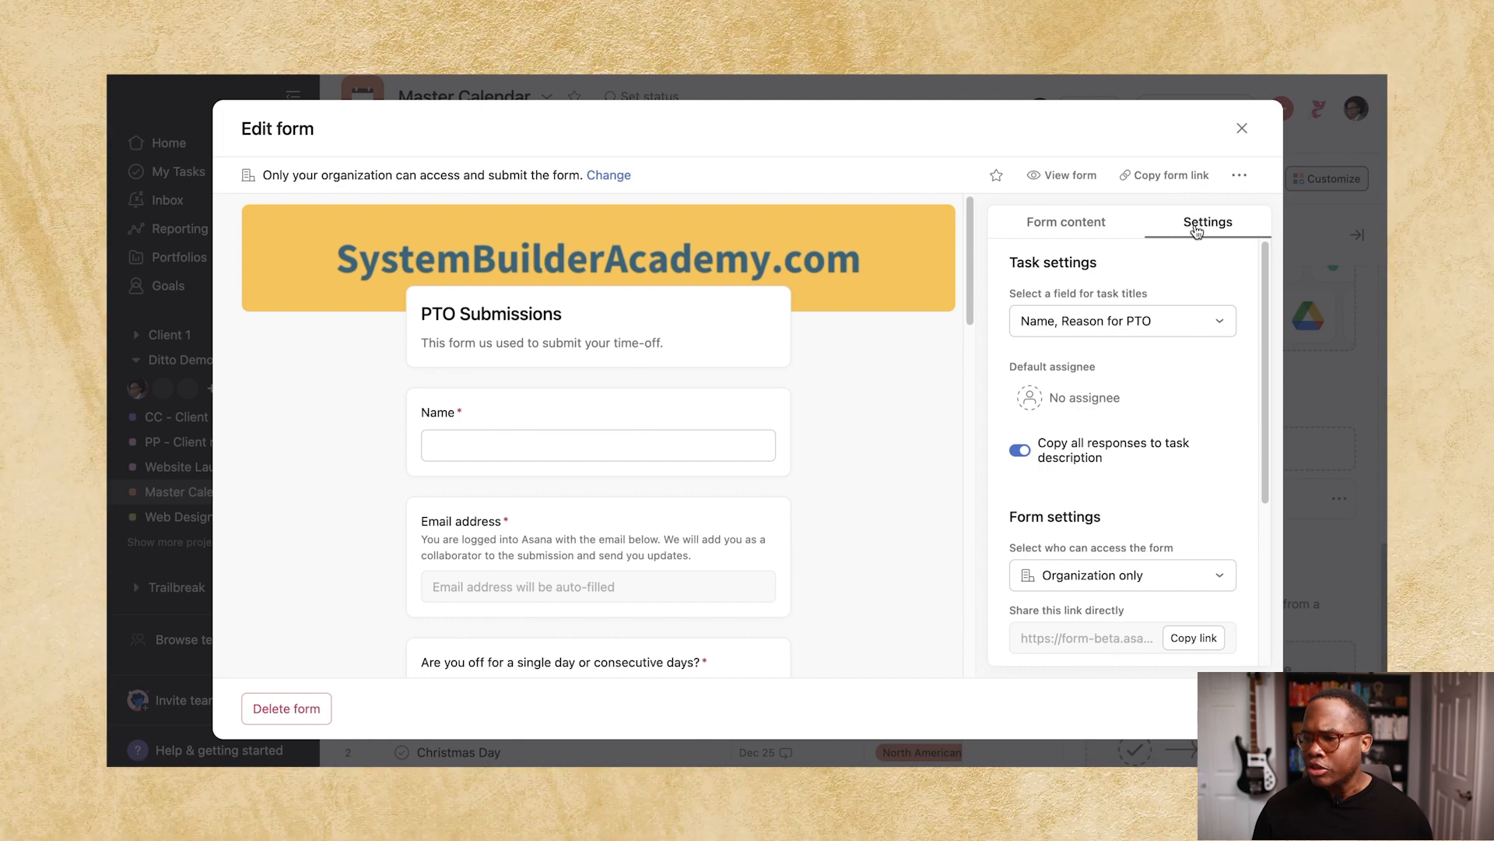
pyautogui.scroll(-2, 1130, 444)
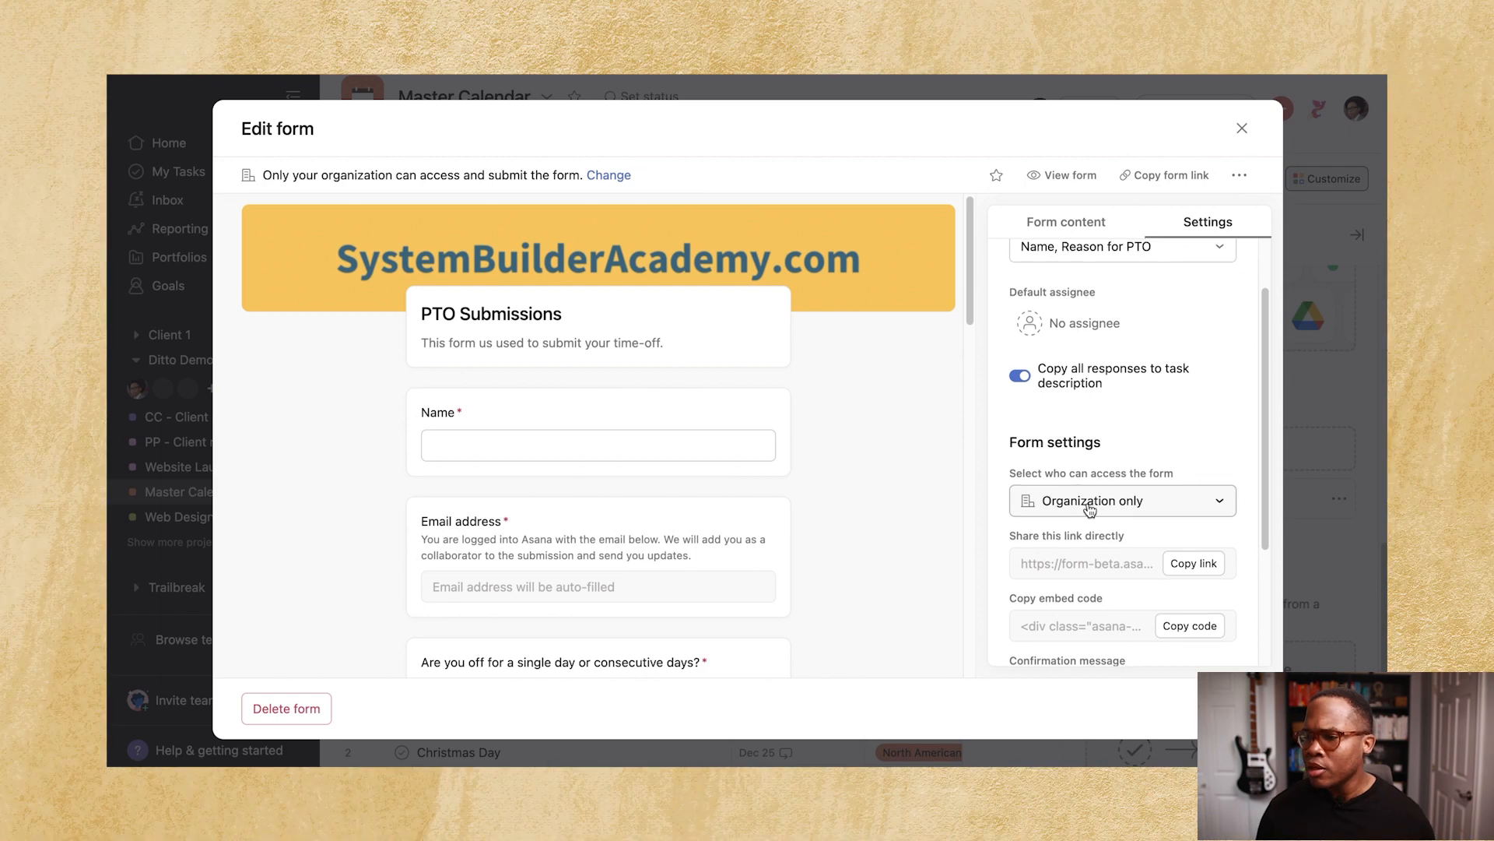
pyautogui.scroll(2, 1090, 509)
pyautogui.click(1074, 397)
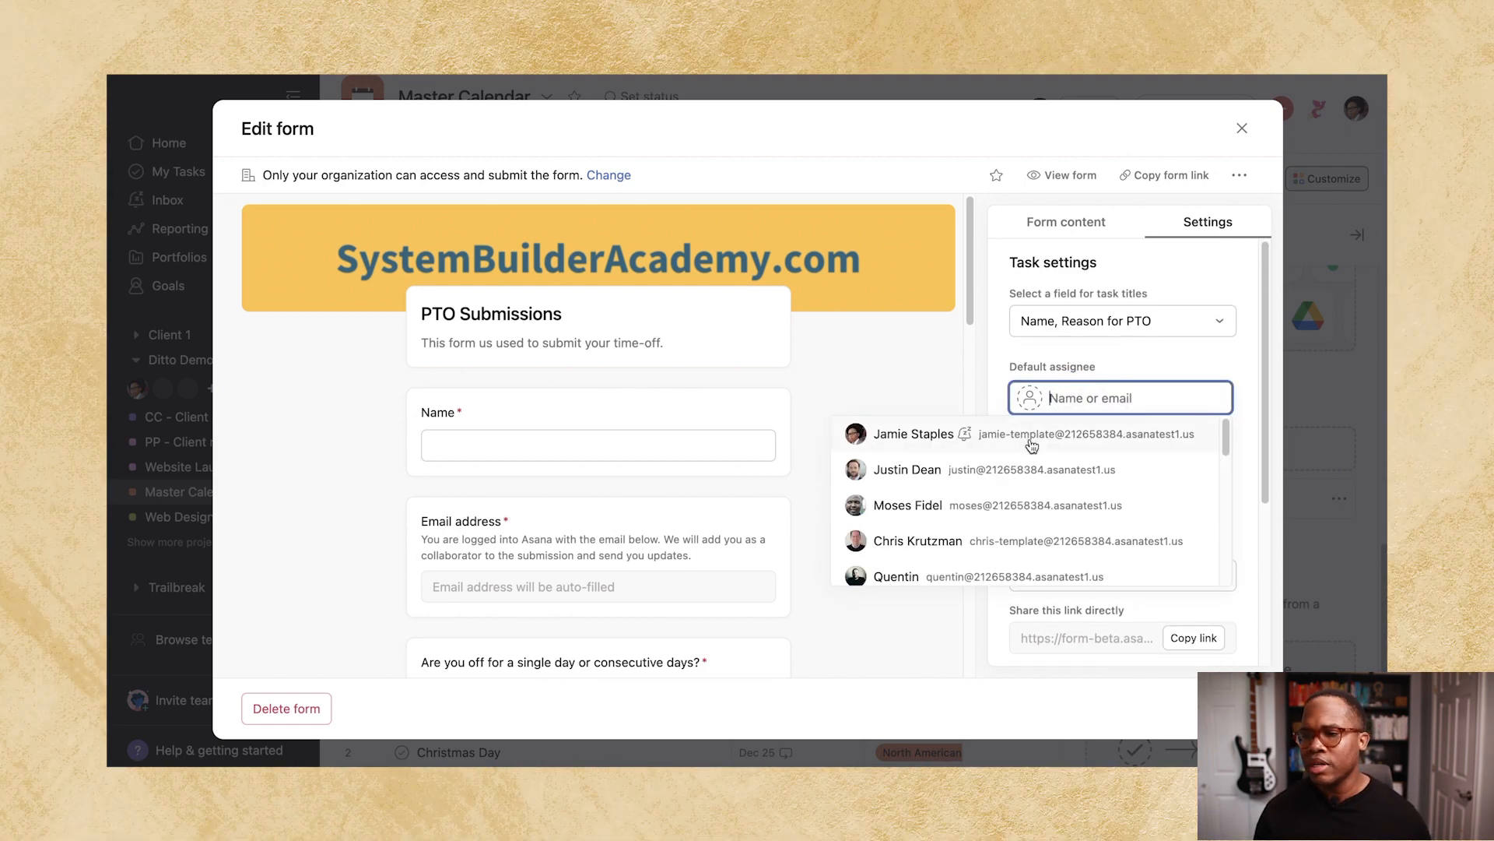
pyautogui.click(1030, 436)
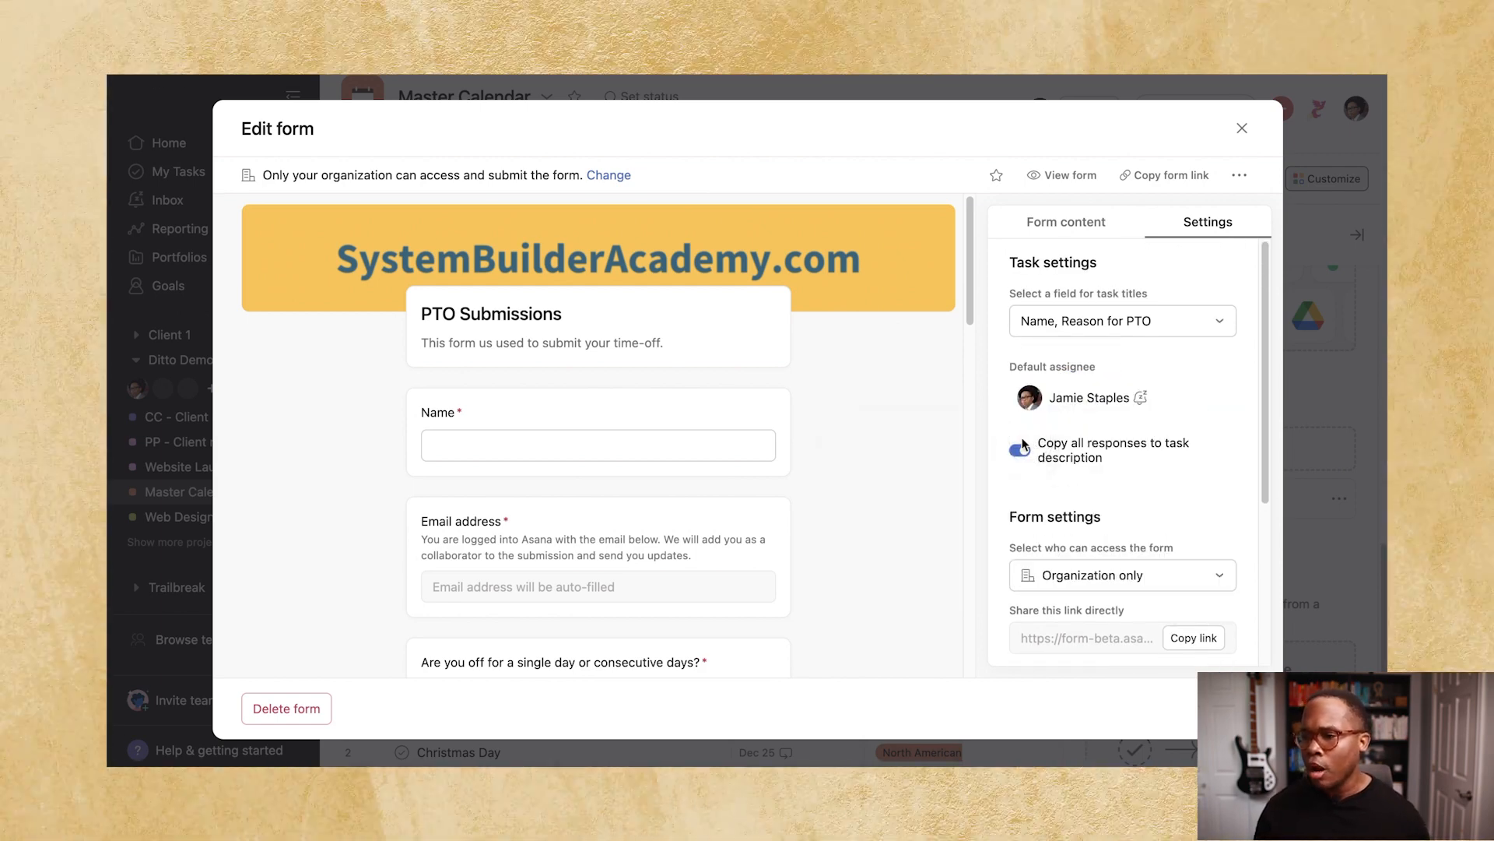
# Review the remaining form settings, then view the PTO Submissions form as a submitter and check its name and email fields.
pyautogui.scroll(-2, 1044, 459)
pyautogui.scroll(-3, 1043, 459)
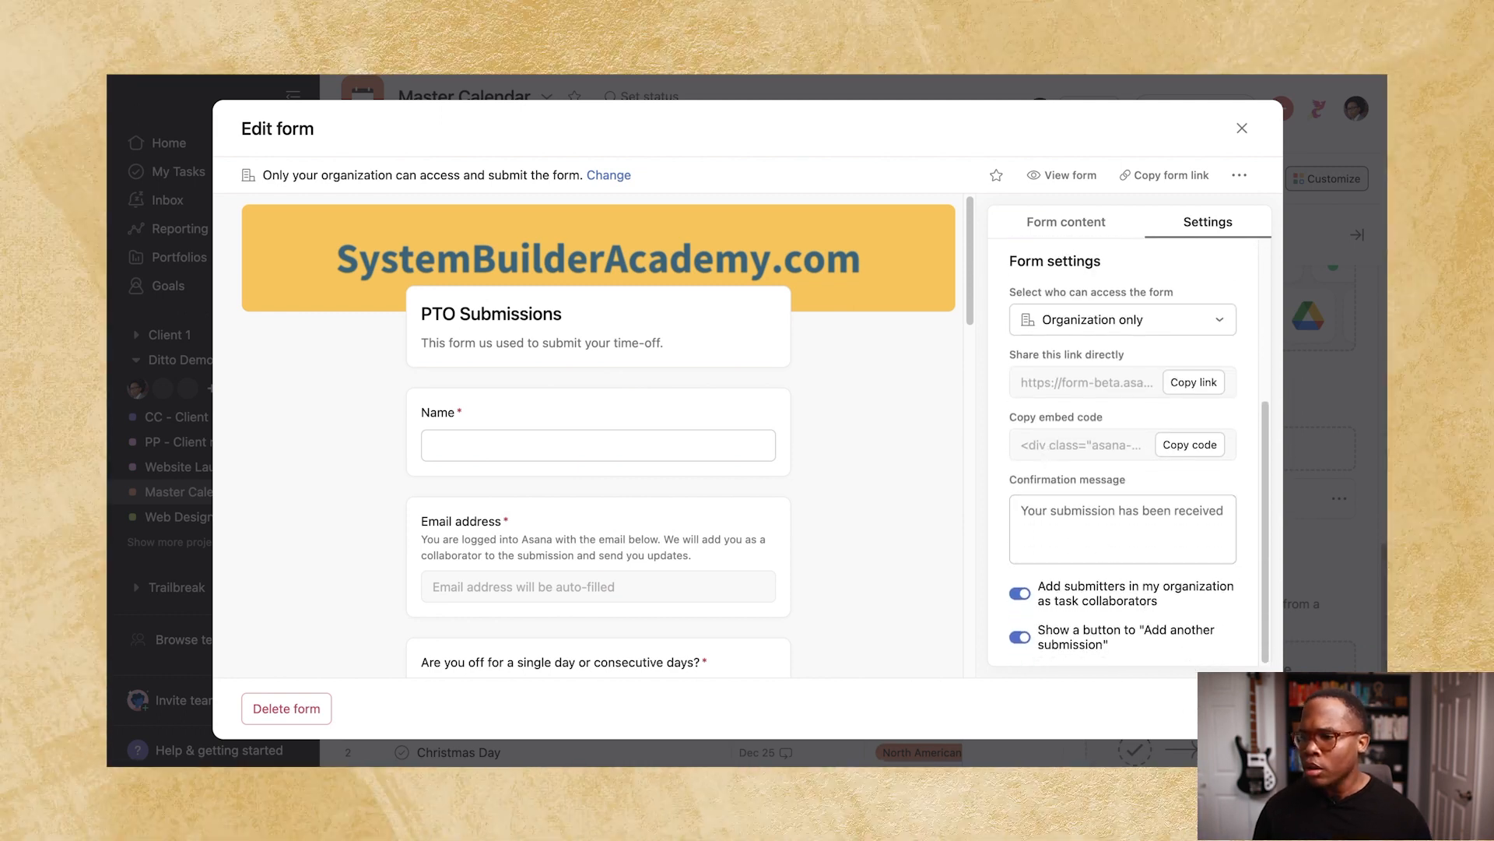
pyautogui.click(1060, 175)
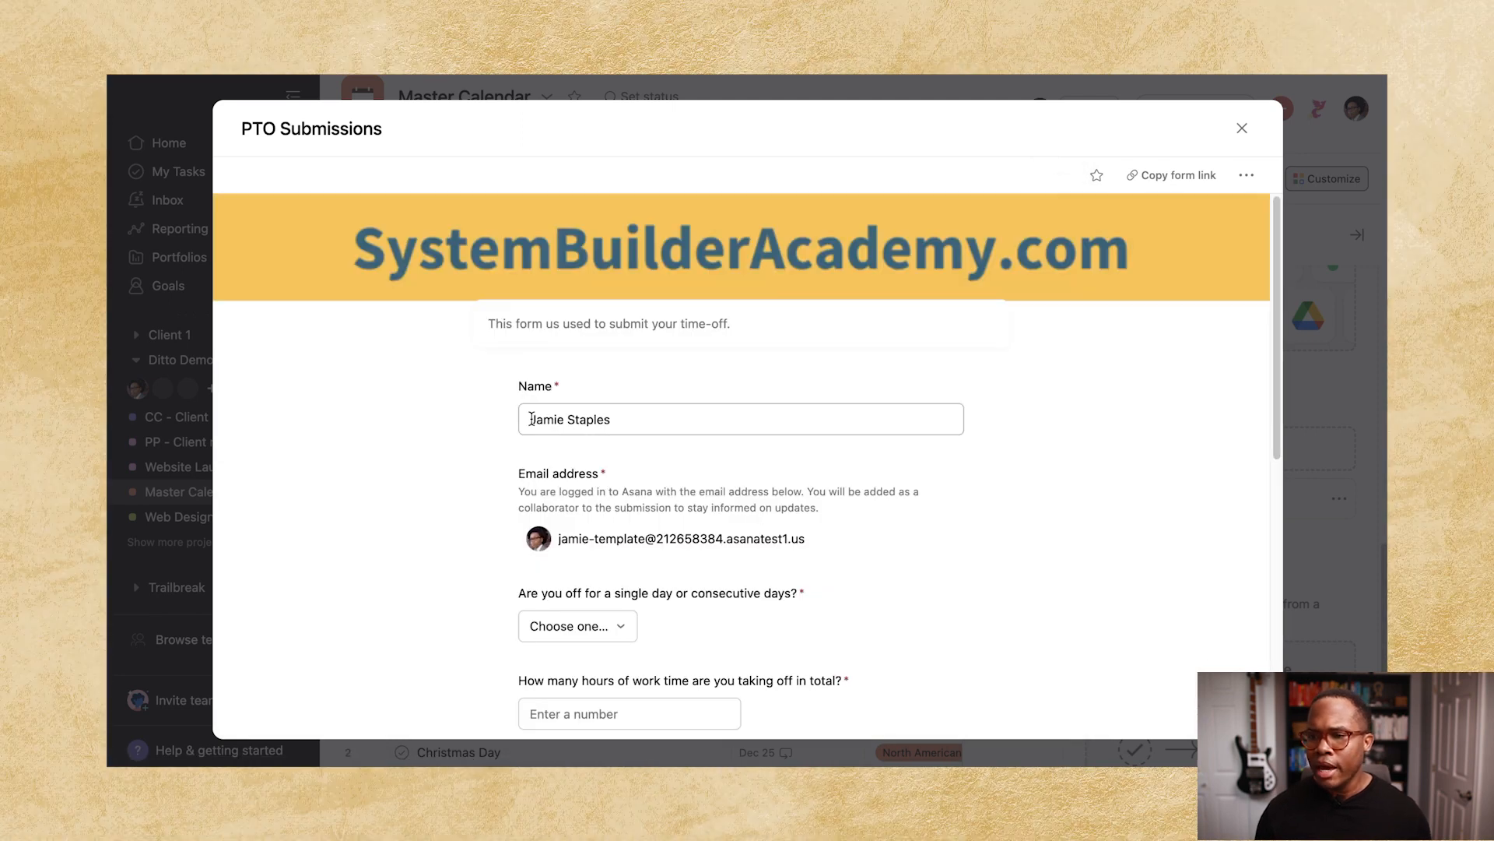
pyautogui.scroll(-2, 644, 429)
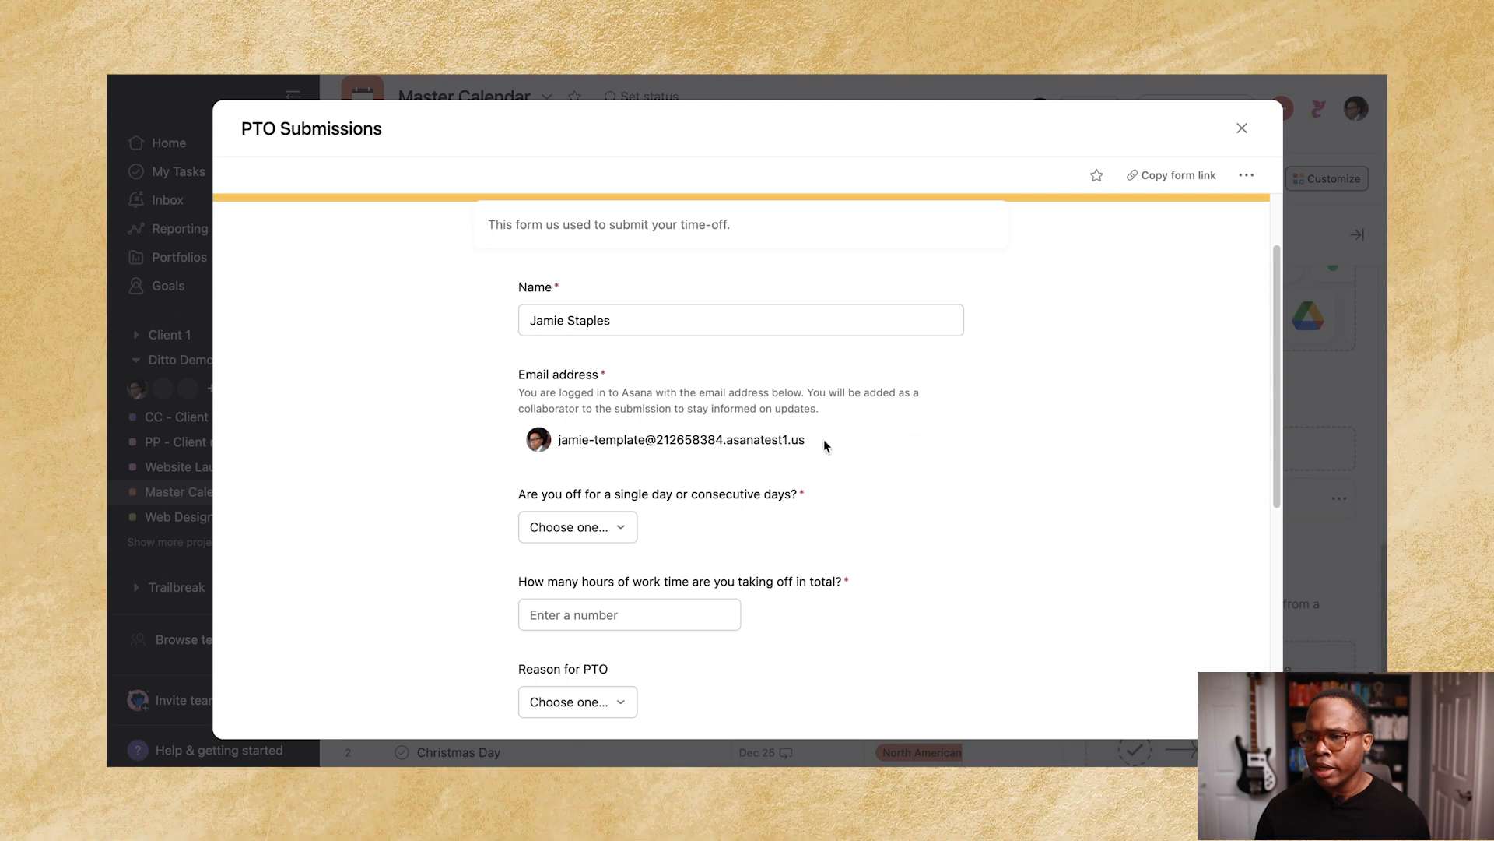
pyautogui.moveTo(813, 442); pyautogui.dragTo(728, 440)
pyautogui.click(617, 315)
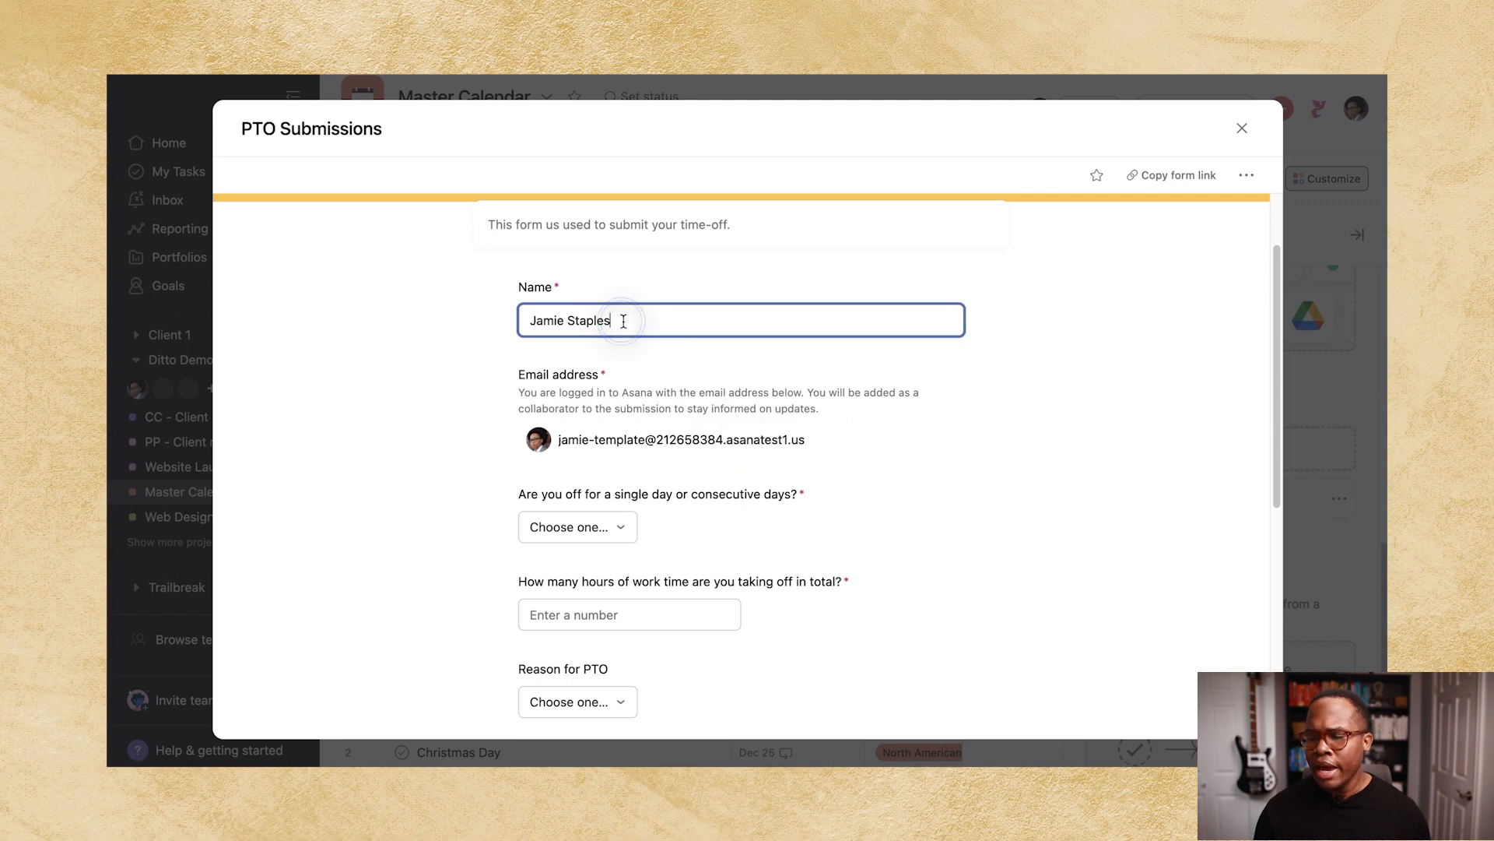
# Answer the question about single or consecutive days off with "Consecutive days".
pyautogui.scroll(-2, 699, 399)
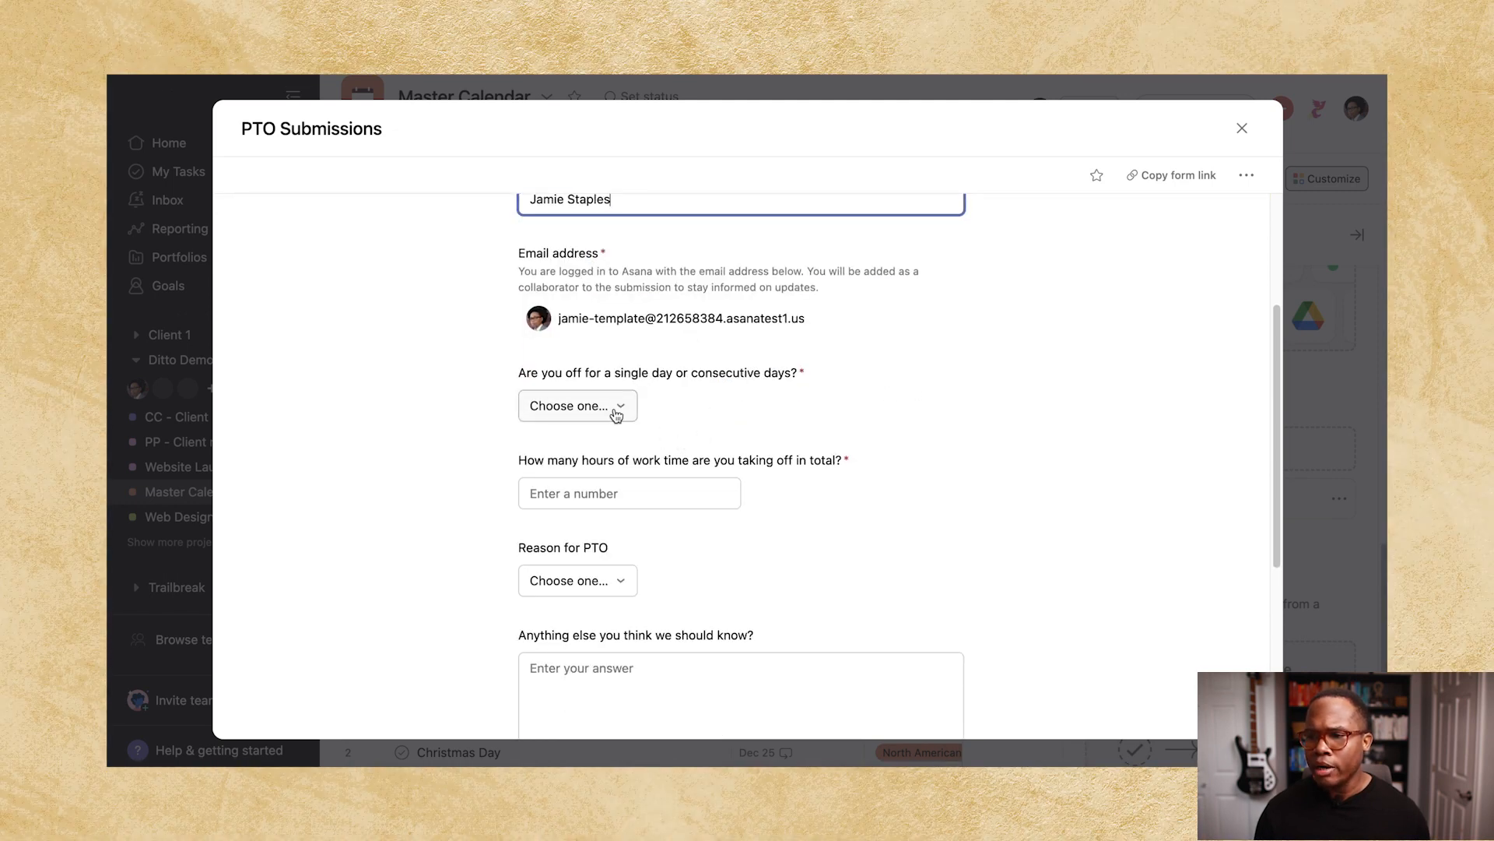
pyautogui.click(615, 407)
pyautogui.click(638, 483)
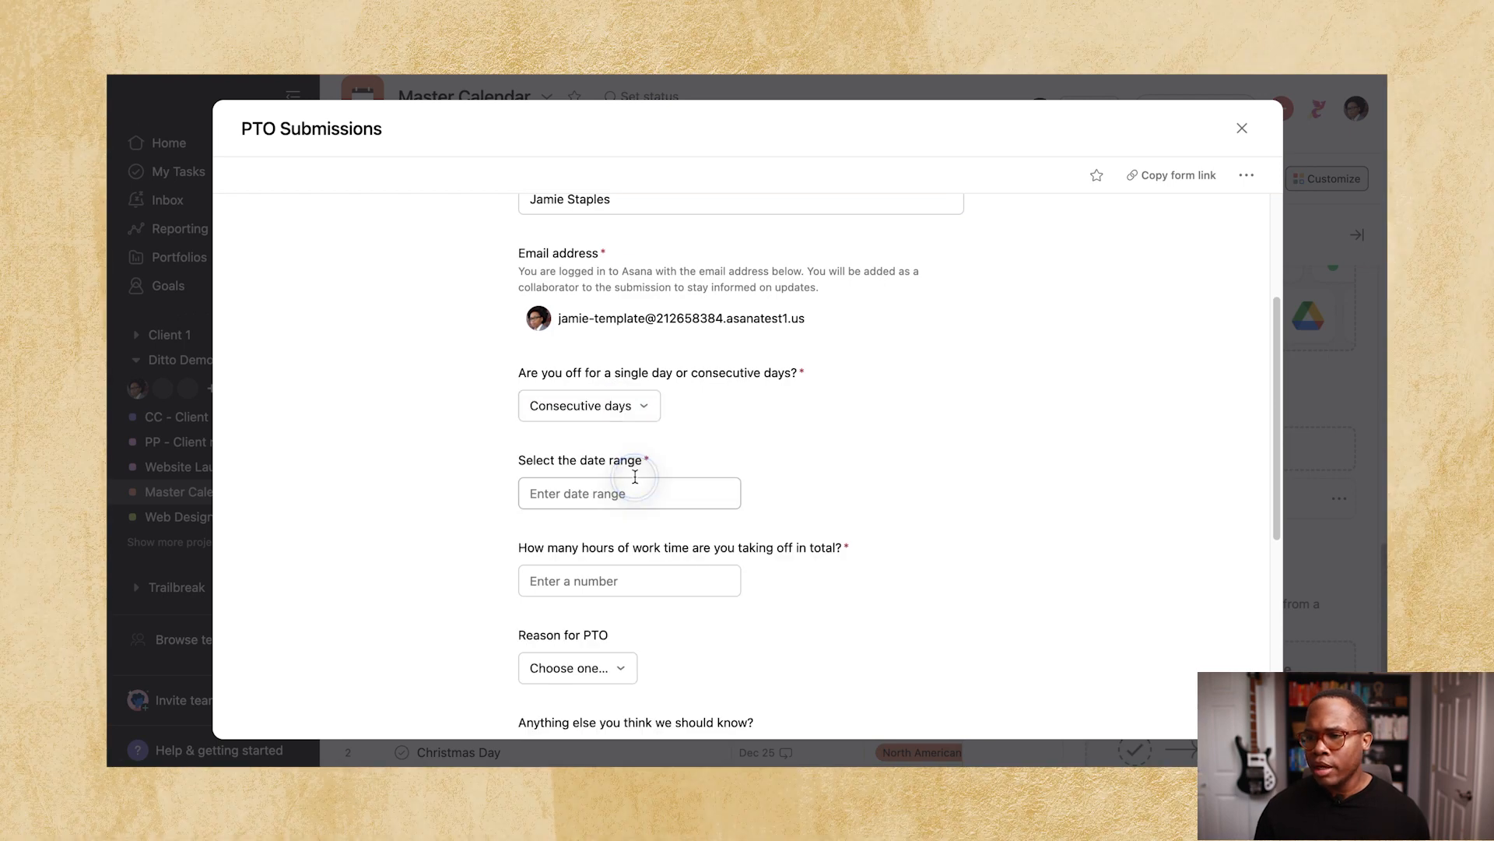
# Set the date range of the time off to April 3 – 7, 2023, clearing any wrongly picked dates.
pyautogui.click(623, 484)
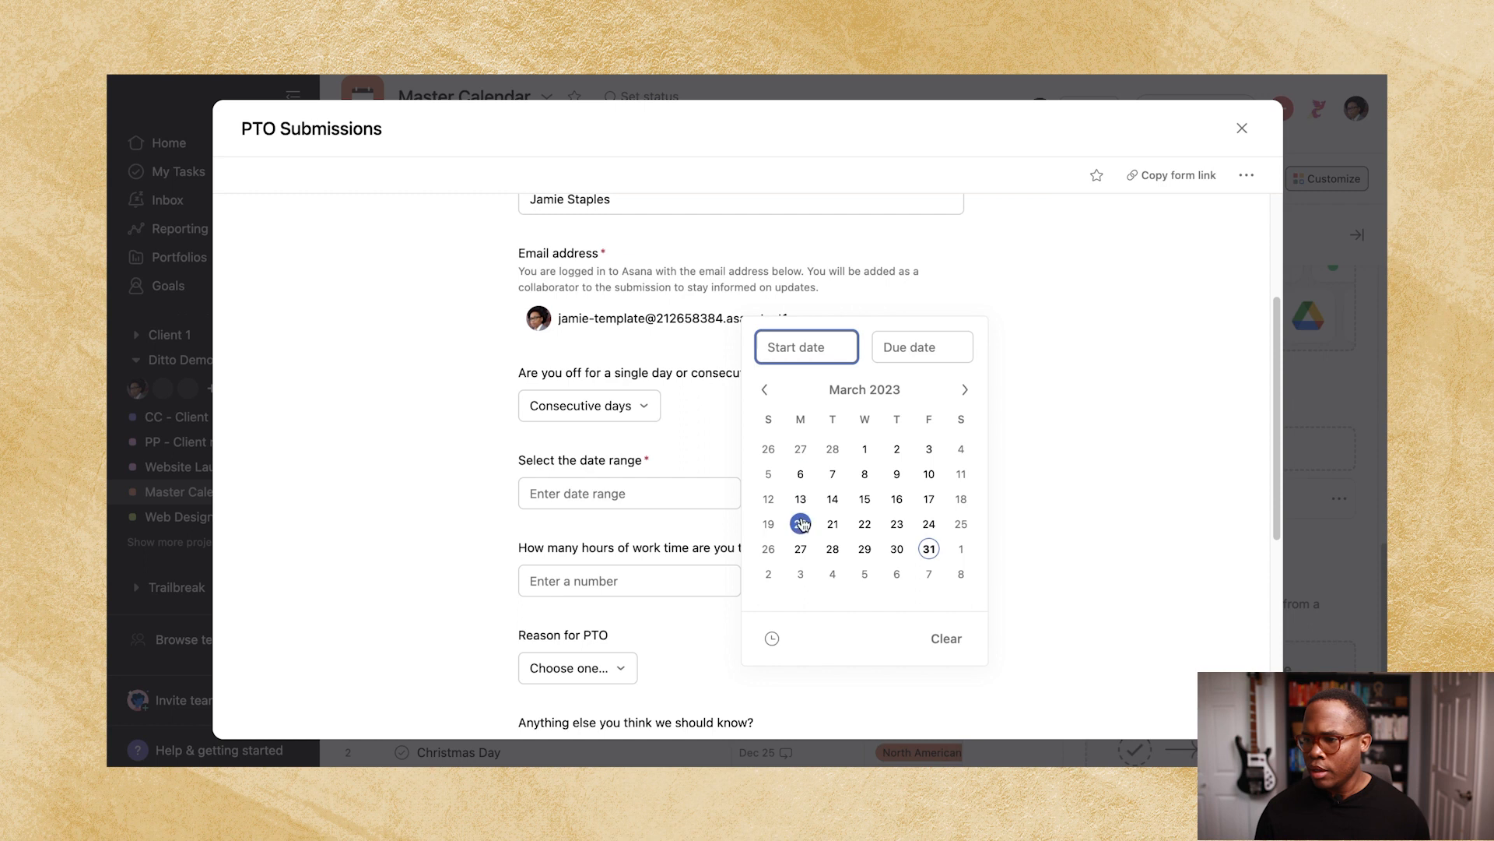
pyautogui.click(801, 574)
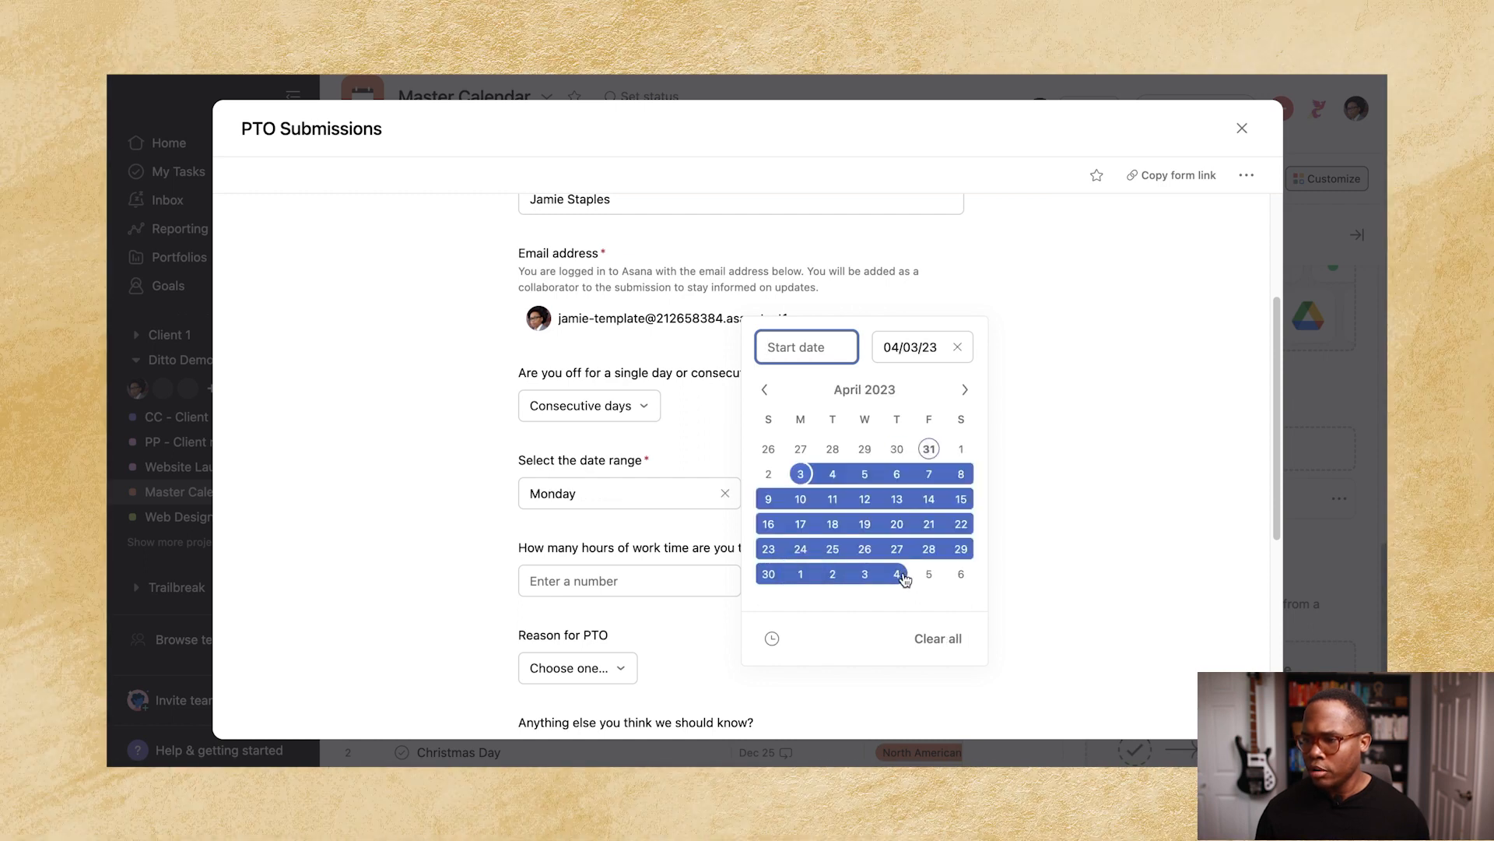
pyautogui.click(865, 524)
pyautogui.click(808, 348)
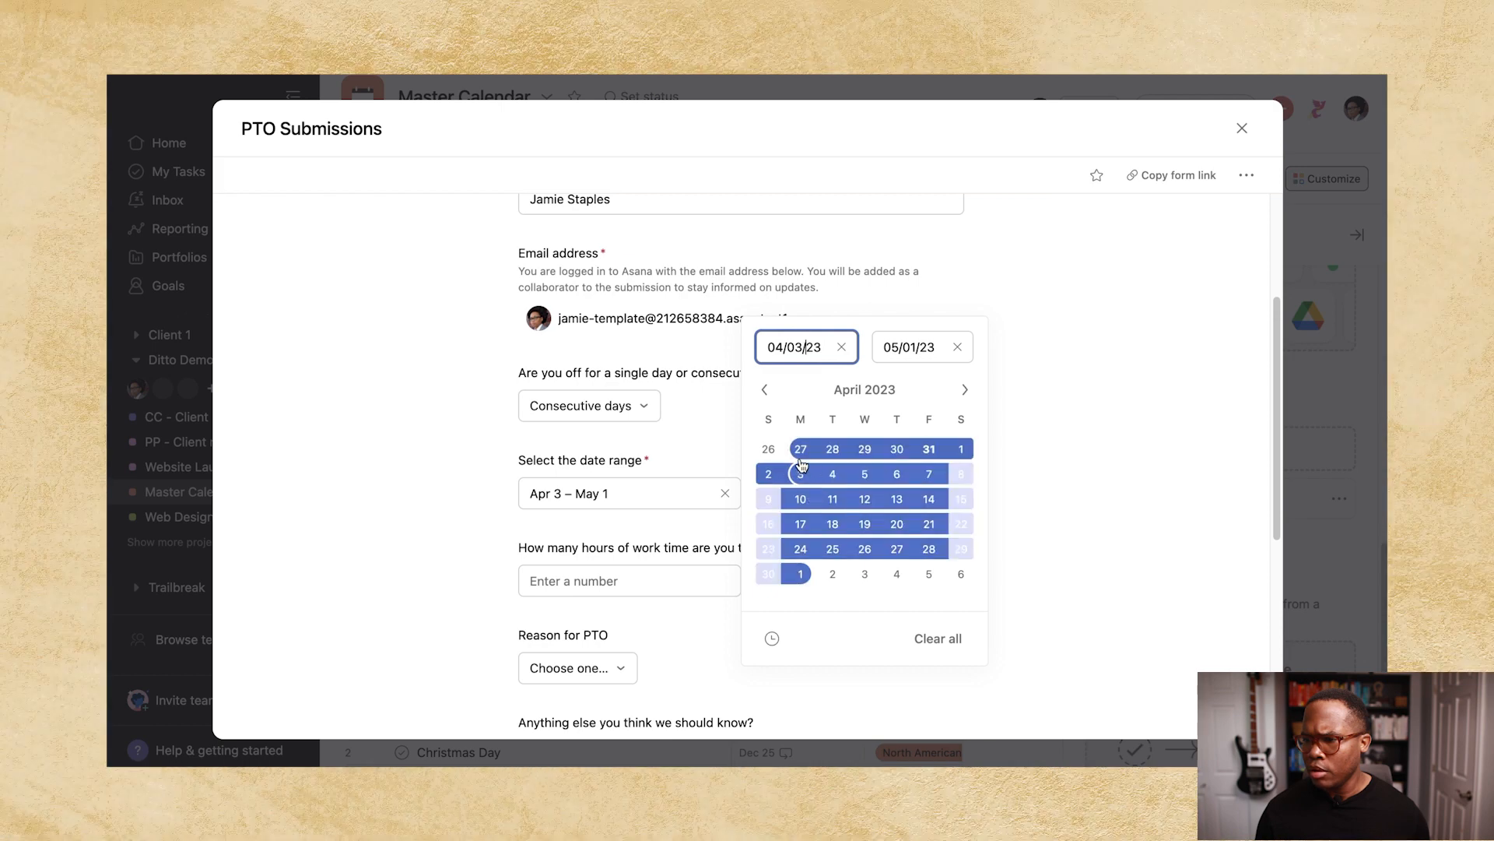
pyautogui.click(929, 475)
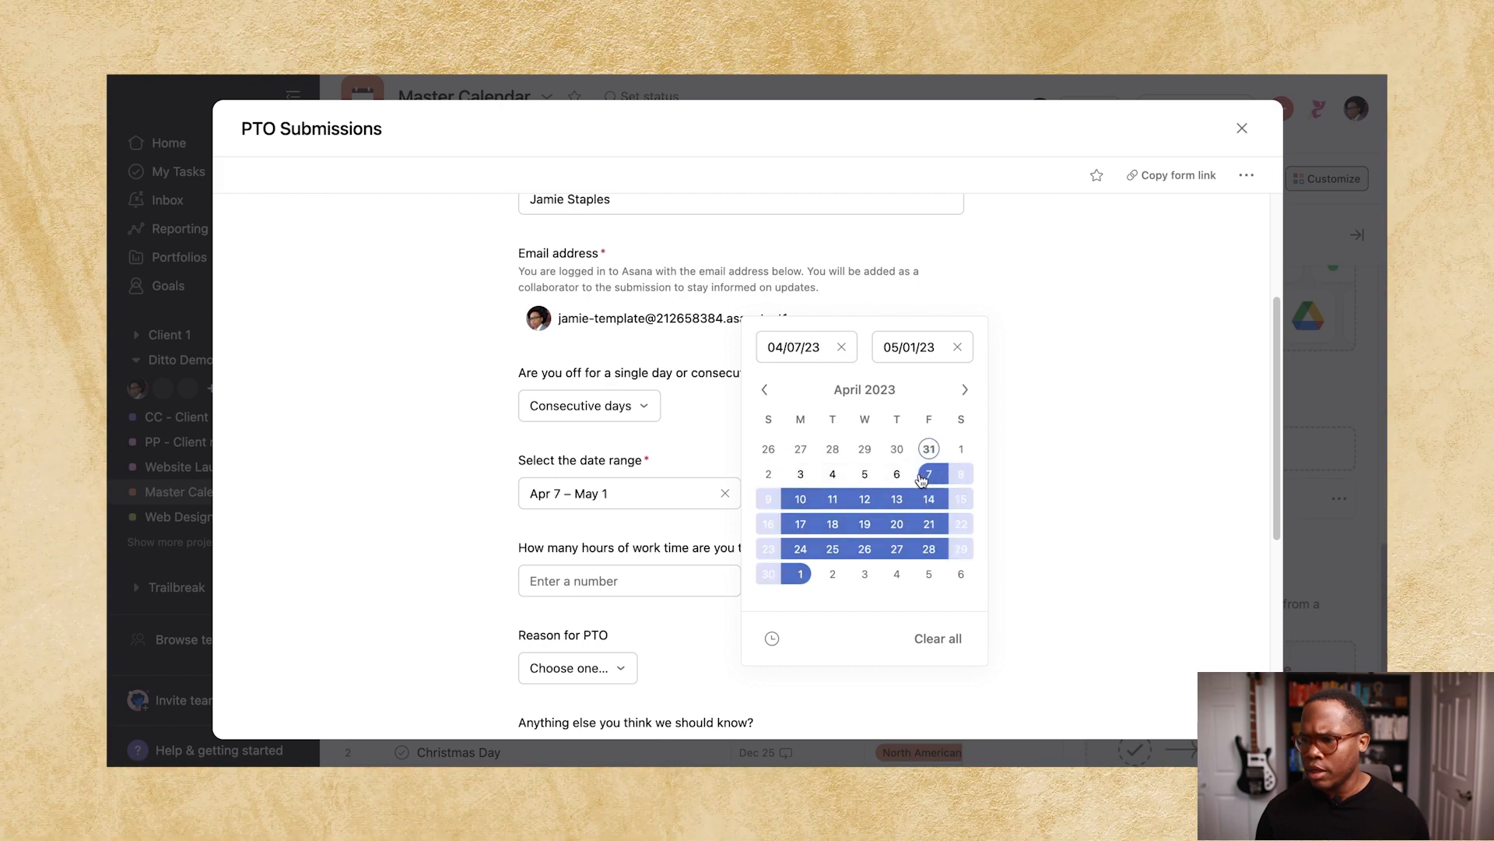
pyautogui.click(841, 349)
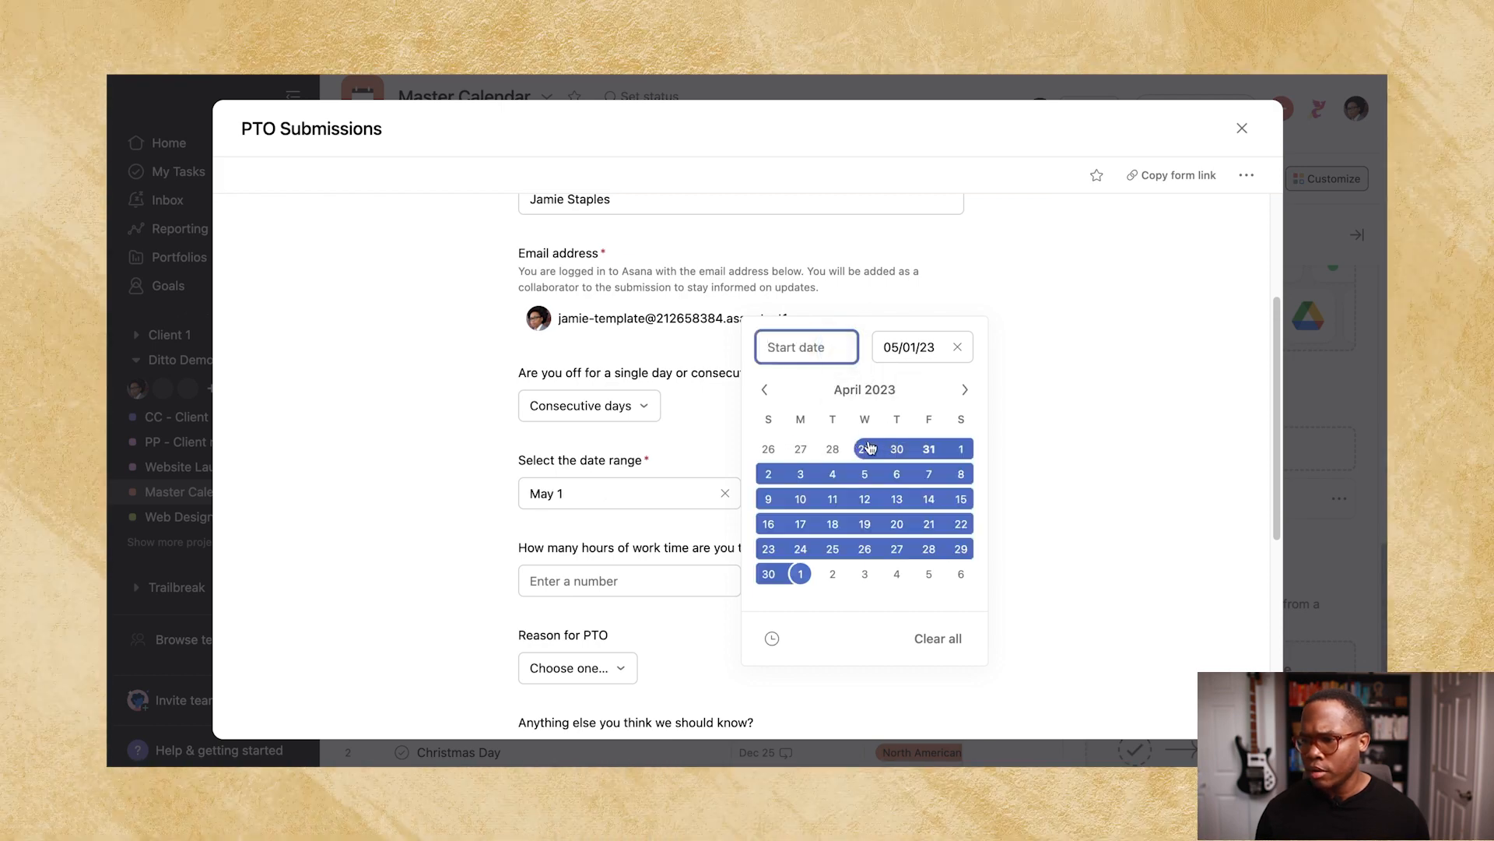
pyautogui.click(957, 347)
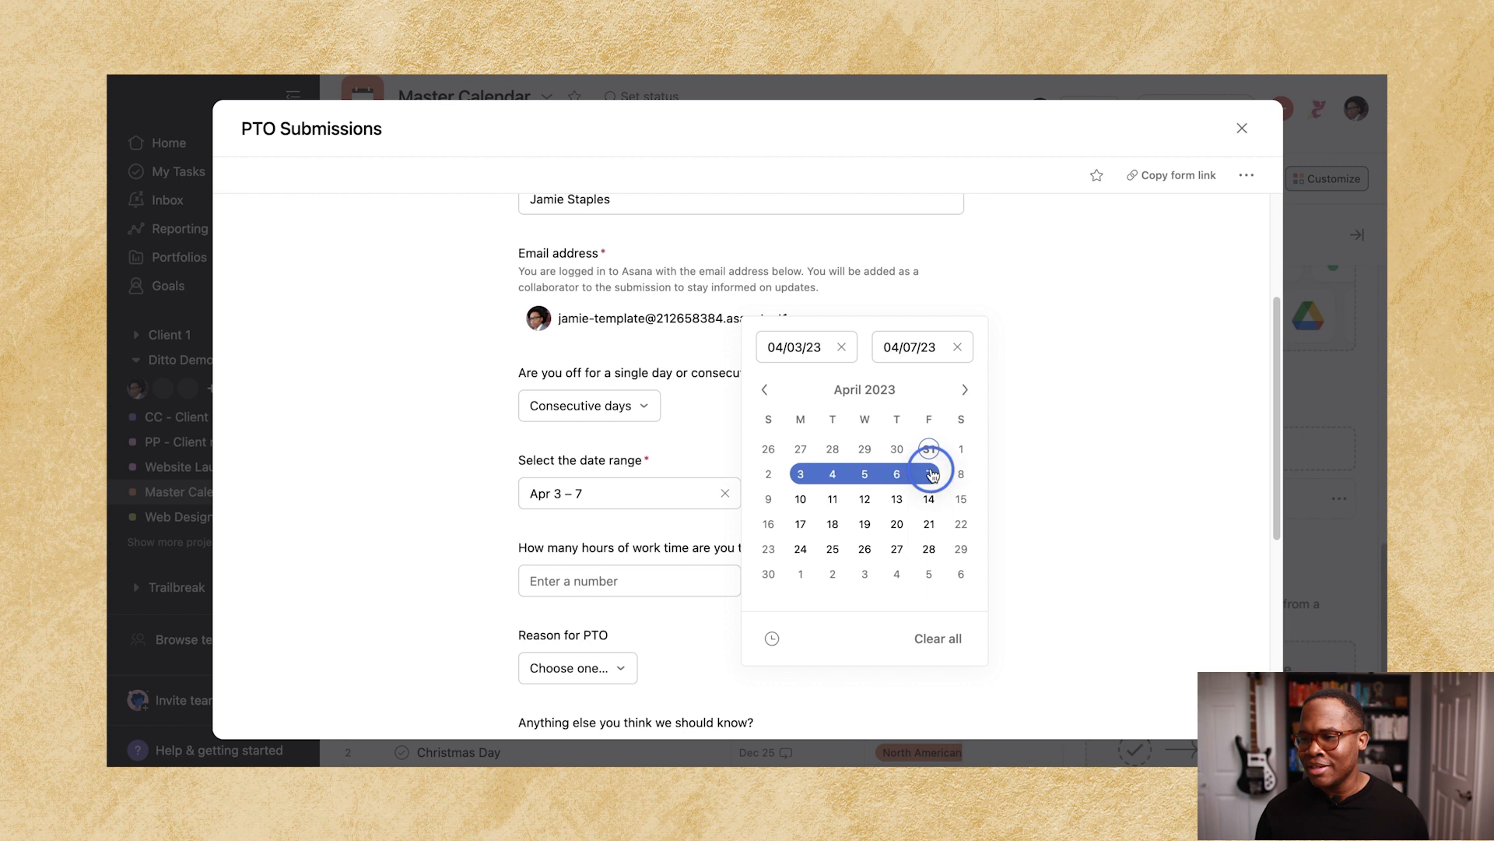
pyautogui.click(1123, 470)
# Enter 40 as the total number of work hours being taken off.
pyautogui.scroll(-2, 771, 530)
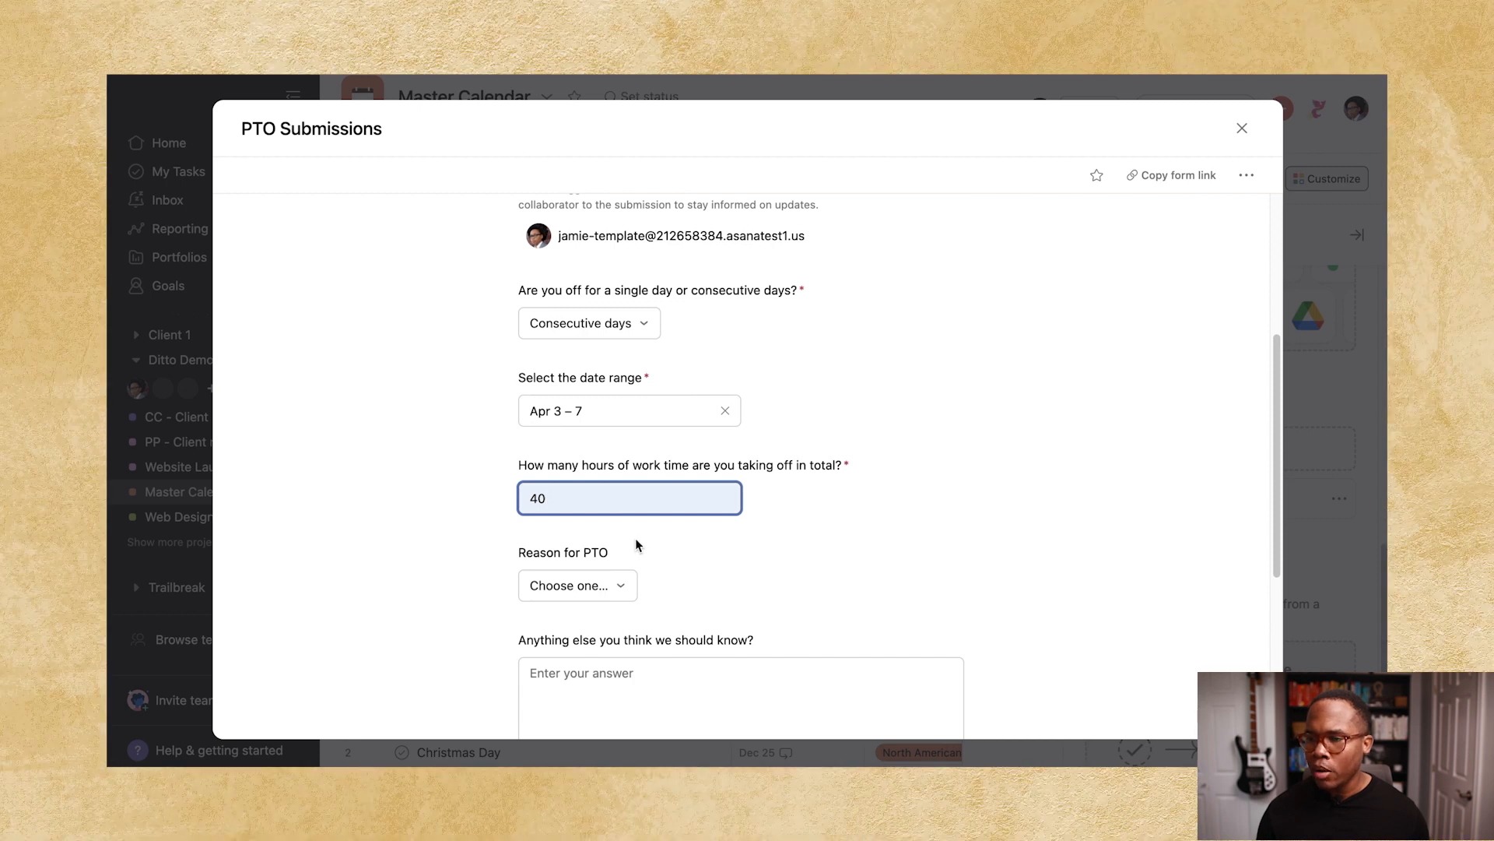
pyautogui.write('40:0')
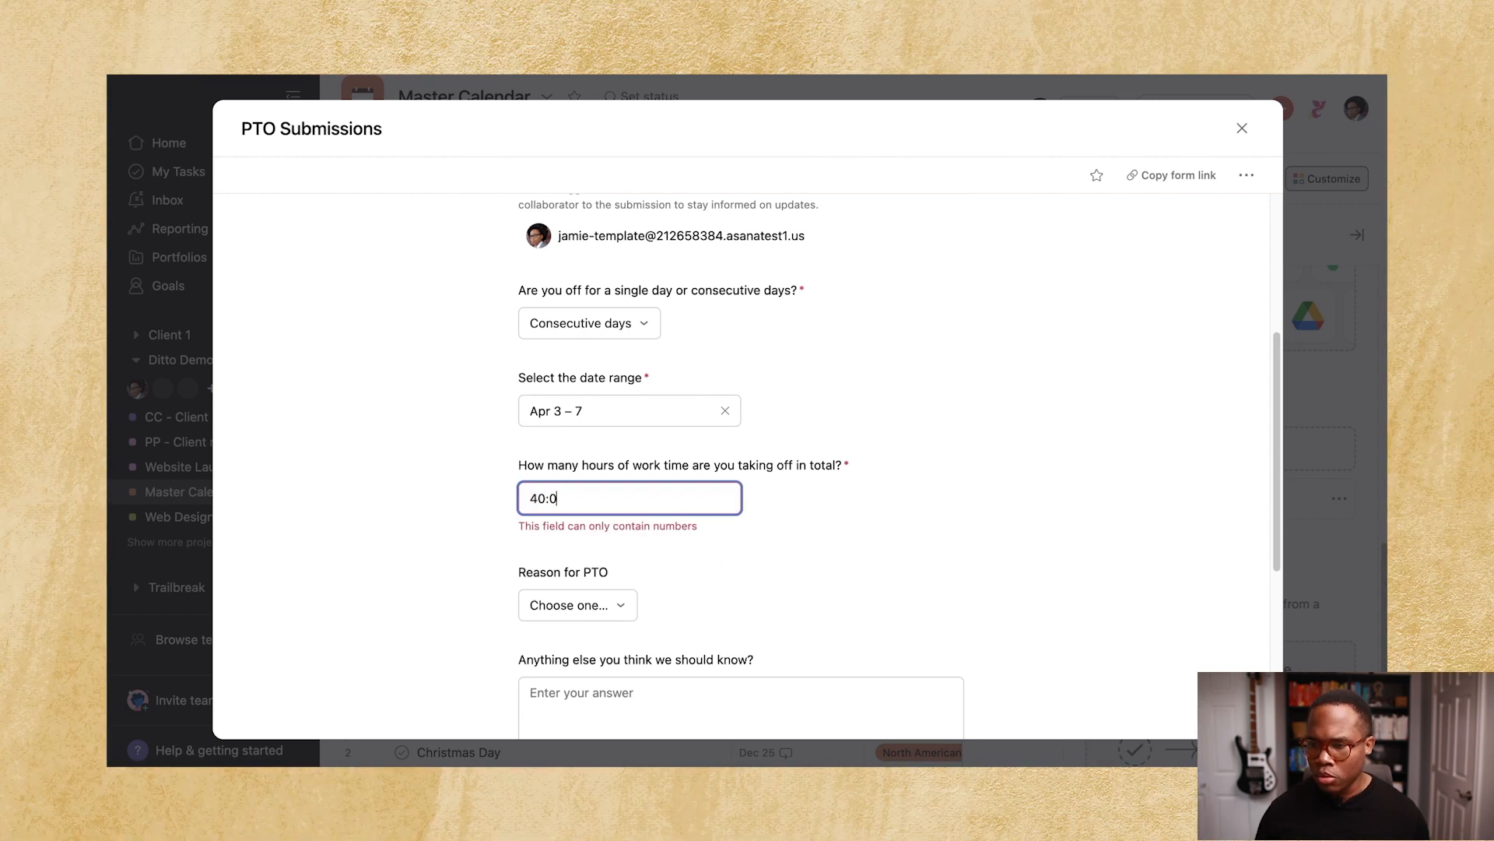
pyautogui.press('BackSpace')
pyautogui.press('BackSpace')
pyautogui.press('BackSpace')
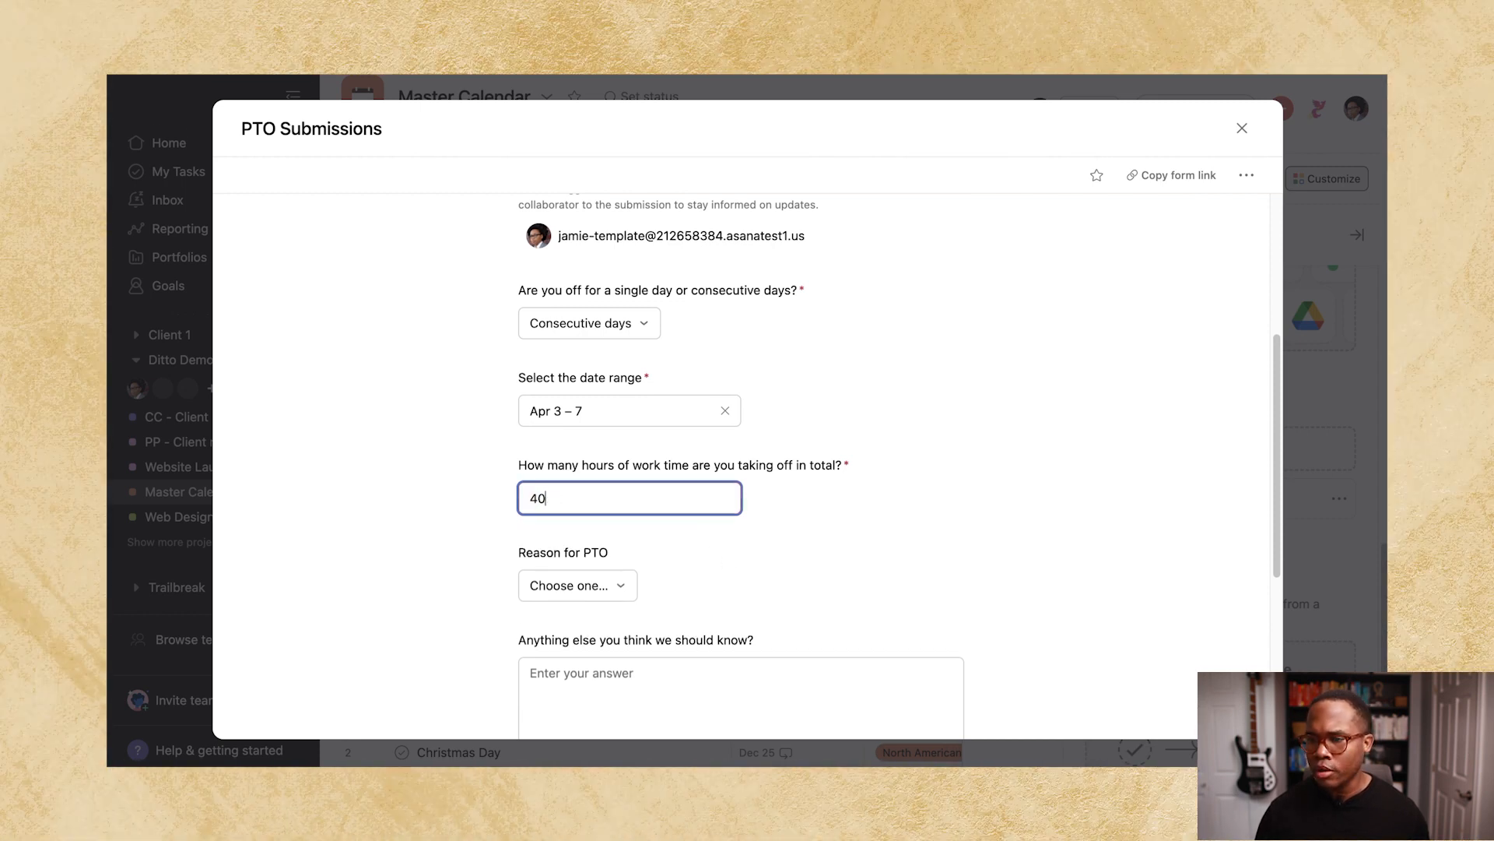
# Choose "Vacation" as the reason for PTO.
pyautogui.scroll(-3, 428, 458)
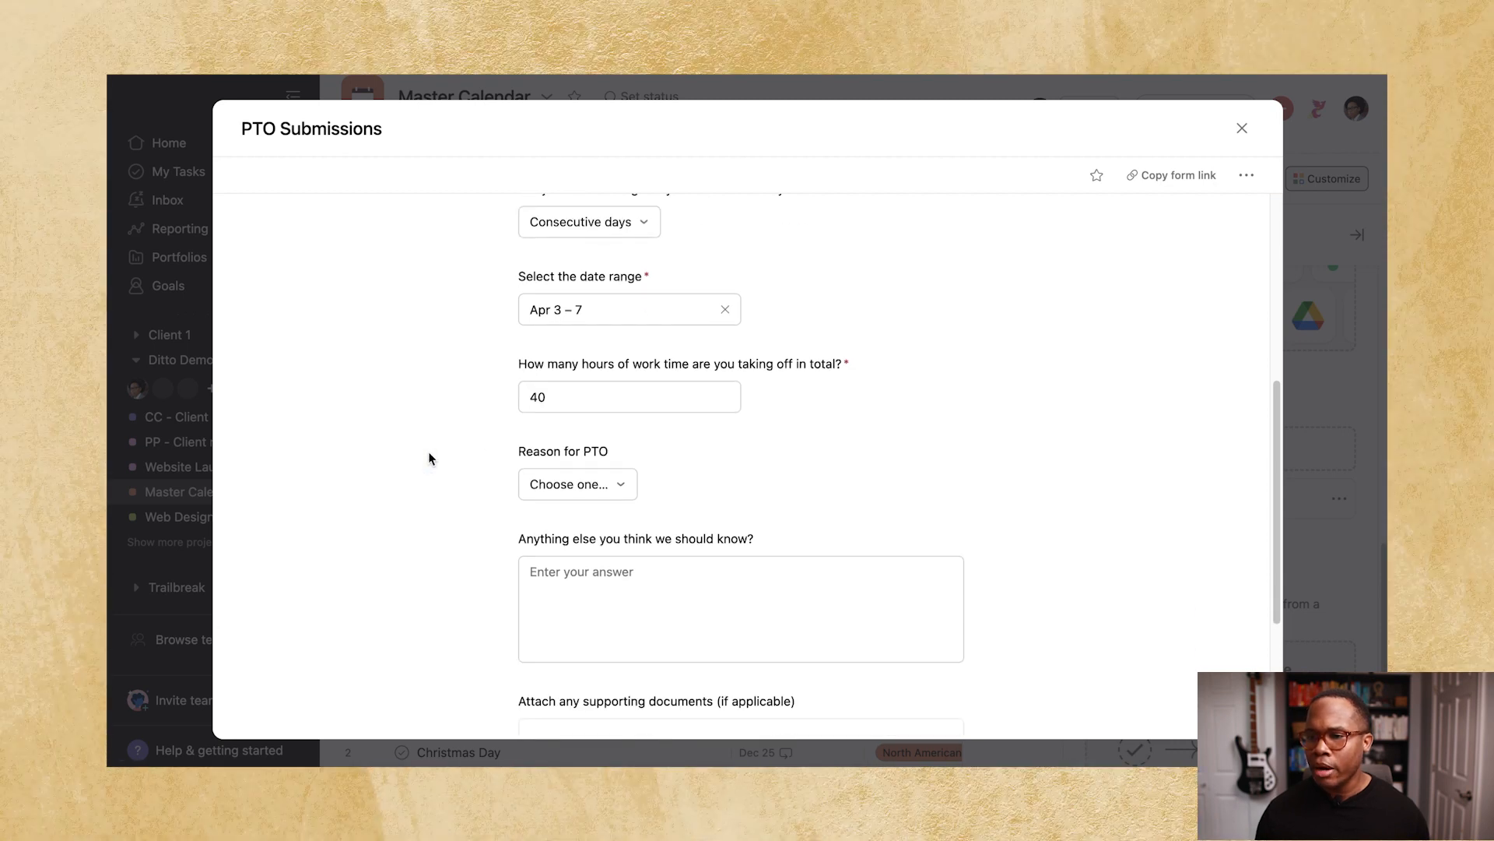
pyautogui.click(594, 478)
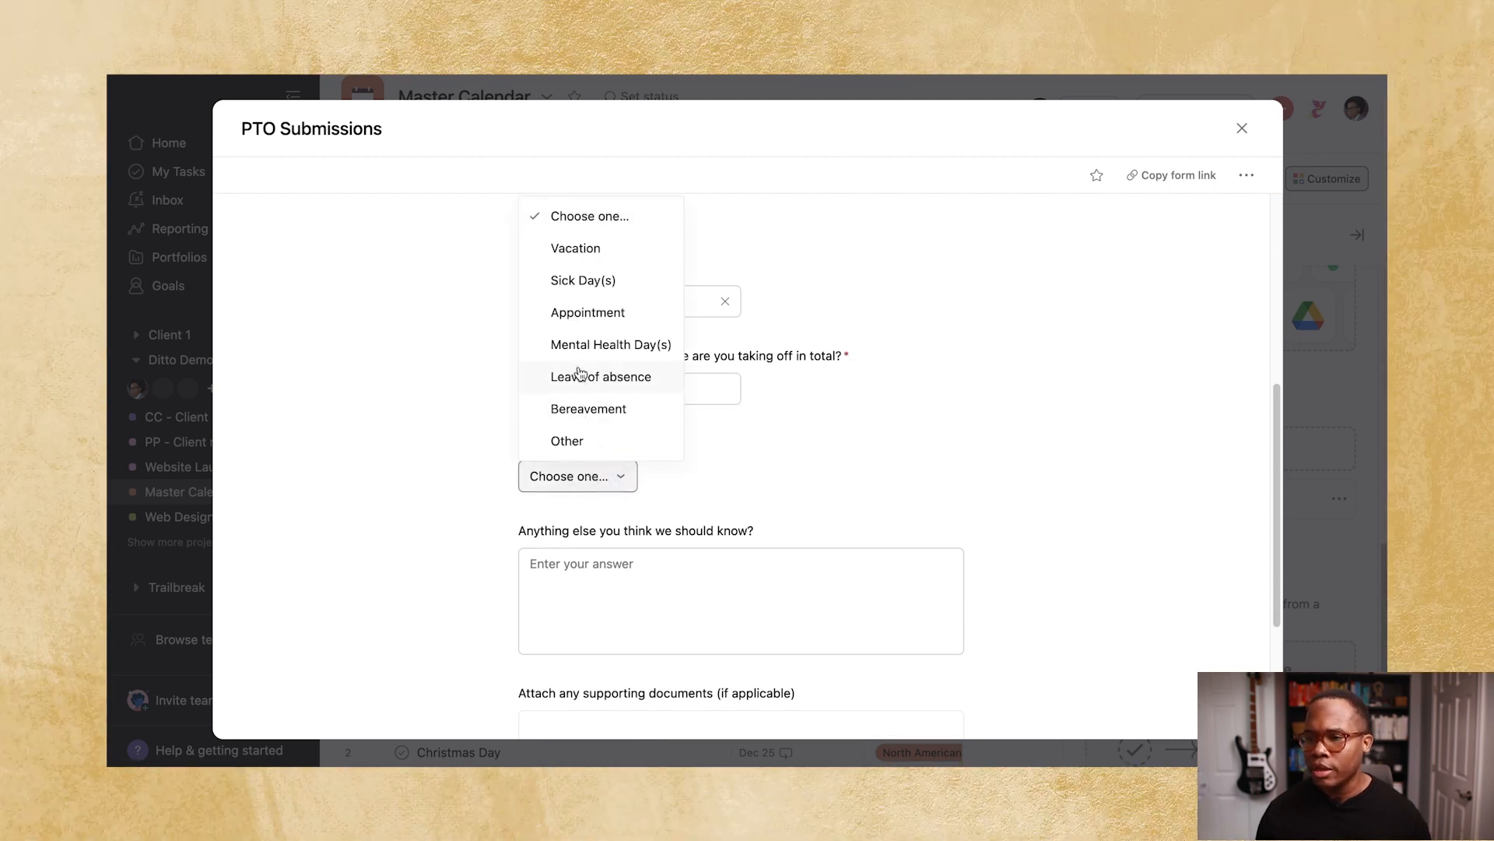
pyautogui.click(580, 250)
# Answer the closing question with "Nope. See ya soon", then submit the PTO form without attachments and close it.
pyautogui.scroll(-5, 531, 340)
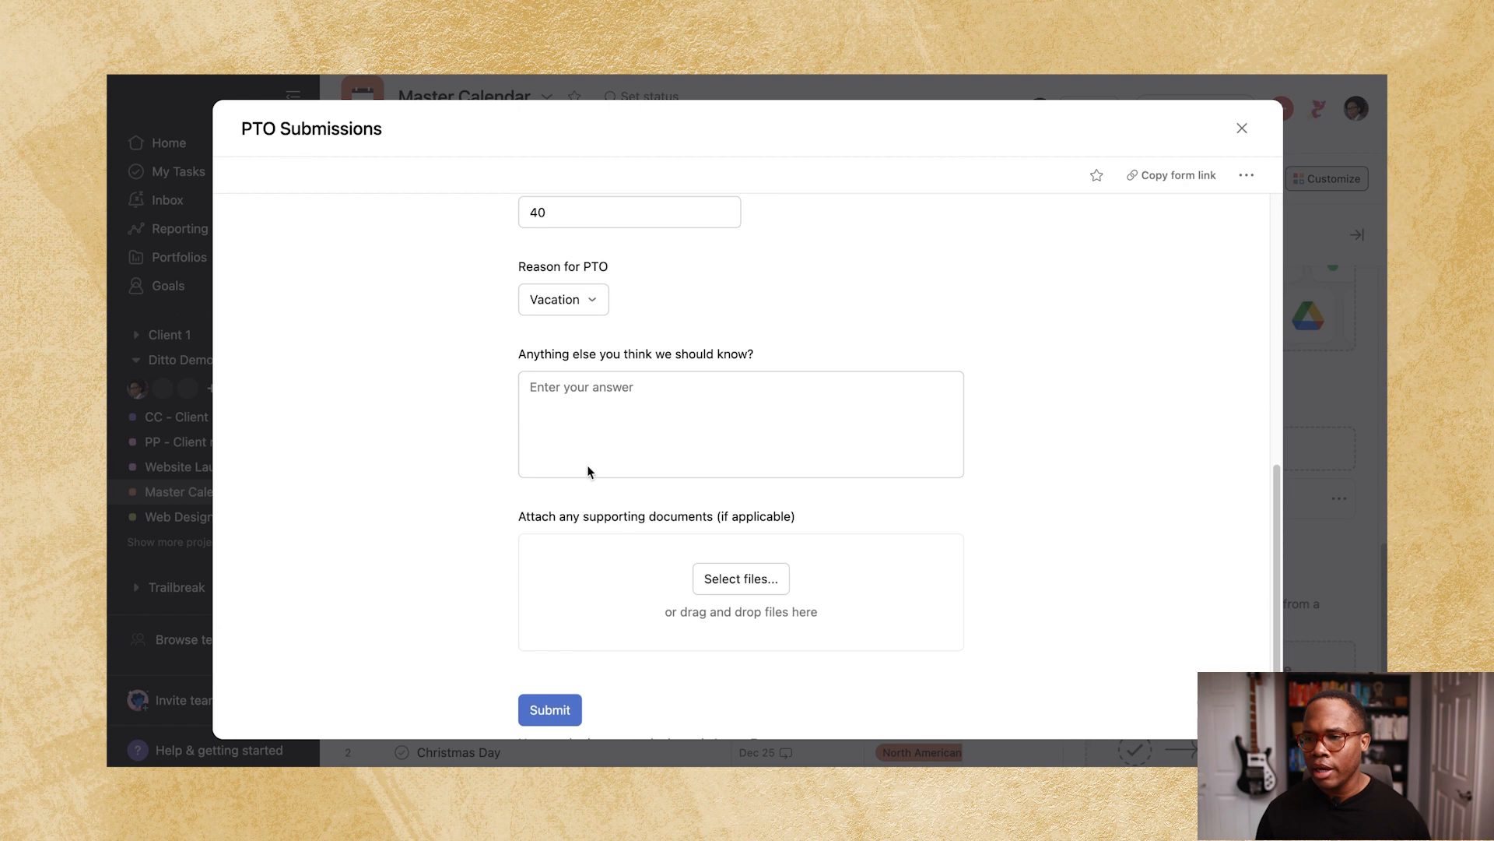
pyautogui.click(590, 389)
pyautogui.write('Nope. See ya soon')
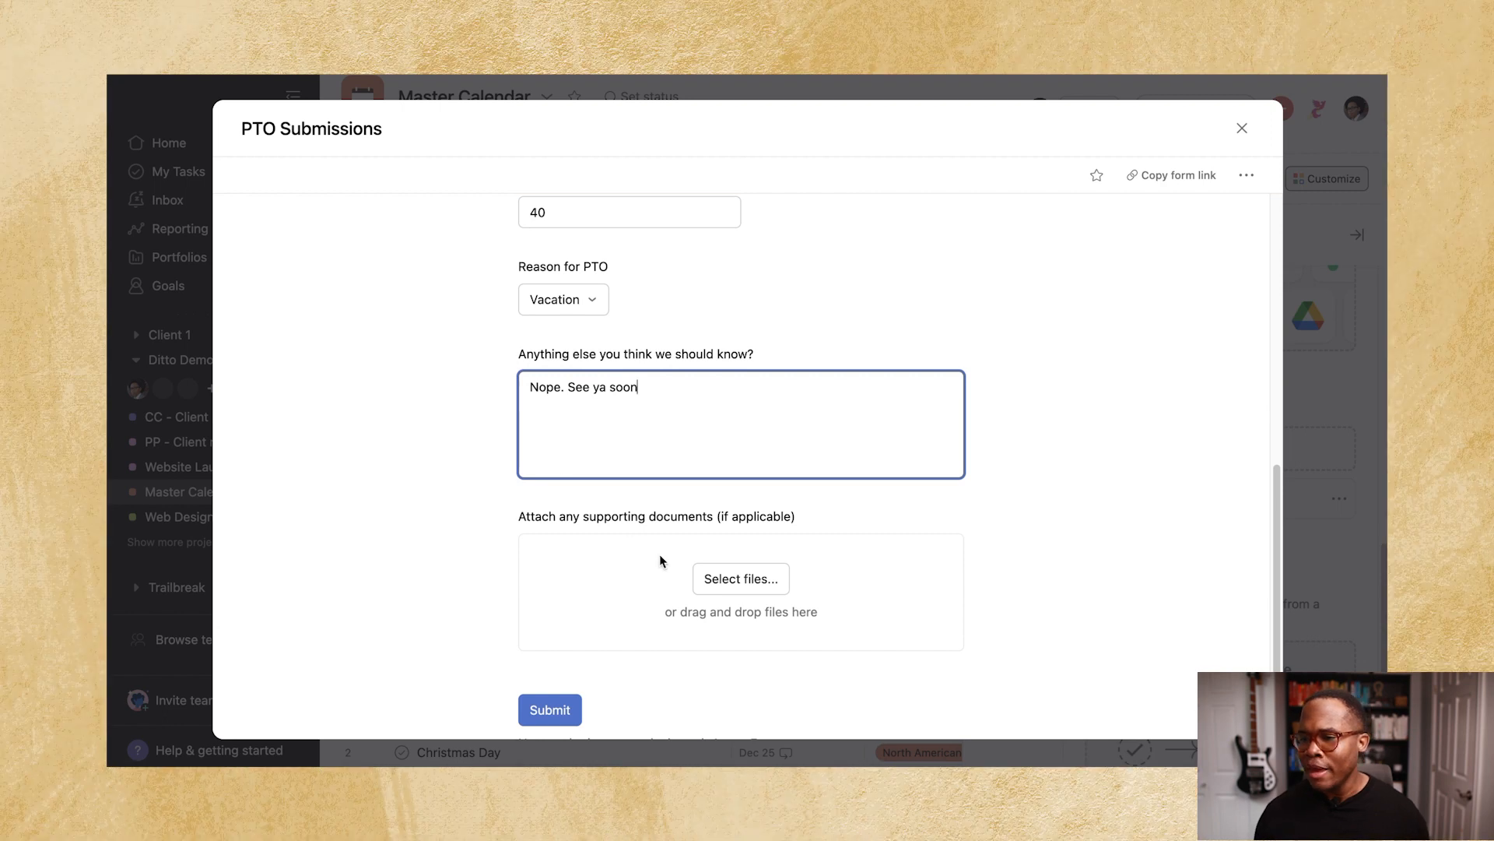
pyautogui.scroll(-2, 665, 558)
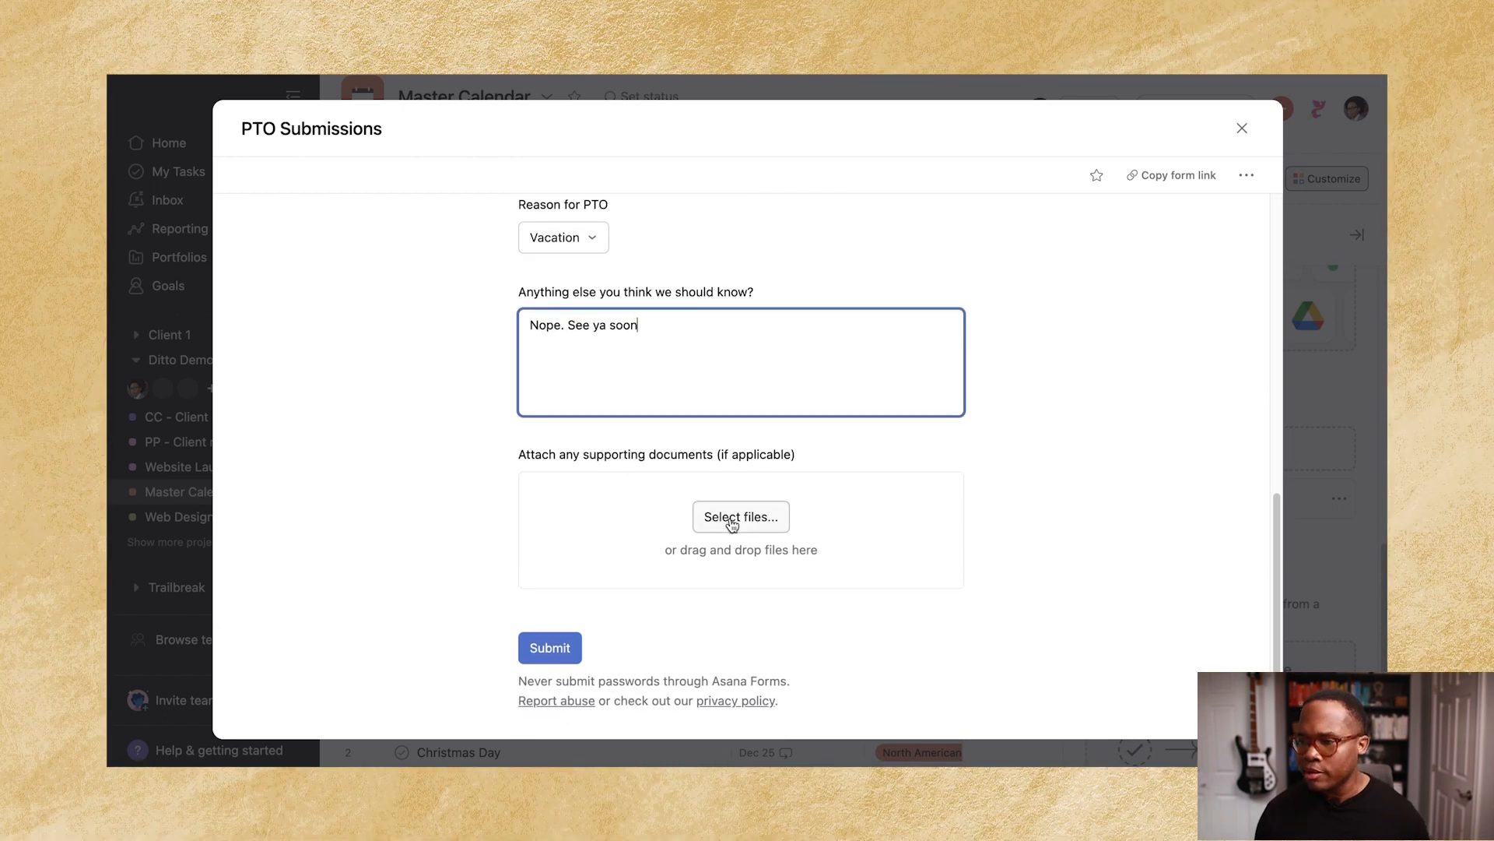
pyautogui.click(540, 658)
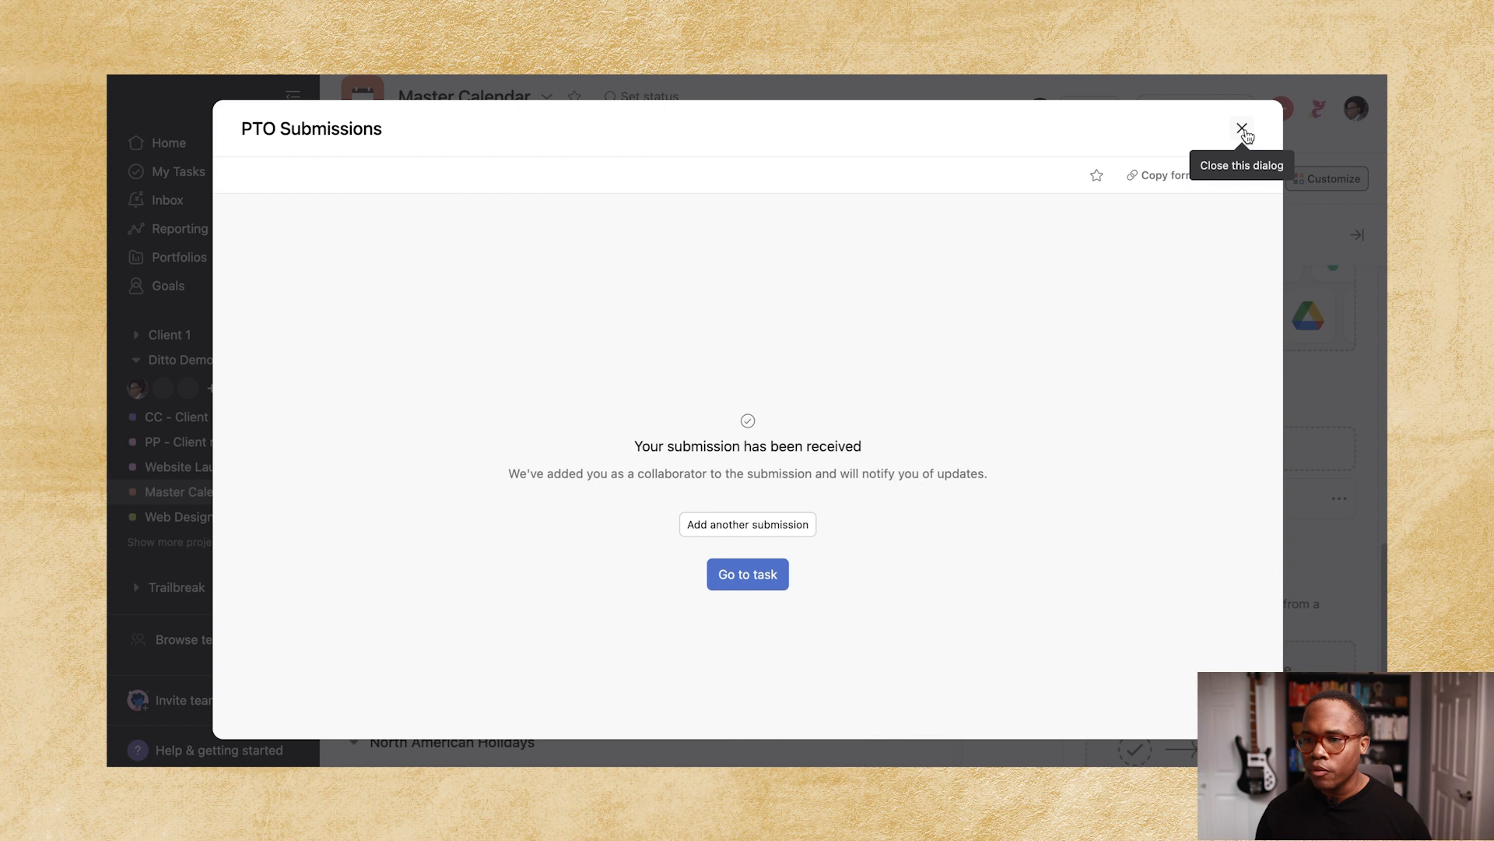
pyautogui.click(1242, 128)
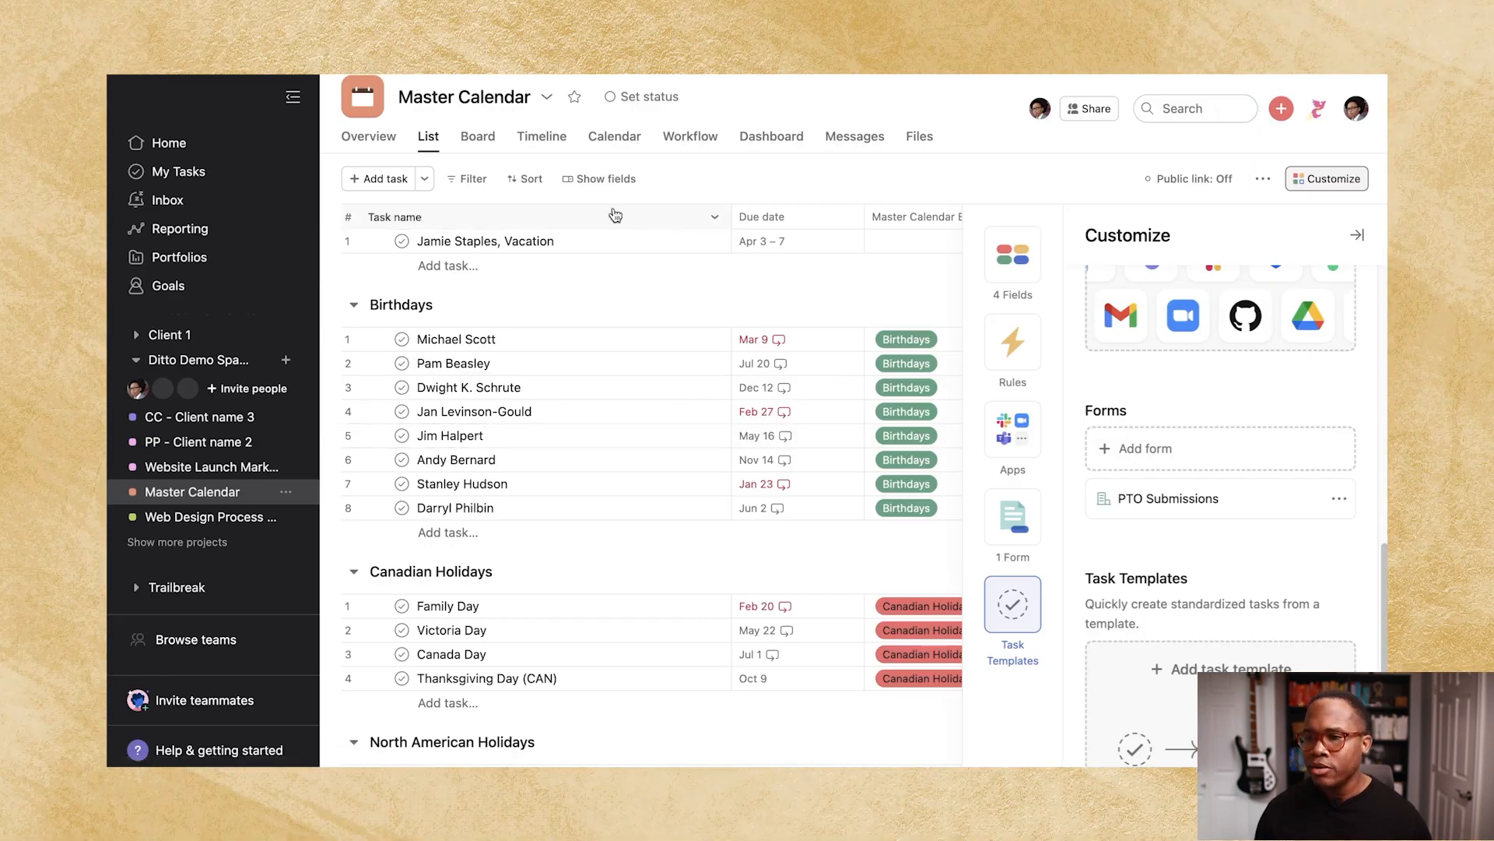
# Review the submitted vacation task's details, including its assignee, dates, fields, and the form answers in its description.
pyautogui.click(592, 248)
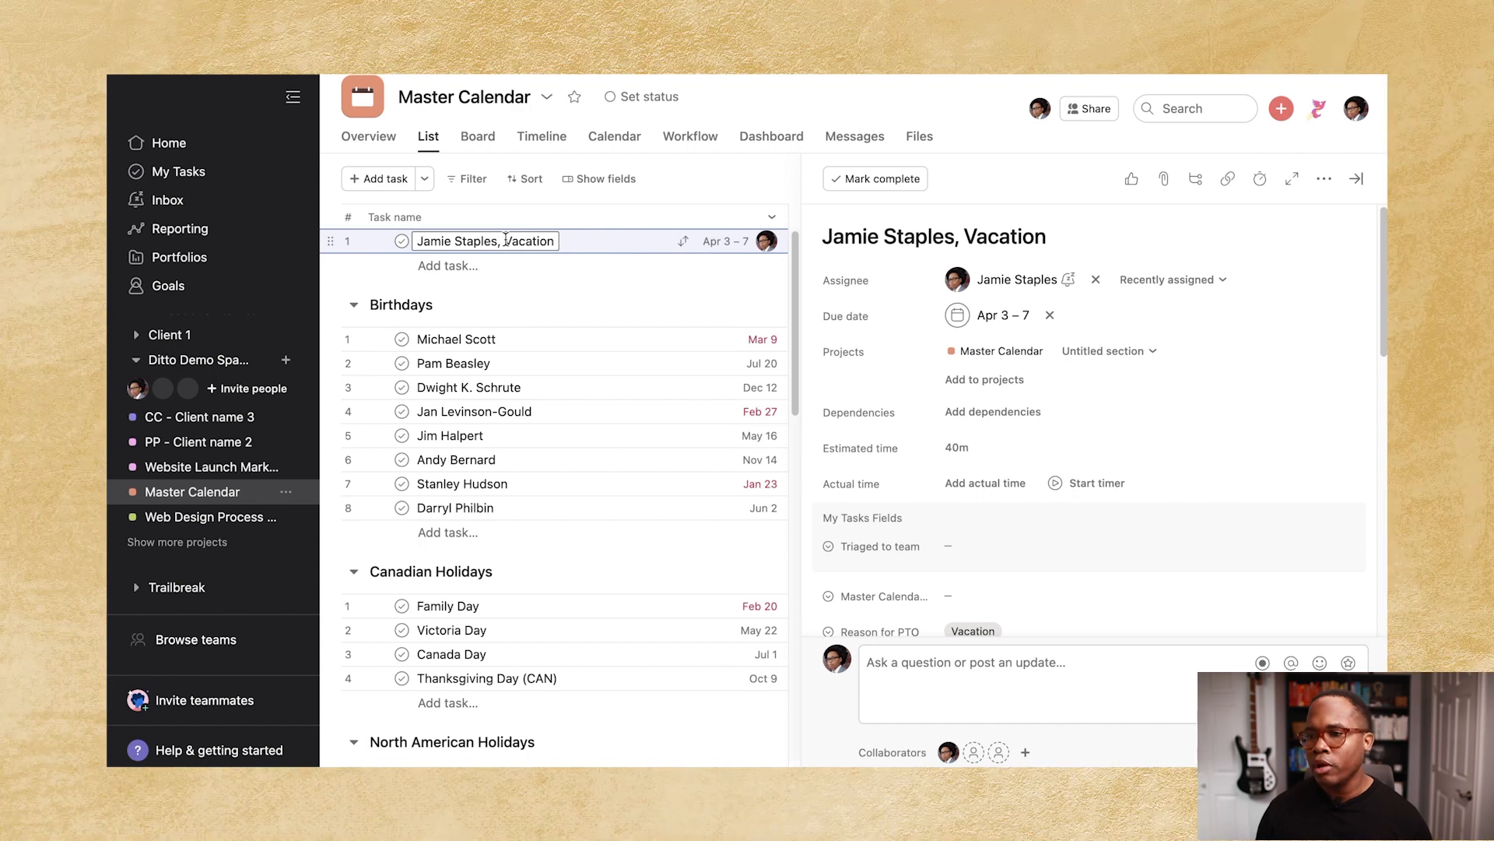
pyautogui.scroll(-5, 905, 351)
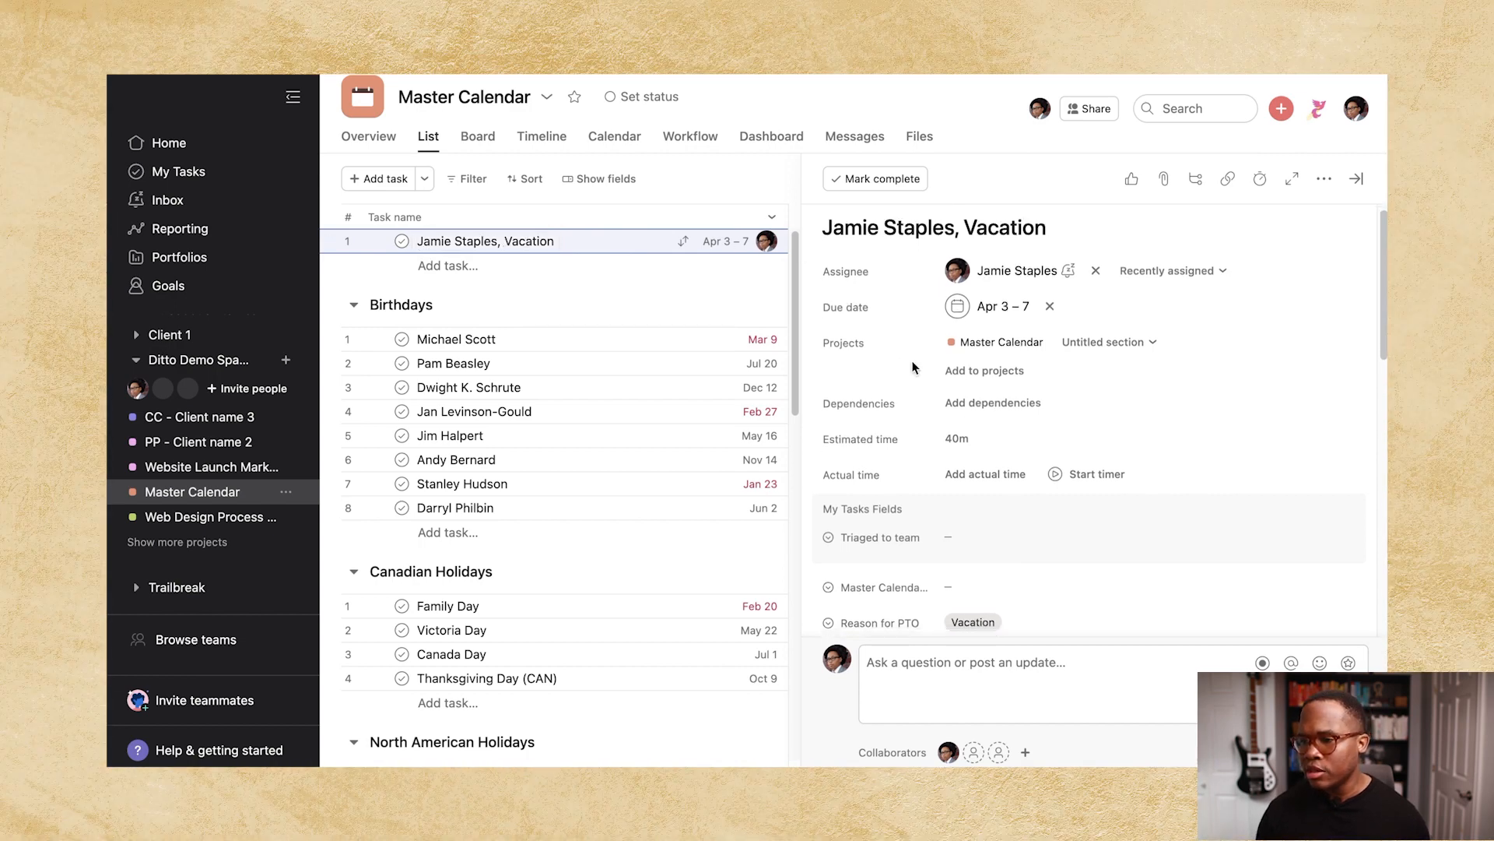
pyautogui.scroll(-6, 905, 351)
pyautogui.scroll(9, 911, 389)
pyautogui.scroll(3, 988, 502)
pyautogui.scroll(-3, 1000, 500)
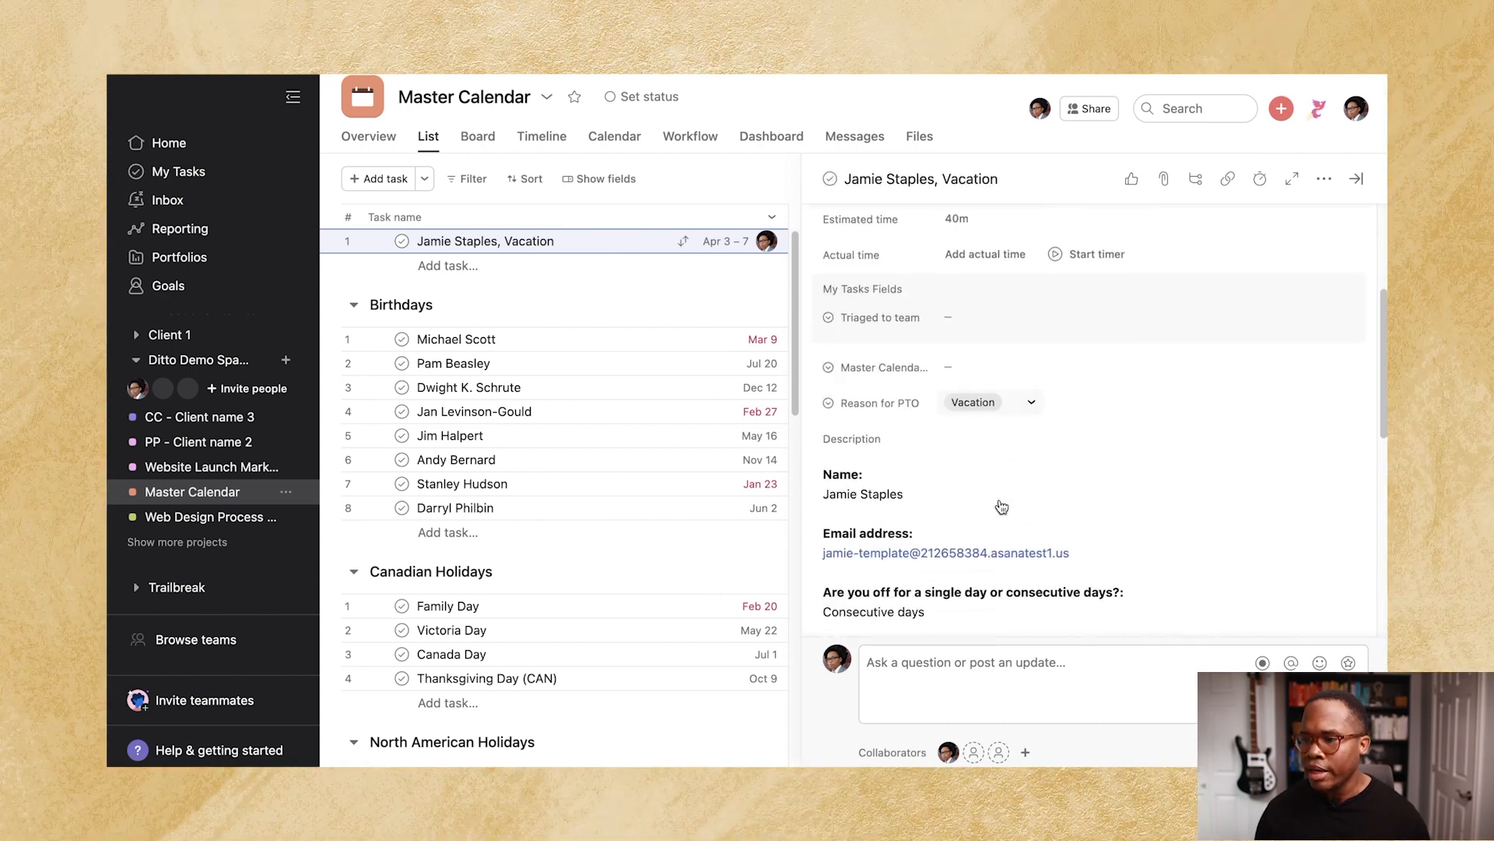
pyautogui.scroll(-3, 999, 500)
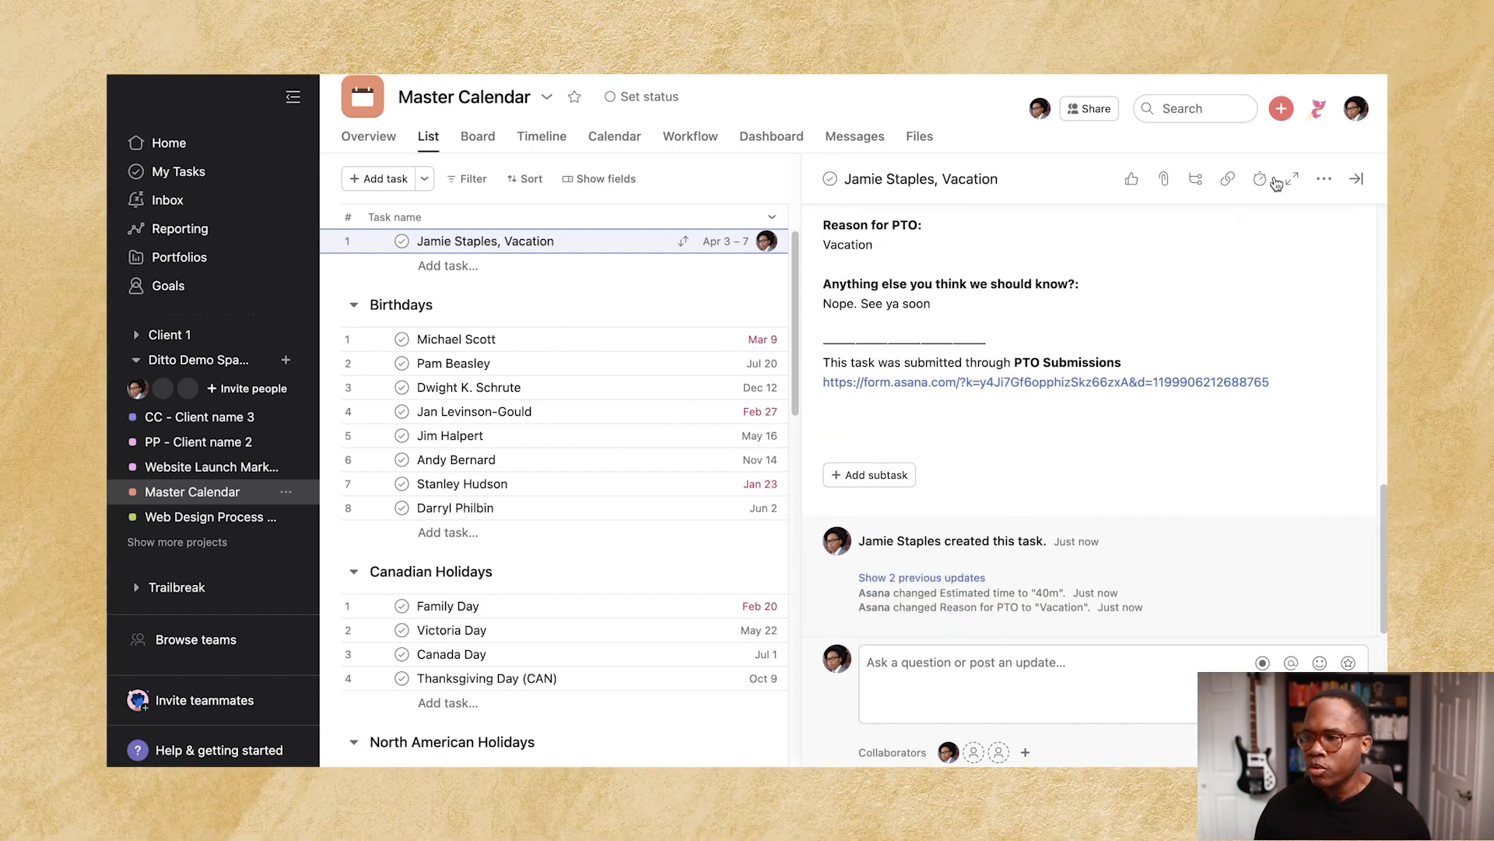
pyautogui.click(1355, 179)
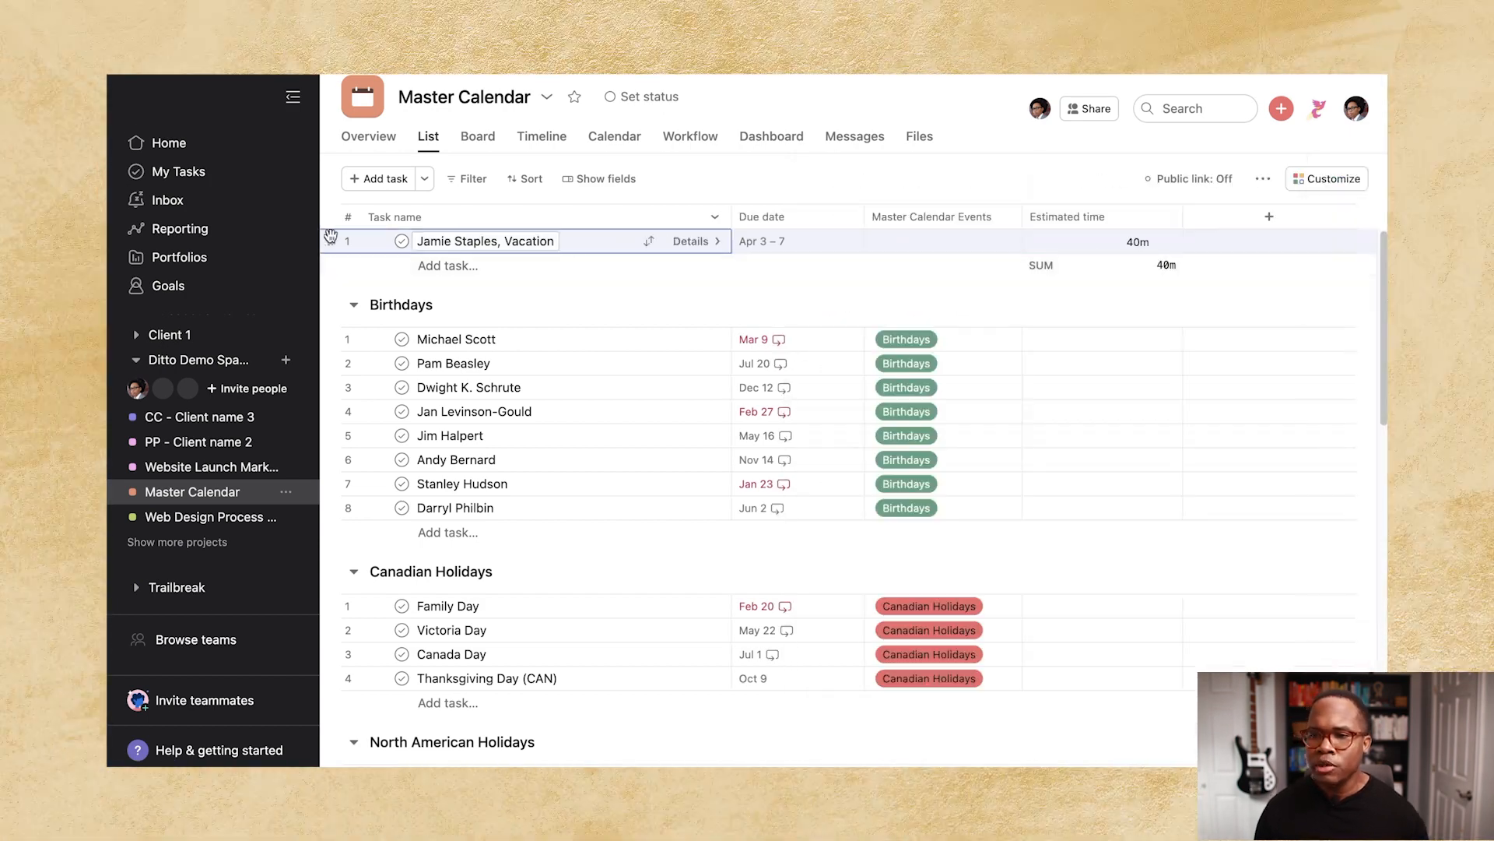
# Set the submitted vacation task's estimated time to 40h 00m.
pyautogui.scroll(-3, 429, 367)
pyautogui.scroll(-4, 429, 368)
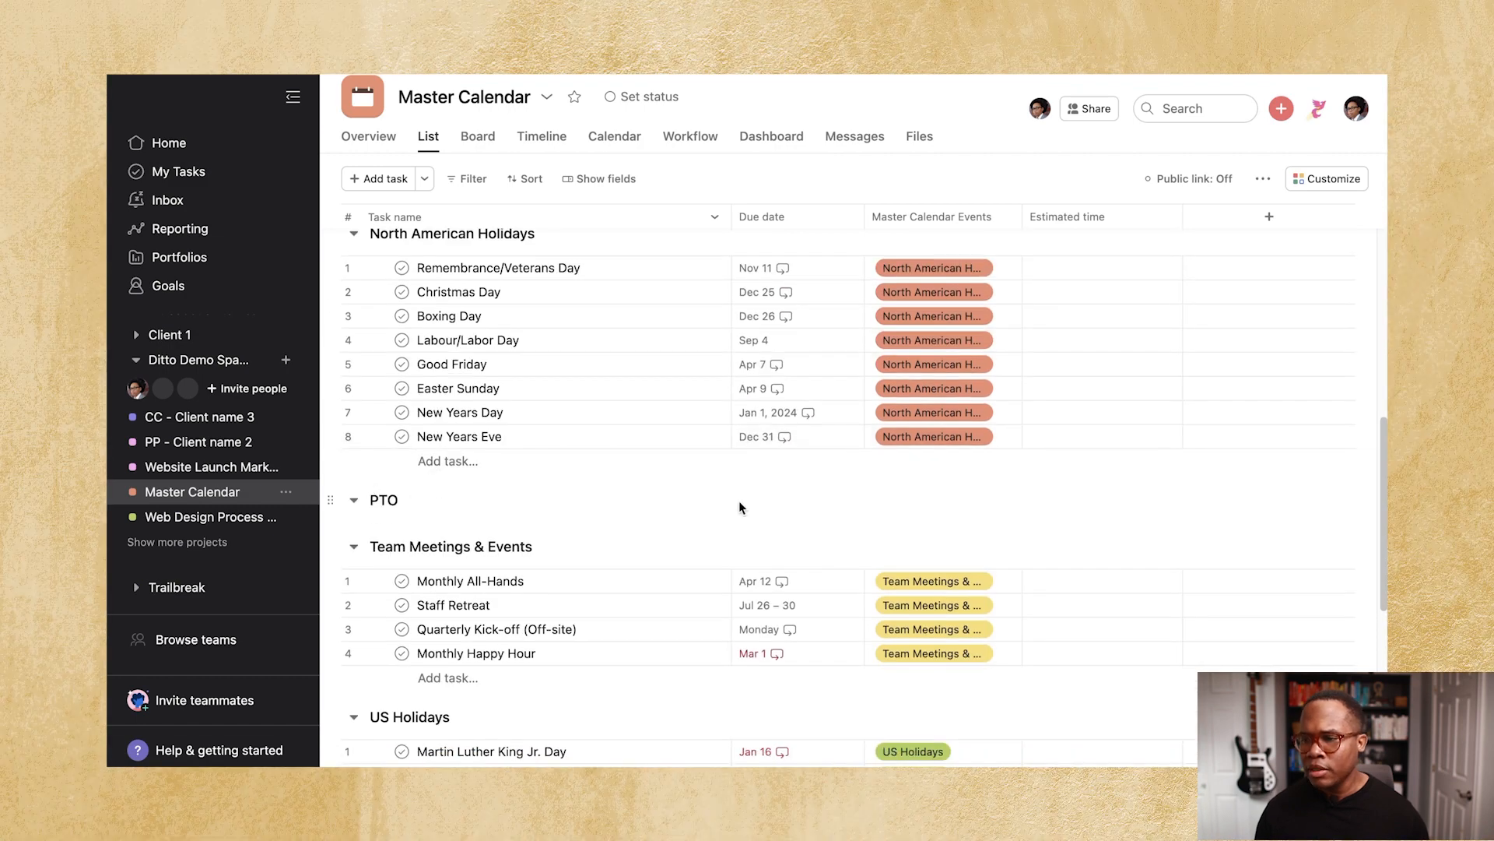
pyautogui.scroll(8, 731, 507)
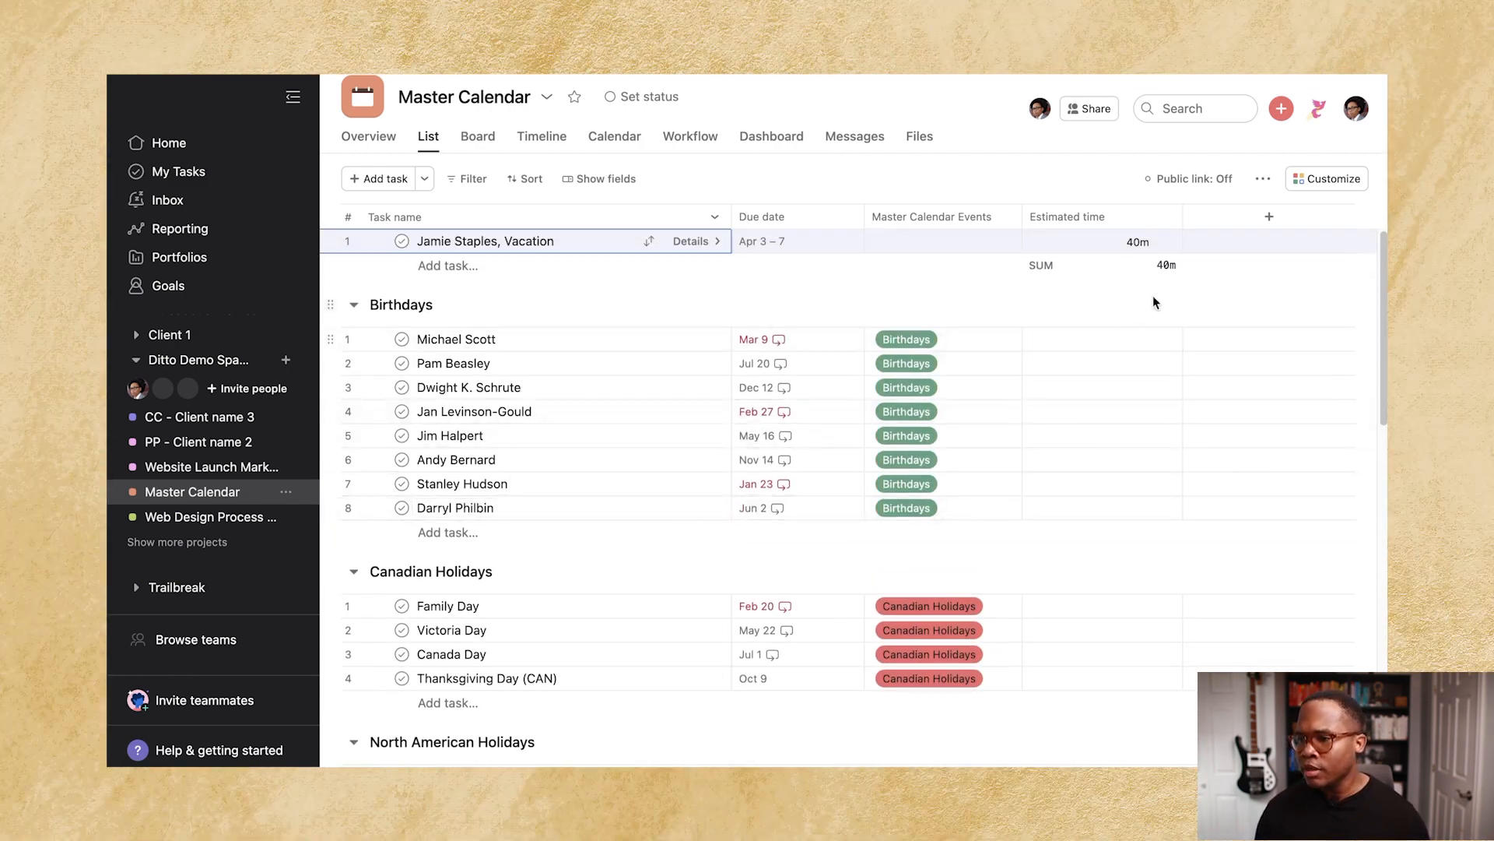
pyautogui.click(1130, 242)
pyautogui.write('00')
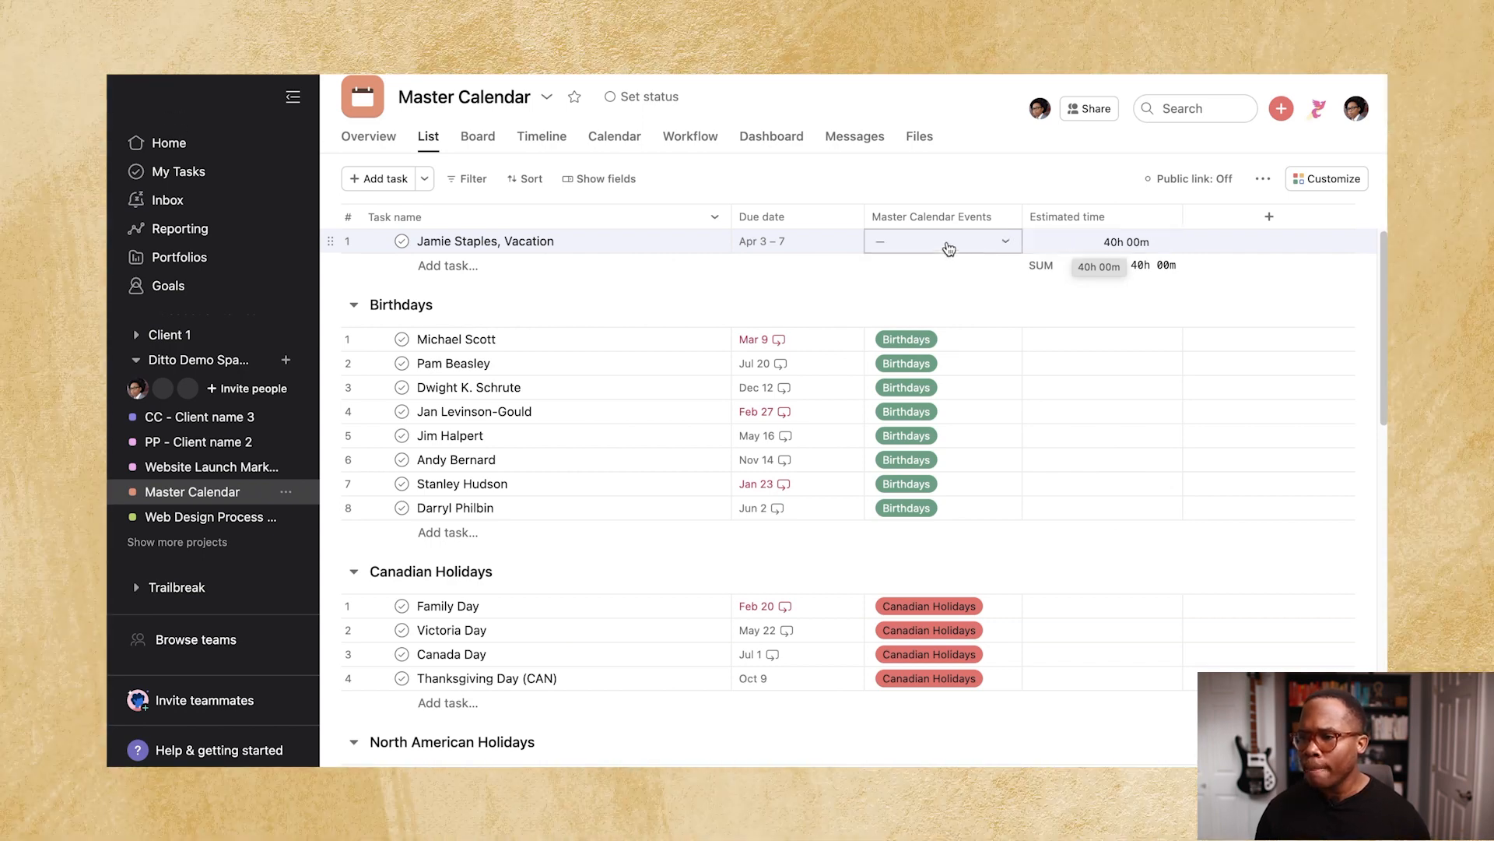
# Set the vacation task's Master Calendar Events field to PTO and move the task into the PTO section.
pyautogui.click(949, 248)
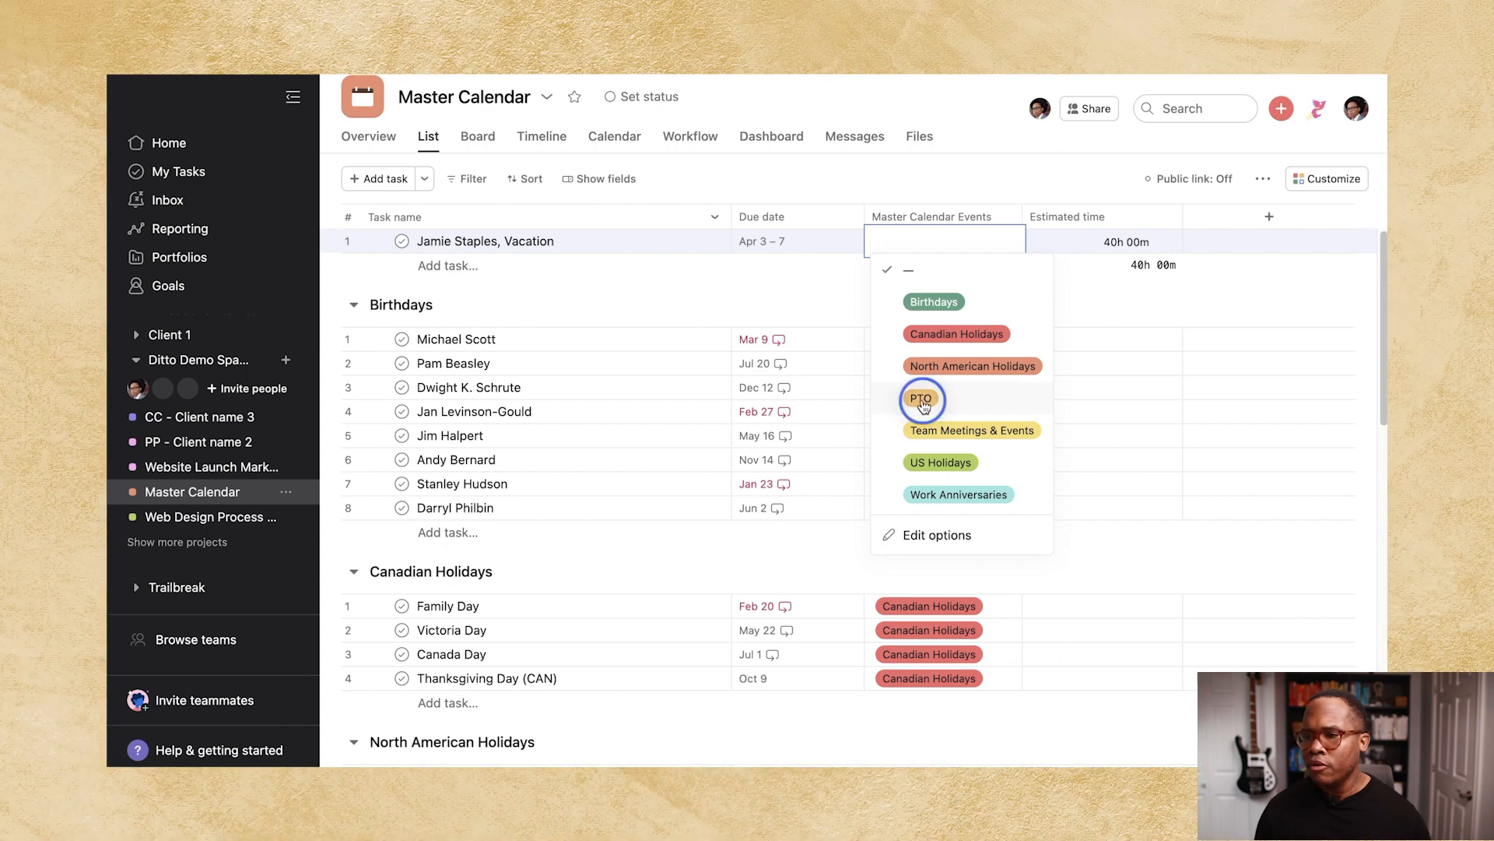
pyautogui.click(922, 400)
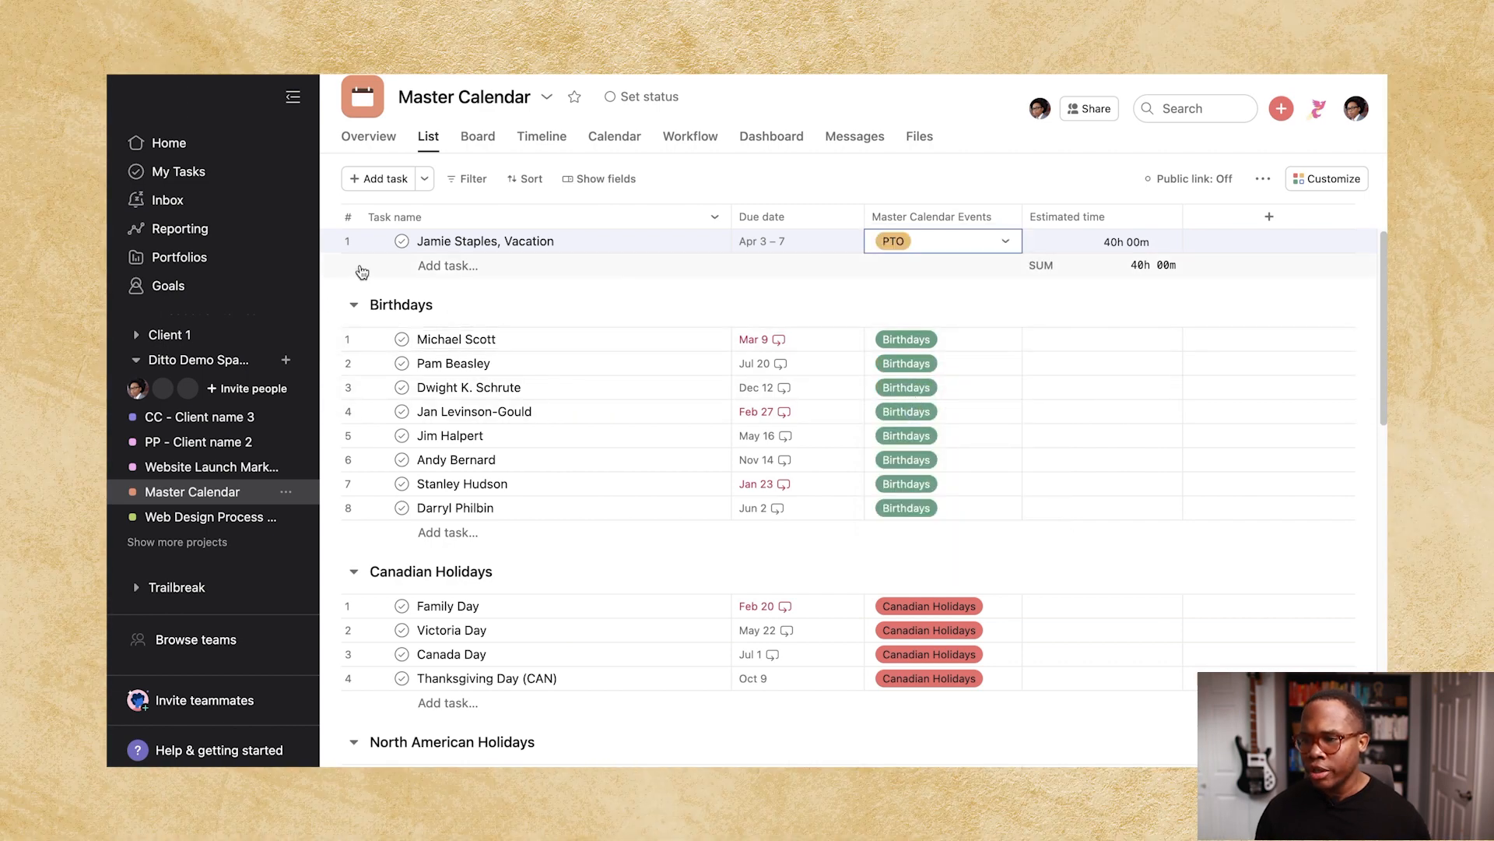
pyautogui.click(649, 240)
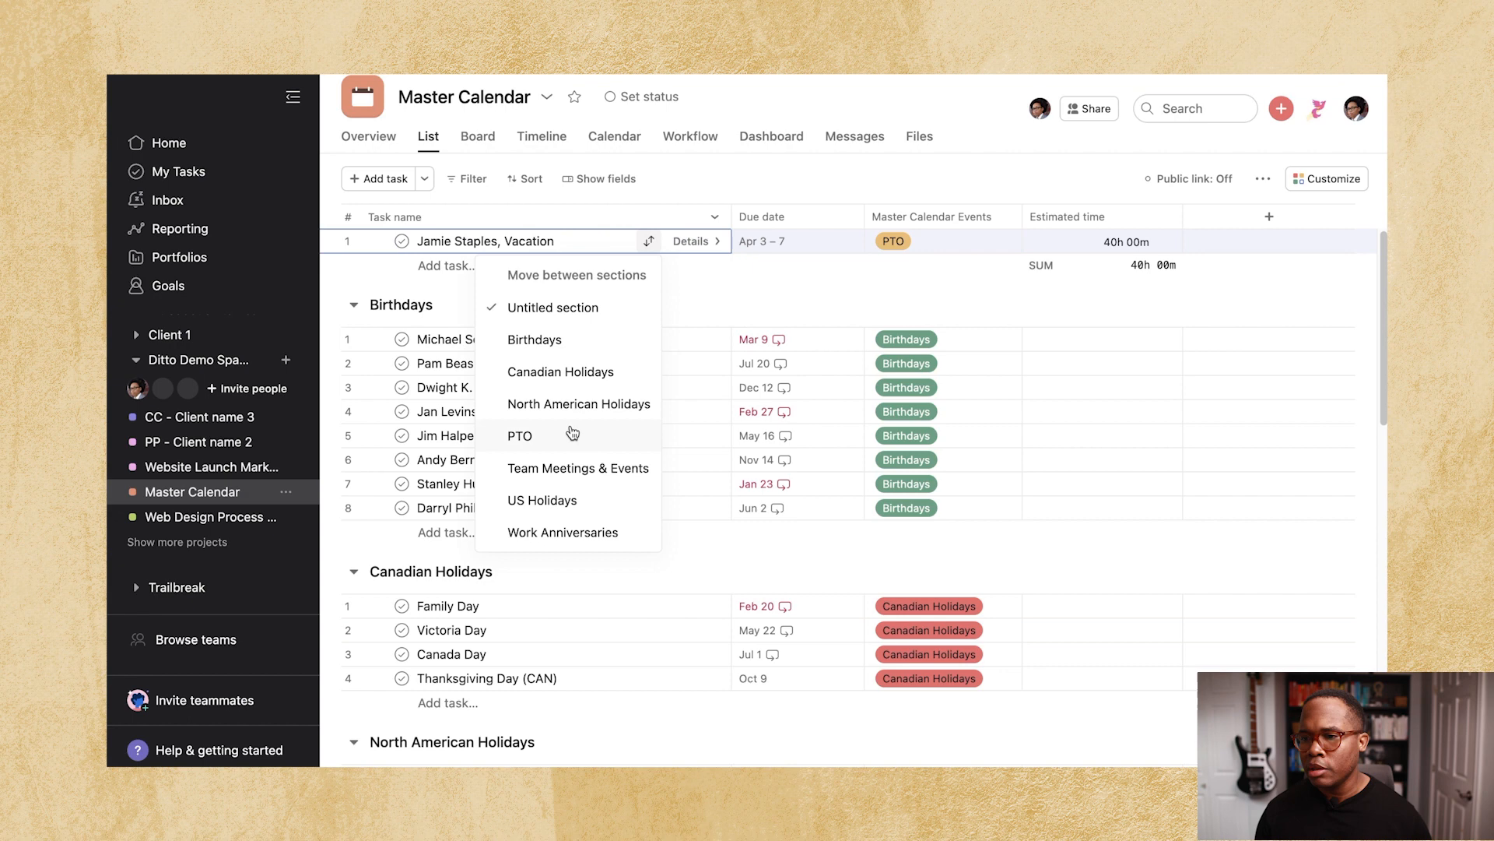
pyautogui.click(573, 435)
pyautogui.scroll(-10, 557, 440)
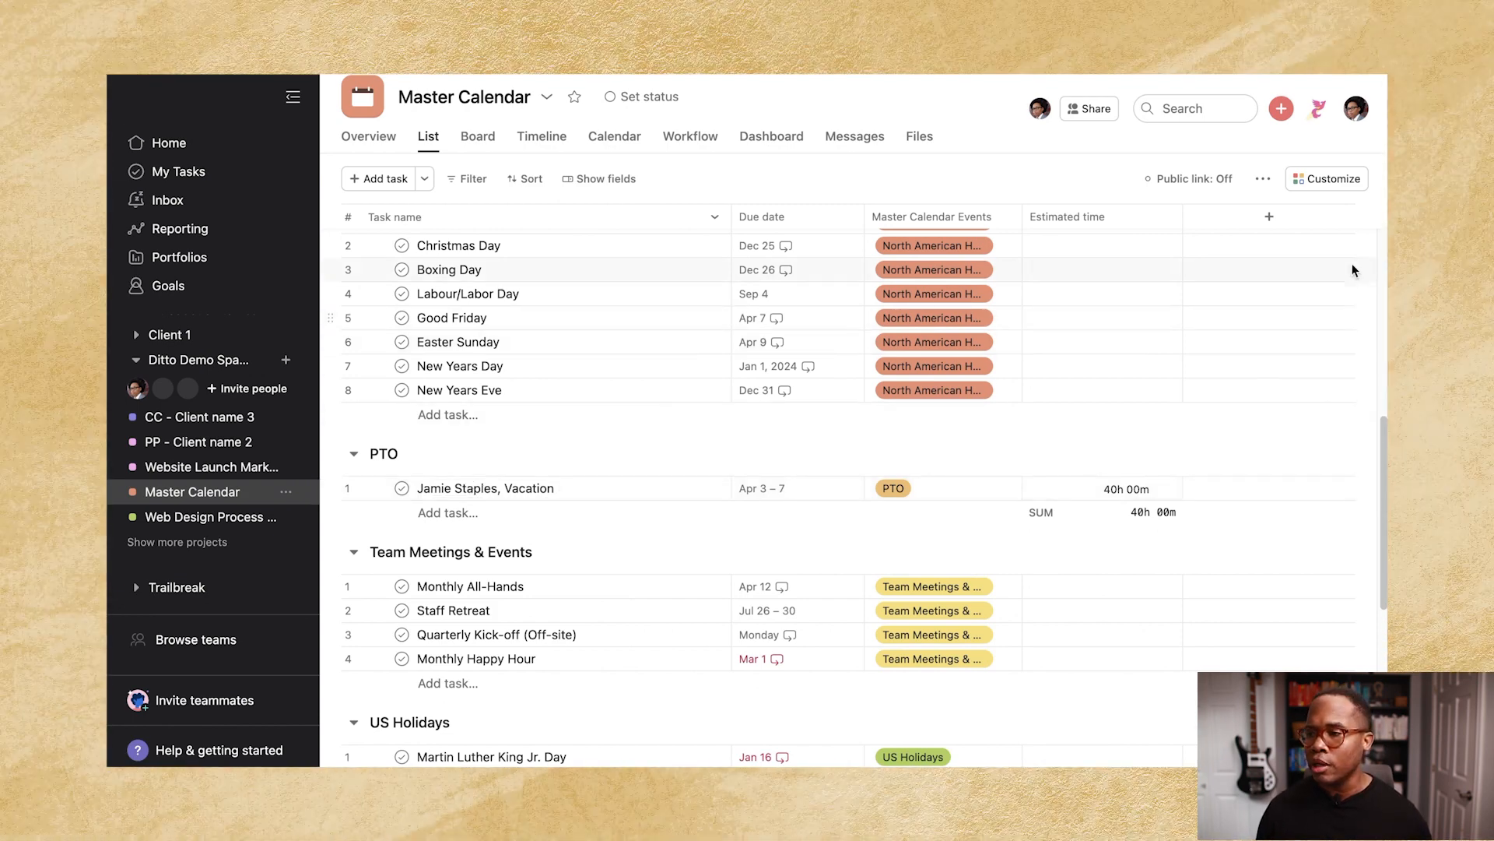
# Start a custom project rule triggered when a task is added to this project from the PTO Submissions form.
pyautogui.click(1335, 184)
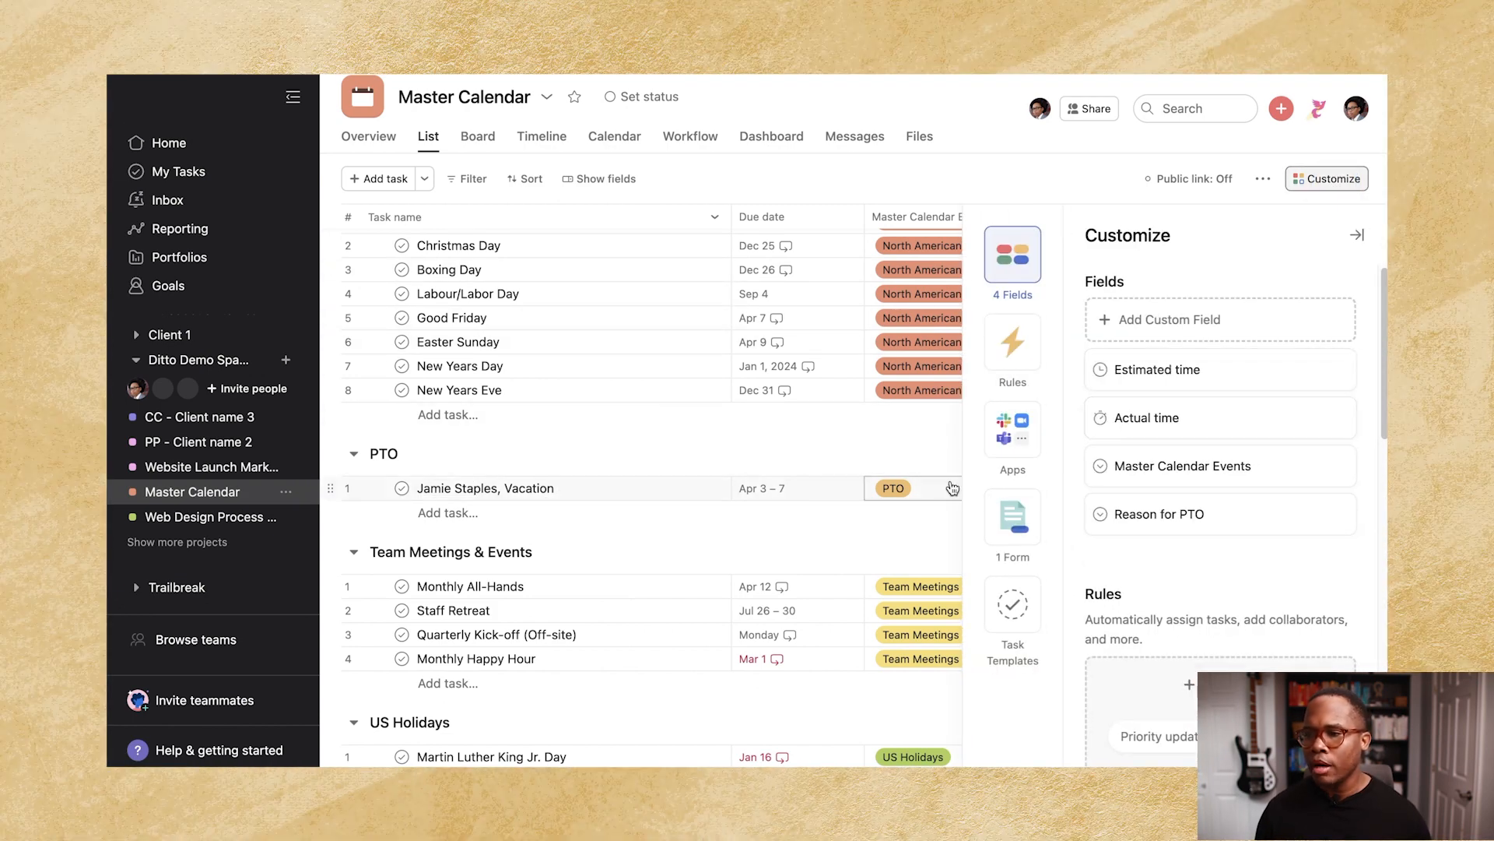
pyautogui.click(1014, 351)
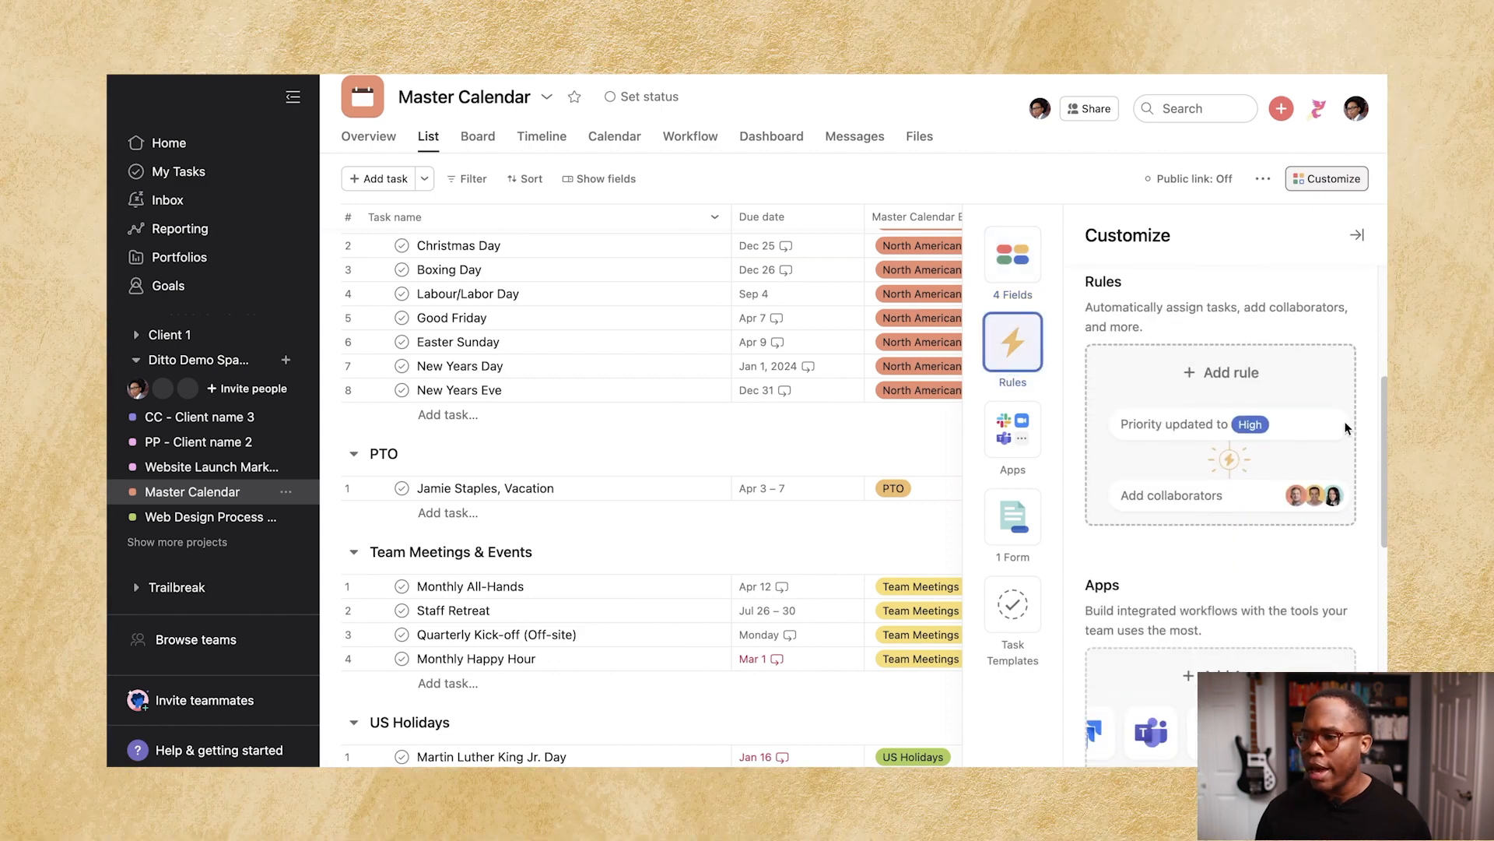
pyautogui.click(1277, 447)
pyautogui.click(619, 283)
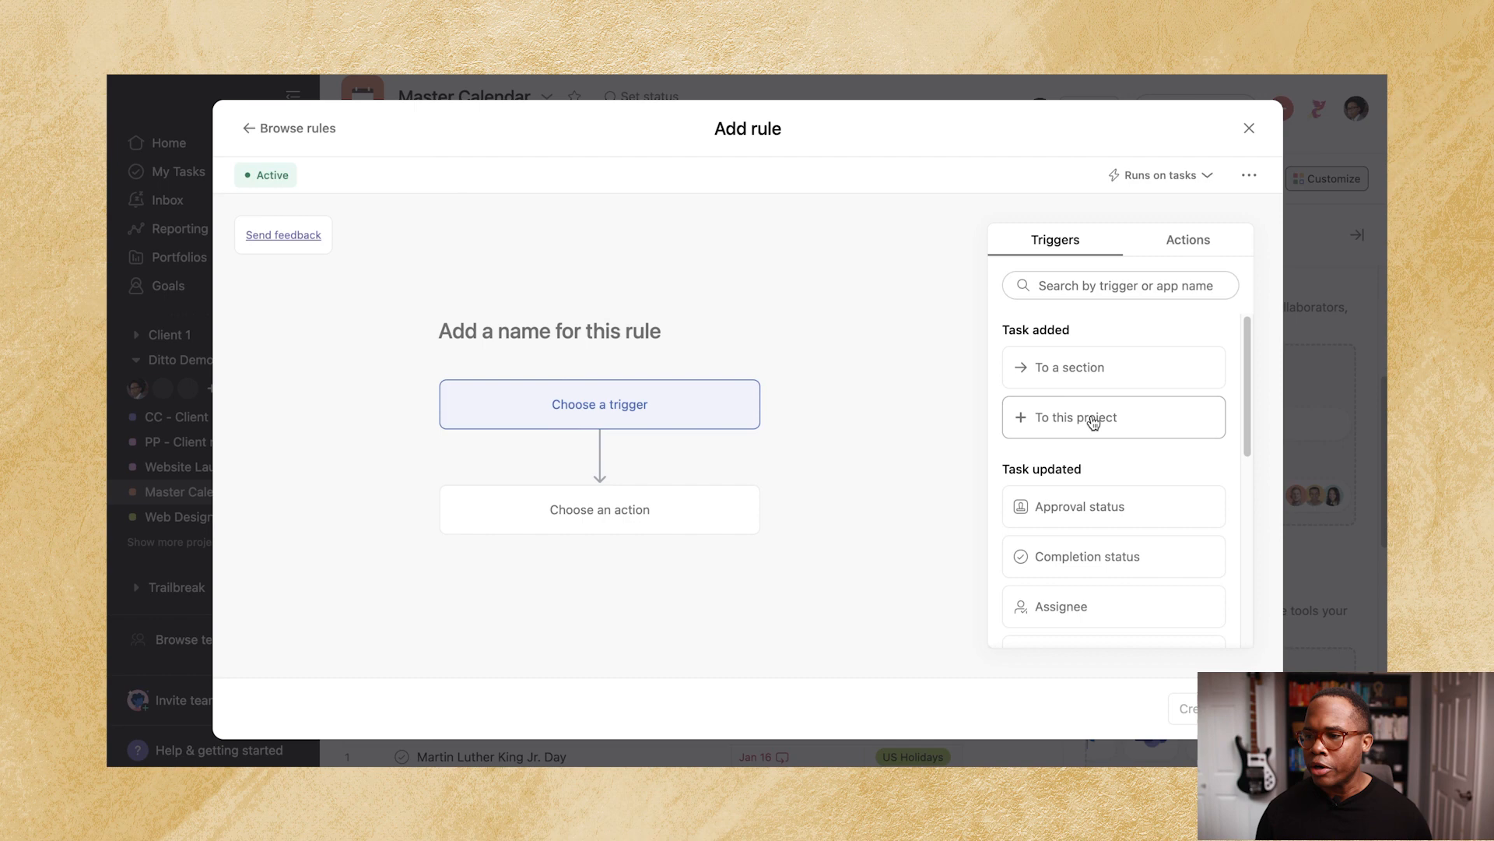
pyautogui.click(1091, 420)
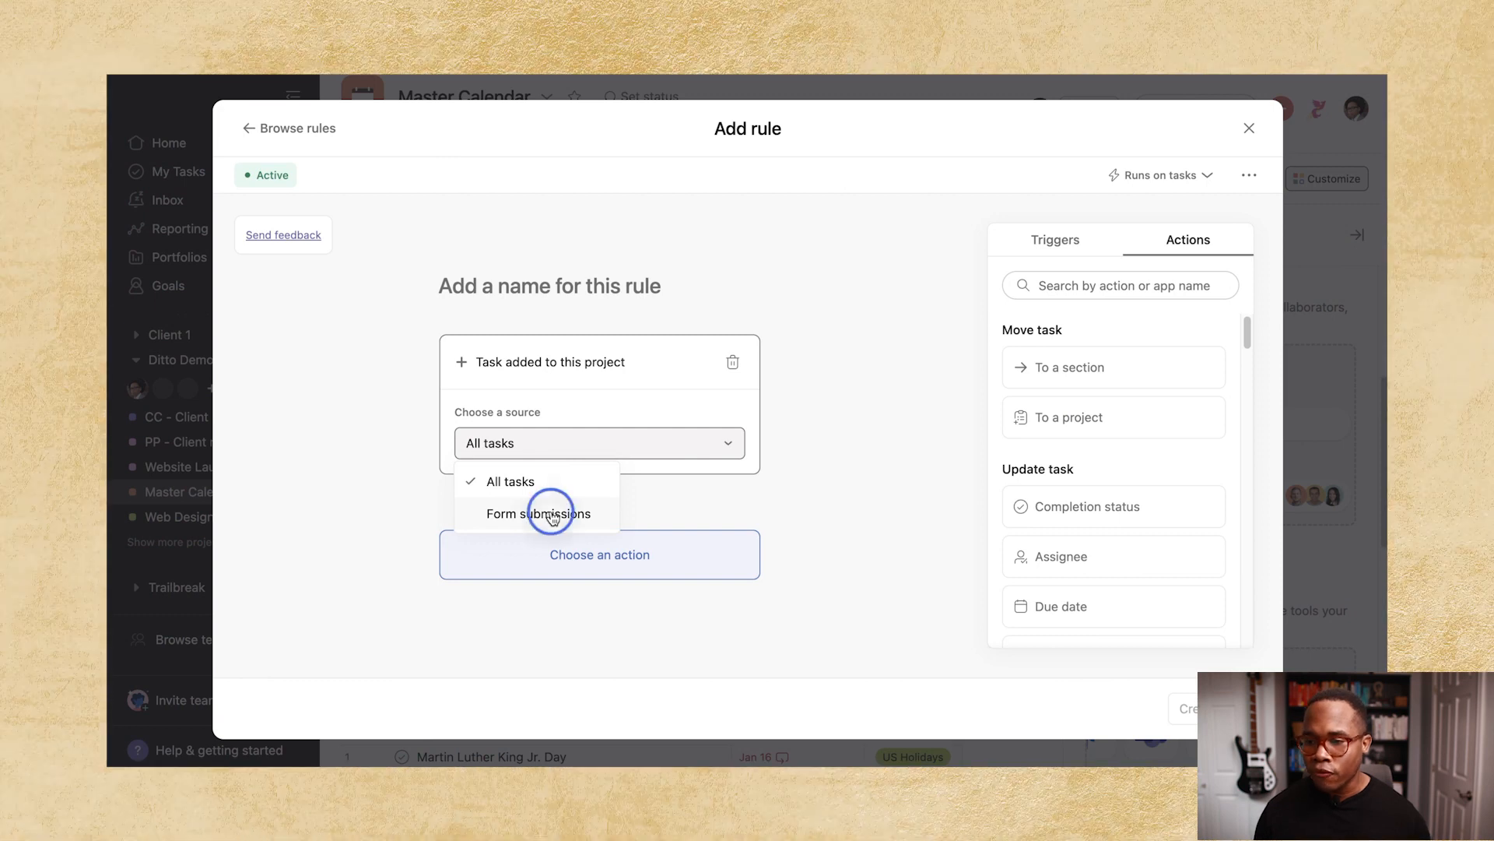
pyautogui.click(553, 518)
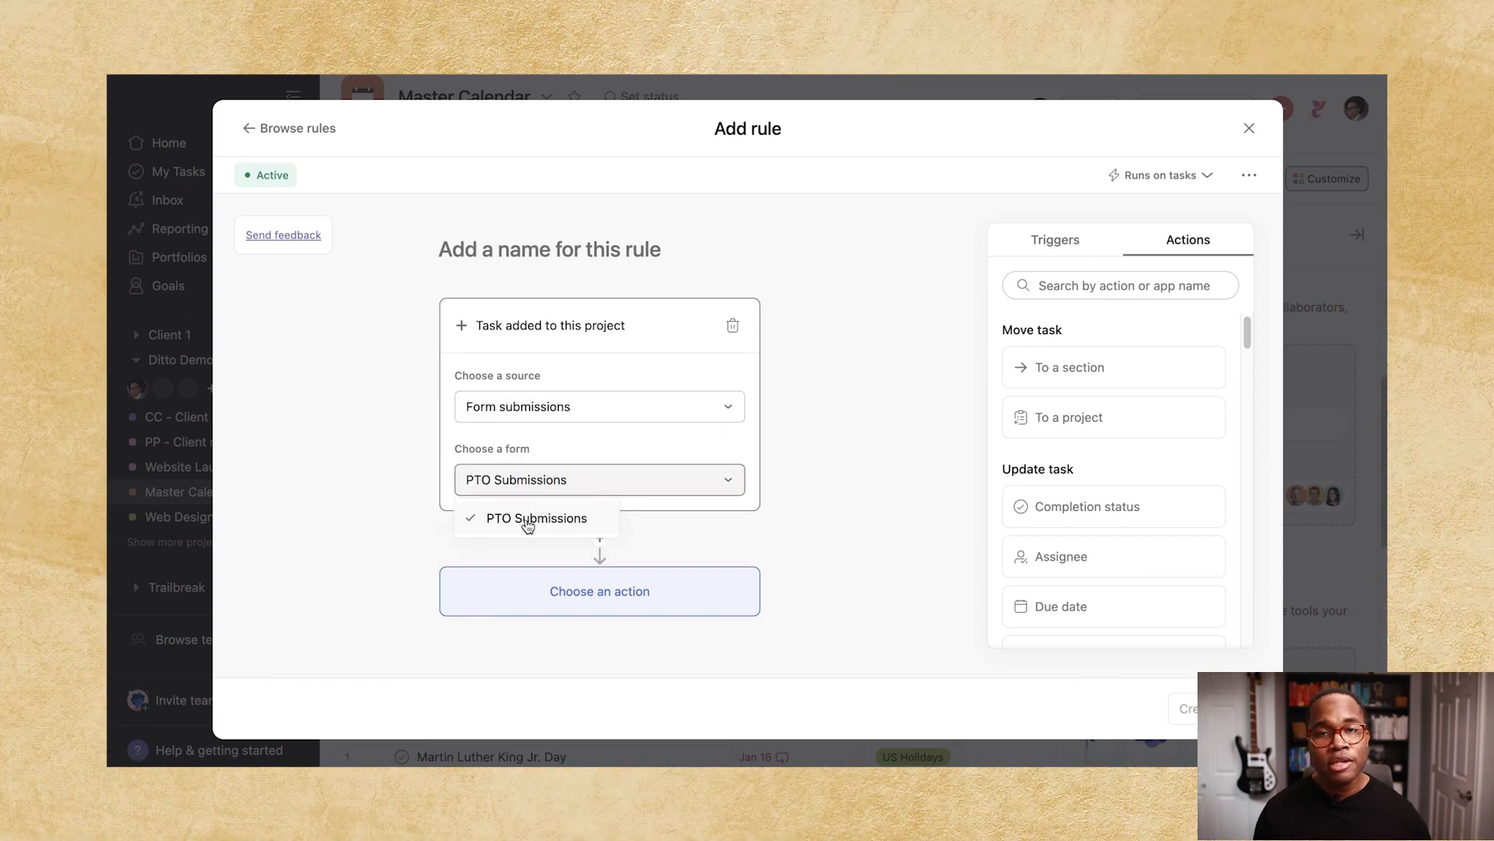
pyautogui.click(871, 511)
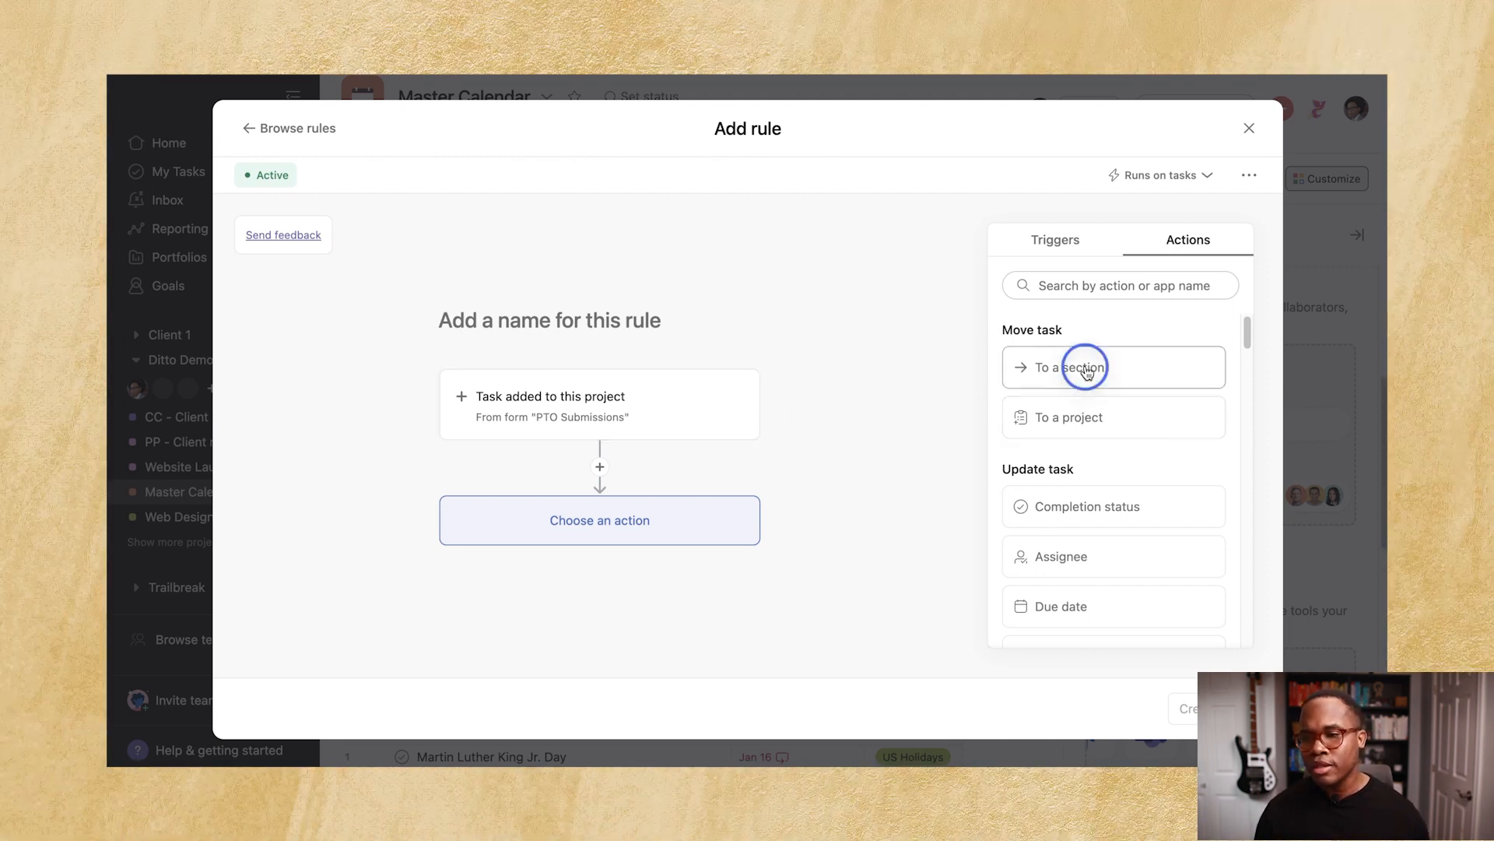
# Add a rule action that moves the task to the PTO section.
pyautogui.click(1086, 369)
pyautogui.click(583, 561)
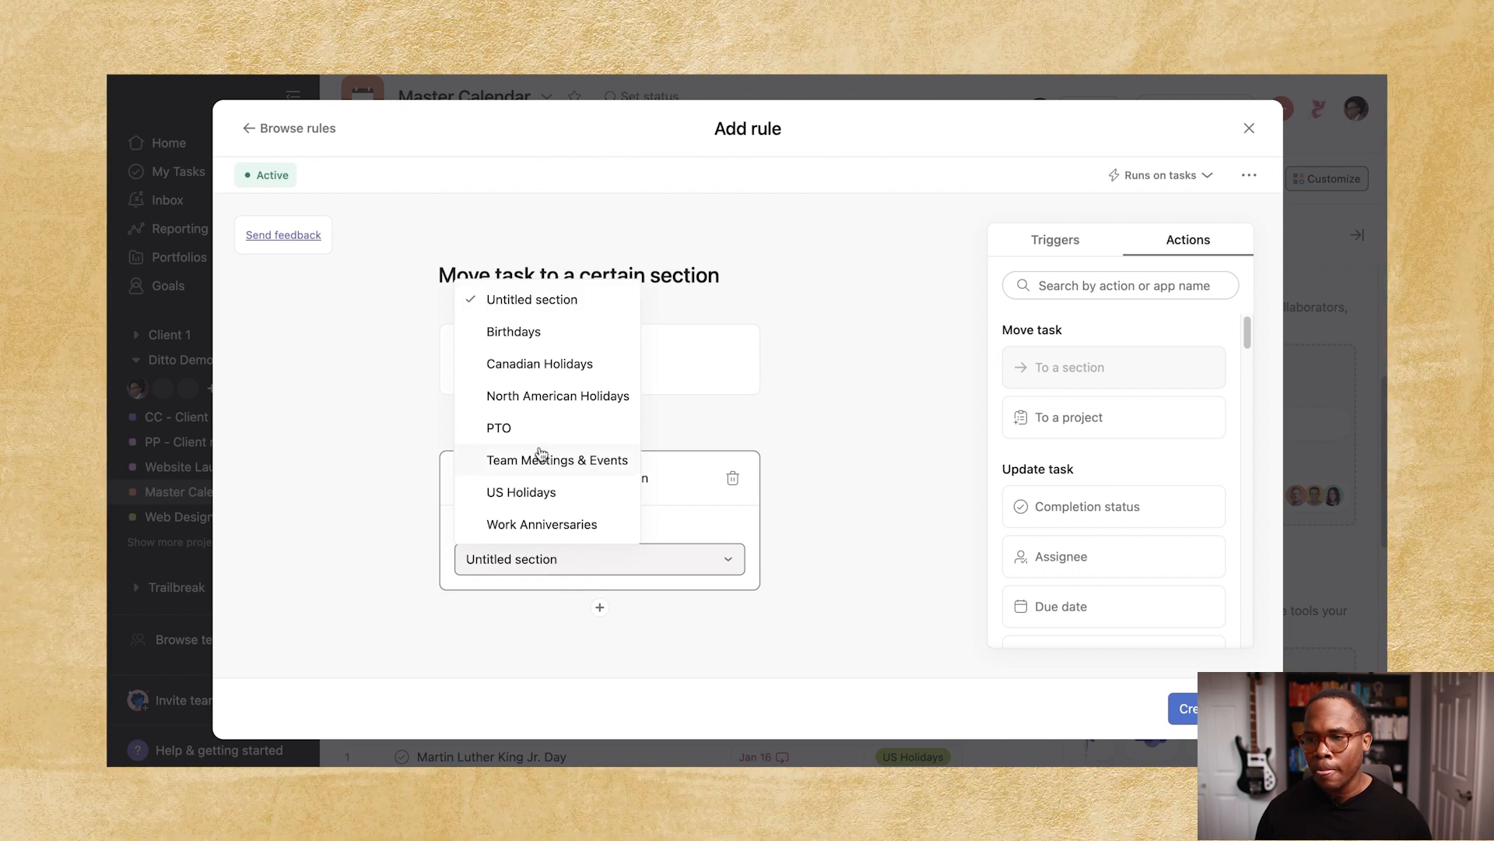
pyautogui.click(534, 433)
# Add a rule action that sets the Master Calendar Events field to PTO, and create the rule.
pyautogui.scroll(-5, 1121, 468)
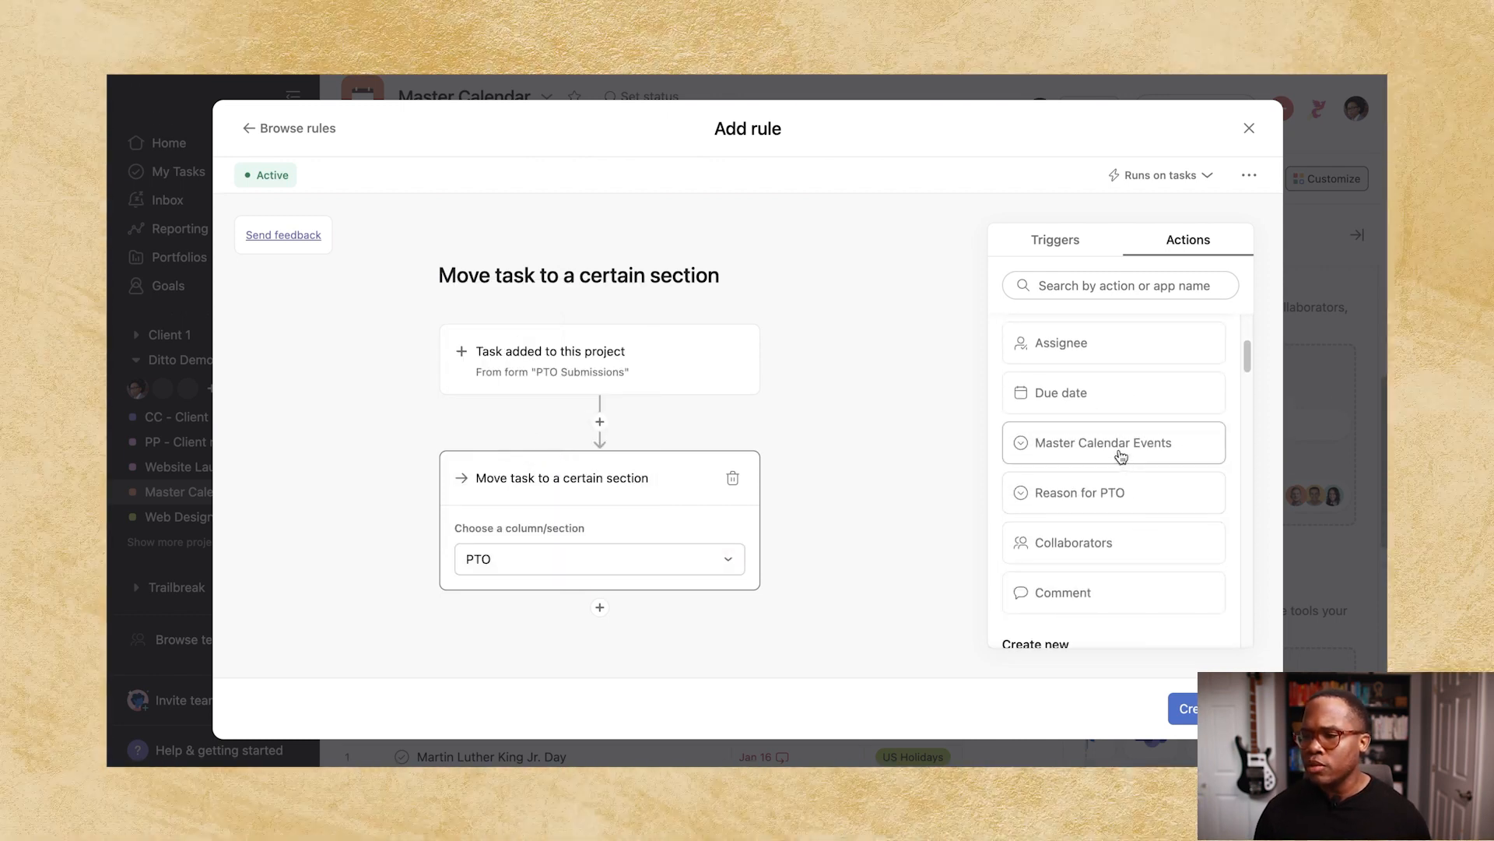
pyautogui.click(1119, 453)
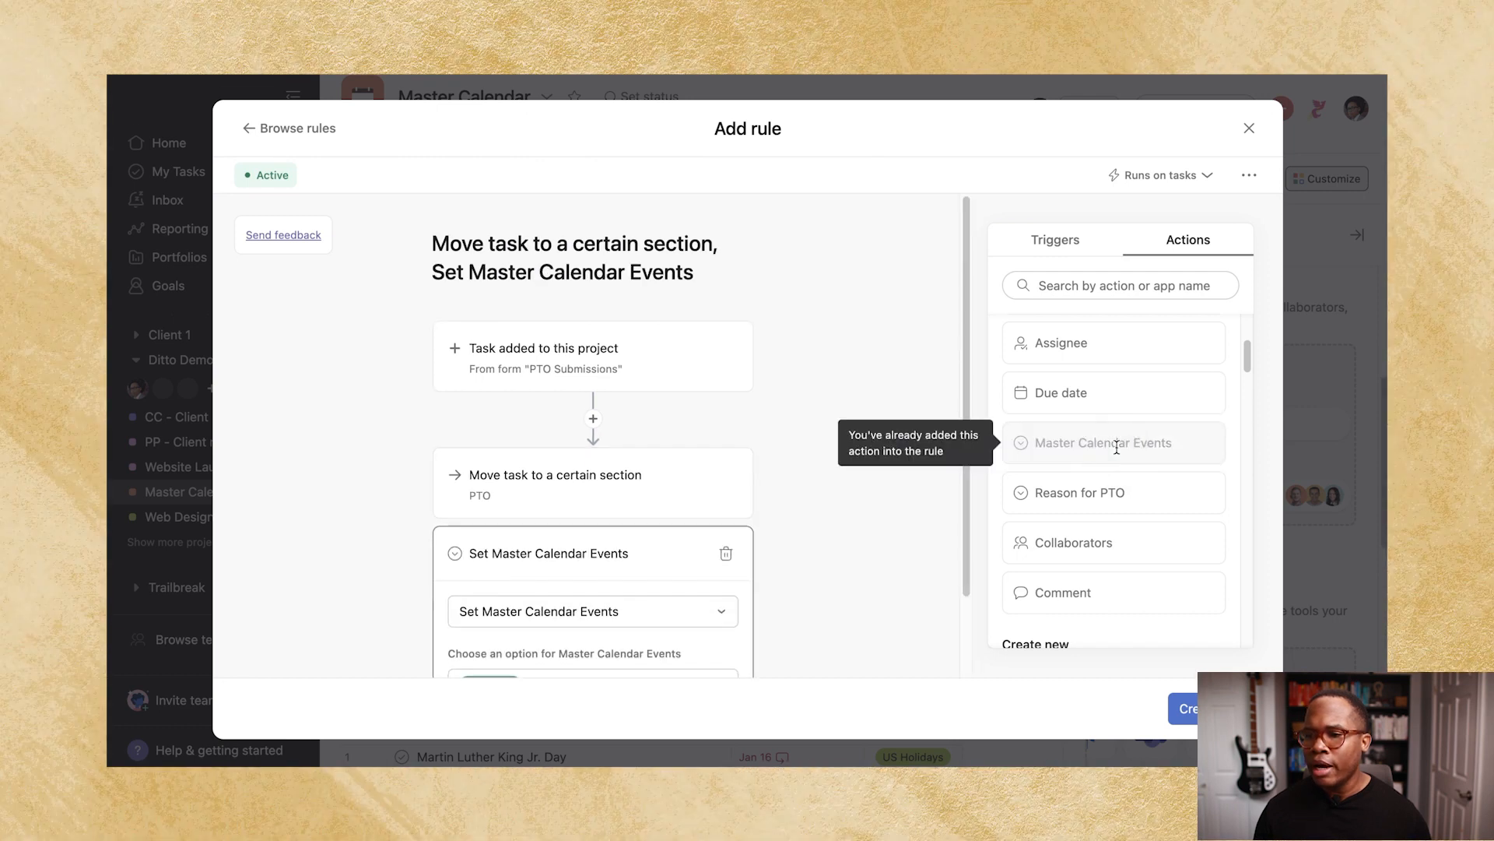
pyautogui.scroll(-2, 763, 547)
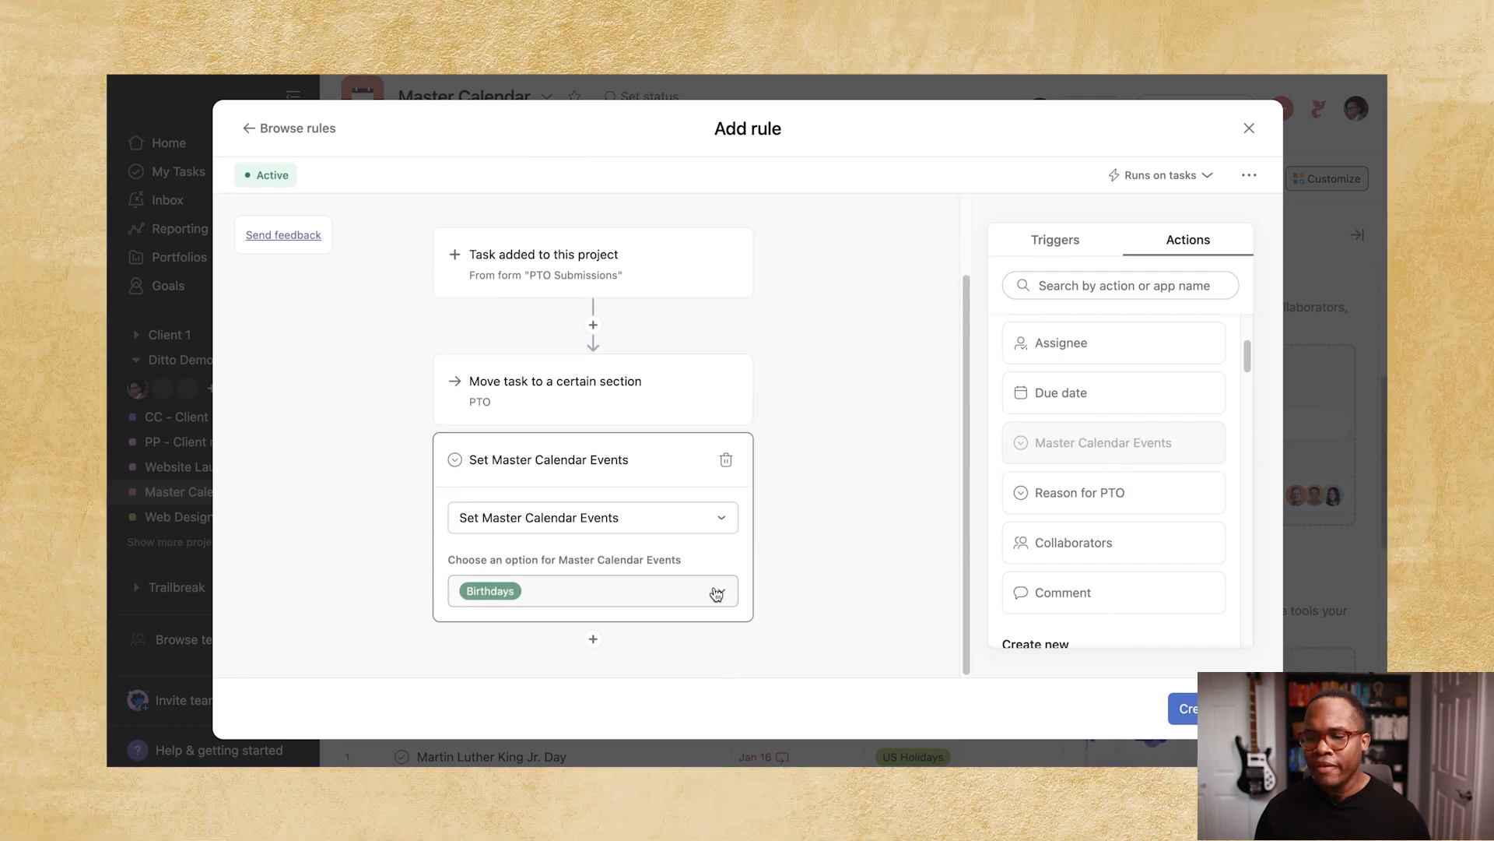
pyautogui.click(716, 593)
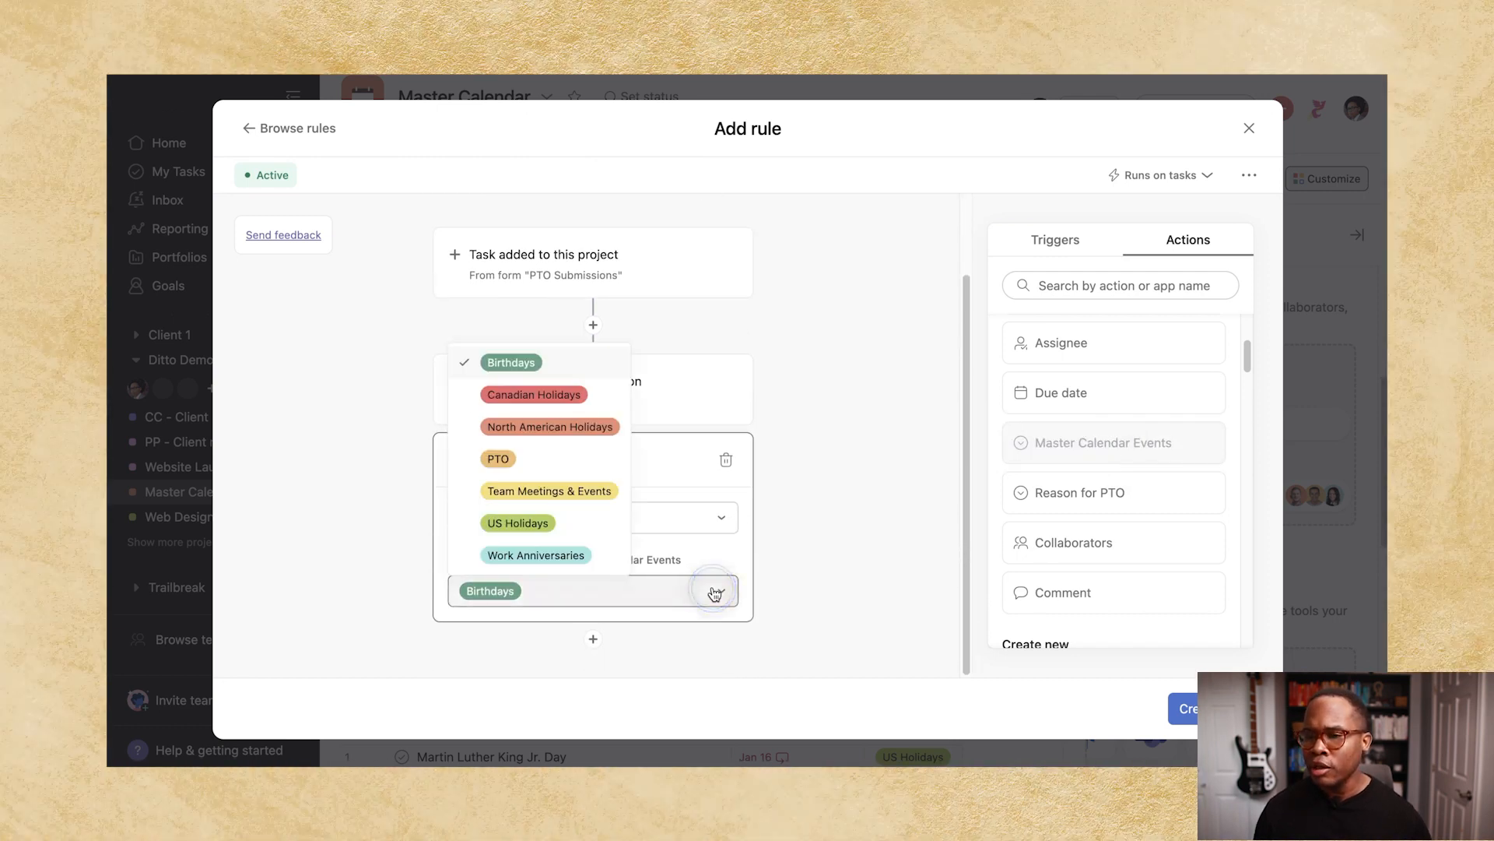
pyautogui.click(501, 460)
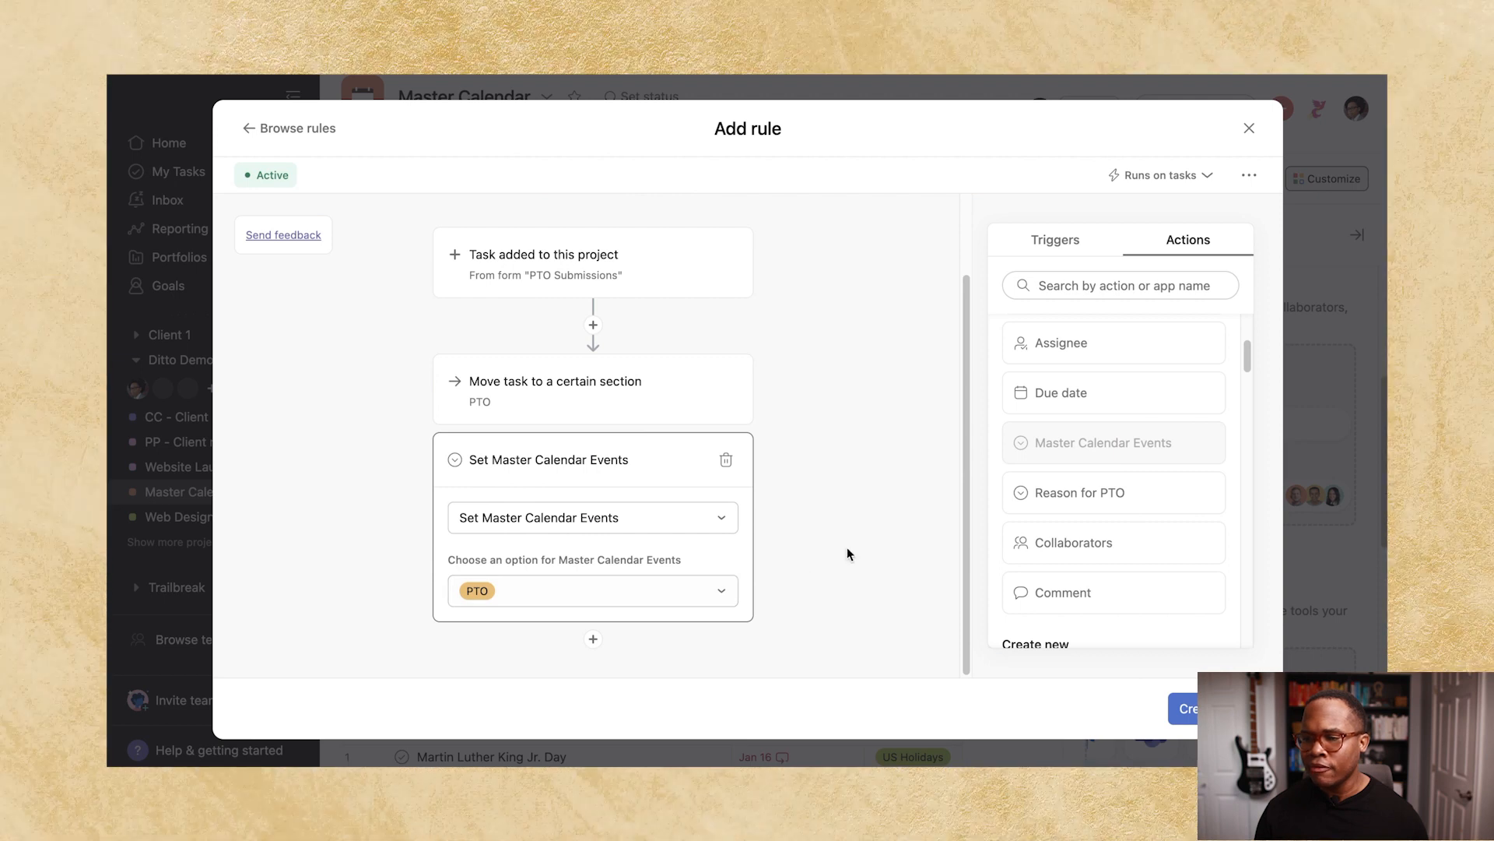
pyautogui.click(847, 548)
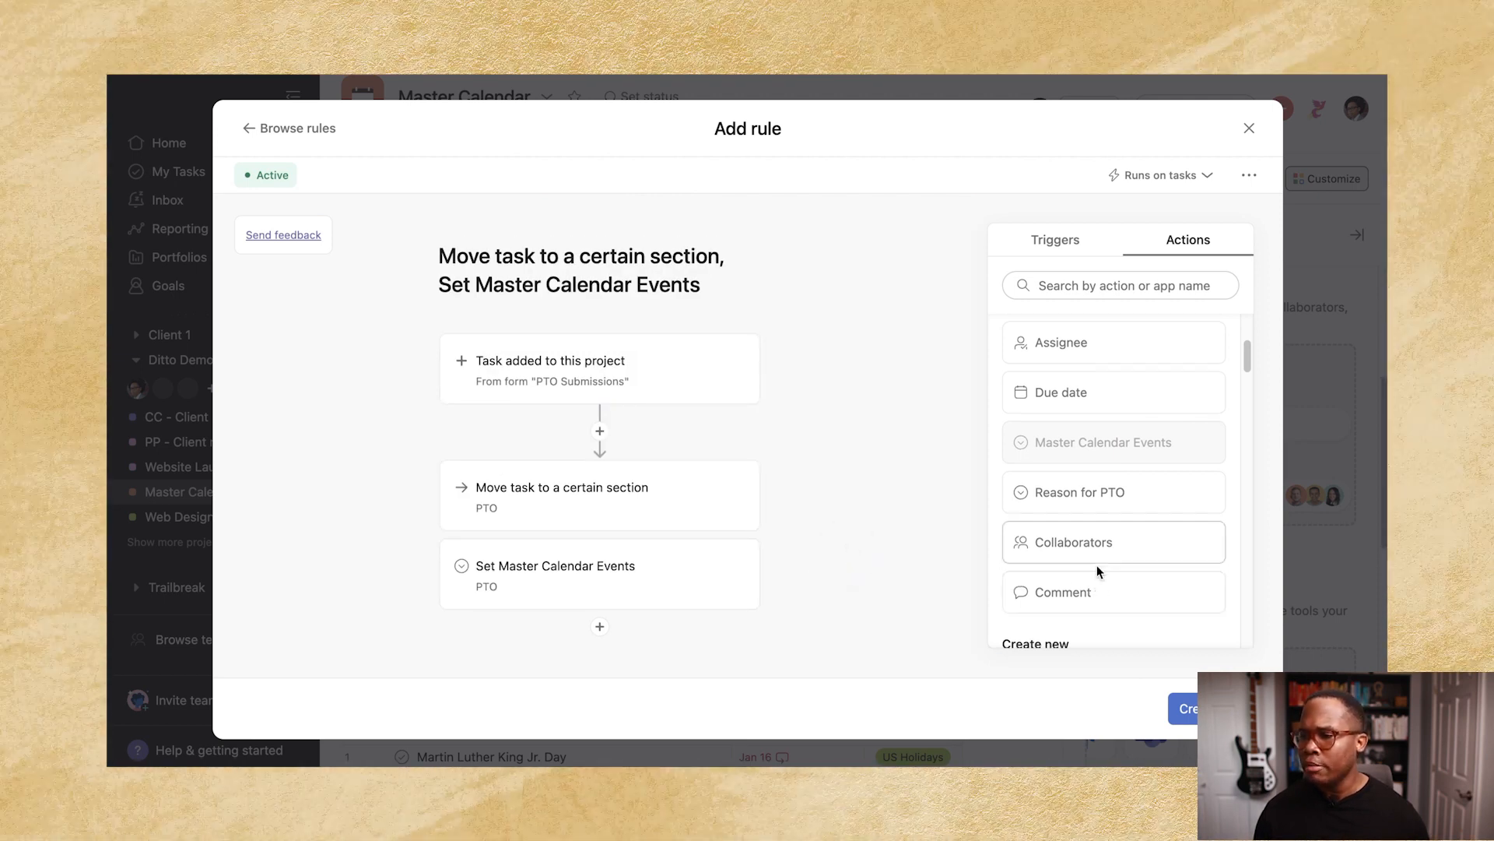
pyautogui.scroll(-2, 1097, 568)
pyautogui.click(1190, 709)
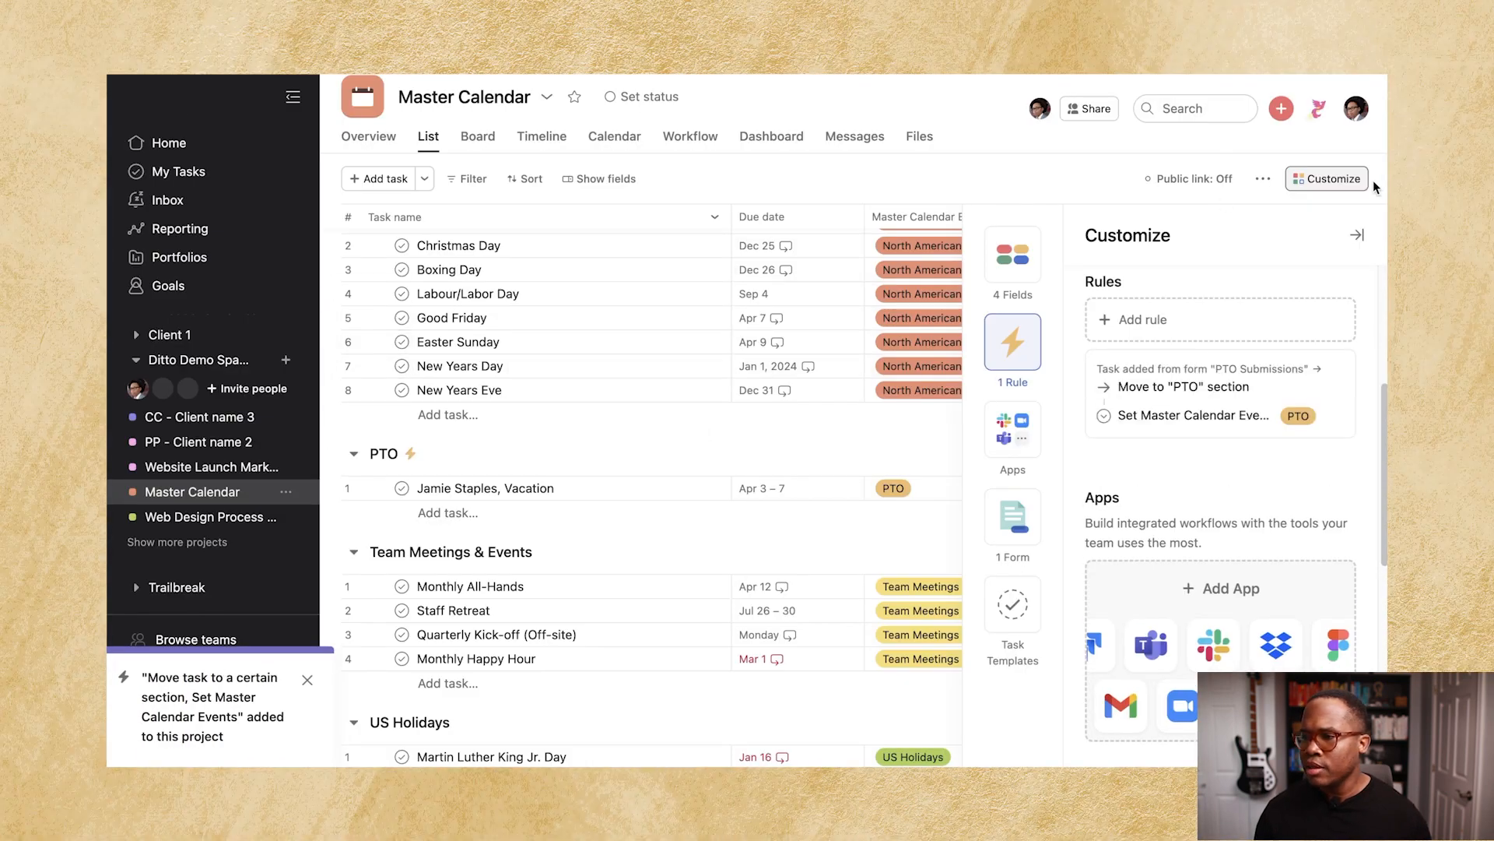
# Open the project's PTO Submissions form in its fillable view.
pyautogui.click(1358, 178)
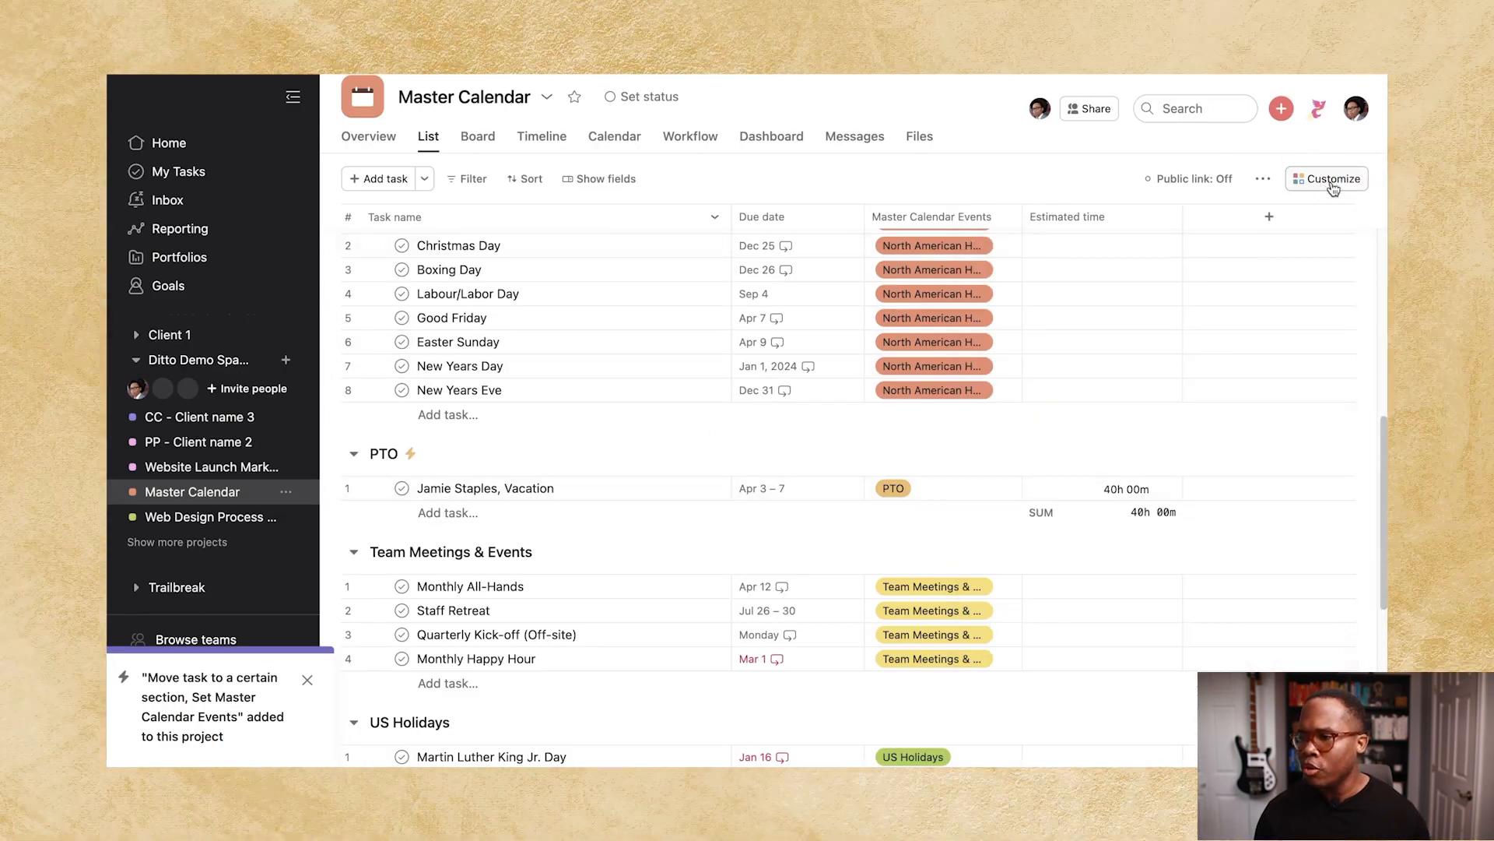
pyautogui.click(1327, 178)
pyautogui.click(1012, 428)
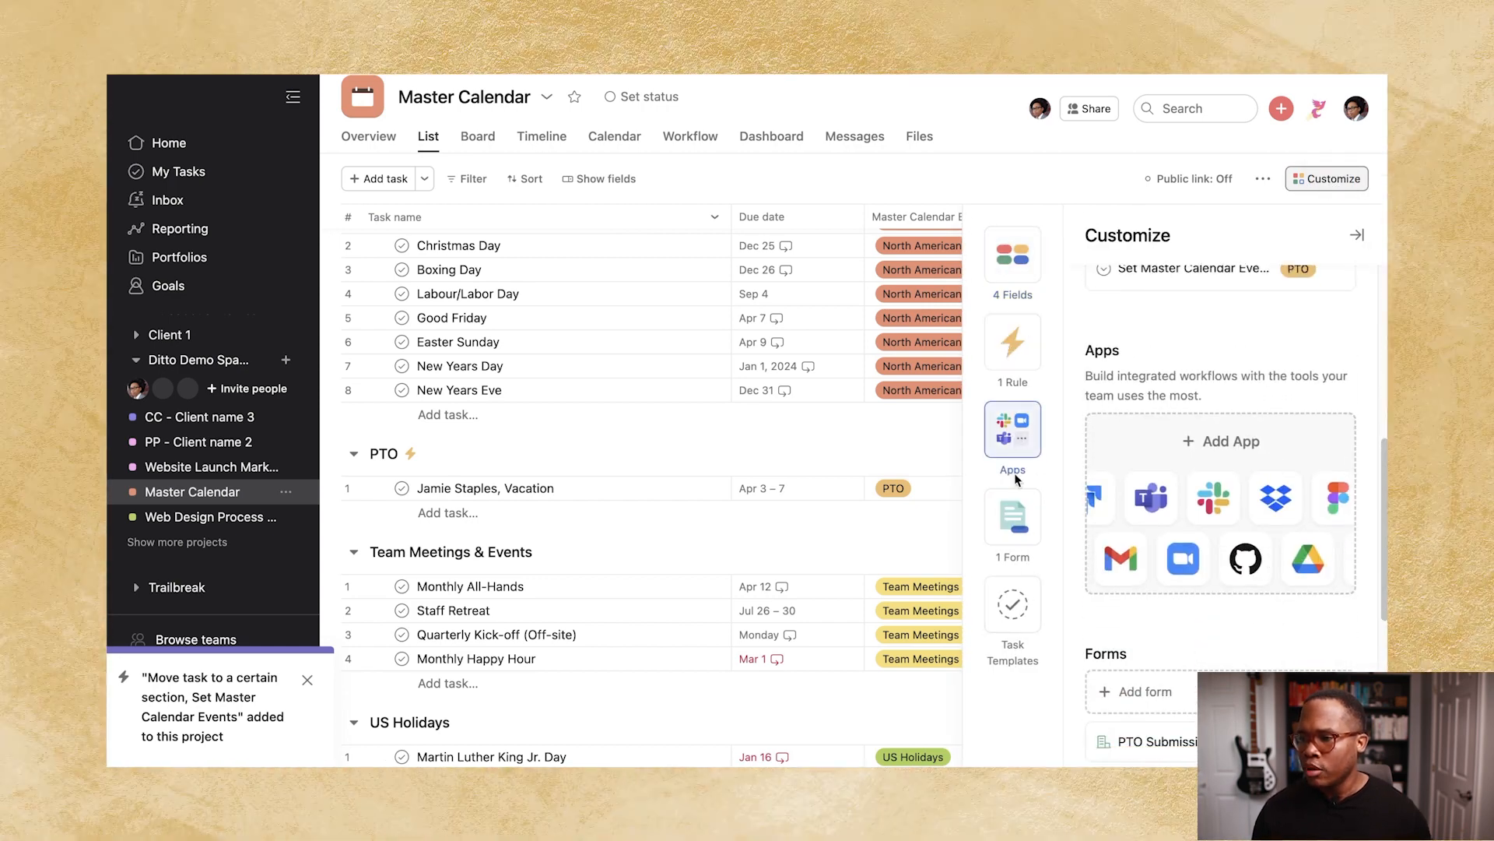
pyautogui.click(1013, 516)
pyautogui.click(1261, 366)
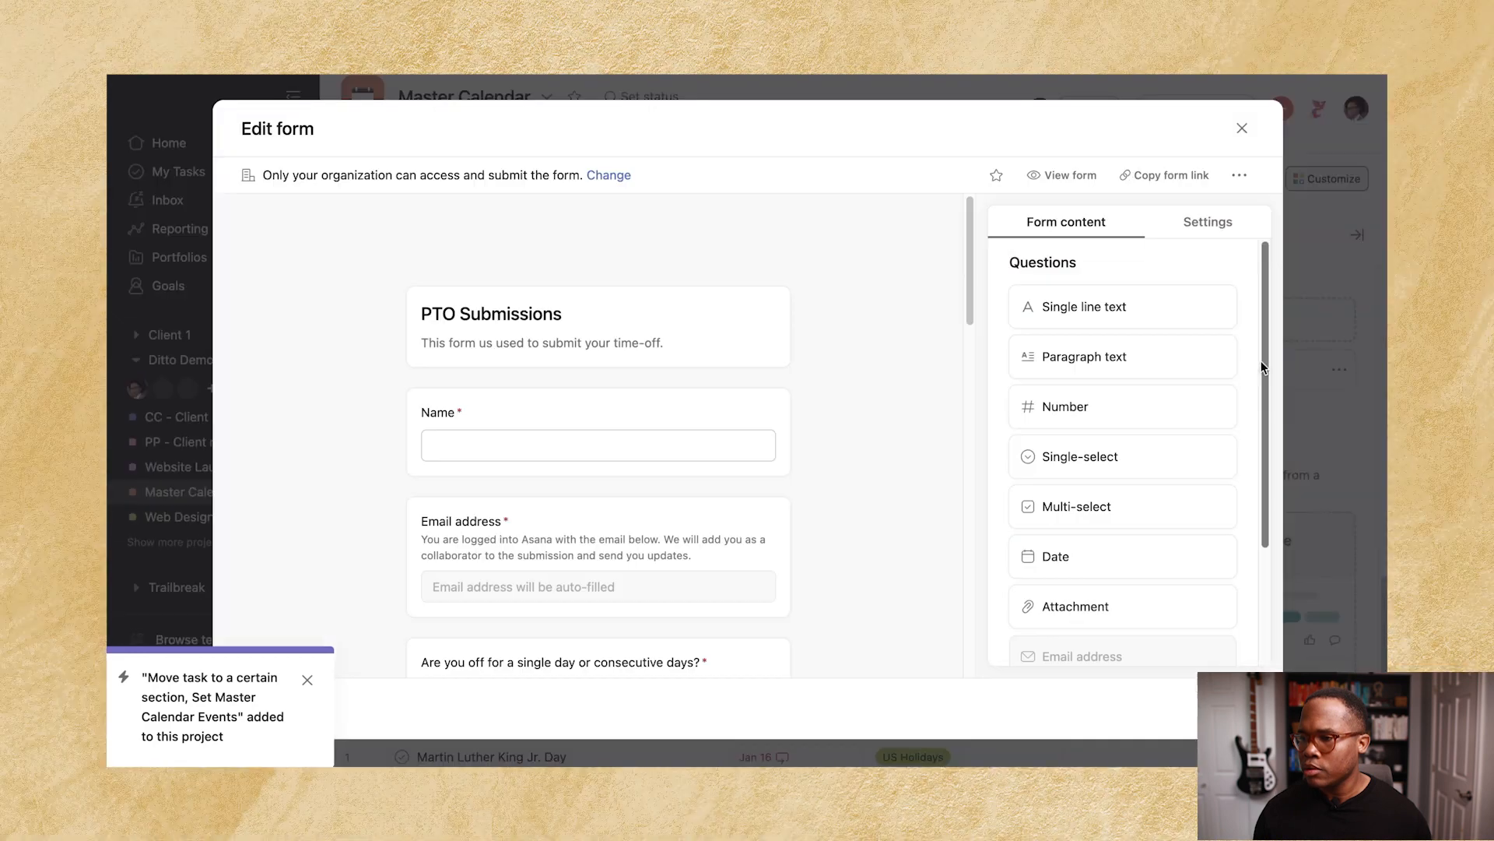
pyautogui.click(1057, 179)
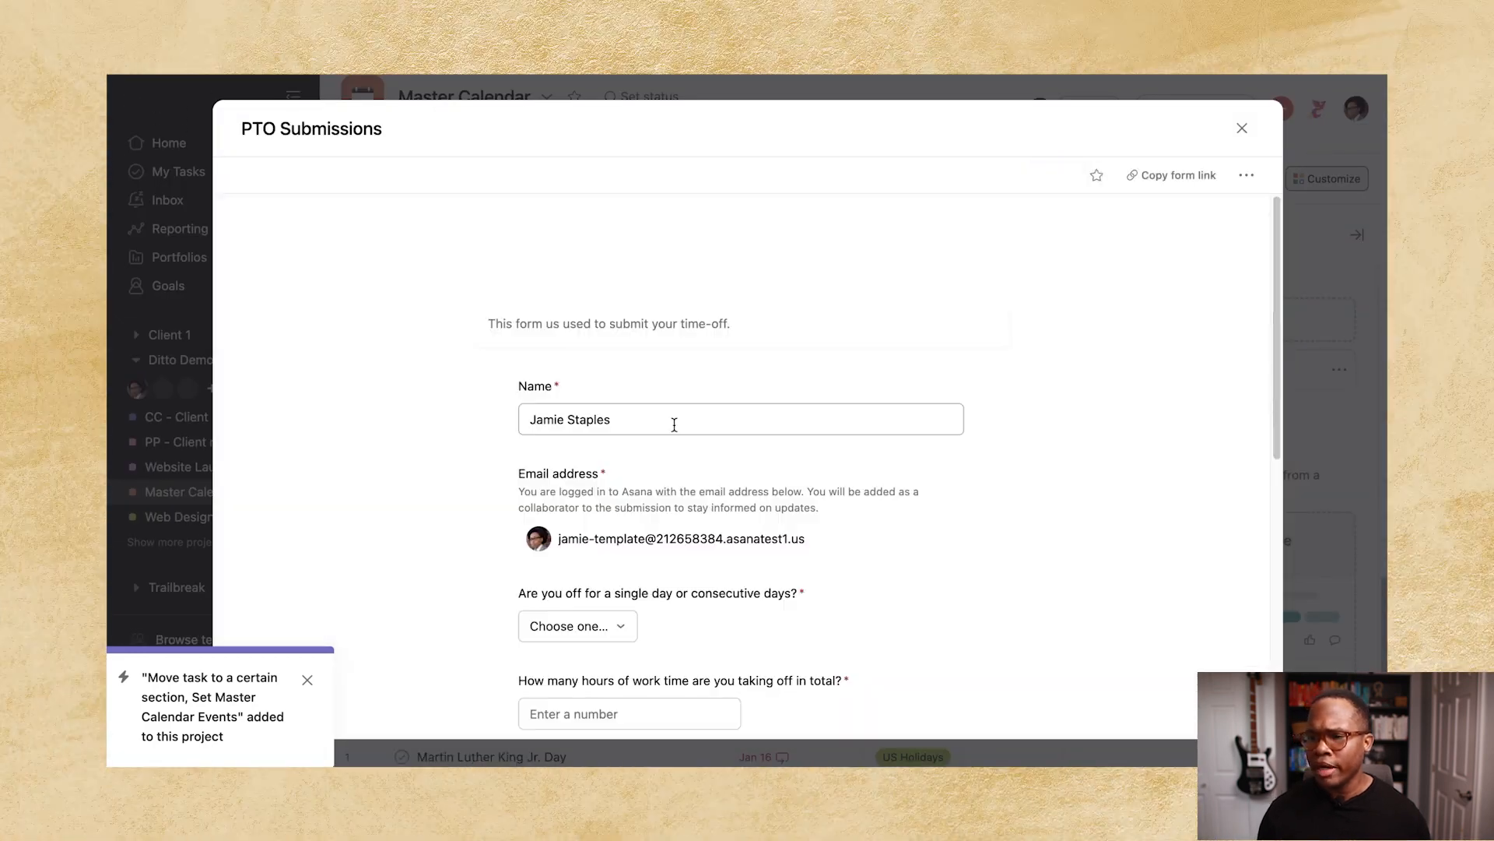
# Fill in the PTO form with Single Day, the date Mar 7, and 8 hours of work time off.
pyautogui.scroll(-3, 607, 450)
pyautogui.click(579, 391)
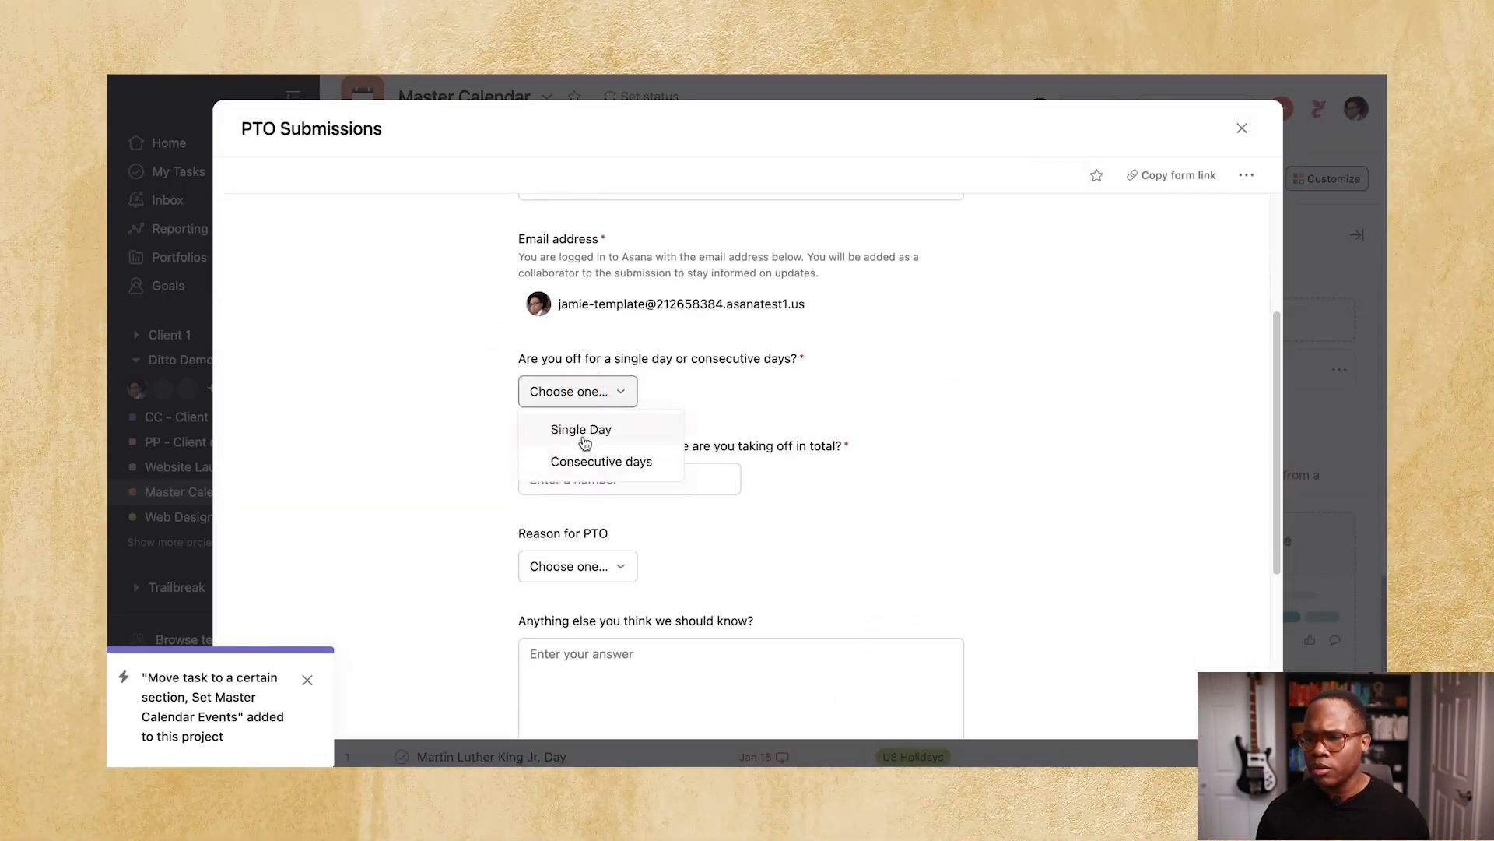
pyautogui.click(586, 429)
pyautogui.click(578, 476)
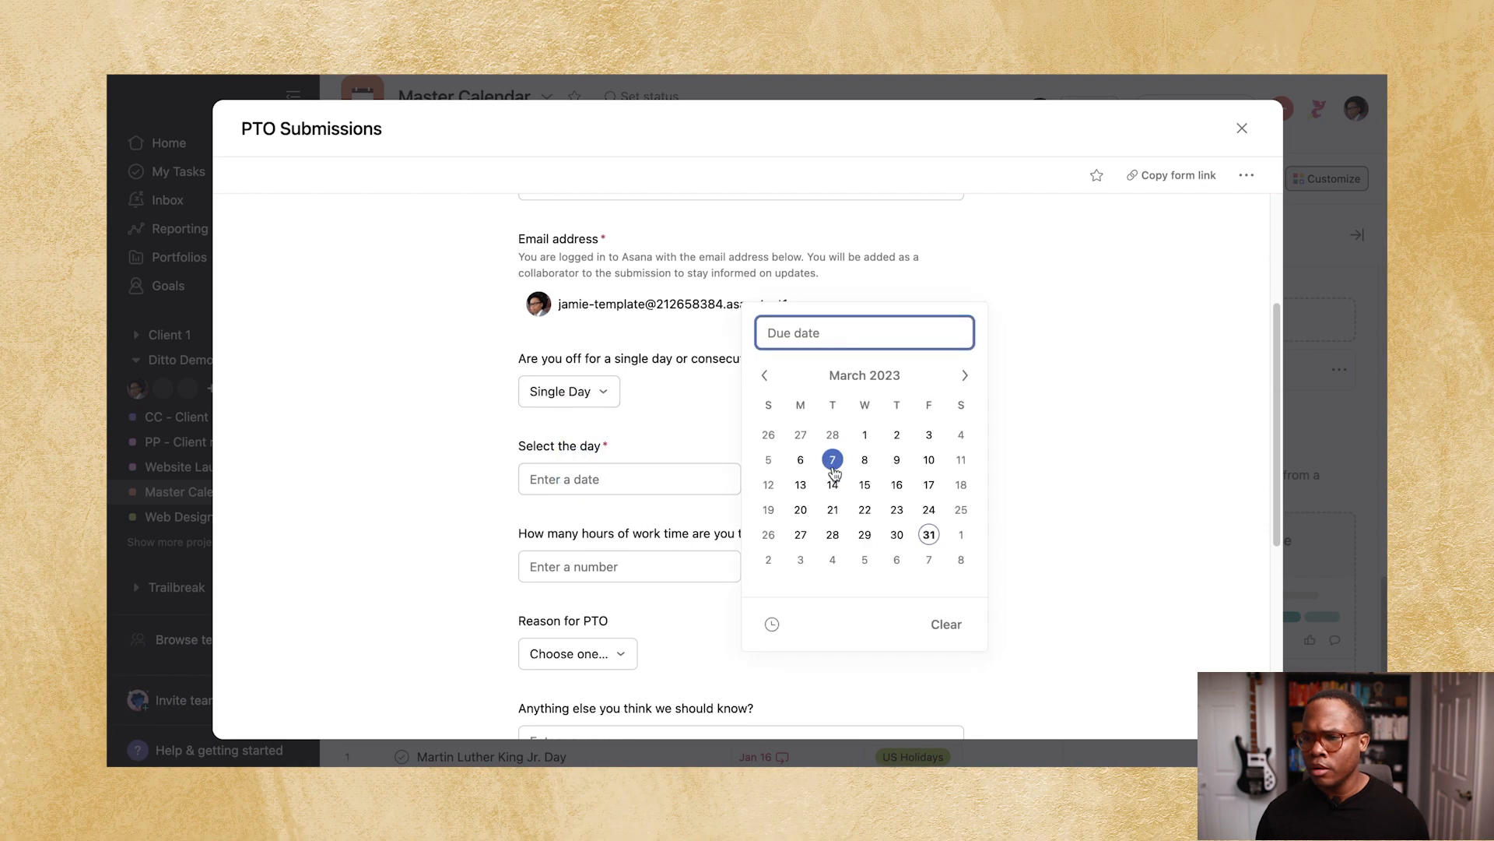
pyautogui.click(835, 456)
pyautogui.click(551, 568)
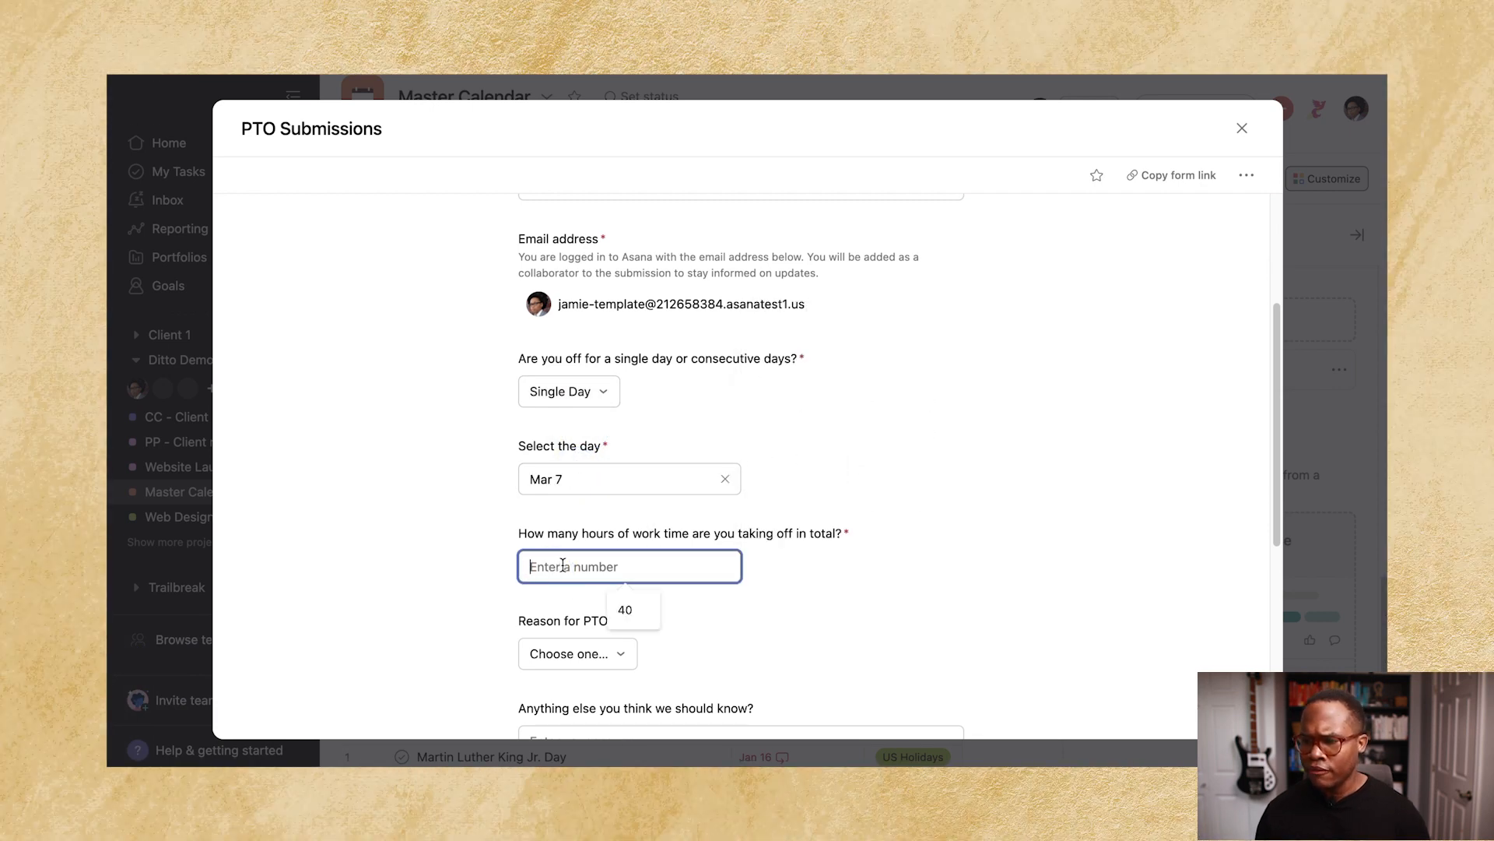
pyautogui.write('8')
pyautogui.click(443, 604)
# Choose Appointment as the reason for PTO, enter "jkhjkg,jhhk" as the additional note, and submit the form.
pyautogui.scroll(-4, 561, 573)
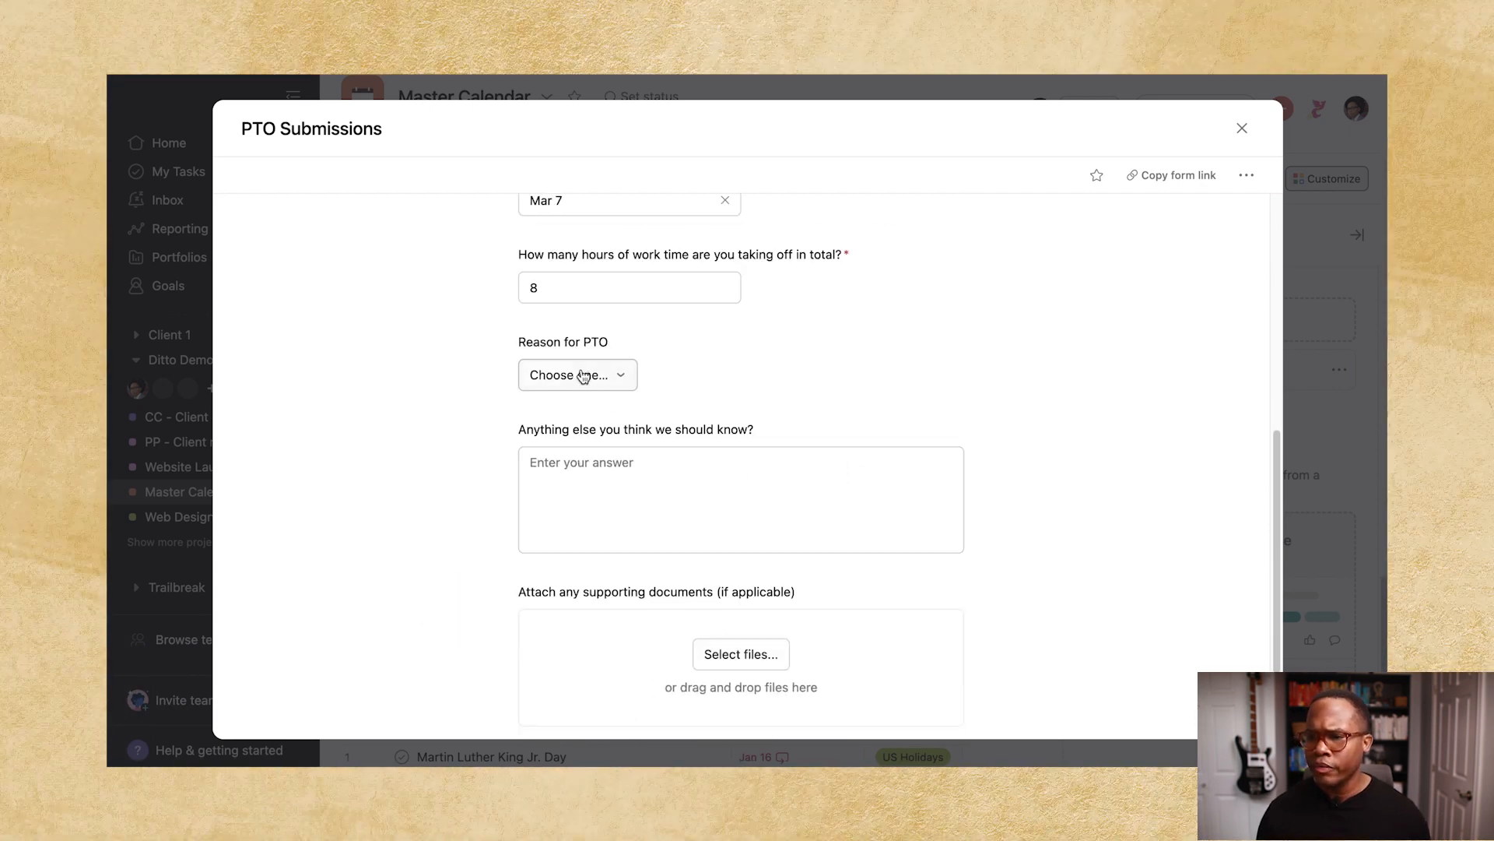
pyautogui.click(577, 374)
pyautogui.click(590, 509)
pyautogui.click(619, 477)
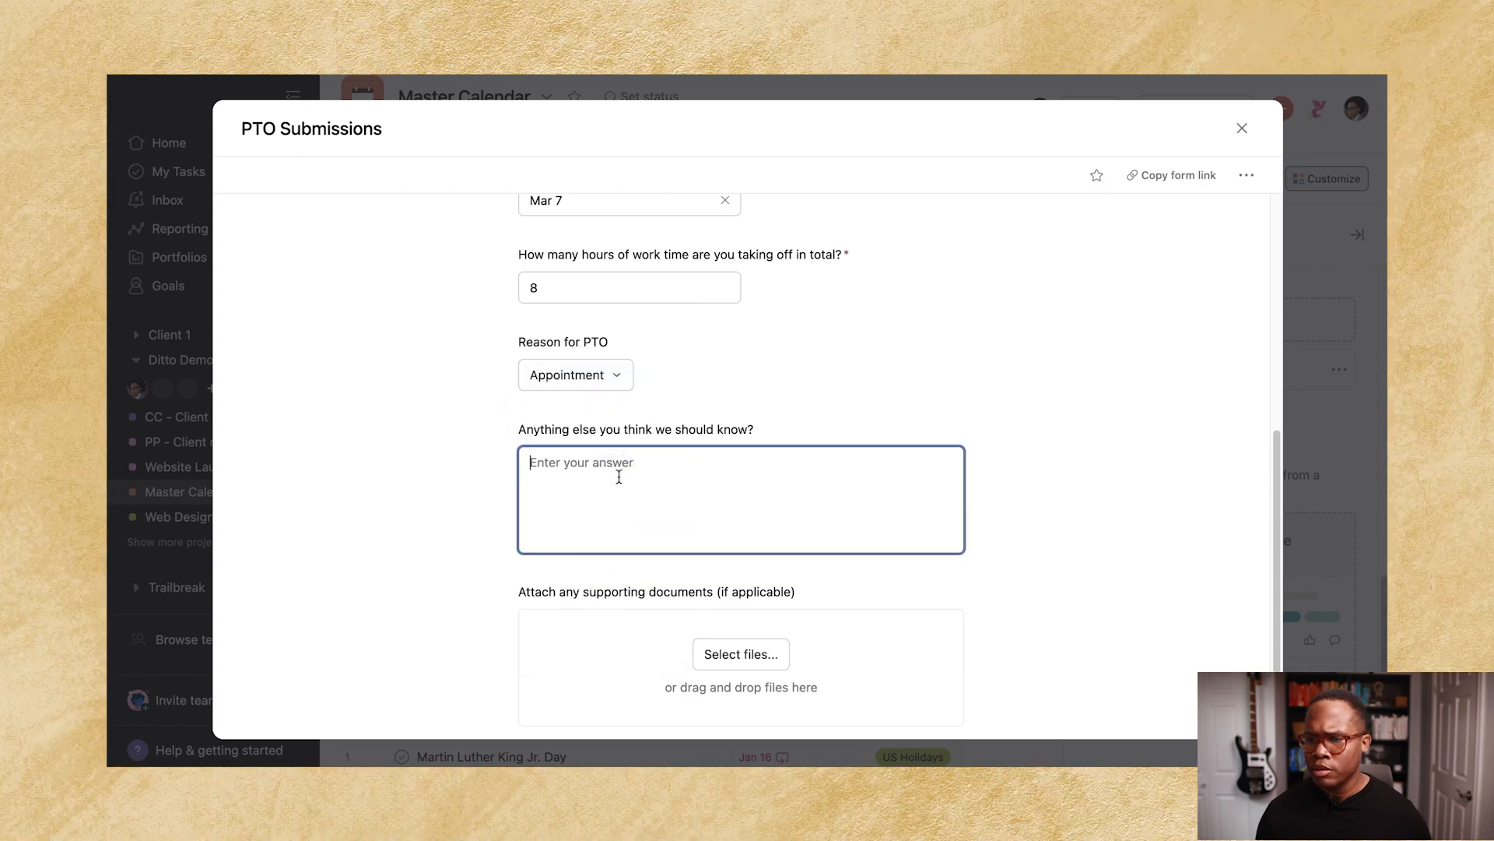
pyautogui.write('jkhjkg,jhkj')
pyautogui.scroll(-2, 673, 525)
pyautogui.click(552, 647)
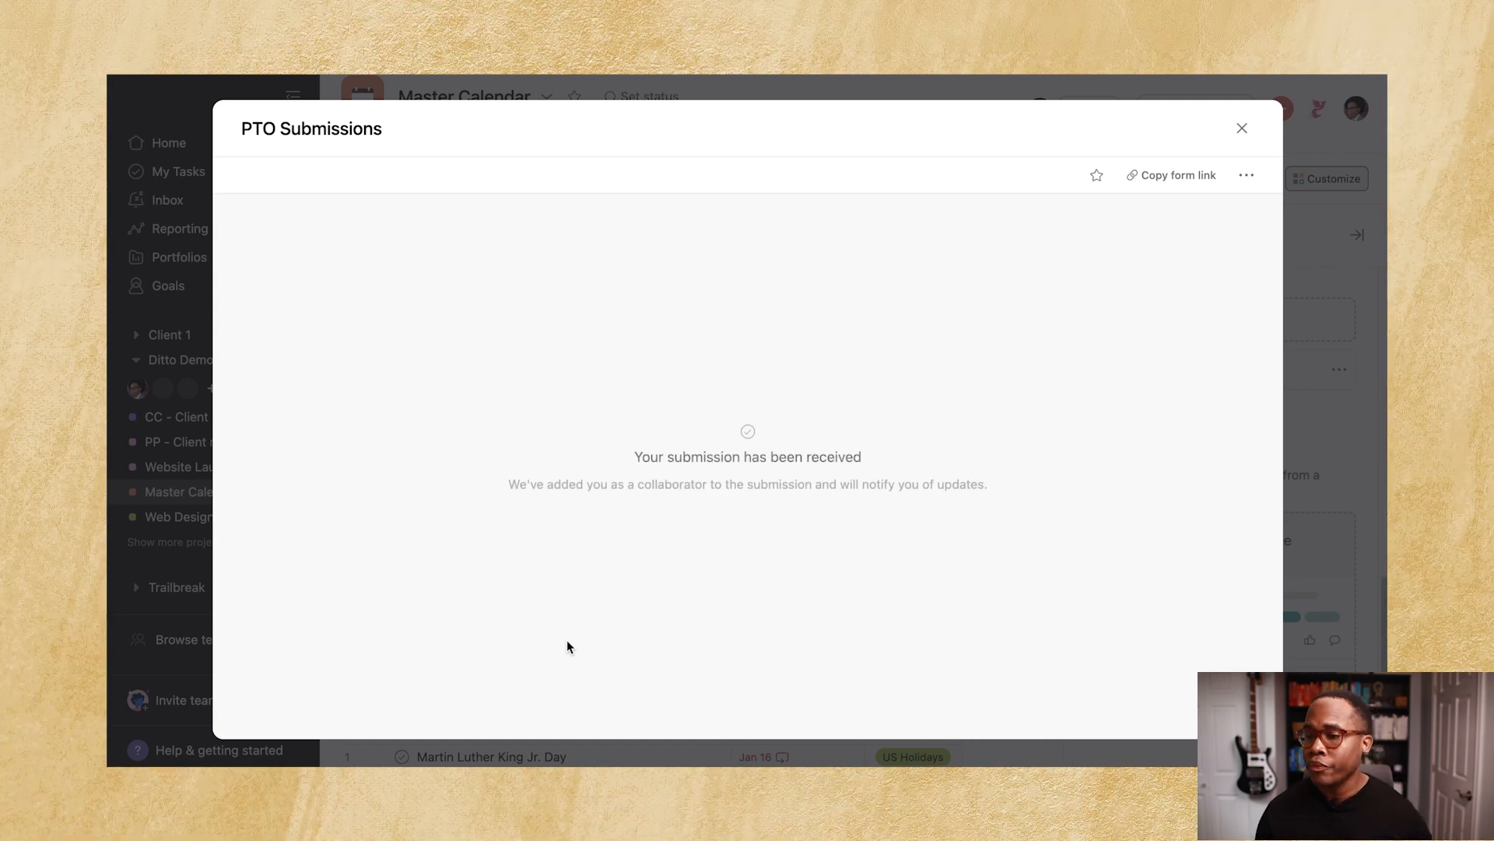
pyautogui.click(1242, 128)
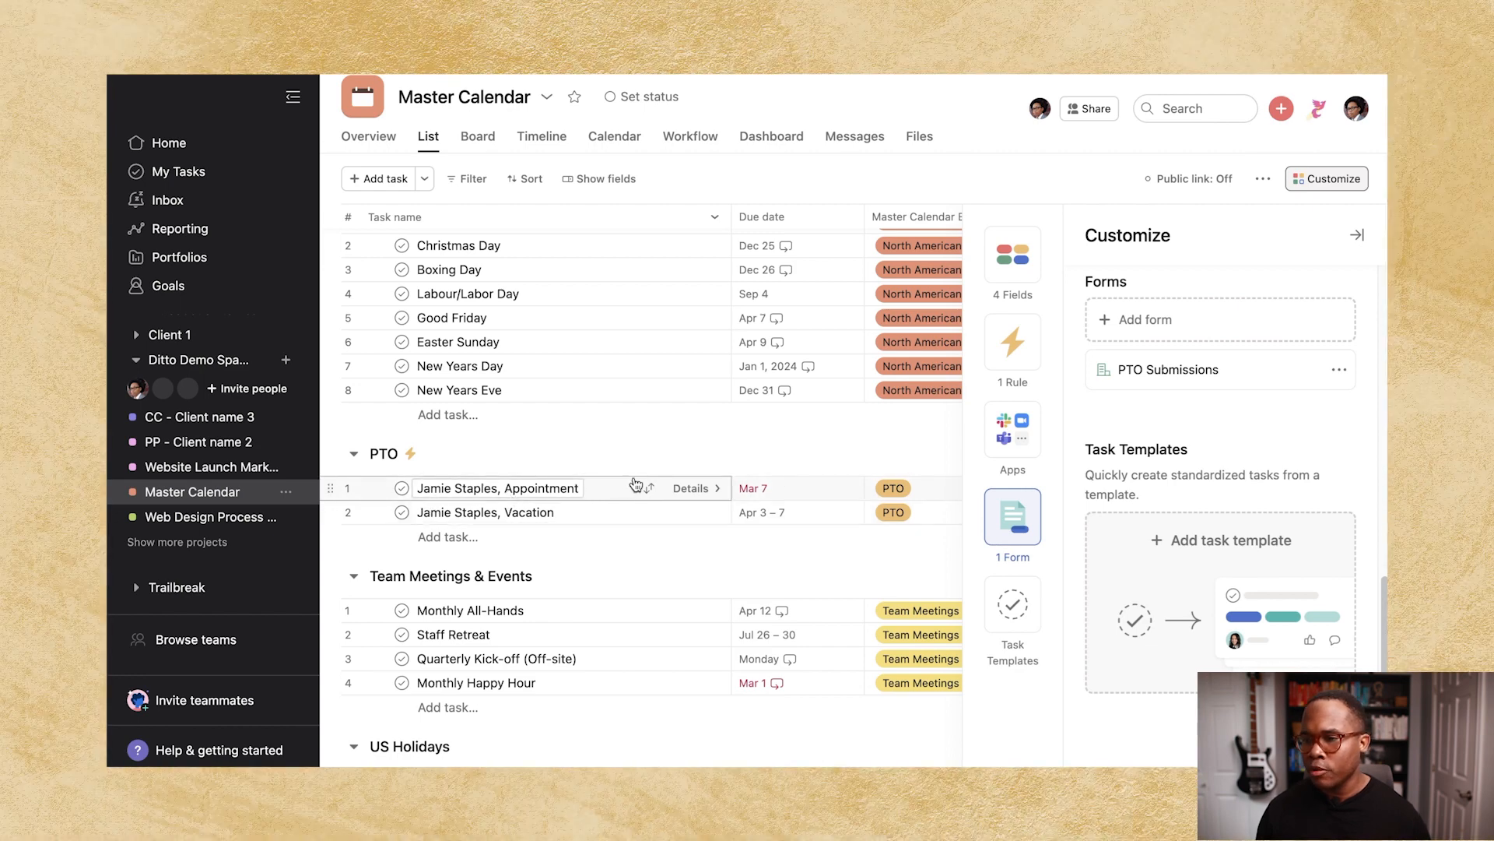
# Set the submitted appointment task's estimated time to 8:00 and review the form answers in its description.
pyautogui.click(611, 501)
pyautogui.scroll(-4, 1086, 503)
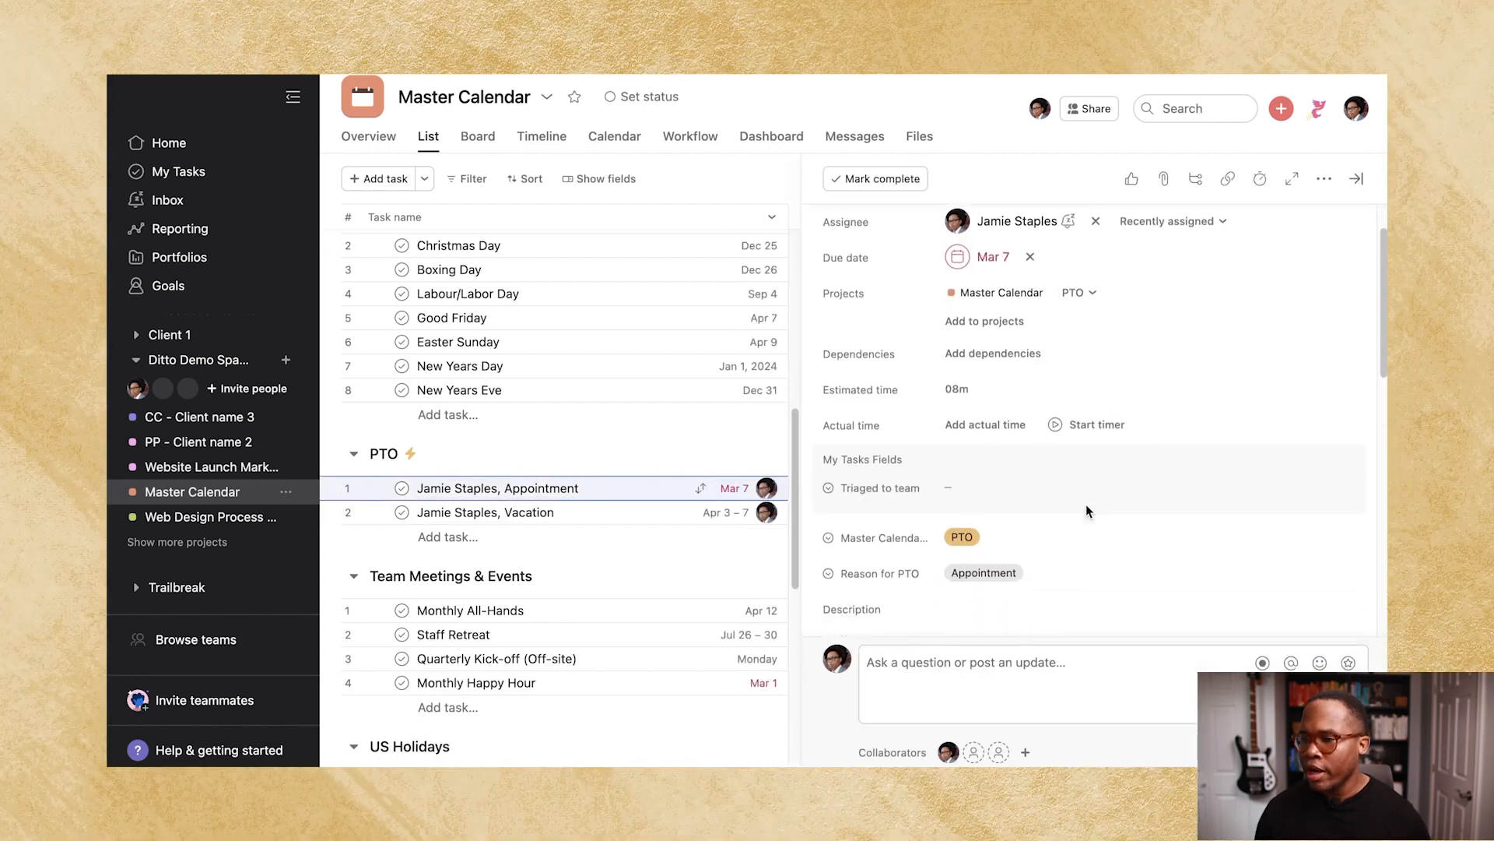
pyautogui.click(970, 295)
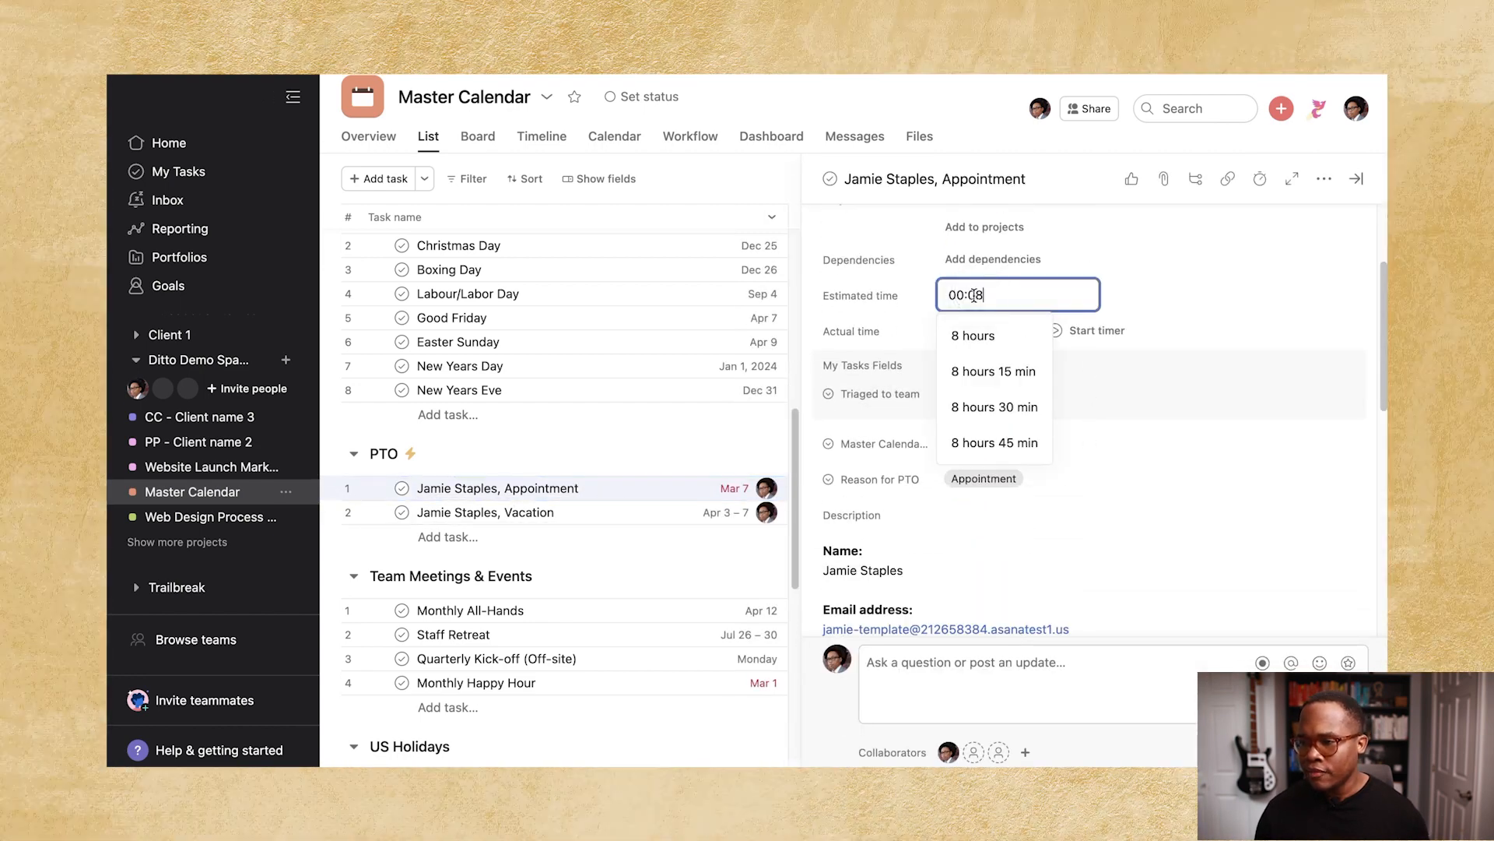
pyautogui.press('super+a')
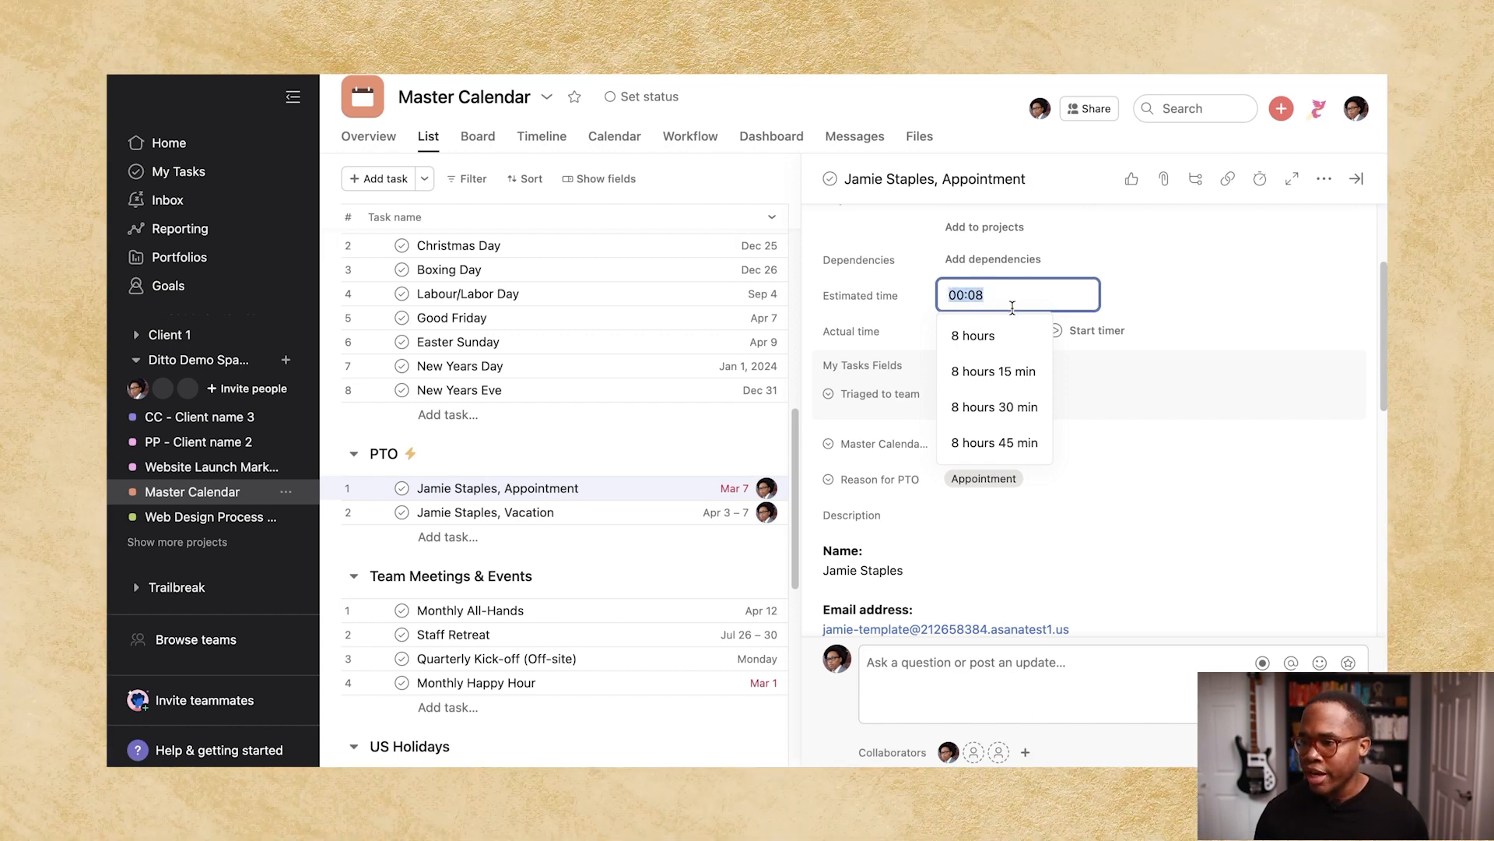
pyautogui.write('8:00')
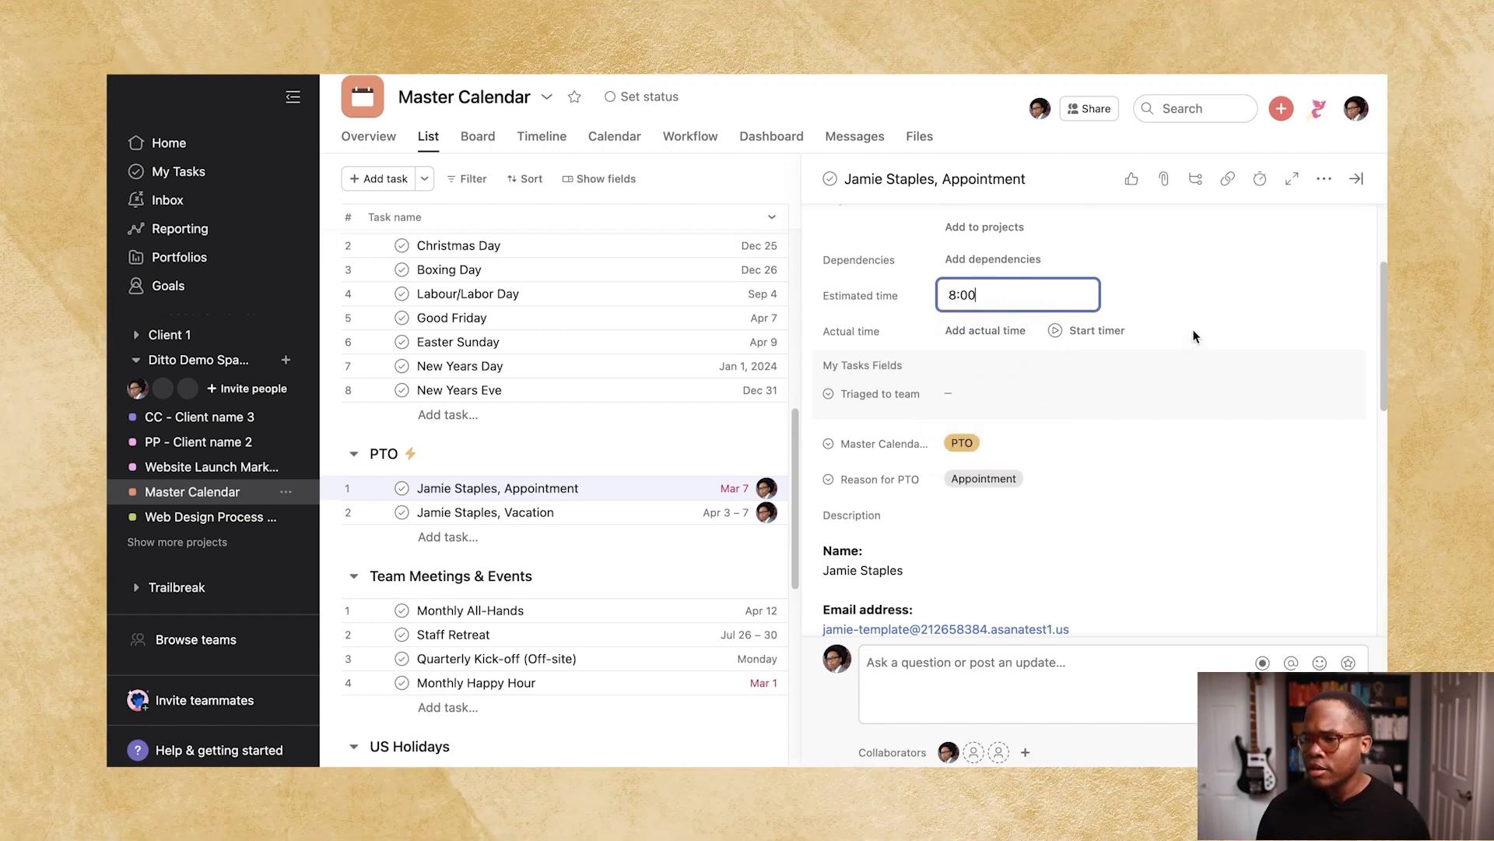
pyautogui.click(1192, 337)
pyautogui.scroll(-6, 1172, 417)
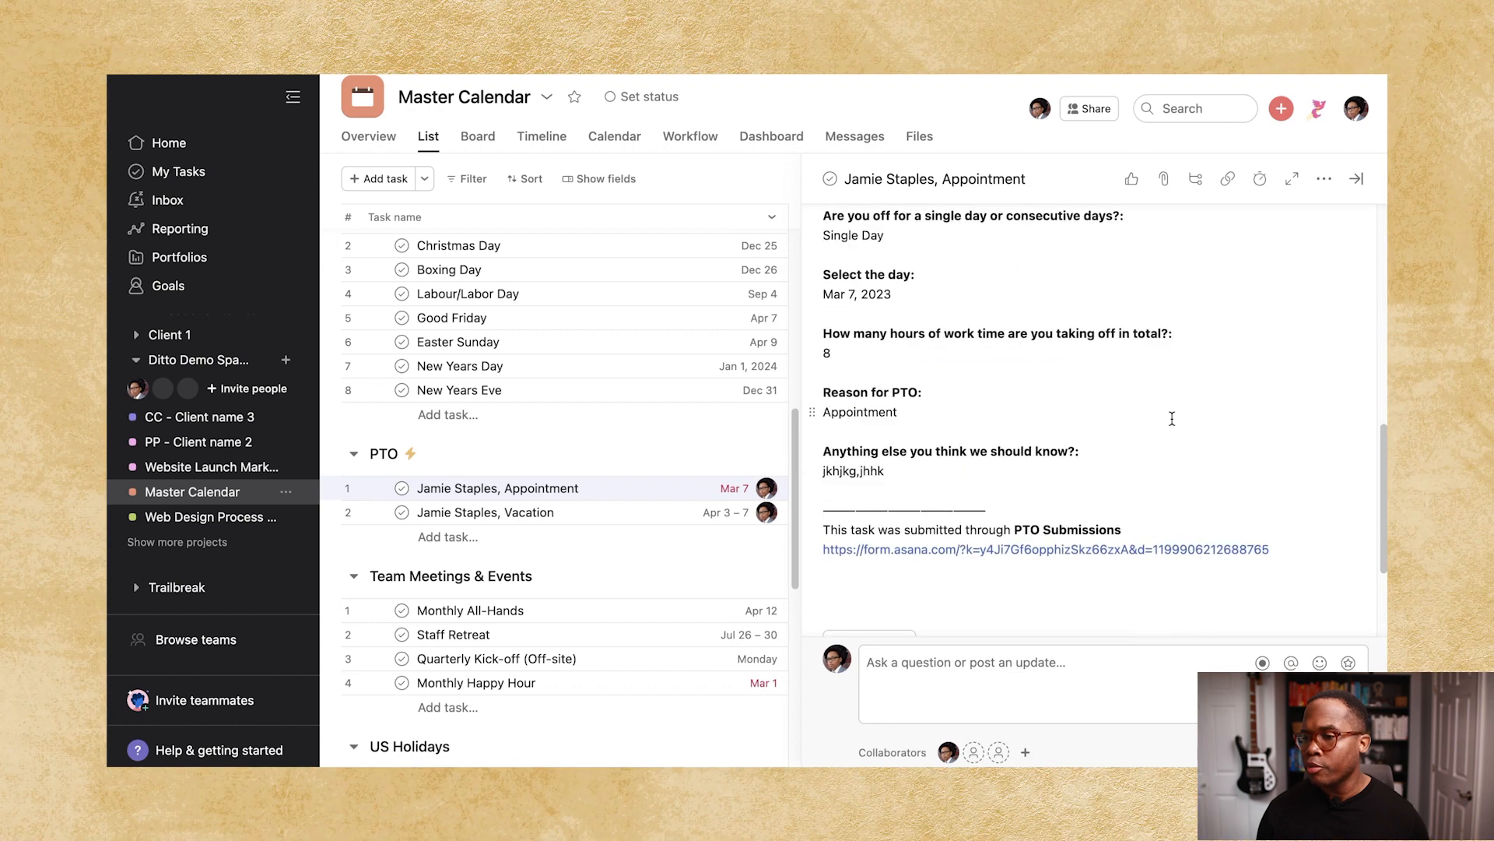
pyautogui.scroll(-3, 1173, 418)
pyautogui.scroll(10, 1170, 419)
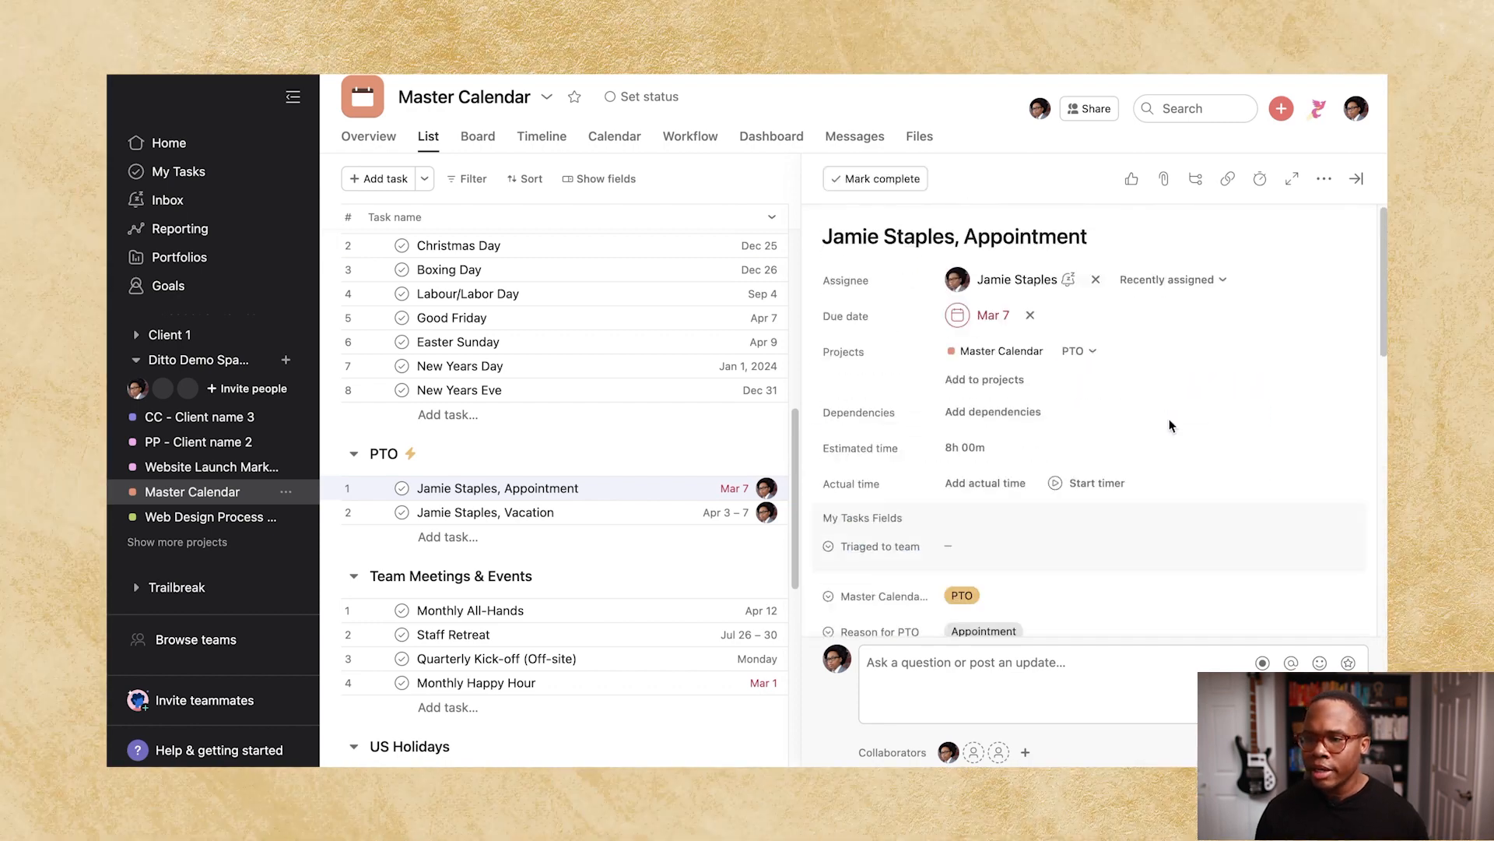
pyautogui.click(1356, 178)
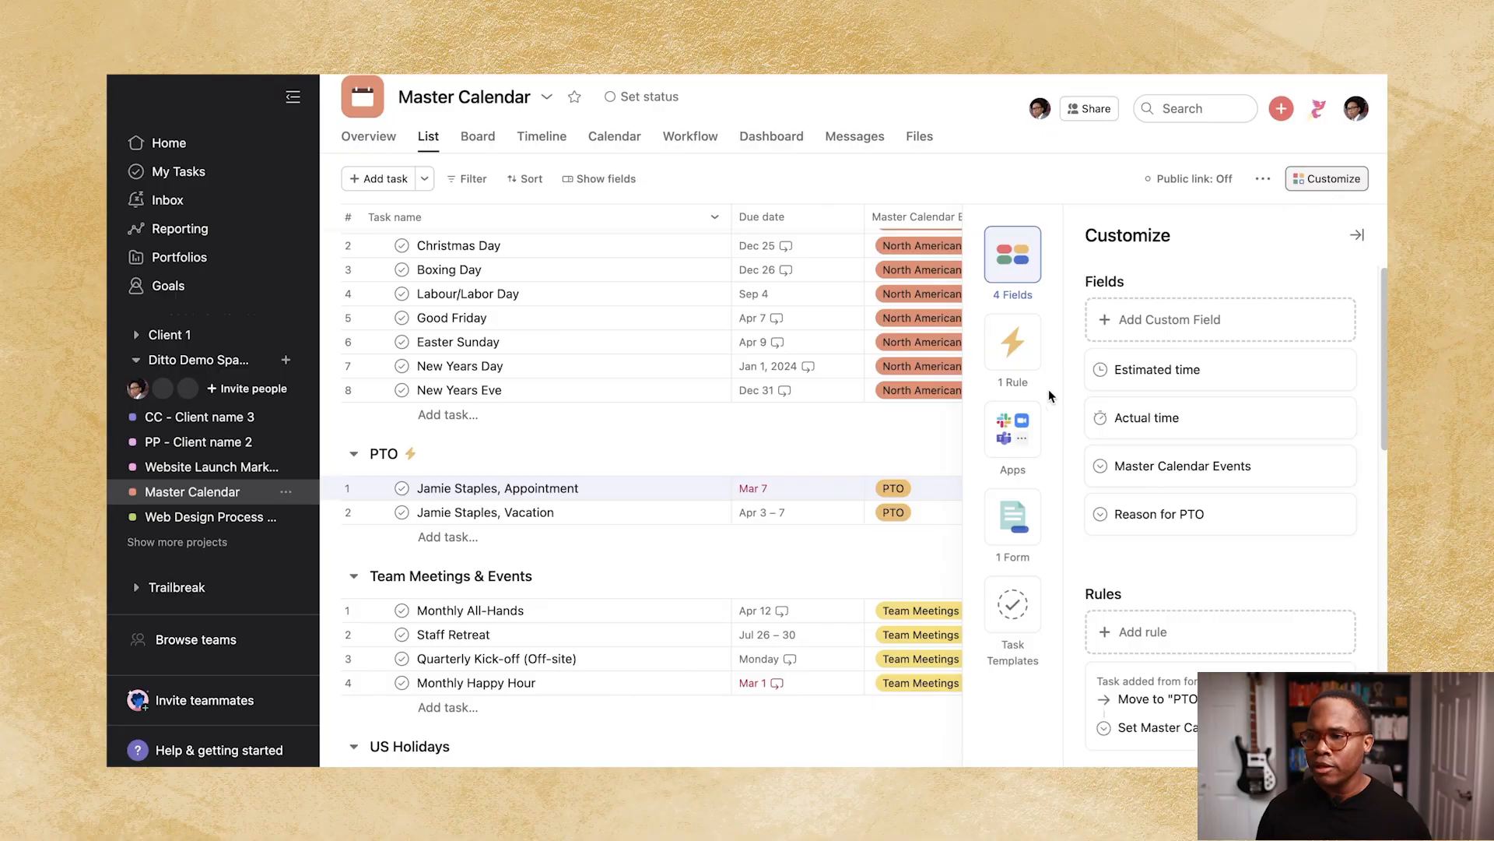
# Edit the PTO submissions rule to add an approval subtask named "Approve time off request in parent task".
pyautogui.click(1014, 350)
pyautogui.click(1288, 387)
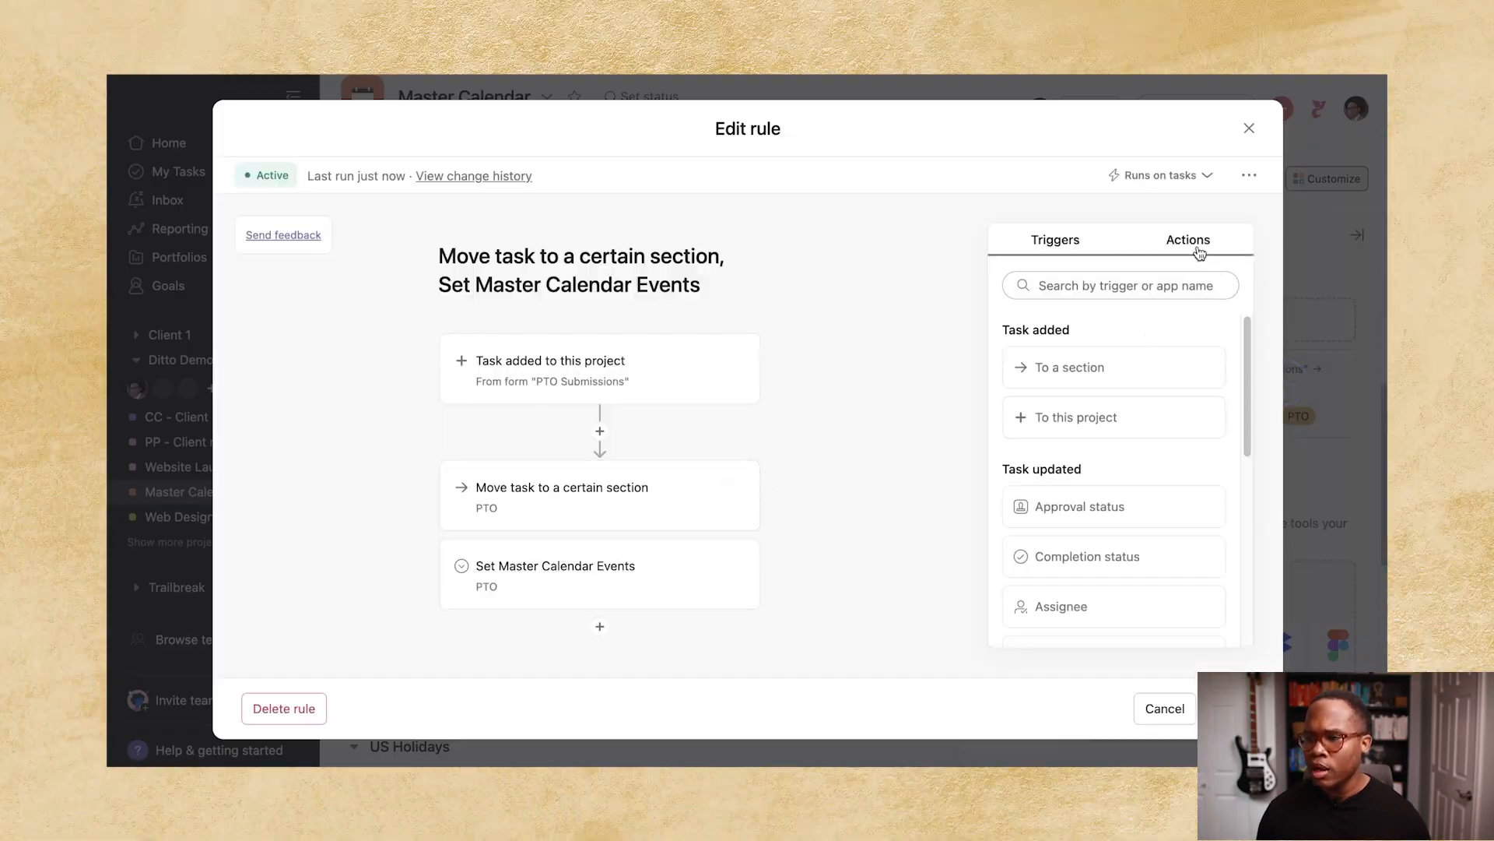
pyautogui.click(1198, 249)
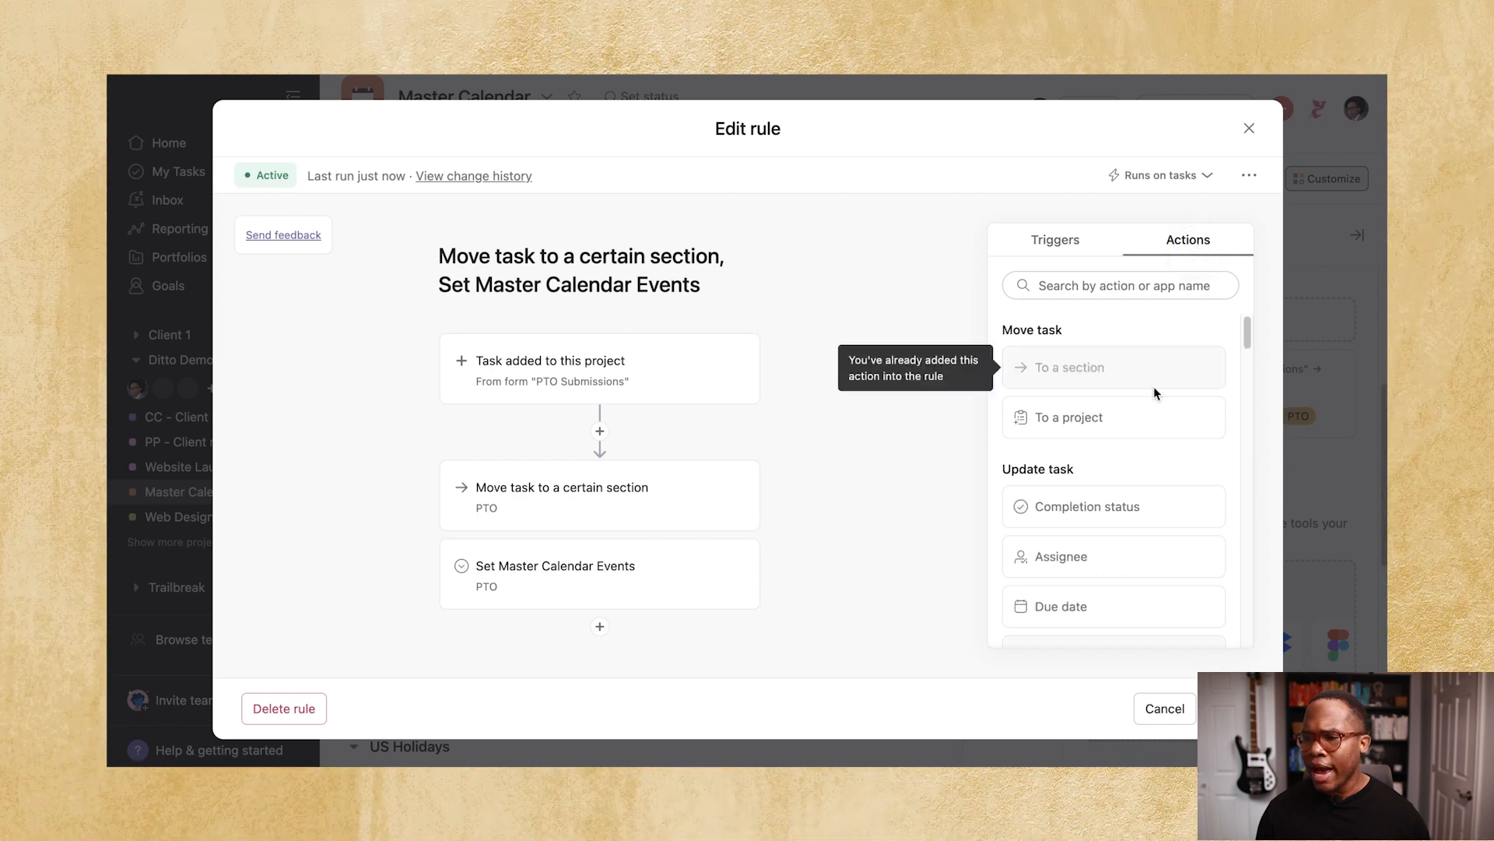
pyautogui.scroll(-3, 1094, 435)
pyautogui.scroll(-3, 1094, 467)
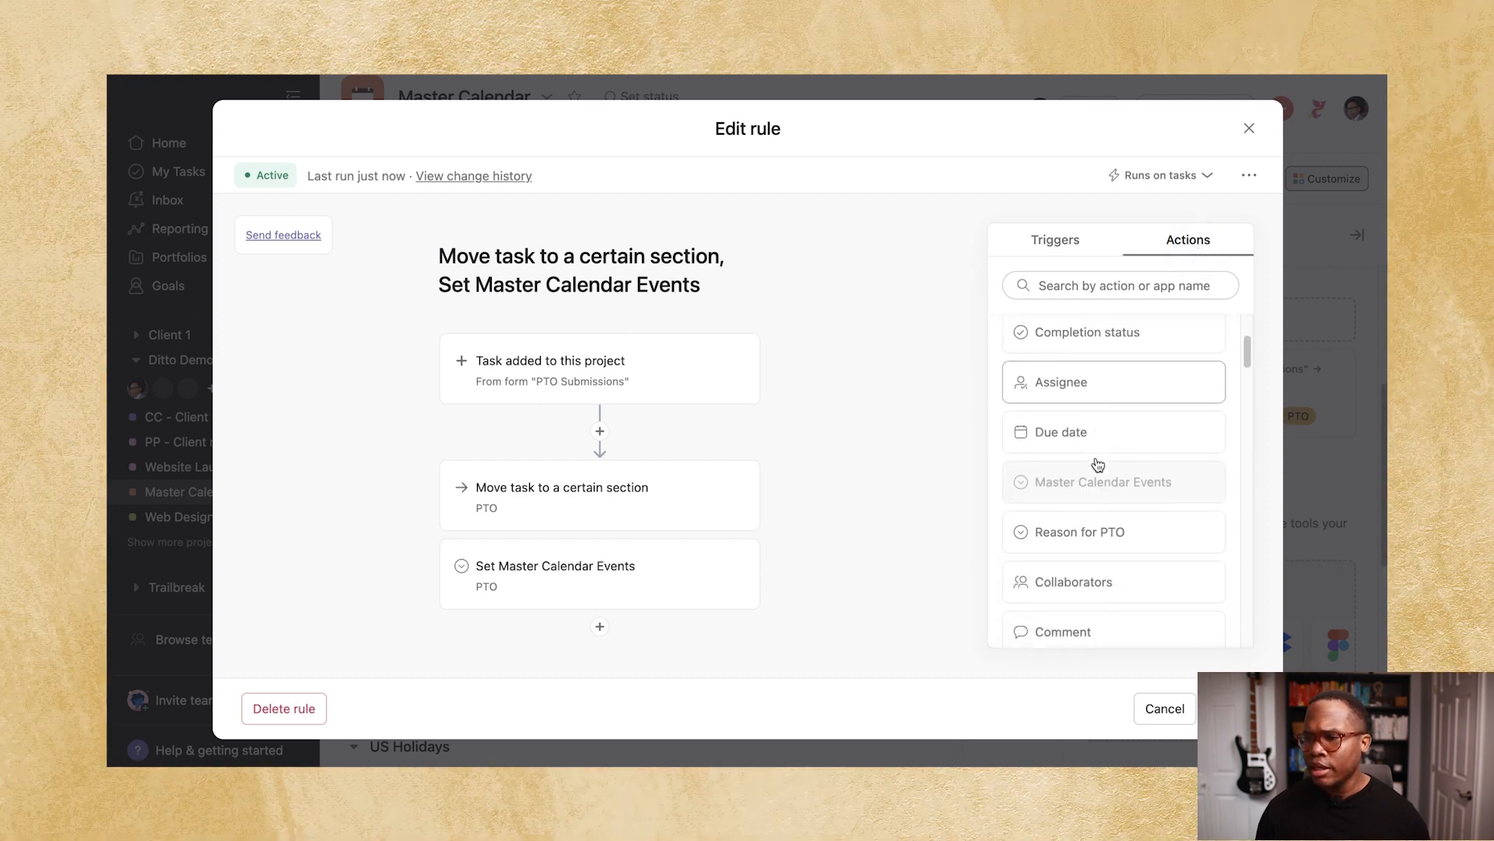
pyautogui.scroll(-2, 1138, 570)
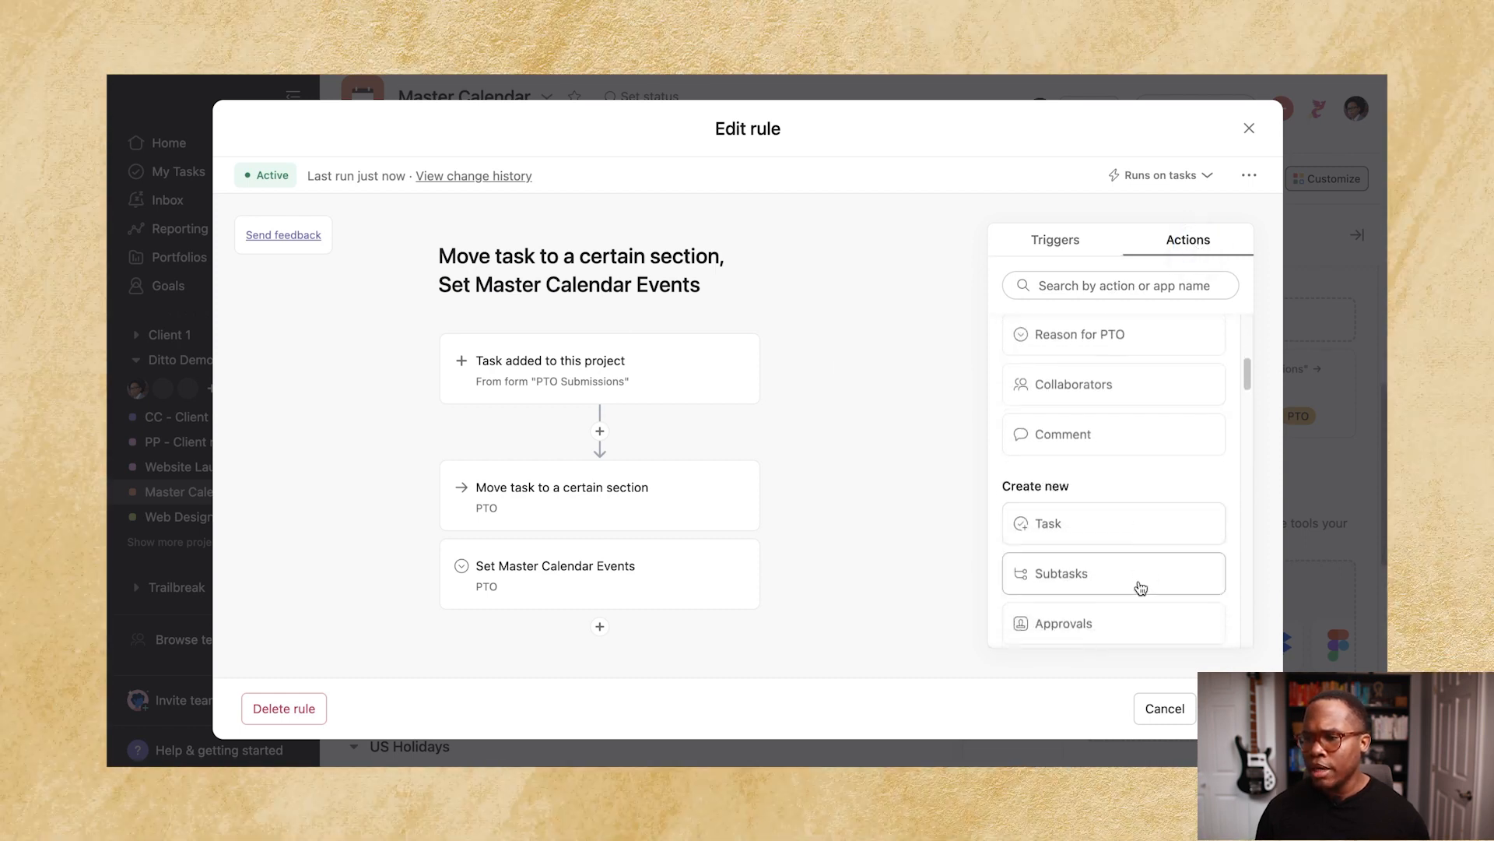
pyautogui.click(1131, 625)
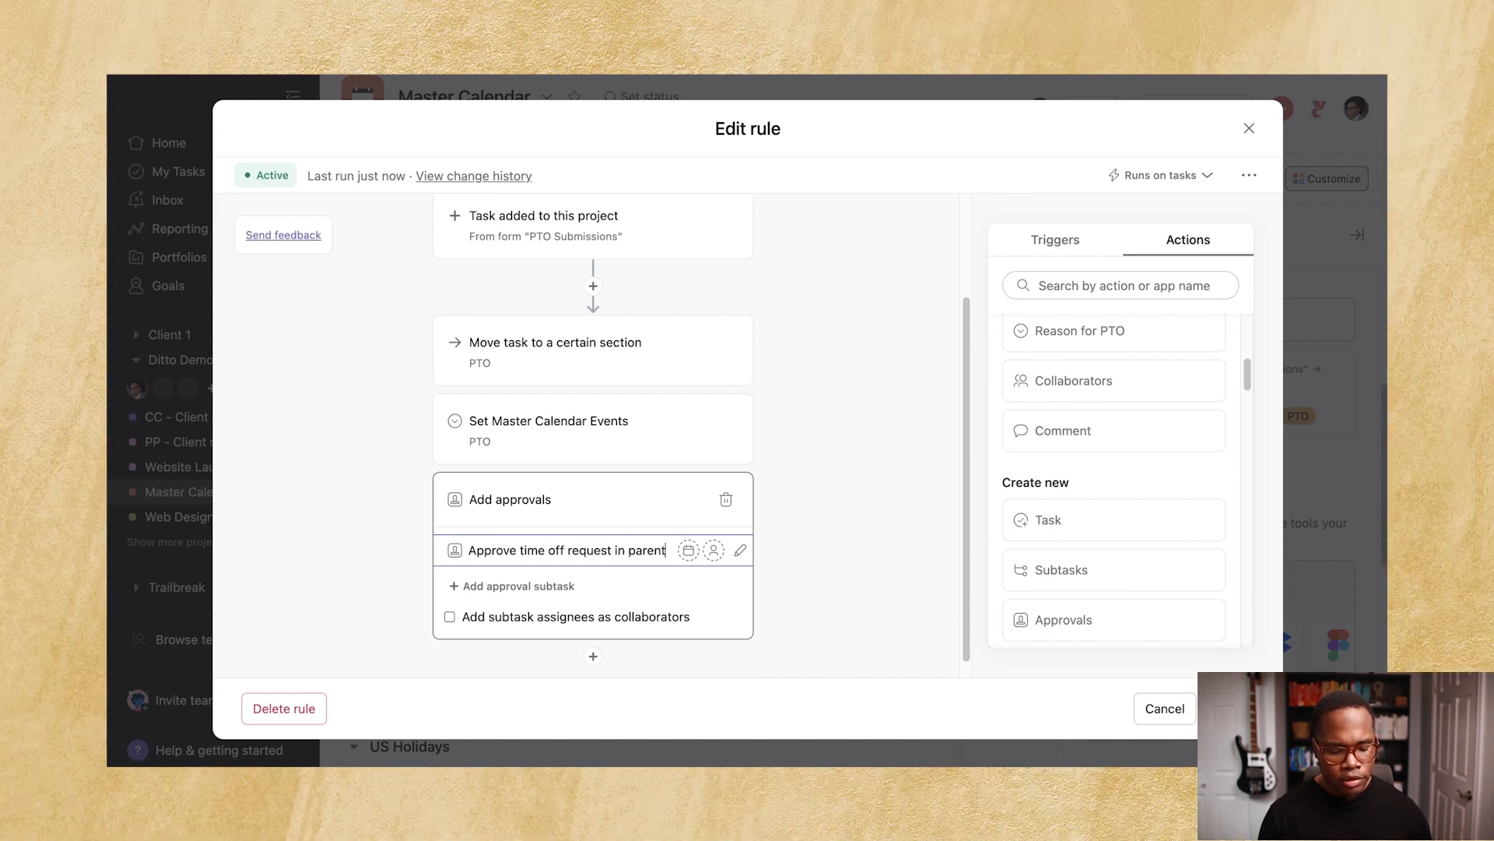
pyautogui.write('t task')
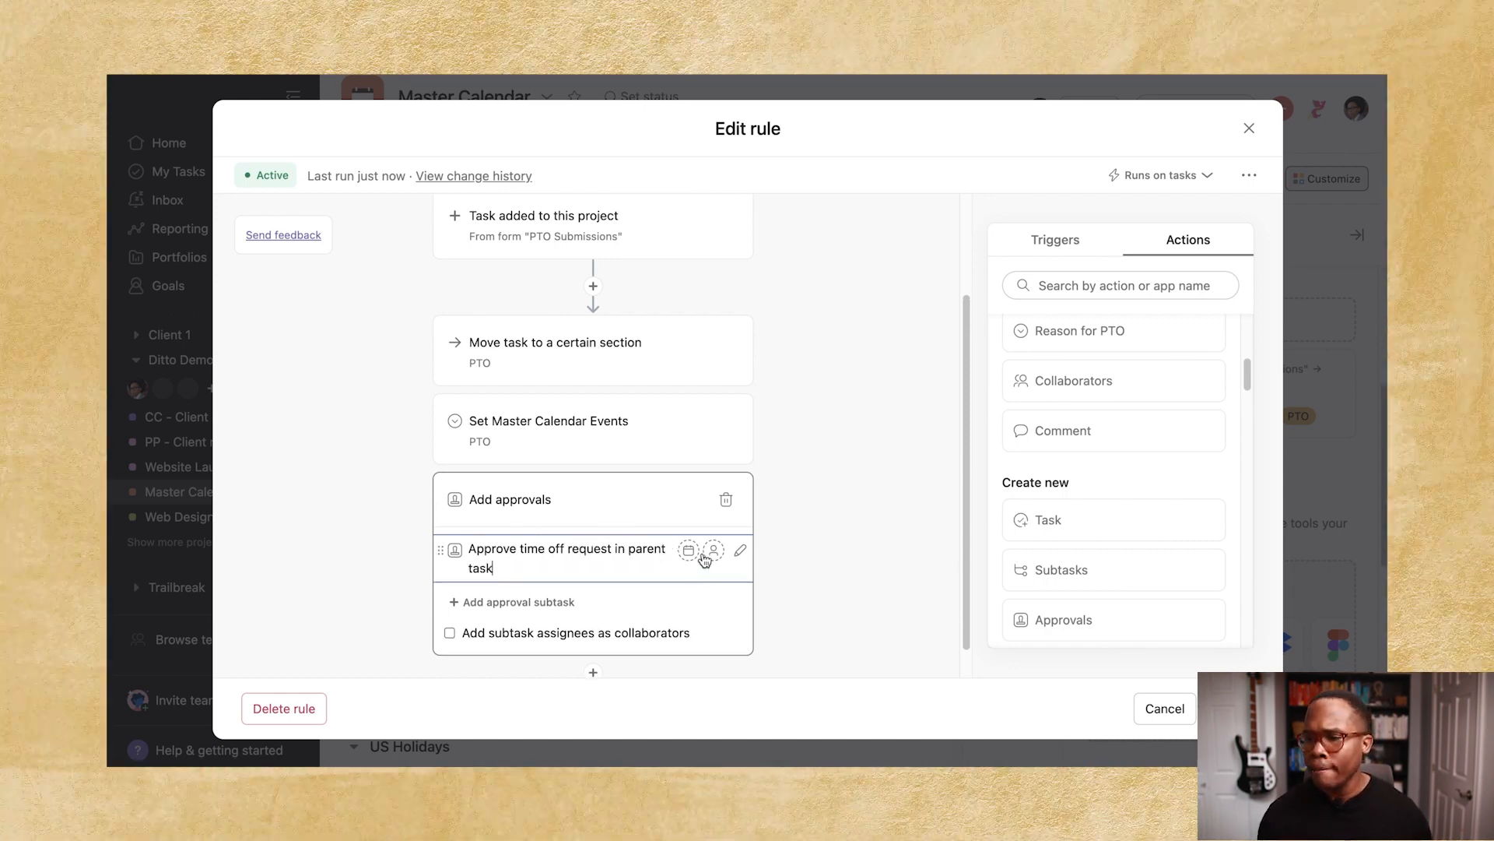
# Assign the rule's approval subtask to a team member and make it due in 3 days.
pyautogui.click(714, 549)
pyautogui.click(511, 488)
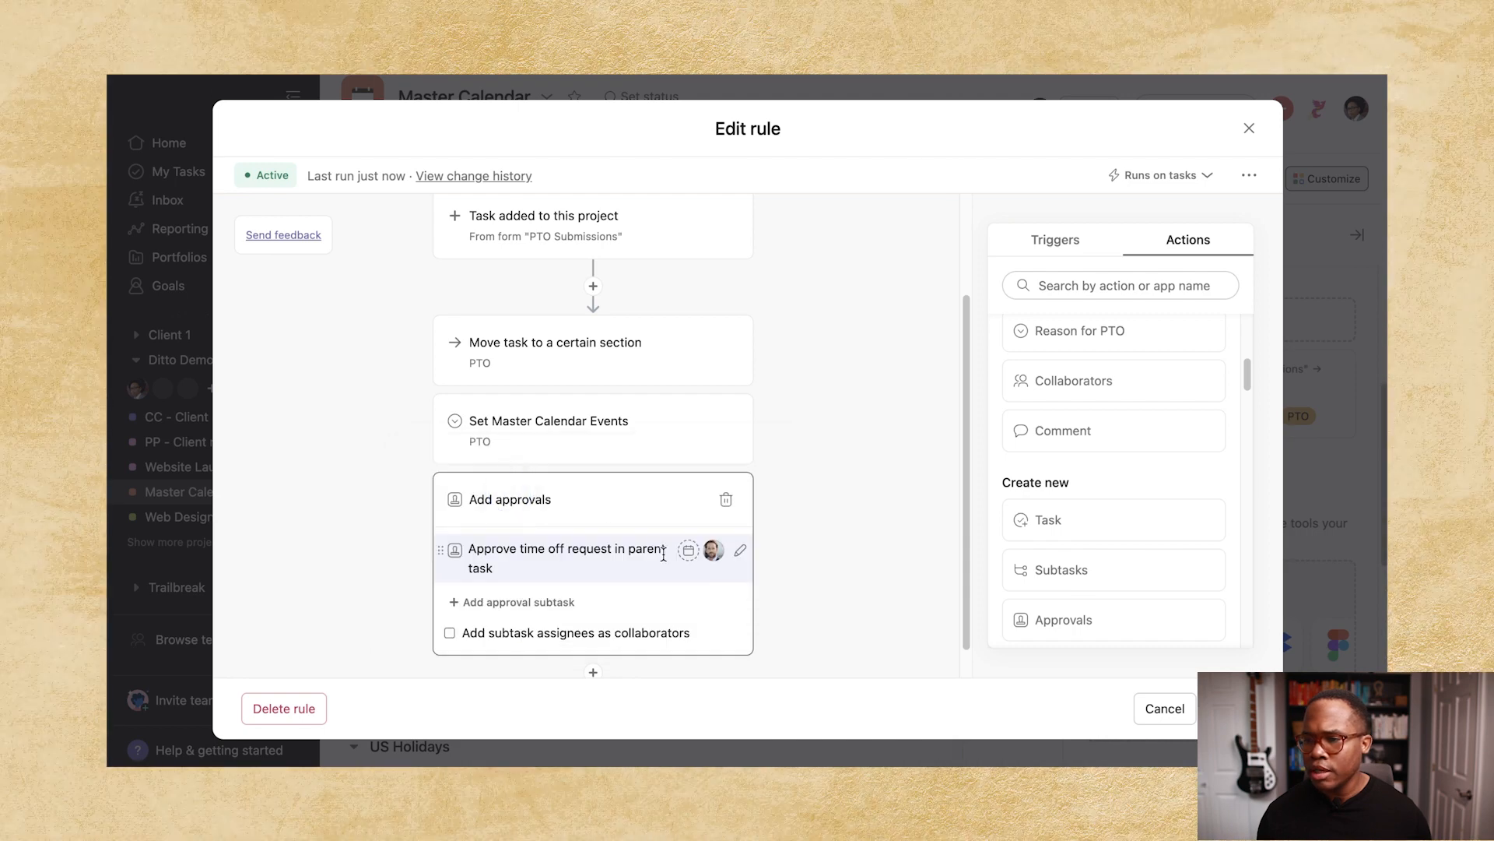
pyautogui.click(688, 549)
pyautogui.click(745, 610)
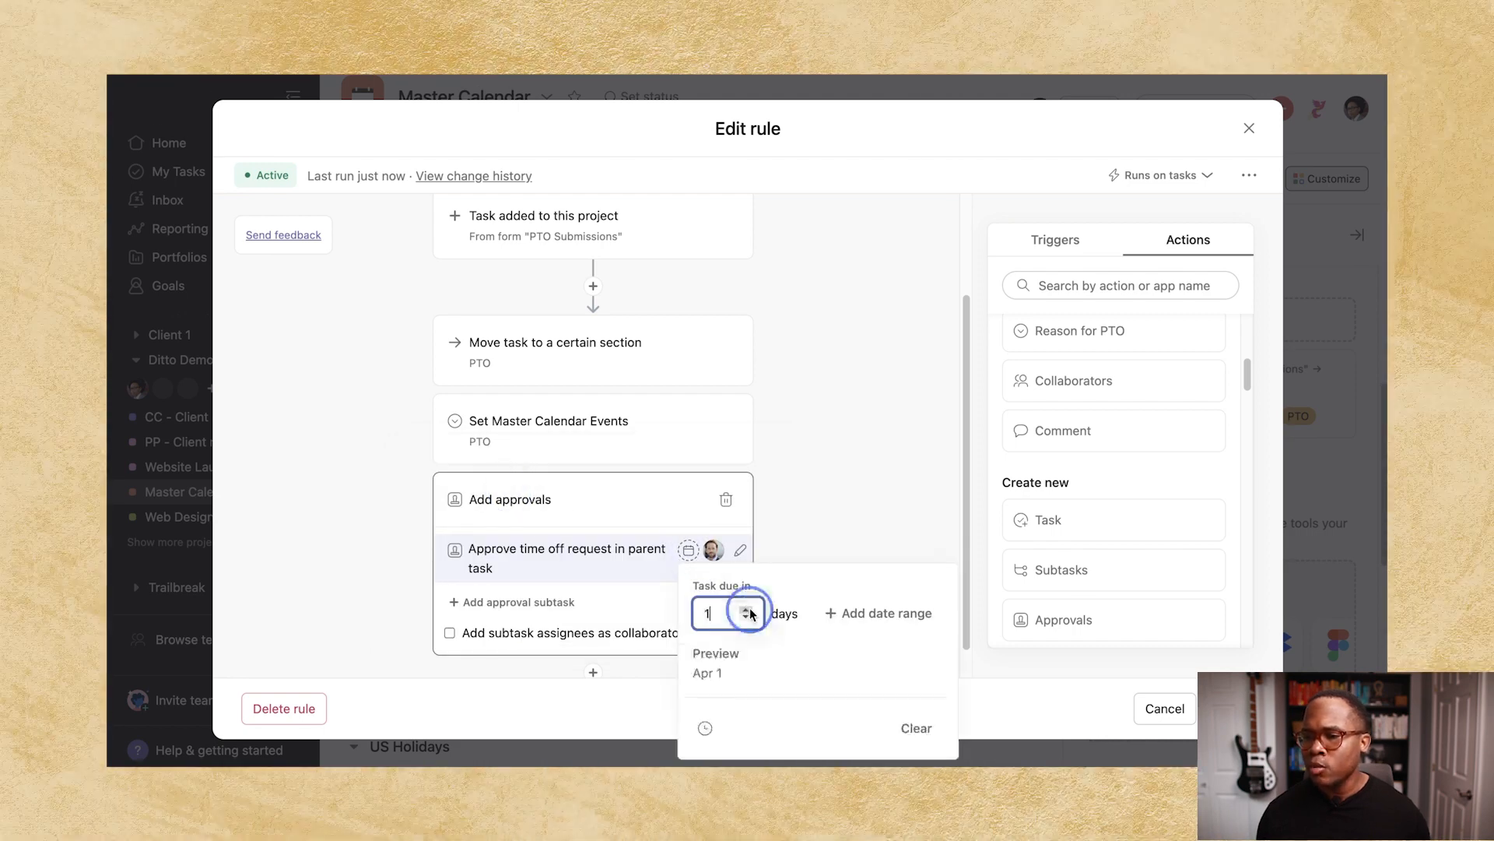
pyautogui.click(746, 610)
pyautogui.click(747, 611)
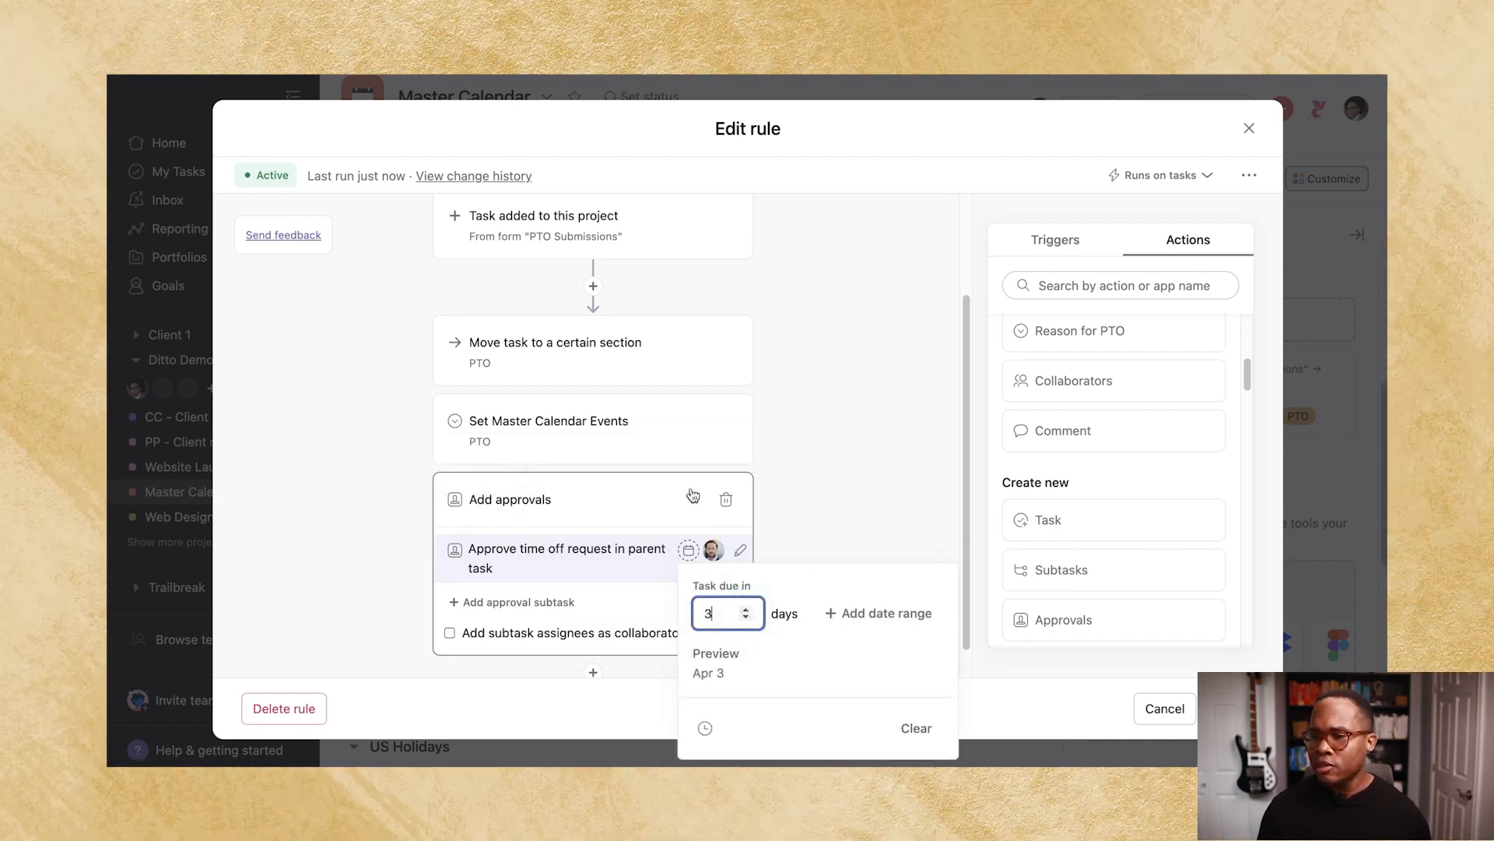
# Add the approval subtask's assignees as collaborators and save the changes to the PTO submissions rule.
pyautogui.click(665, 496)
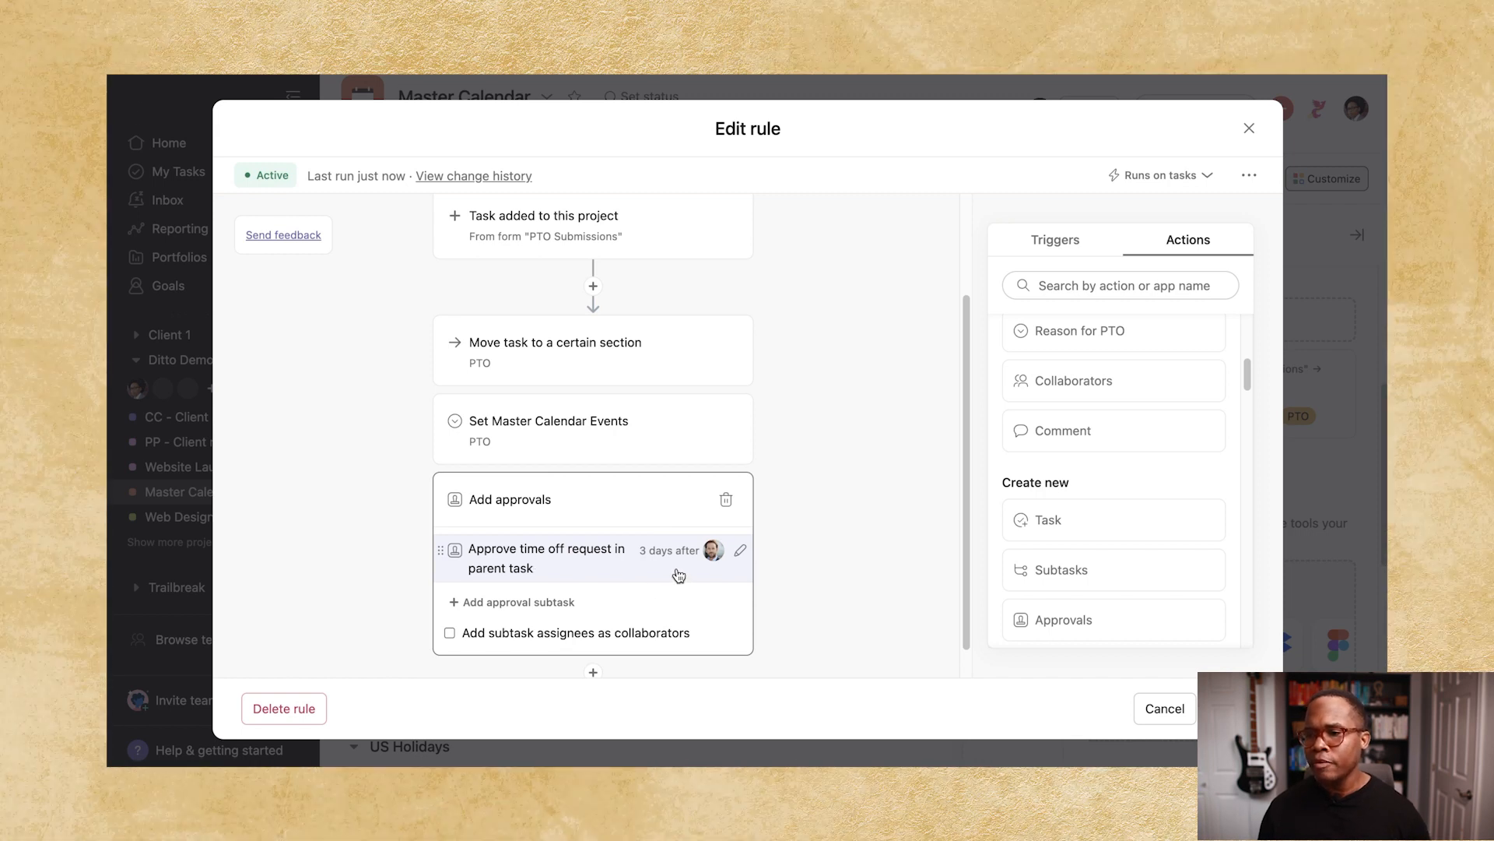
pyautogui.click(553, 632)
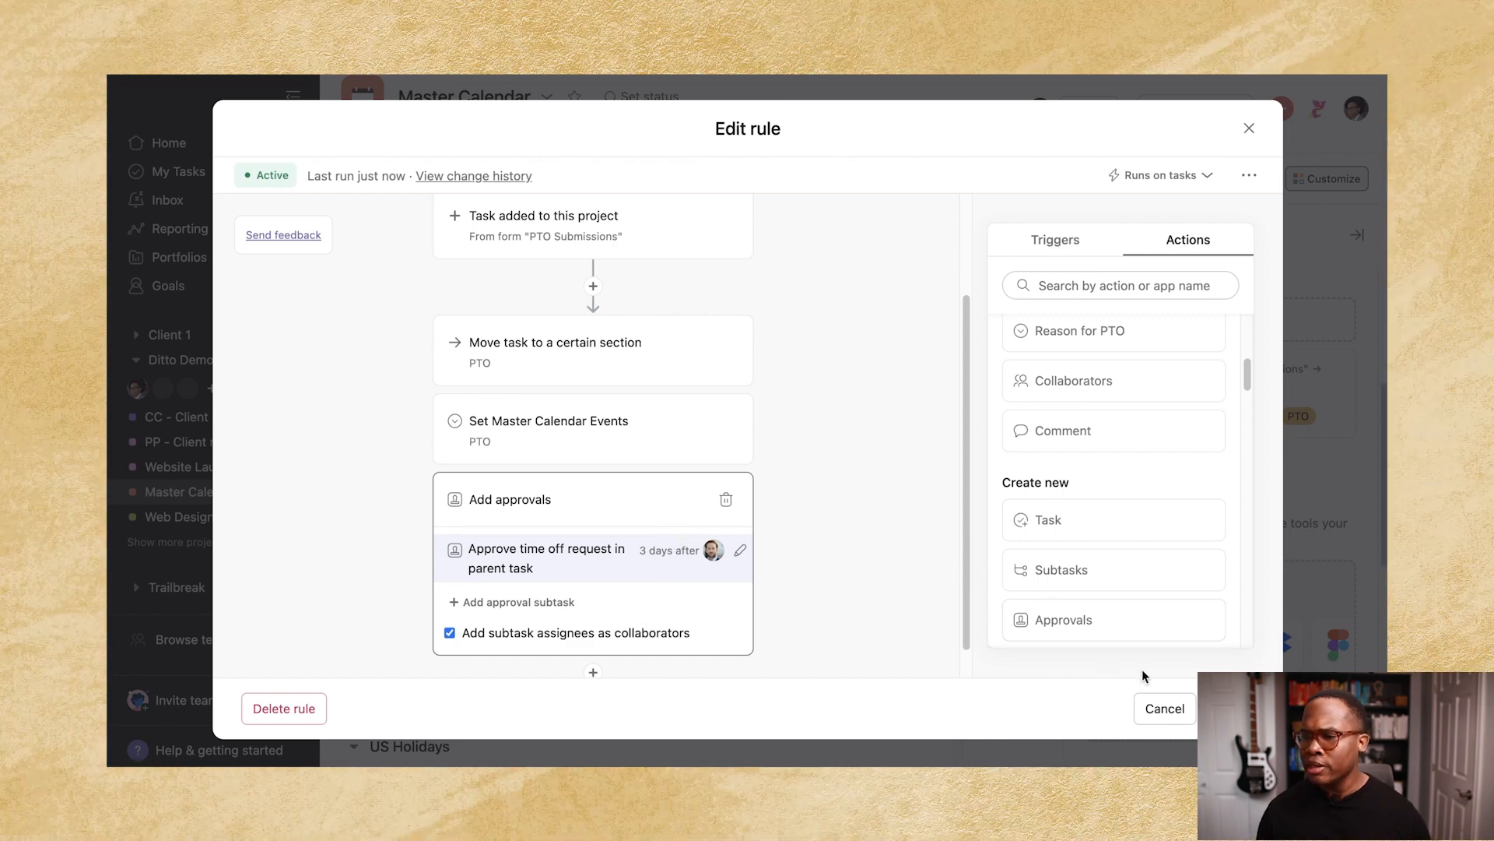
pyautogui.click(1229, 708)
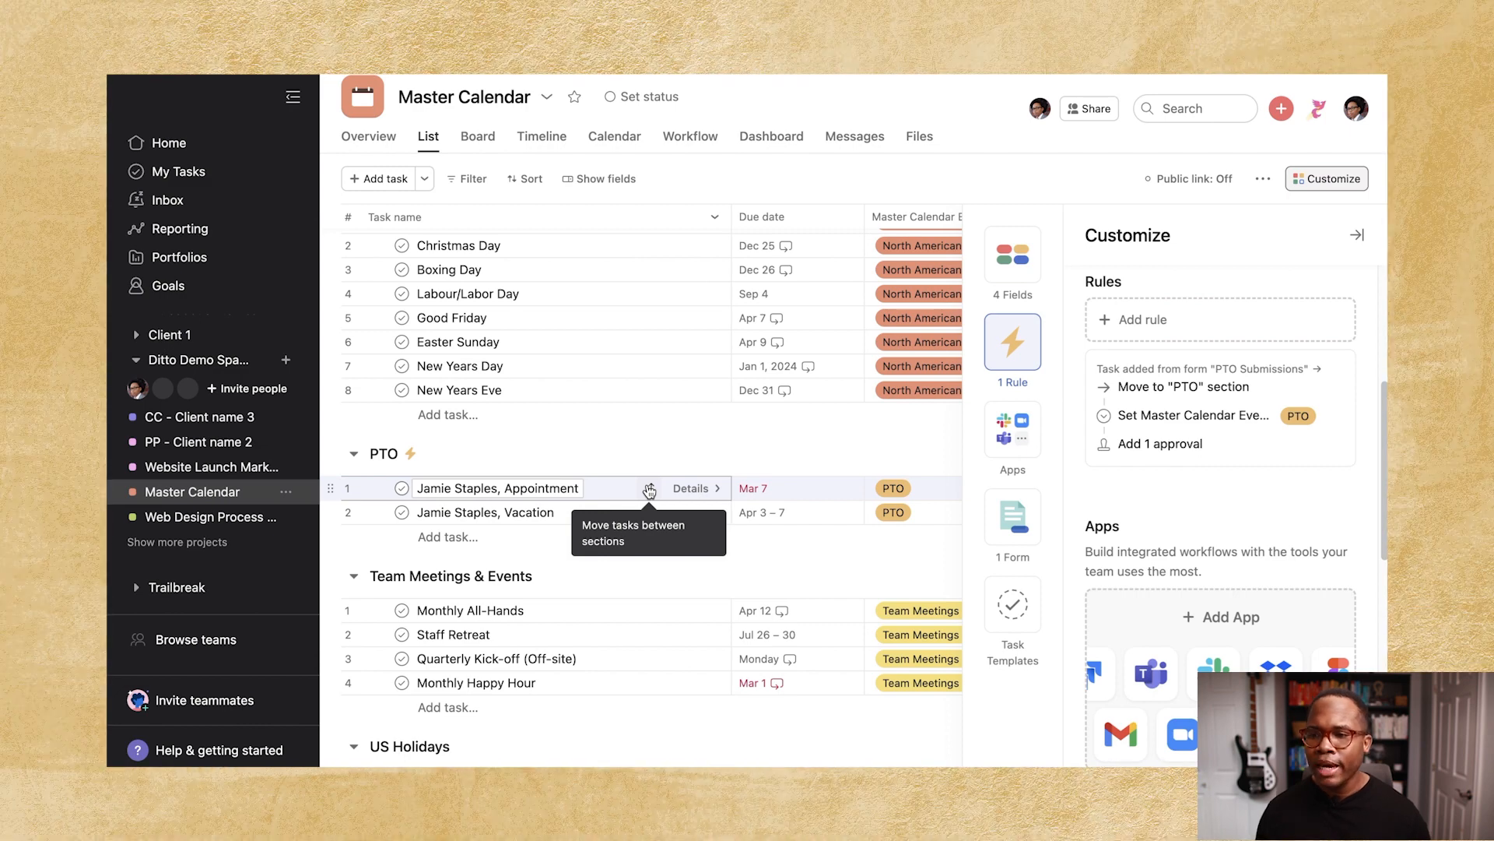
# Review the Appointment and Vacation task details in the PTO section and the task list of the Web Design Process - Demo project.
pyautogui.click(690, 489)
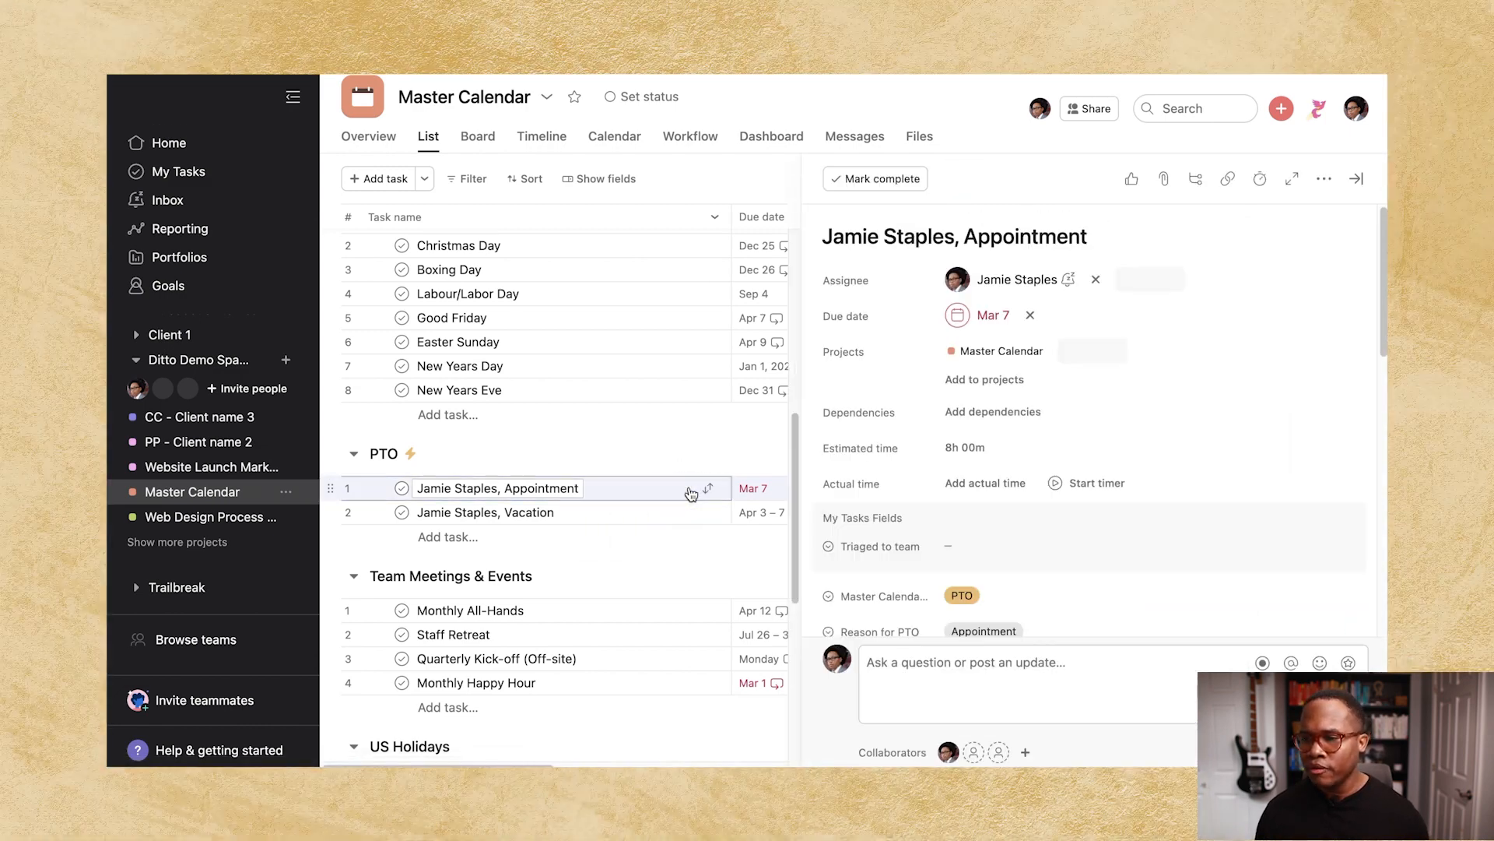
pyautogui.click(604, 515)
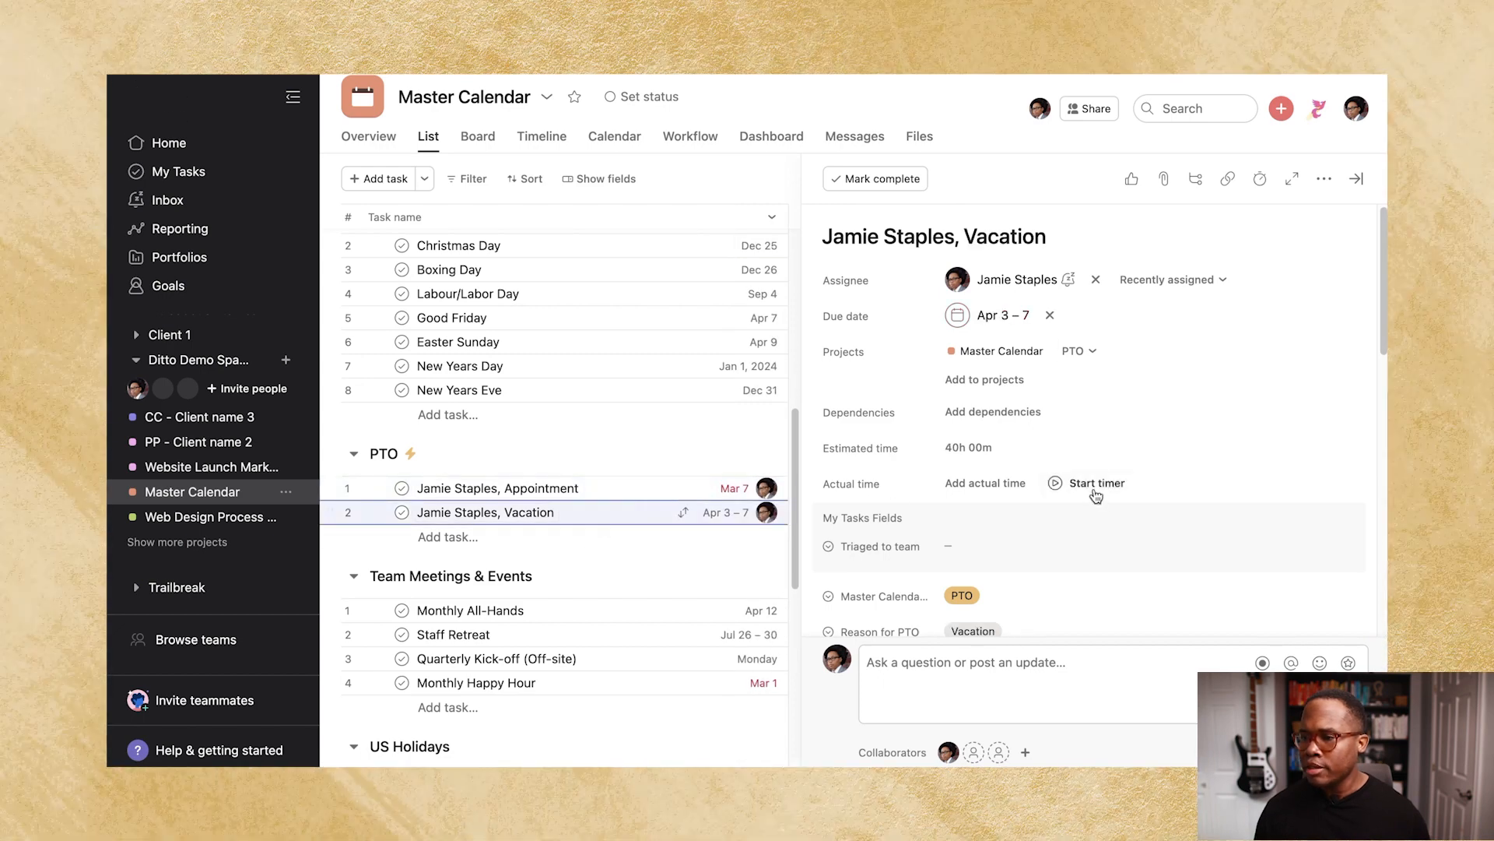
pyautogui.scroll(-2, 1090, 488)
pyautogui.scroll(2, 1090, 496)
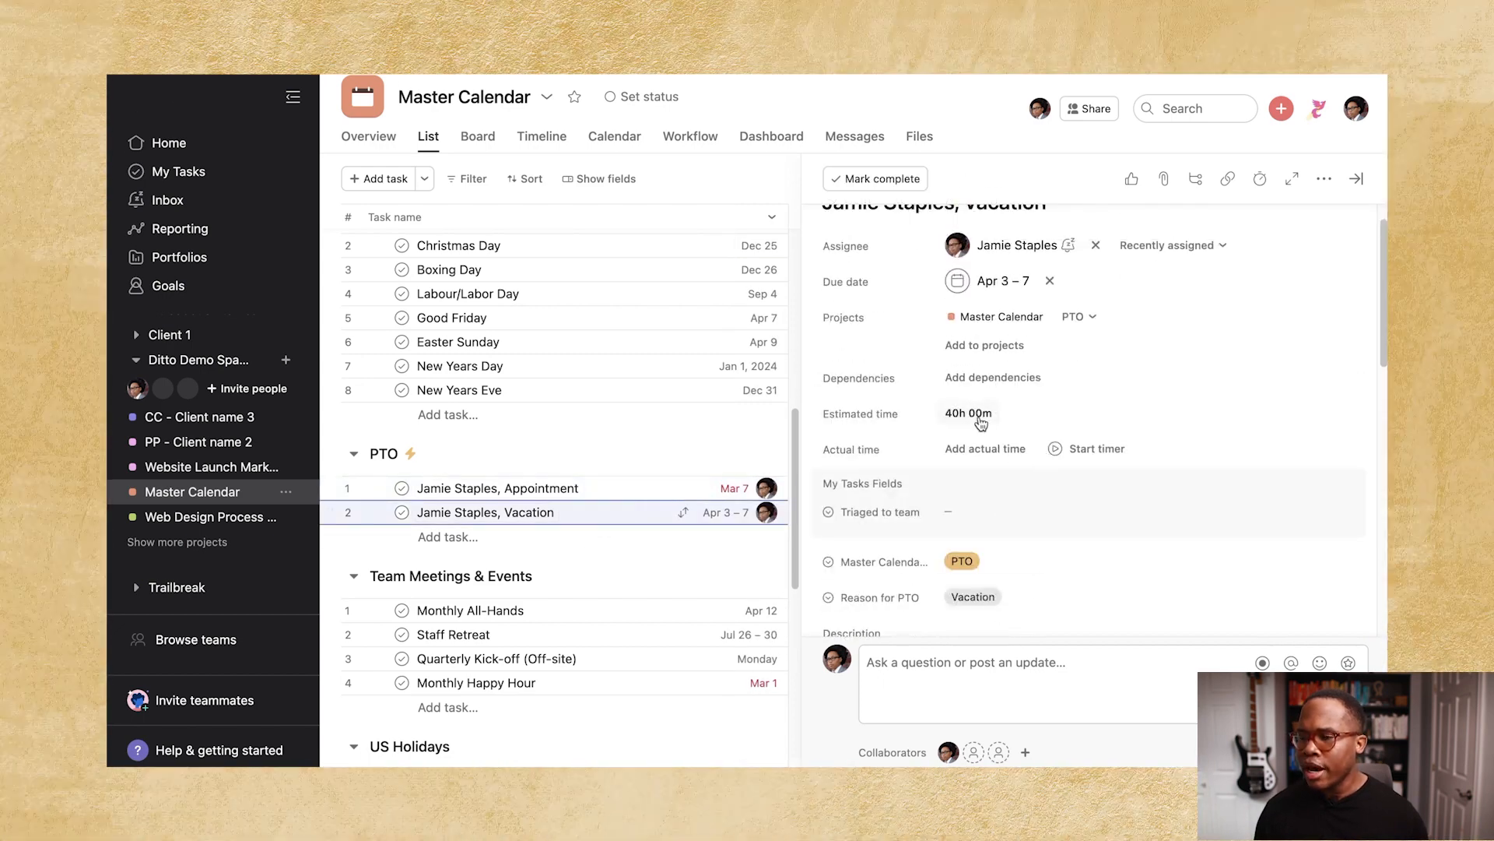
pyautogui.click(213, 523)
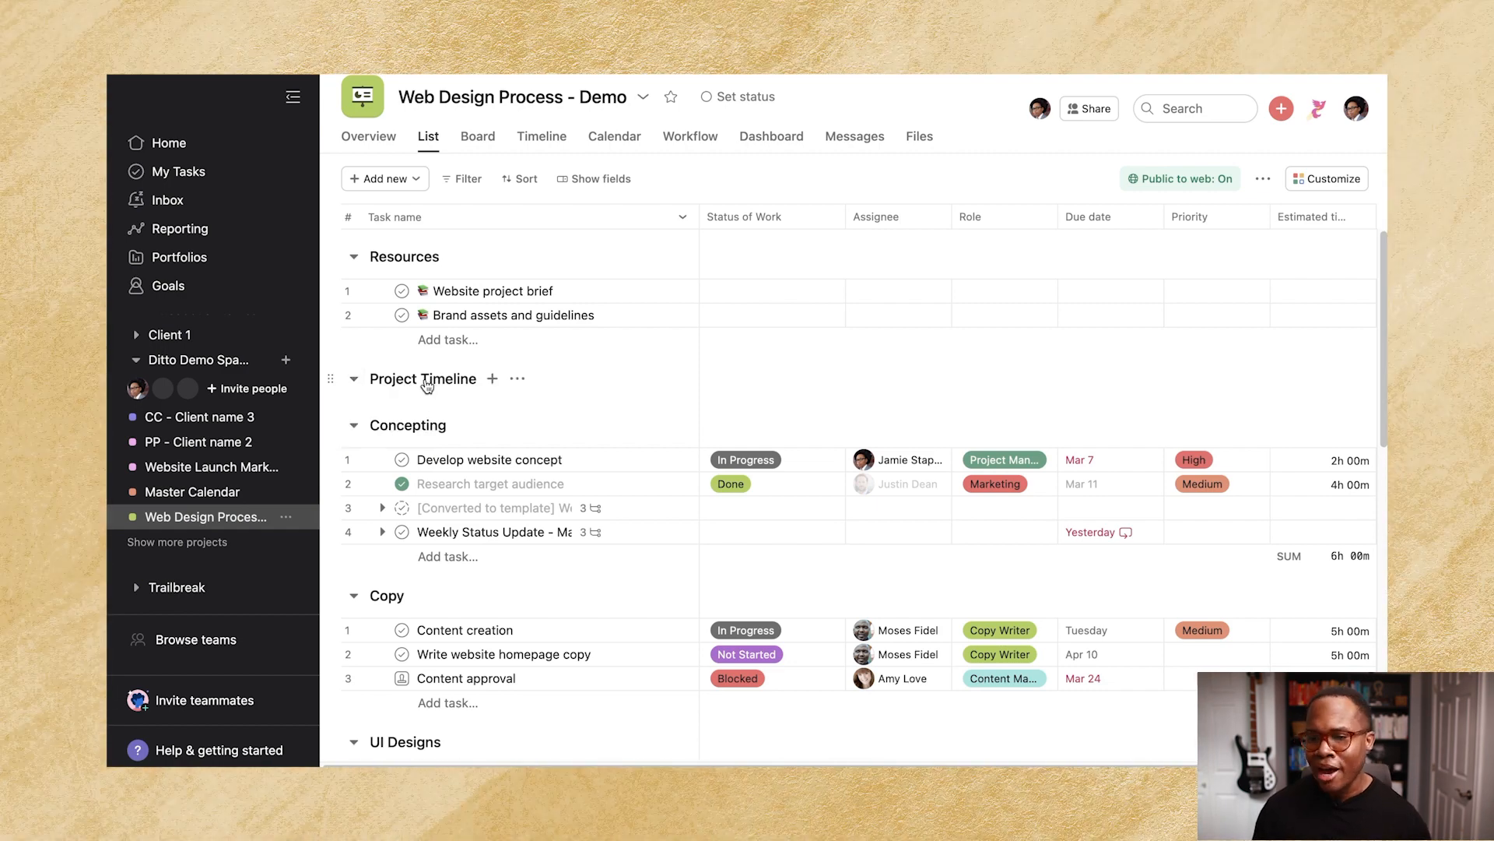
# Add the Master Calendar's Vacation task to the Web Design Process - Demo project, in its Project Timeline section.
pyautogui.click(209, 498)
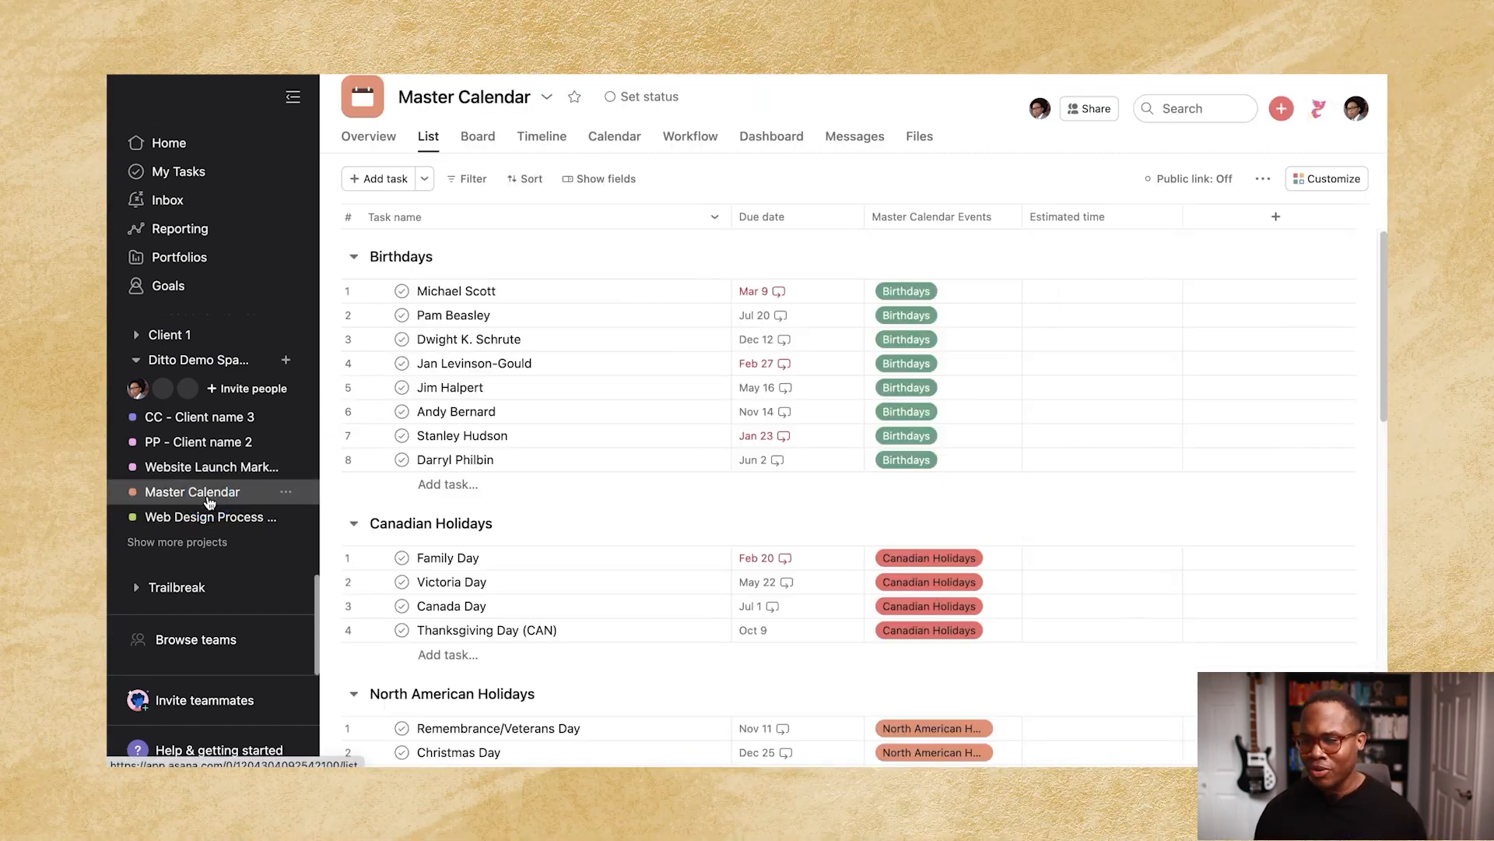
pyautogui.scroll(-6, 759, 506)
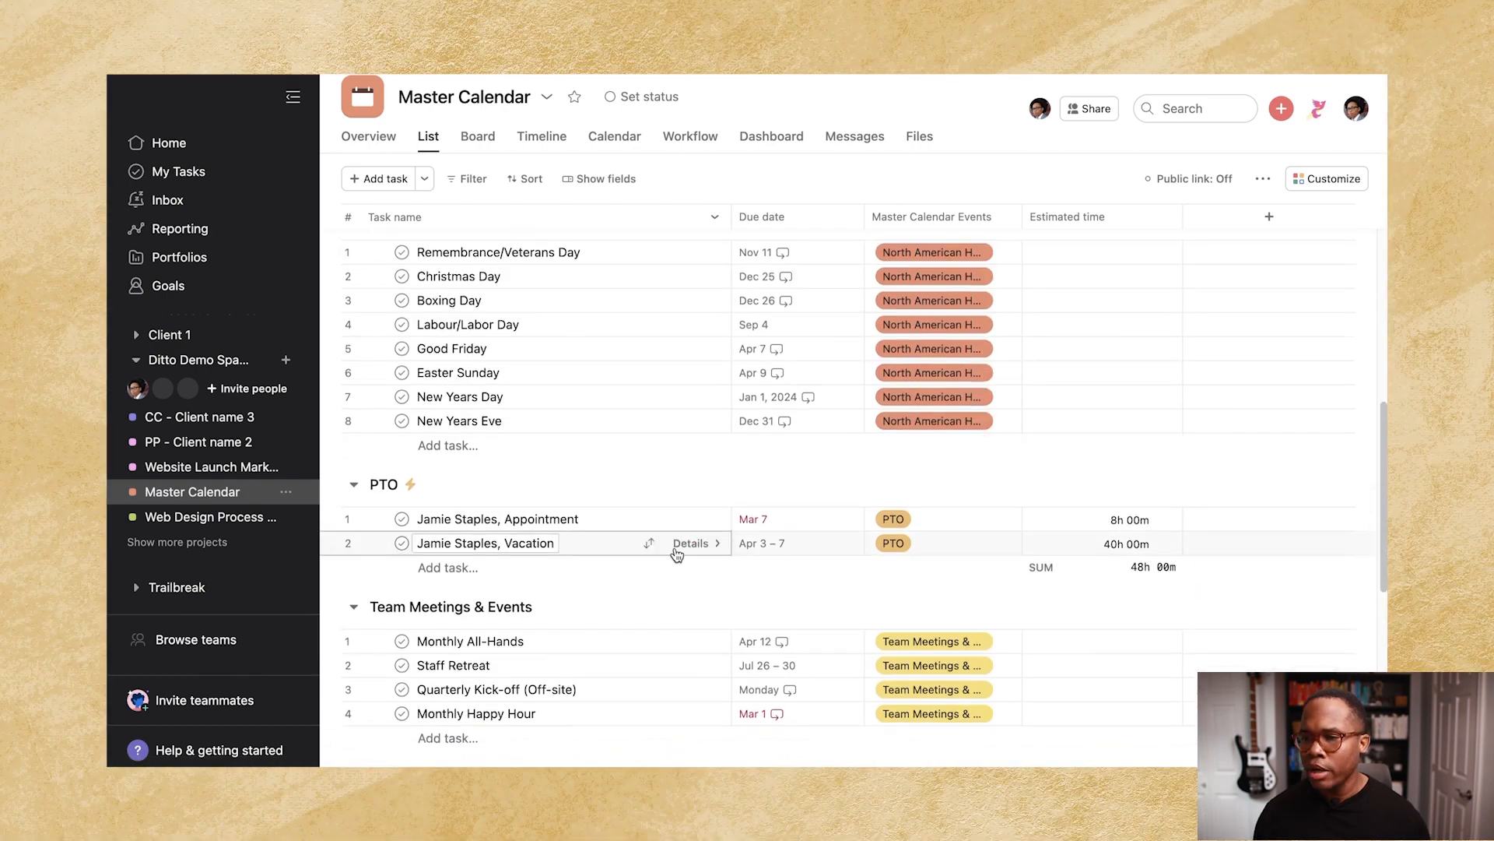
pyautogui.click(676, 549)
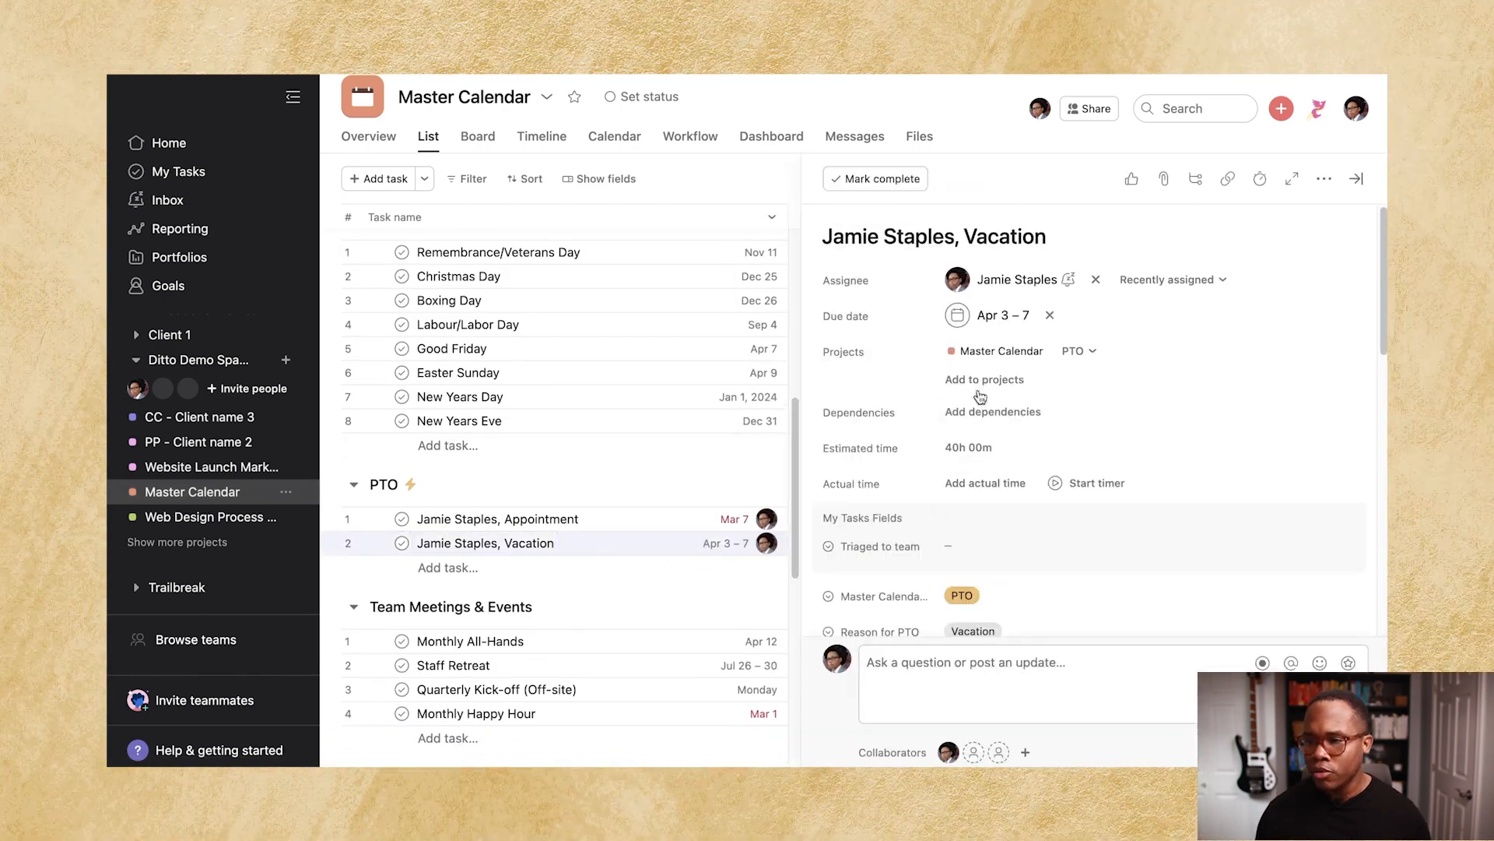
pyautogui.click(979, 379)
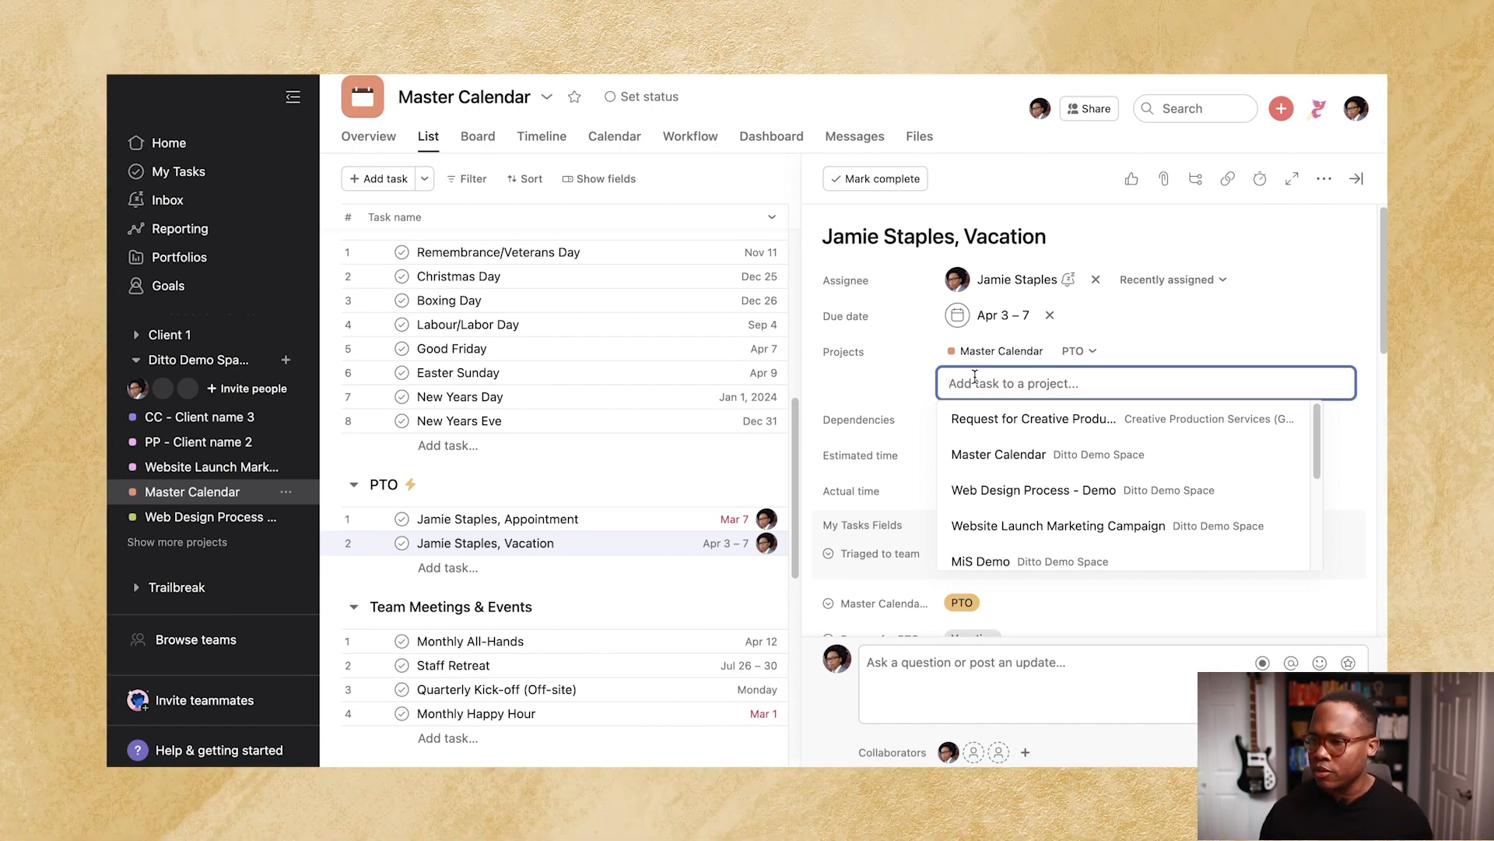
pyautogui.click(1013, 491)
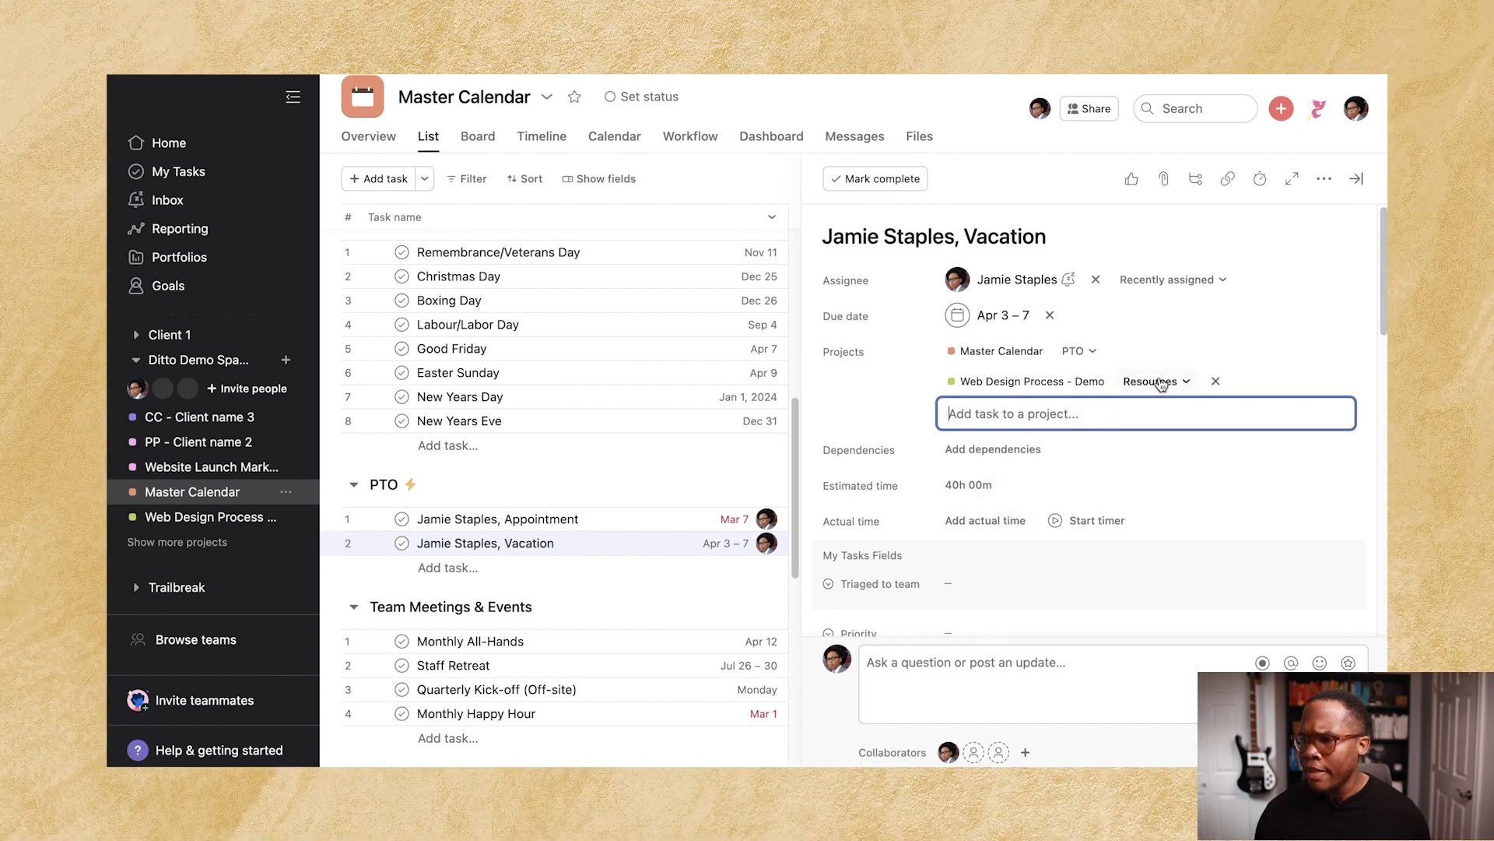
pyautogui.click(1153, 382)
pyautogui.click(1140, 449)
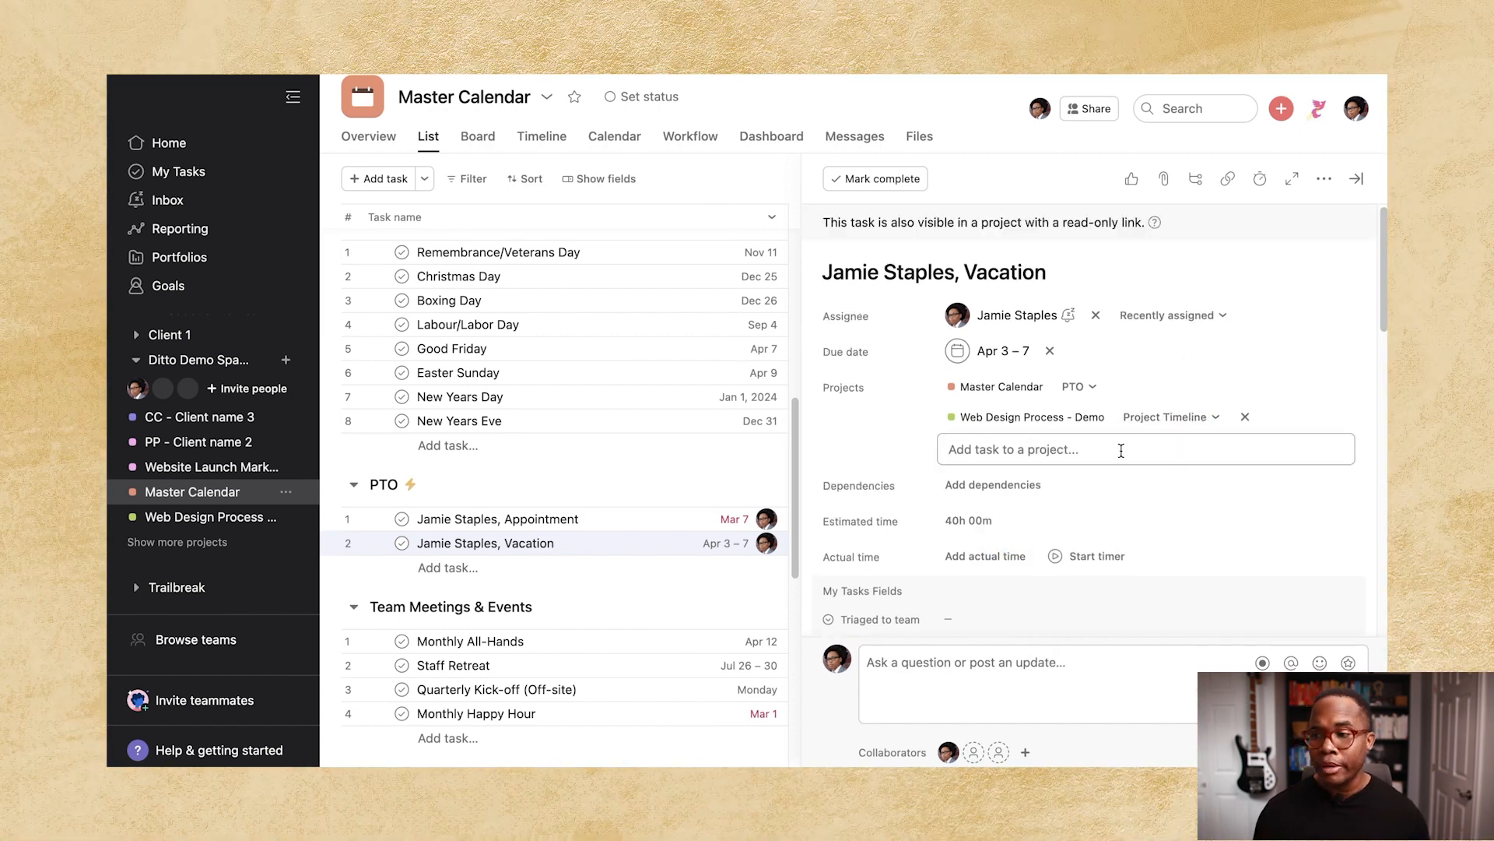
# Check the Vacation task in the Web Design Process - Demo project's list fields and on its timeline.
pyautogui.click(182, 518)
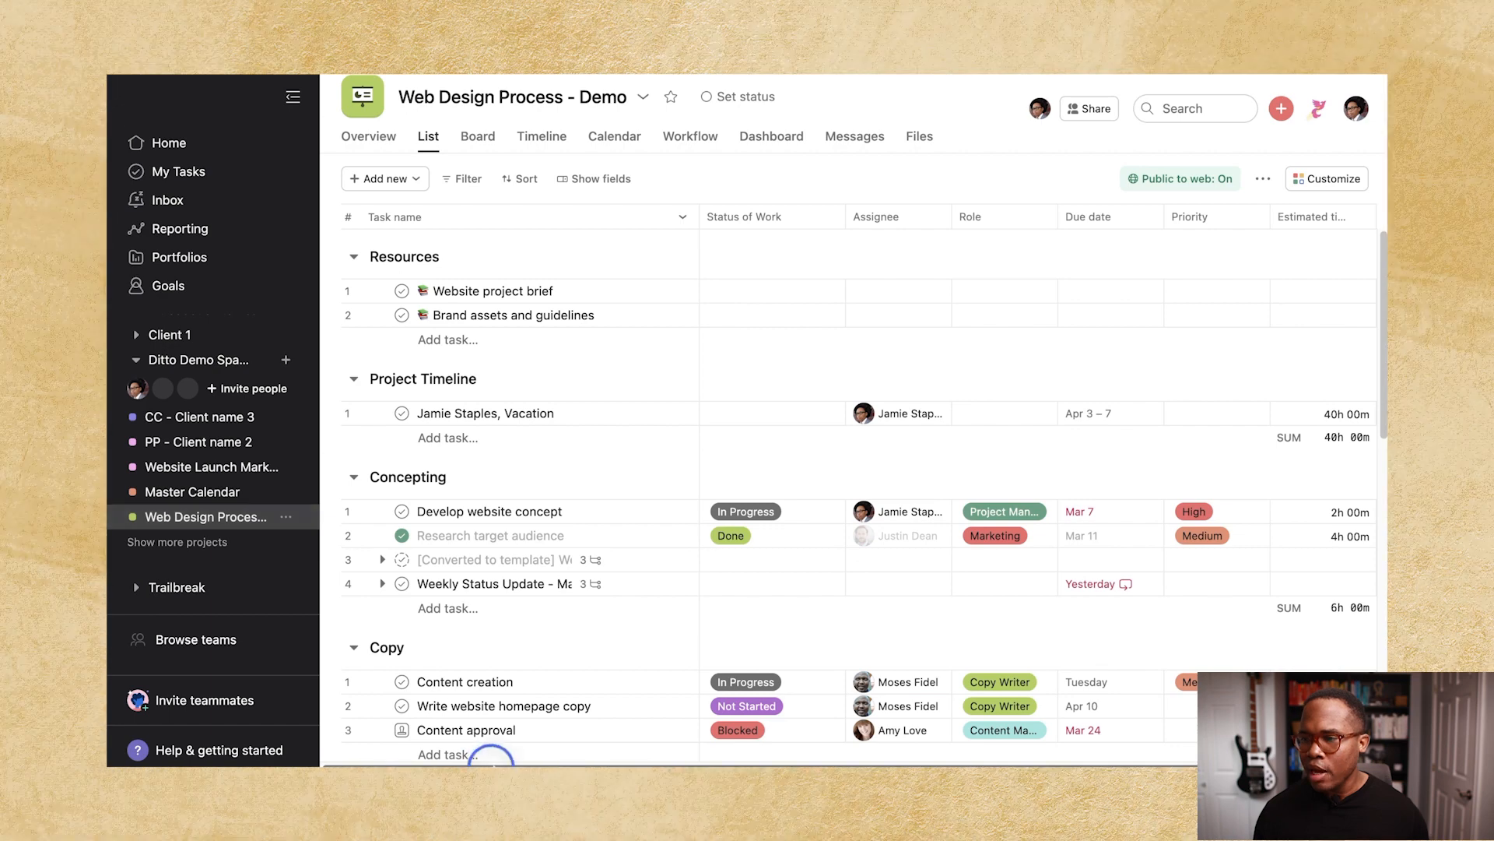
pyautogui.hscroll(3, 436, 747)
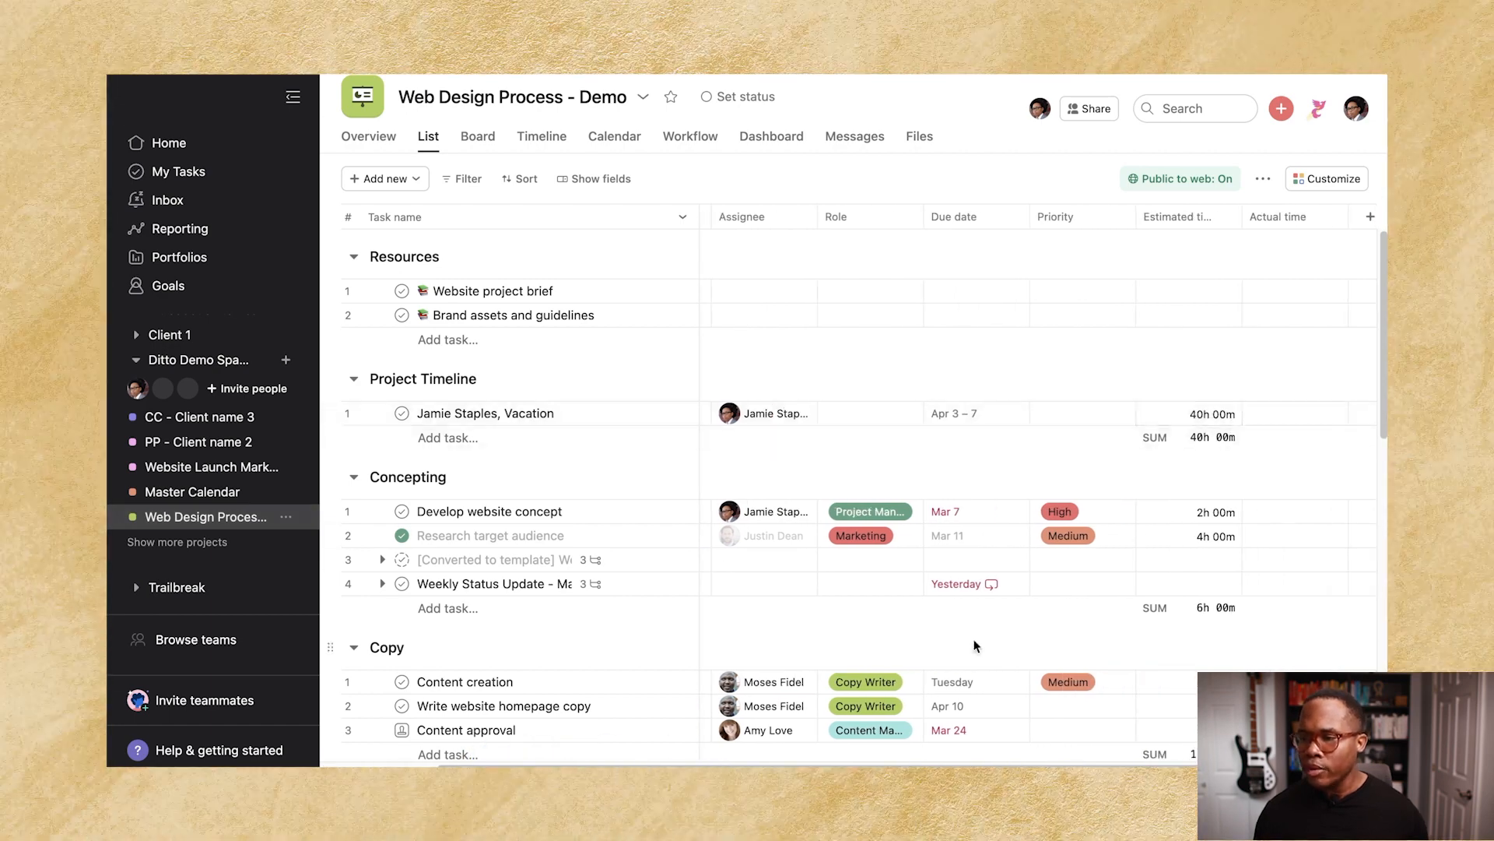
pyautogui.hscroll(-2, 949, 766)
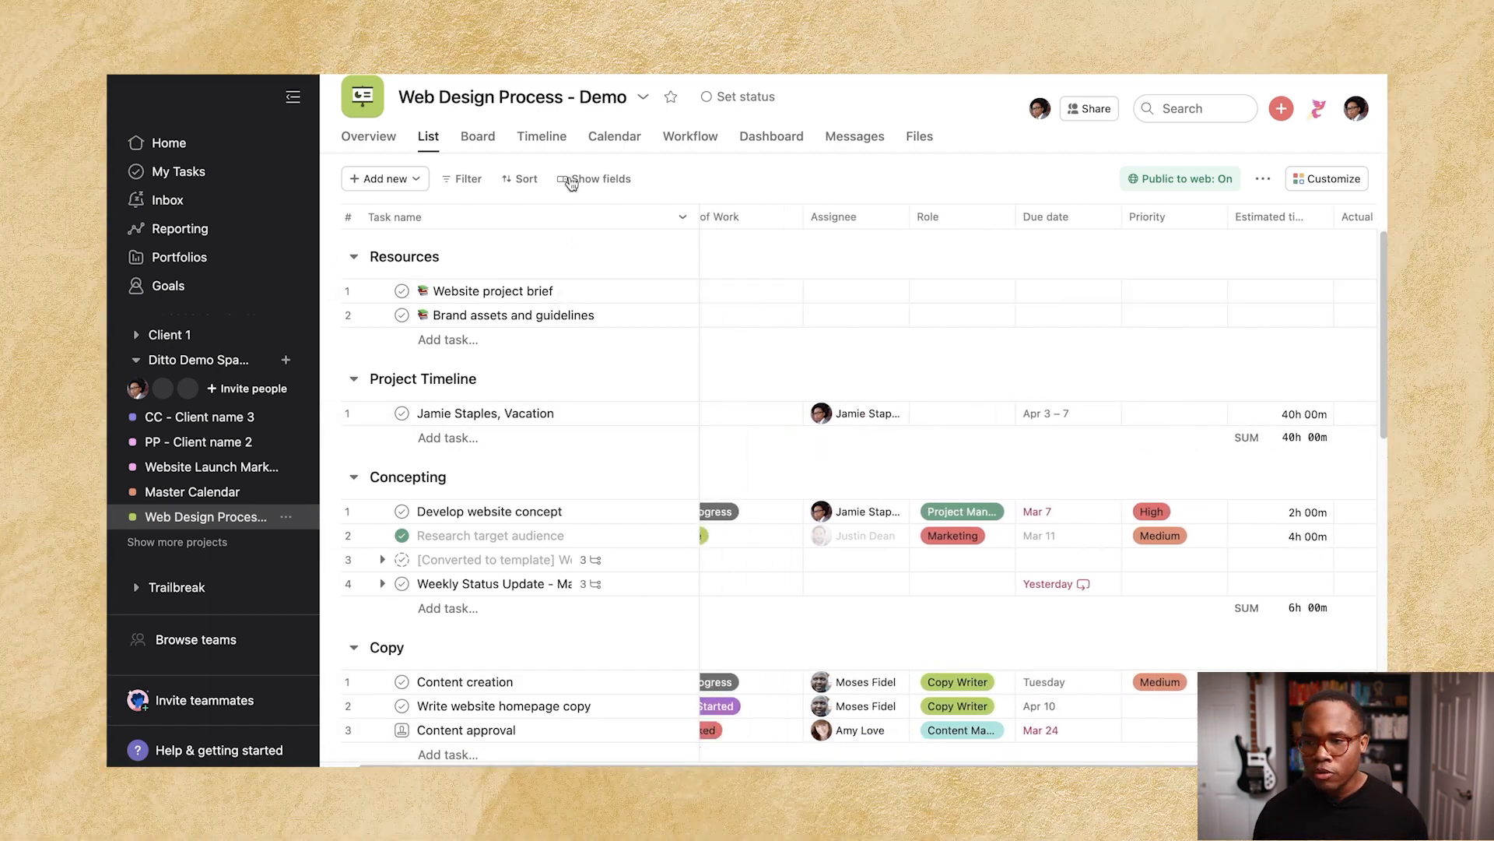
pyautogui.click(549, 139)
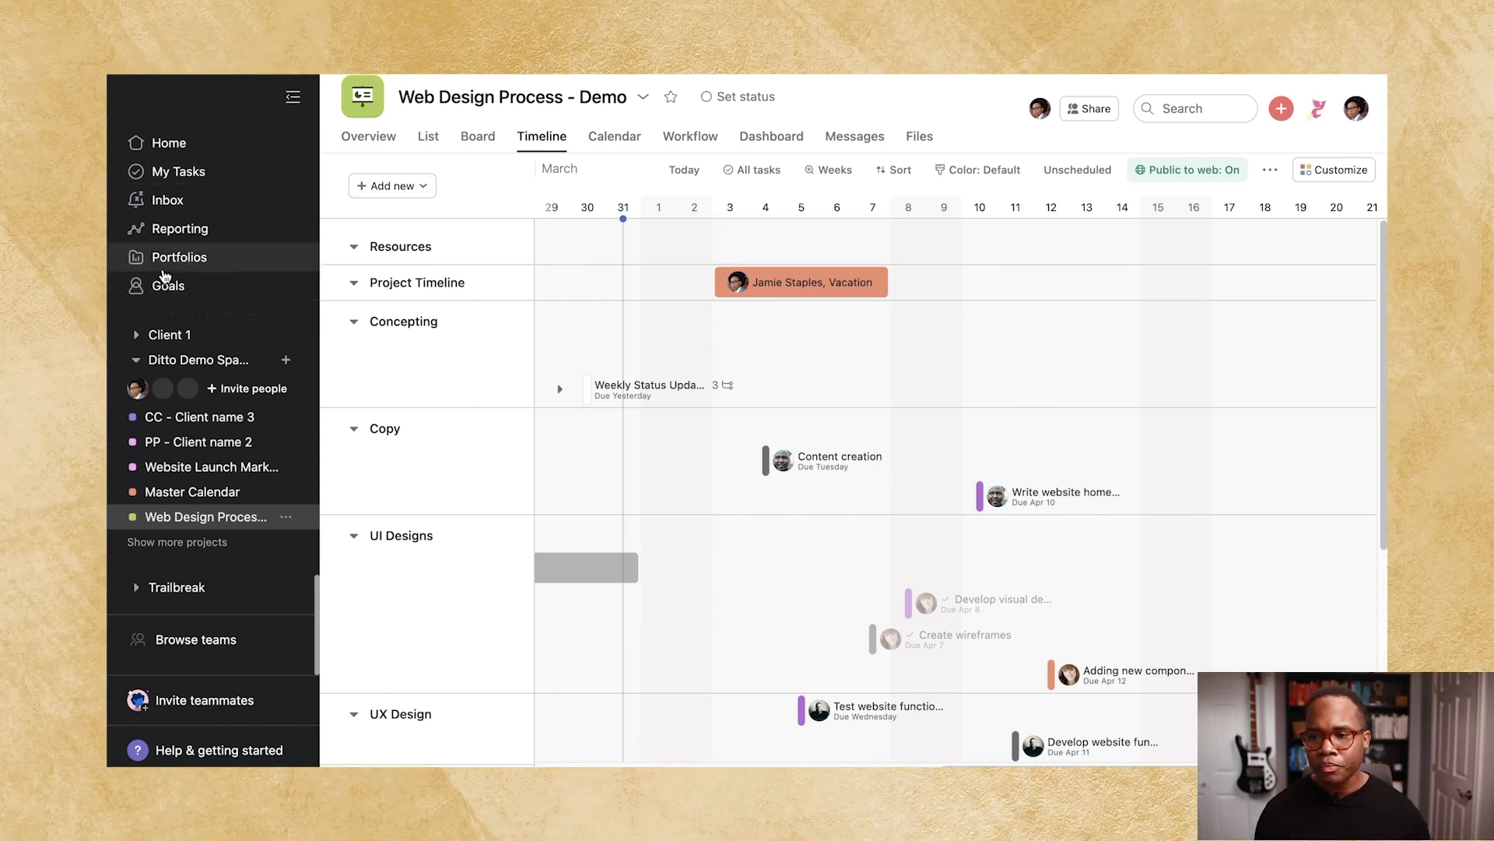
# Examine the Creative Production portfolio's timeline and workload, expanding the vacationing team member's row to inspect the Apr 4 estimated time and daily capacity.
pyautogui.click(171, 264)
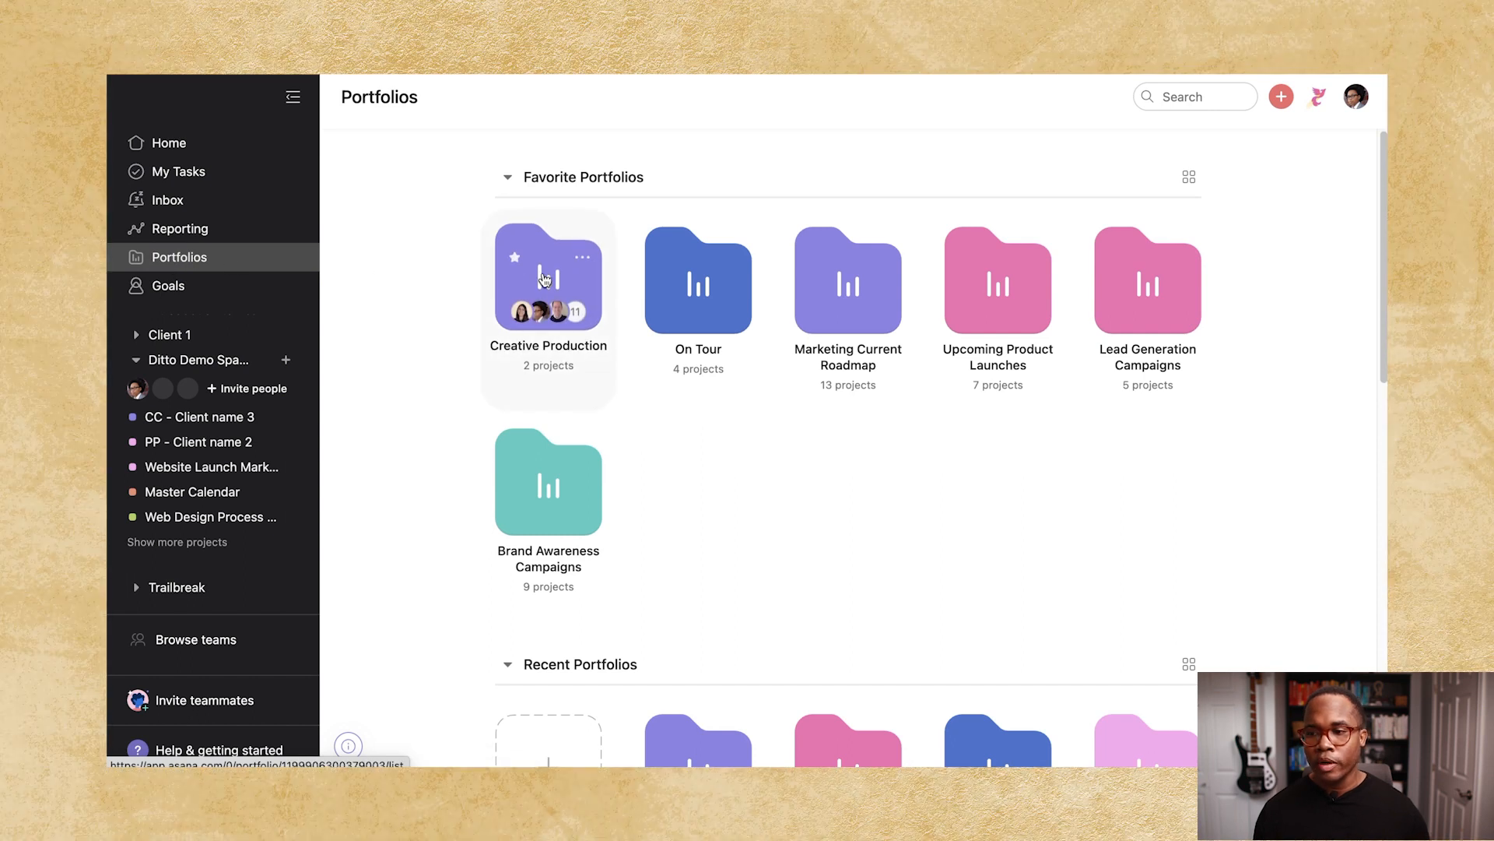
pyautogui.click(545, 280)
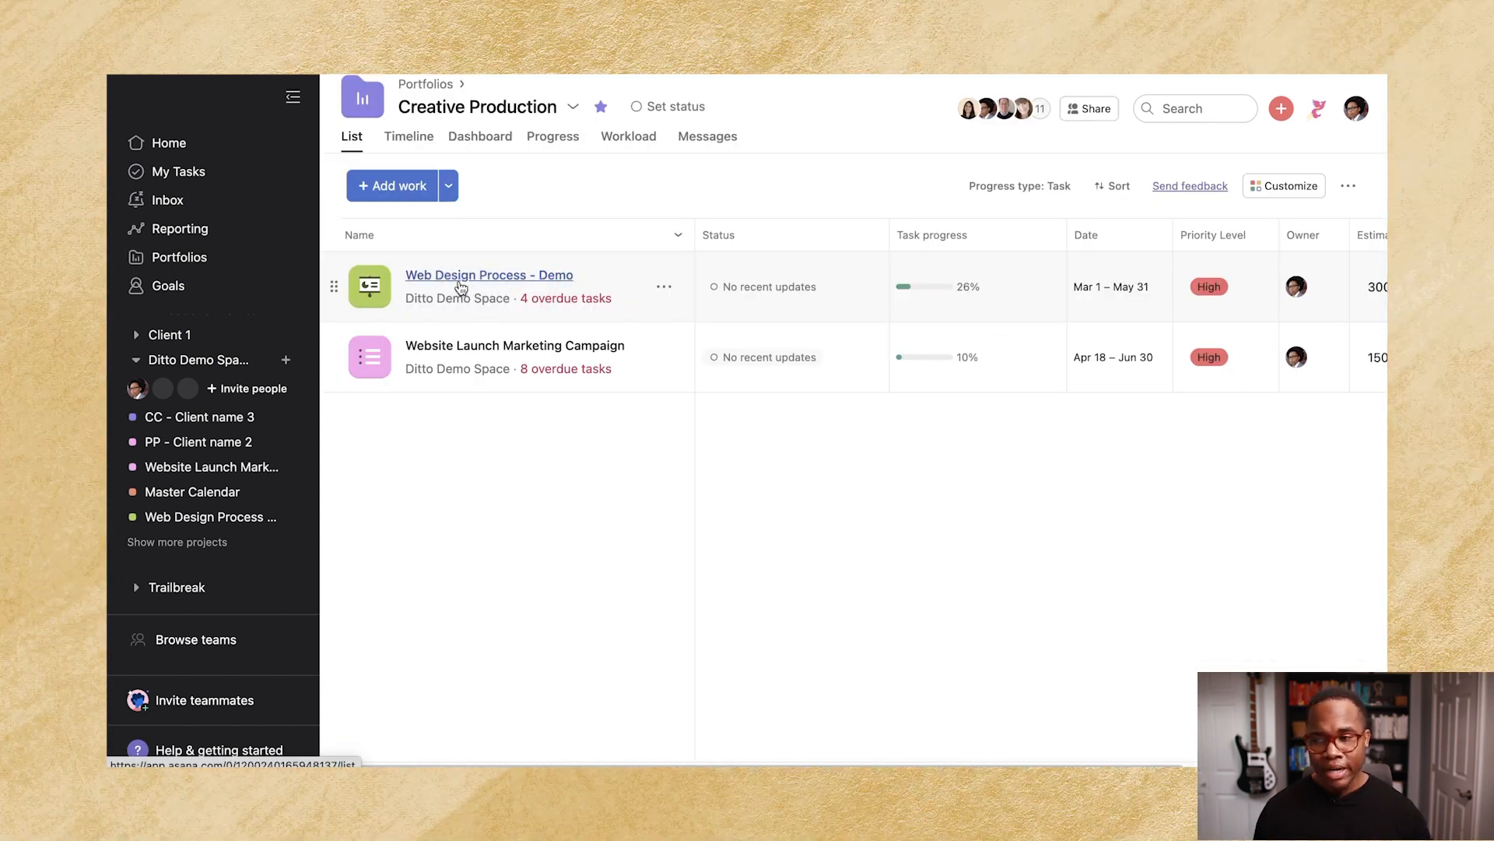
pyautogui.click(410, 139)
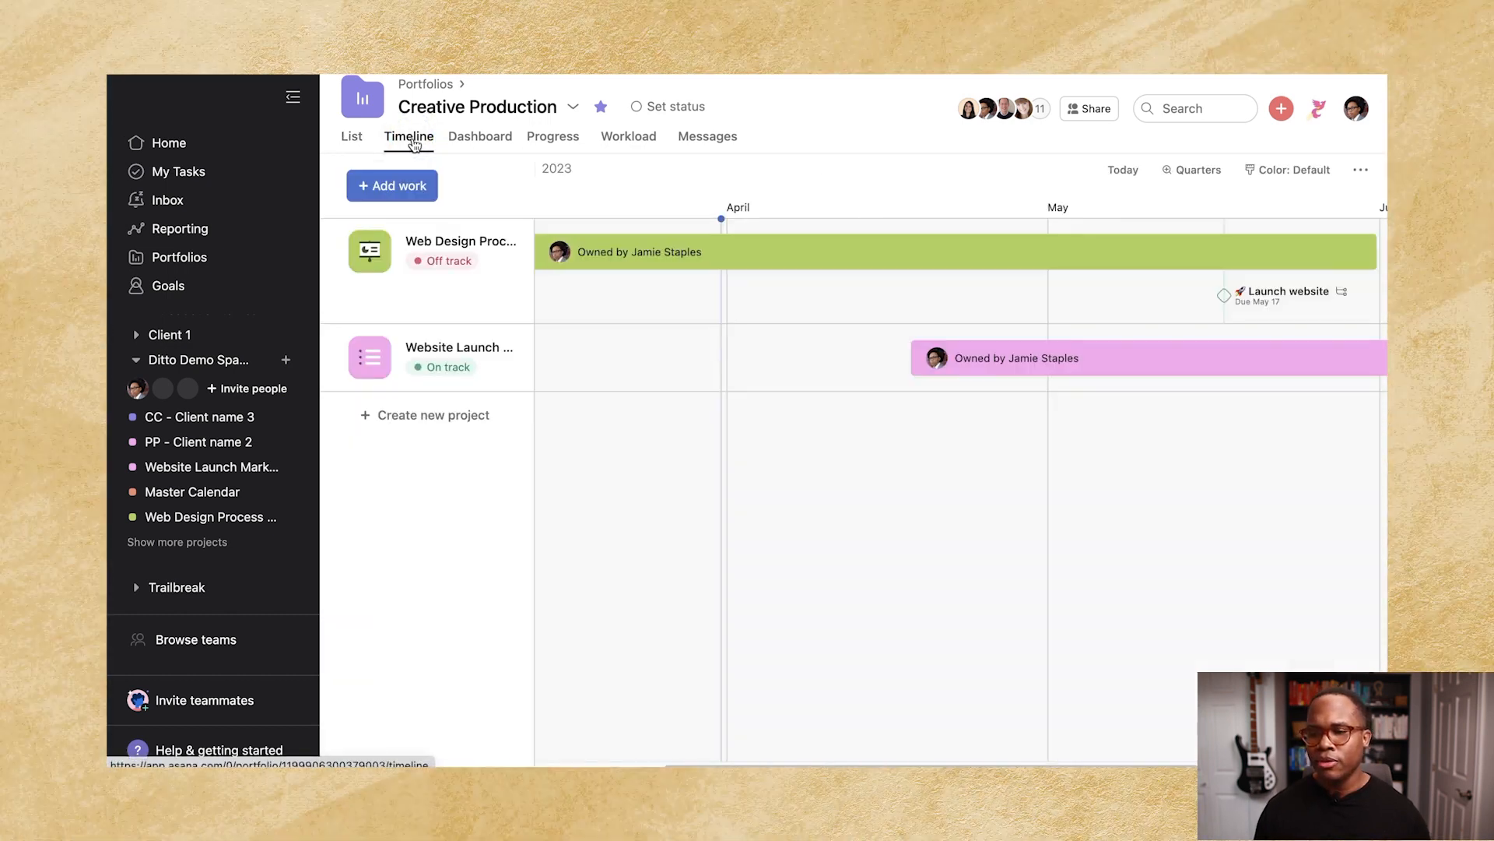
pyautogui.click(606, 143)
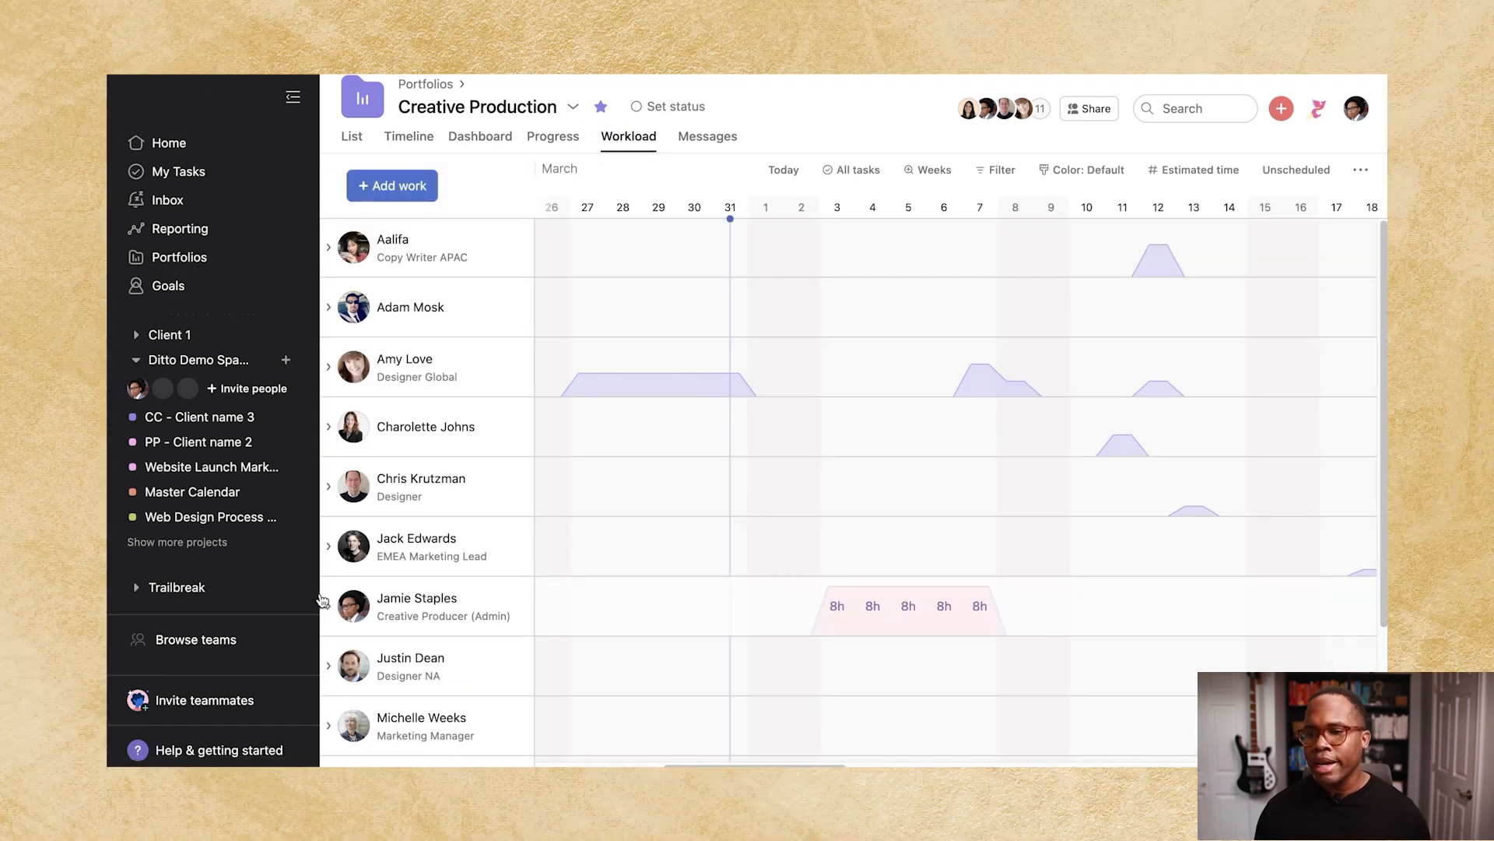
pyautogui.click(328, 605)
pyautogui.scroll(-2, 880, 551)
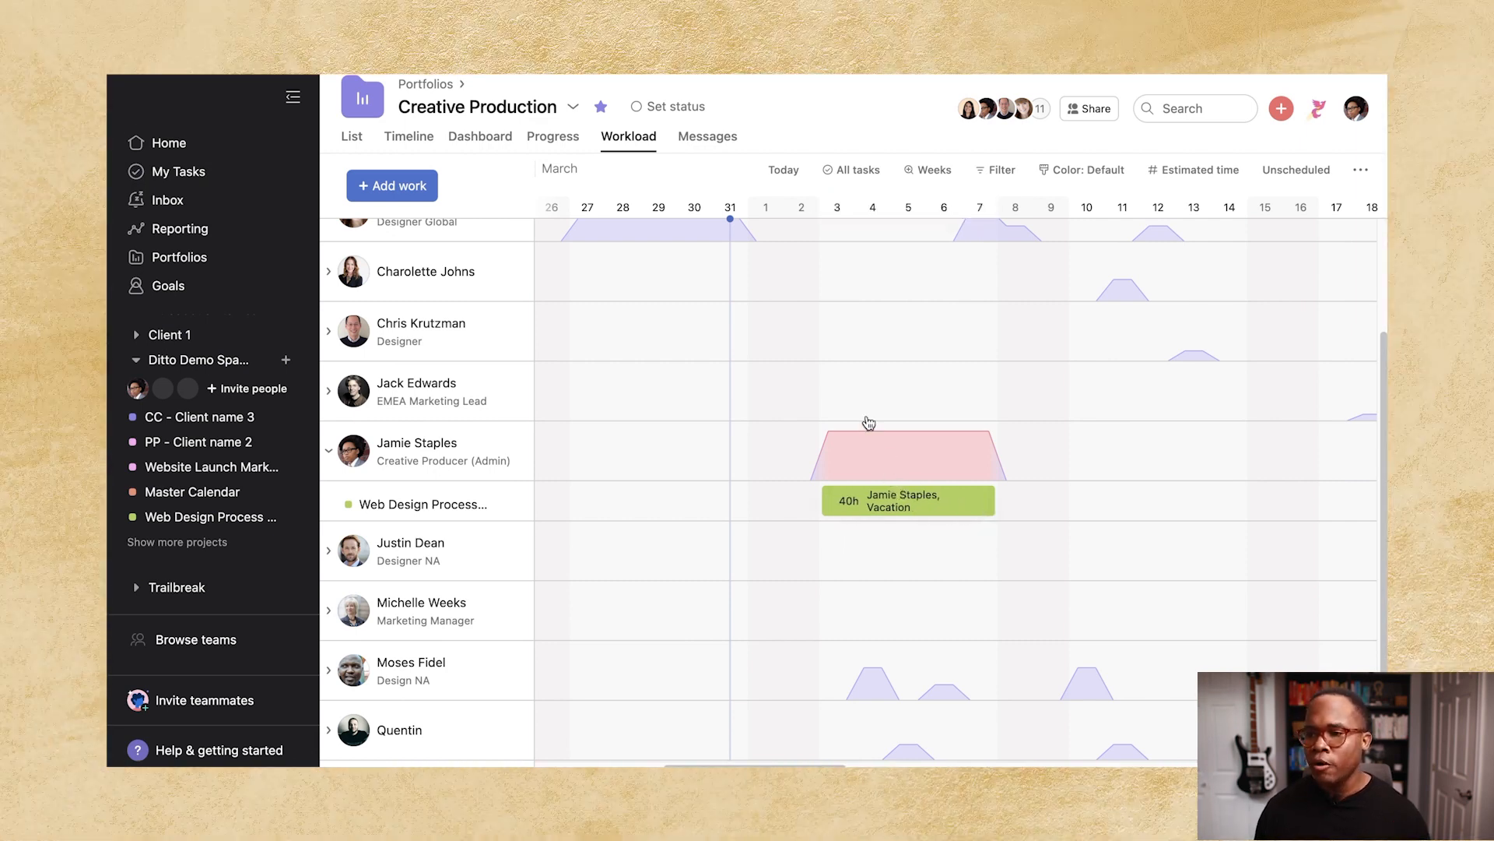
pyautogui.moveTo(870, 439)
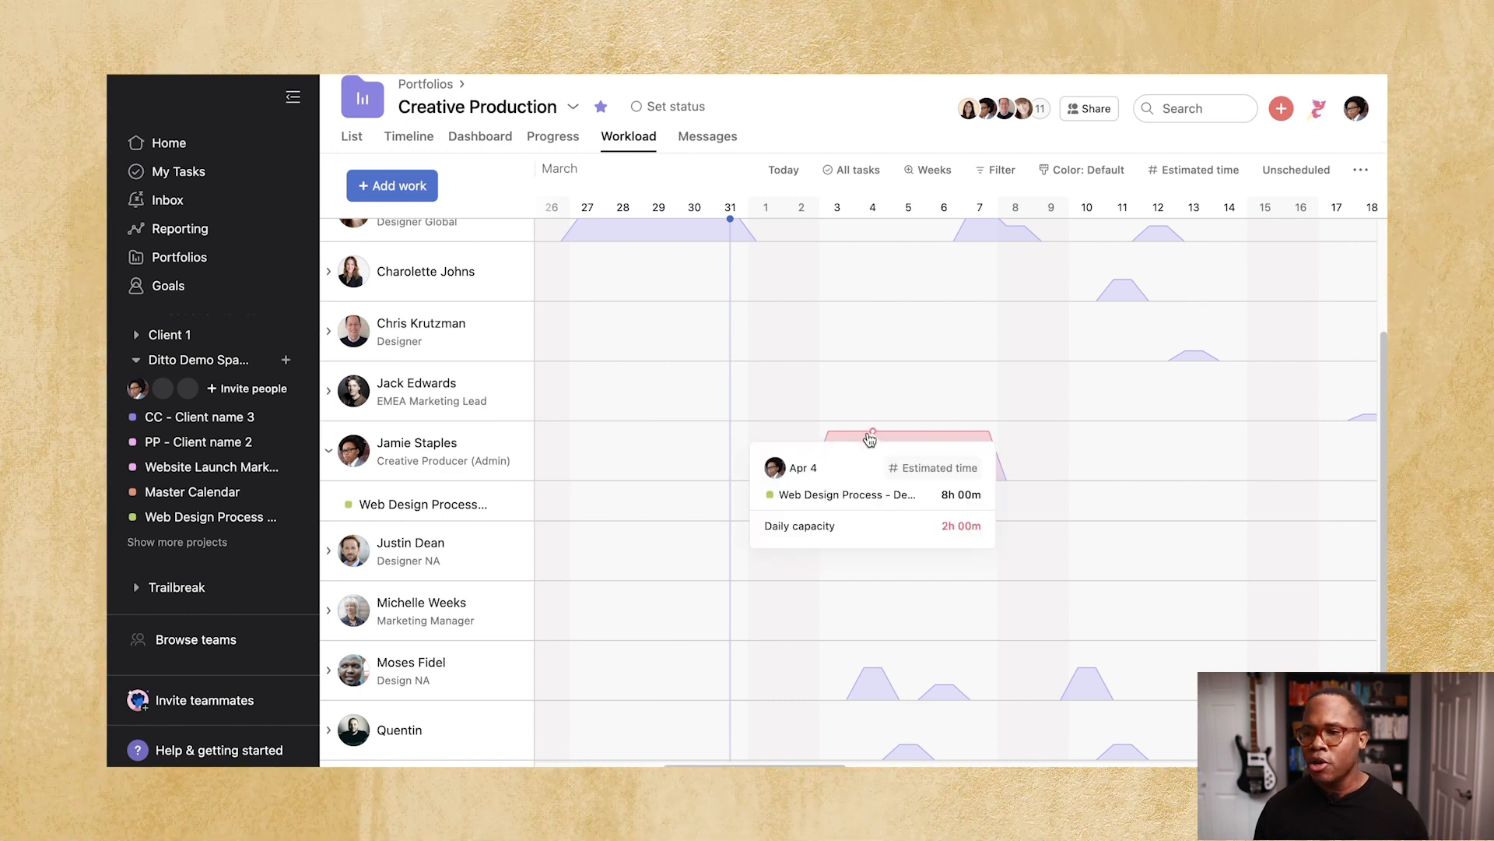